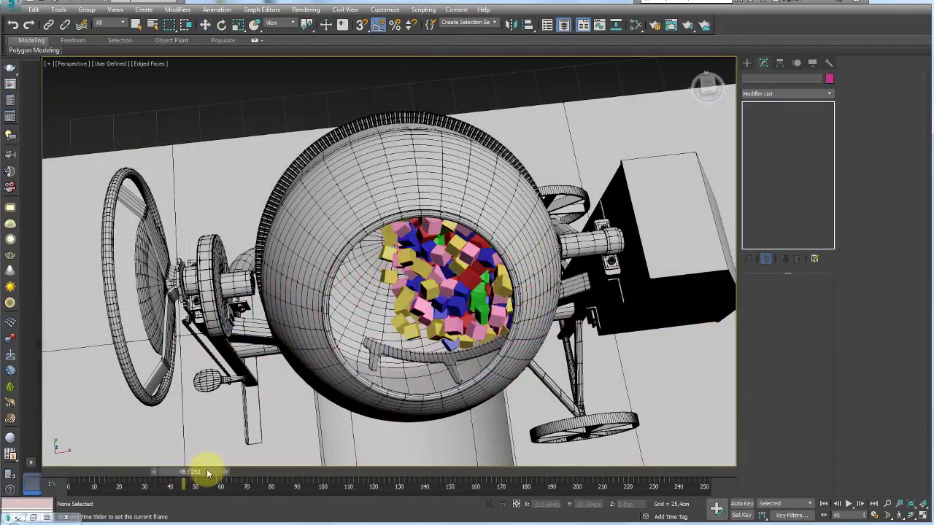
- Scrub the timeline to preview the finished sphere-and-tube MassFX simulation
{"action": "mouse_move", "coordinate": [208, 462]}
{"action": "left_mouse_down"}
{"action": "mouse_move", "coordinate": [285, 452]}
{"action": "mouse_move", "coordinate": [384, 475]}
{"action": "mouse_move", "coordinate": [594, 475]}
{"action": "left_mouse_up"}
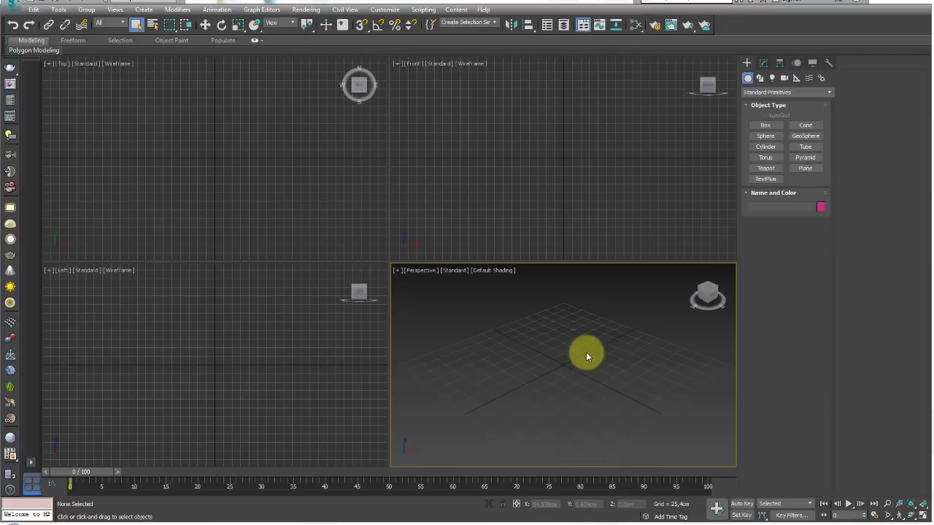
- Open MassFX Tools via Animation > MassFX and move the panel up-left
{"action": "left_click", "coordinate": [216, 10]}
{"action": "mouse_move", "coordinate": [224, 147]}
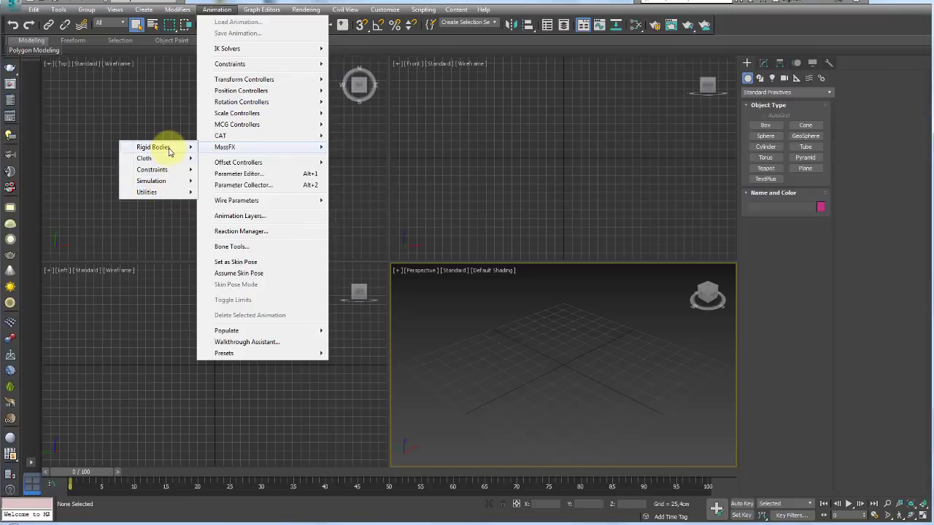
{"action": "mouse_move", "coordinate": [146, 192]}
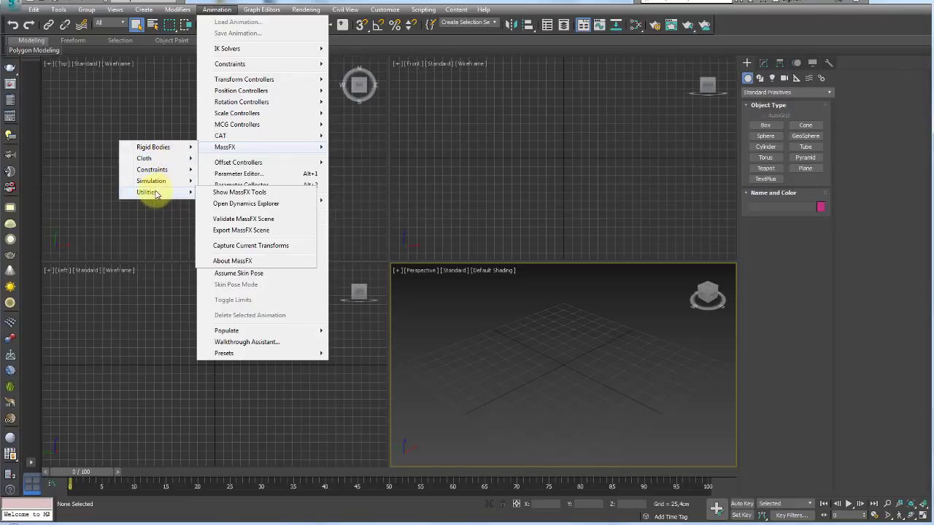
{"action": "left_click", "coordinate": [244, 193]}
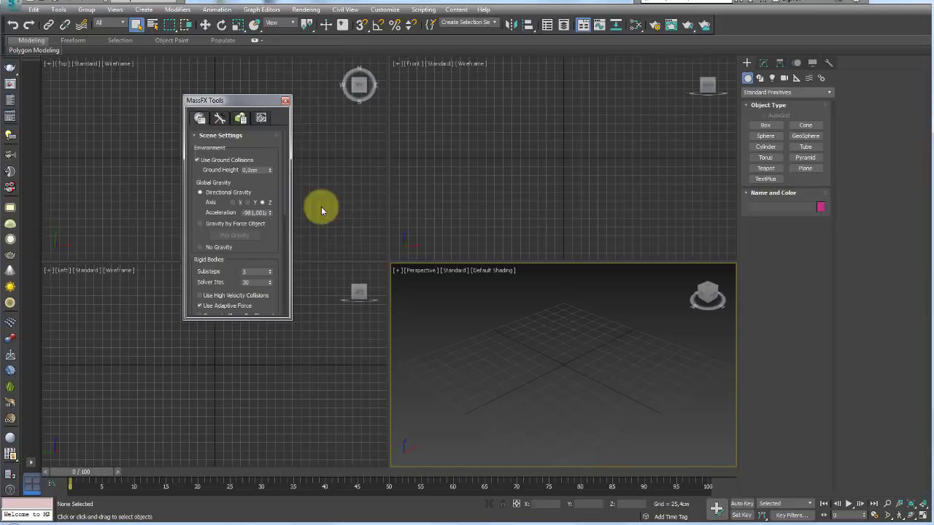
{"action": "left_click_drag", "start_coordinate": [246, 101], "coordinate": [191, 79]}
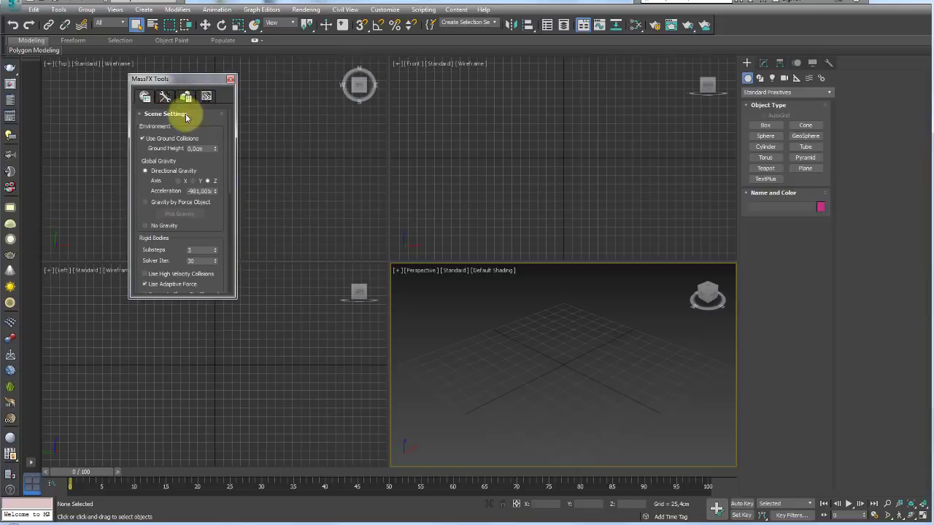
- Browse the Multi-Object Editor and Display tabs, return to Simulation Tools, and recentre the panel
{"action": "left_click", "coordinate": [217, 10]}
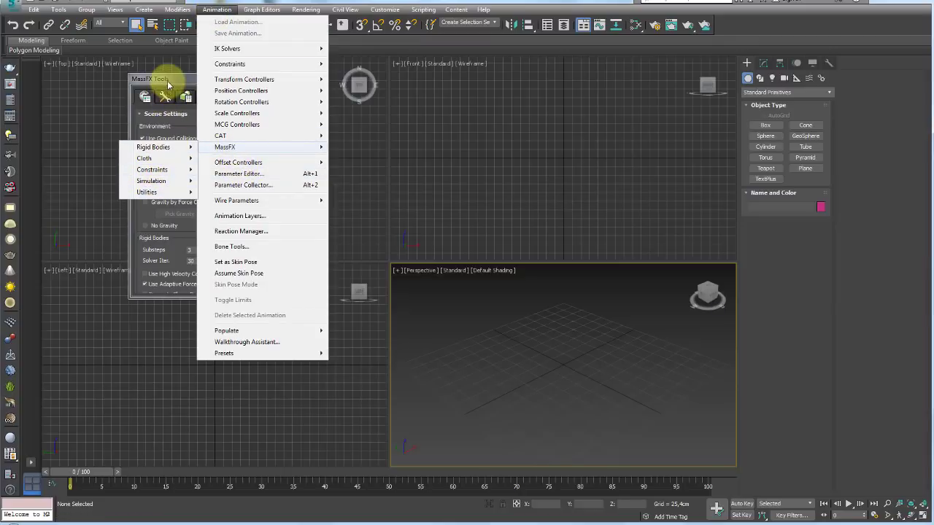
{"action": "left_click", "coordinate": [145, 97]}
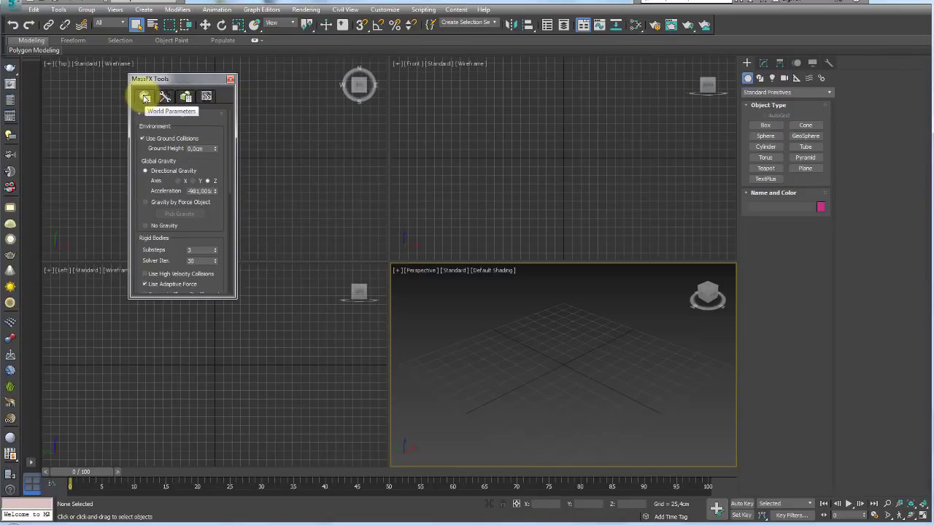
{"action": "left_click", "coordinate": [165, 98]}
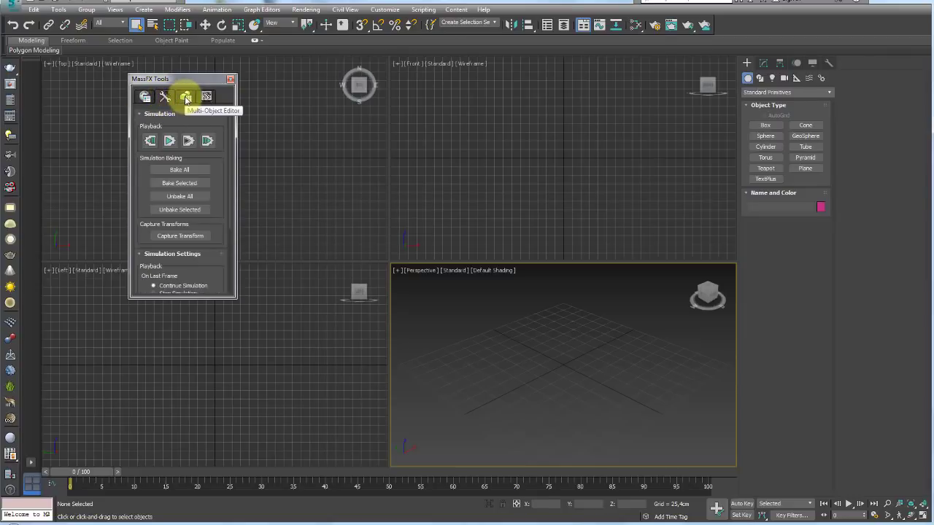
{"action": "left_click", "coordinate": [187, 98]}
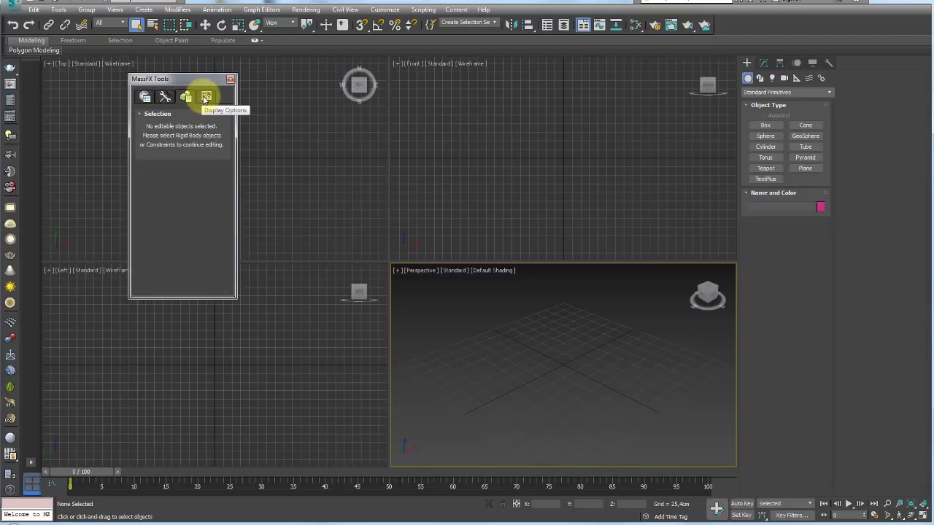
{"action": "left_click", "coordinate": [207, 98]}
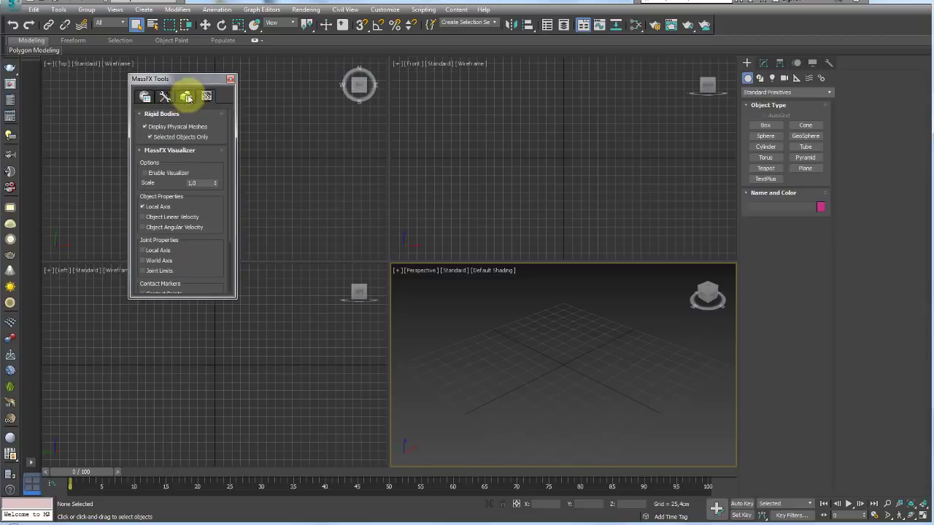
{"action": "left_click", "coordinate": [165, 97]}
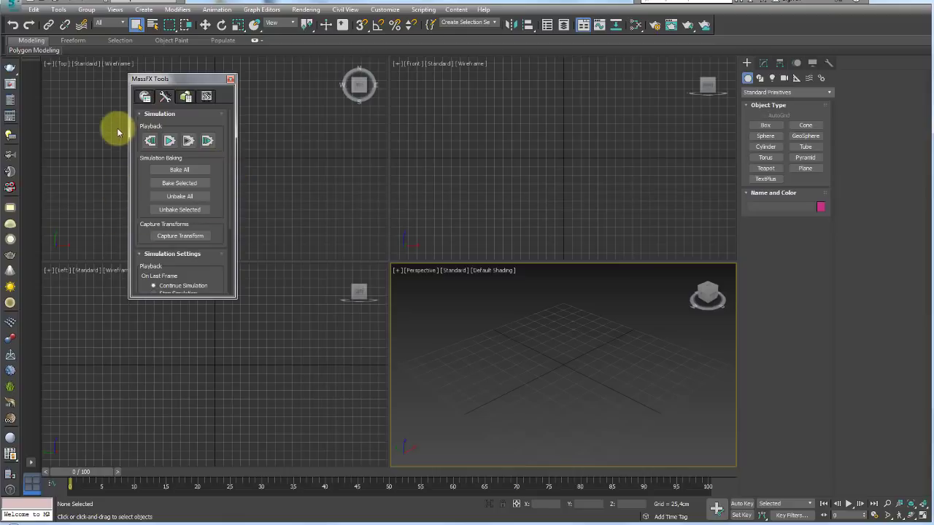
{"action": "left_click_drag", "start_coordinate": [182, 78], "coordinate": [294, 181]}
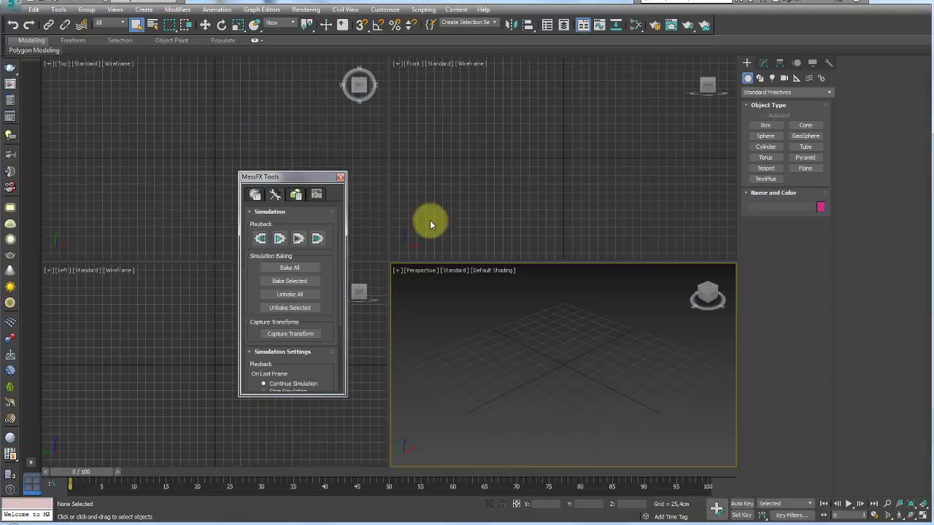
- Create a sphere in the Perspective view and raise it above the ground grid
{"action": "left_click", "coordinate": [765, 136]}
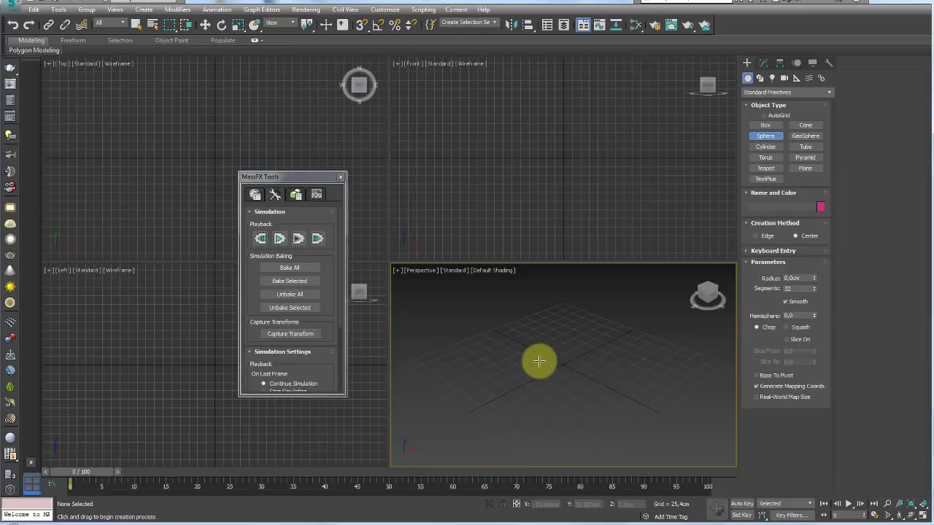
{"action": "left_click_drag", "start_coordinate": [538, 361], "coordinate": [558, 360]}
{"action": "right_click", "coordinate": [559, 359]}
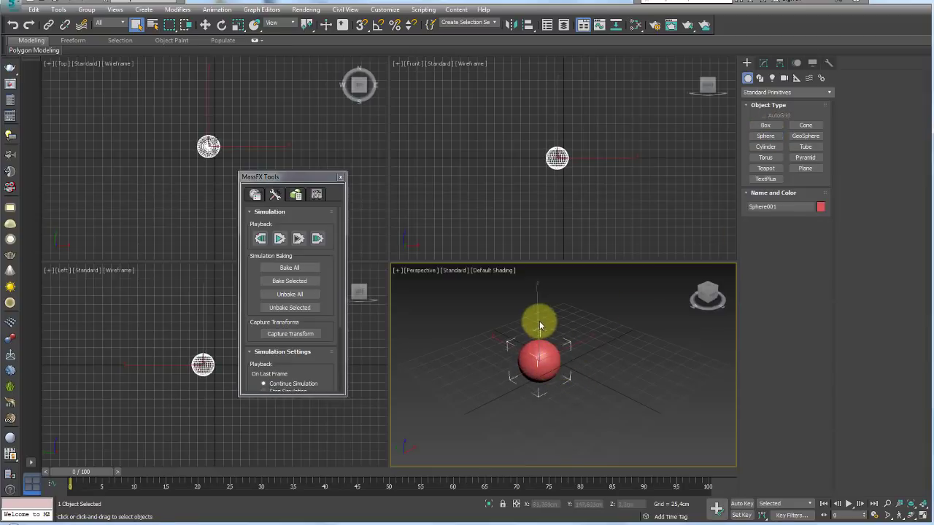
{"action": "key", "text": "w"}
{"action": "left_click_drag", "start_coordinate": [541, 327], "coordinate": [556, 319]}
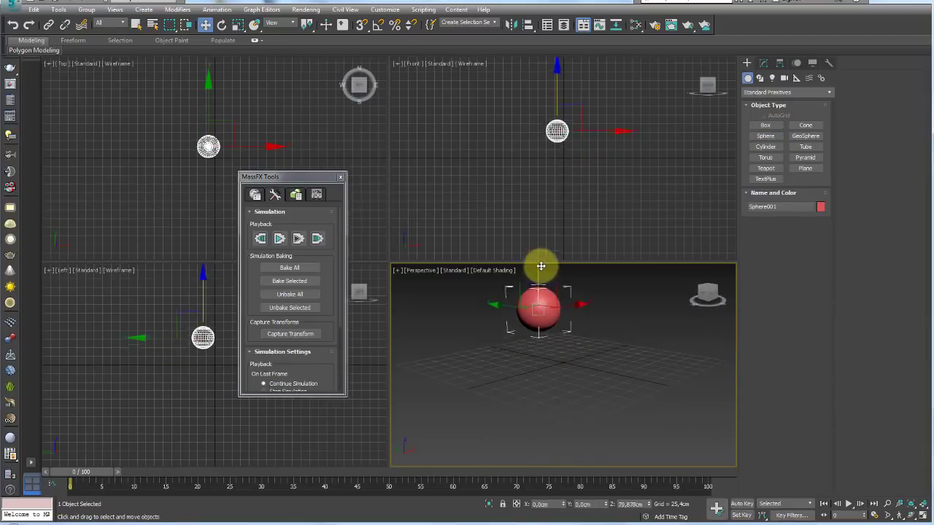
{"action": "middle_click_drag", "start_coordinate": [556, 318], "coordinate": [553, 406]}
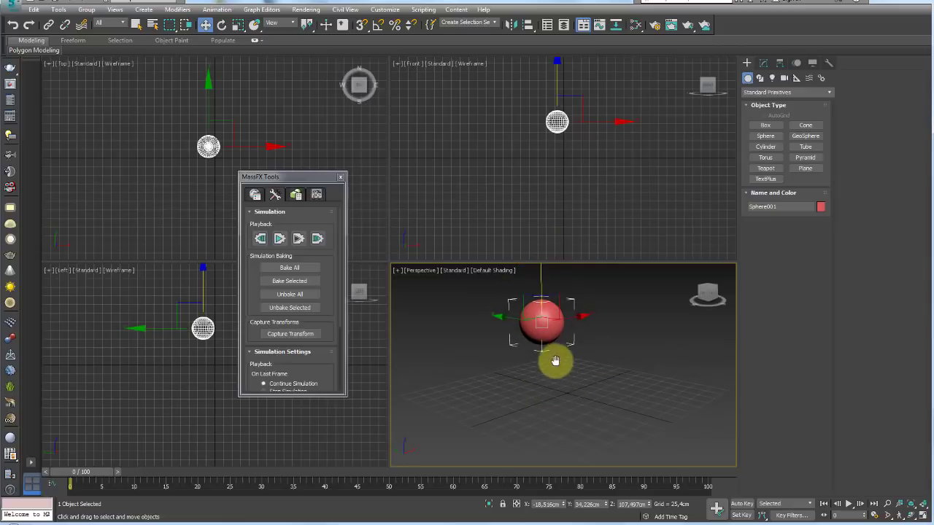
{"action": "middle_click_drag", "start_coordinate": [558, 358], "coordinate": [547, 361]}
{"action": "mouse_move", "coordinate": [528, 281]}
{"action": "left_mouse_down"}
{"action": "mouse_move", "coordinate": [531, 365]}
{"action": "mouse_move", "coordinate": [546, 375]}
{"action": "mouse_move", "coordinate": [576, 318]}
{"action": "mouse_move", "coordinate": [528, 333]}
{"action": "left_mouse_up"}
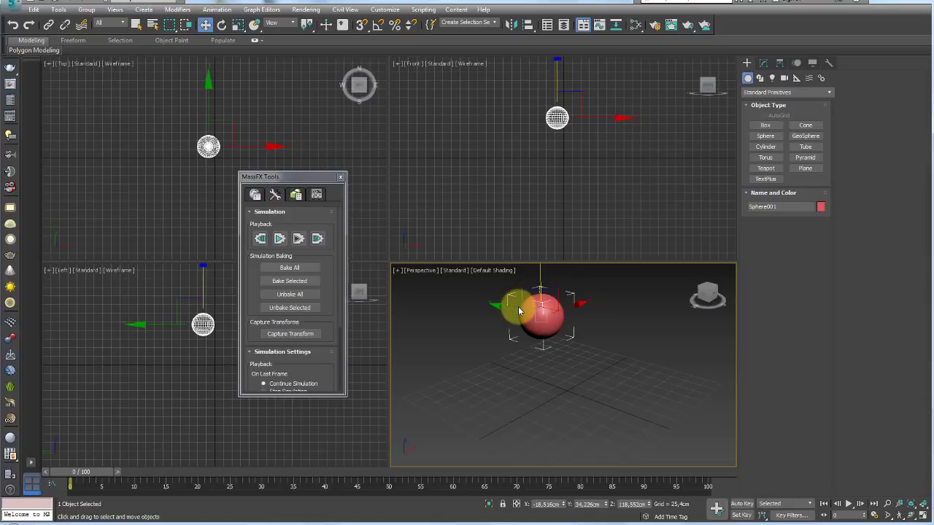
- Bring up the Modify panel's Modifier List for the sphere
{"action": "left_click", "coordinate": [764, 64]}
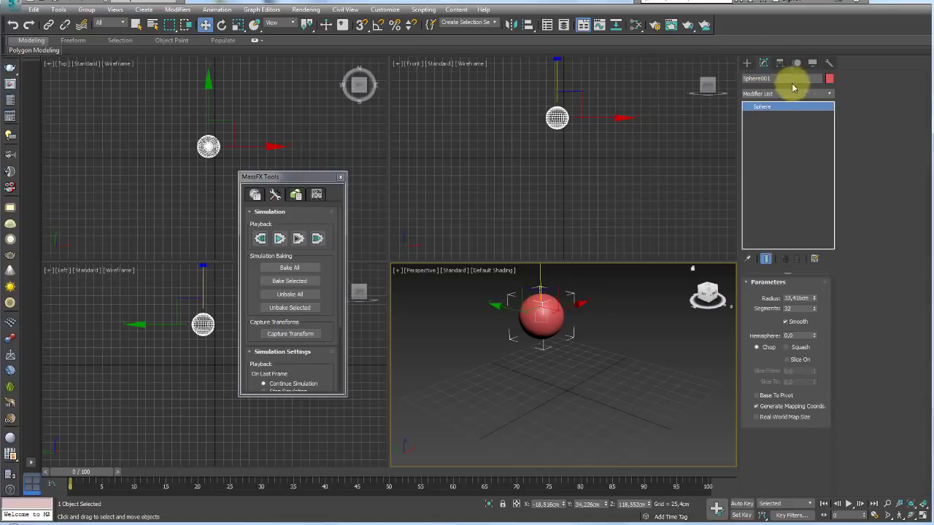
{"action": "left_click", "coordinate": [829, 93]}
{"action": "left_click_drag", "start_coordinate": [830, 124], "coordinate": [835, 260]}
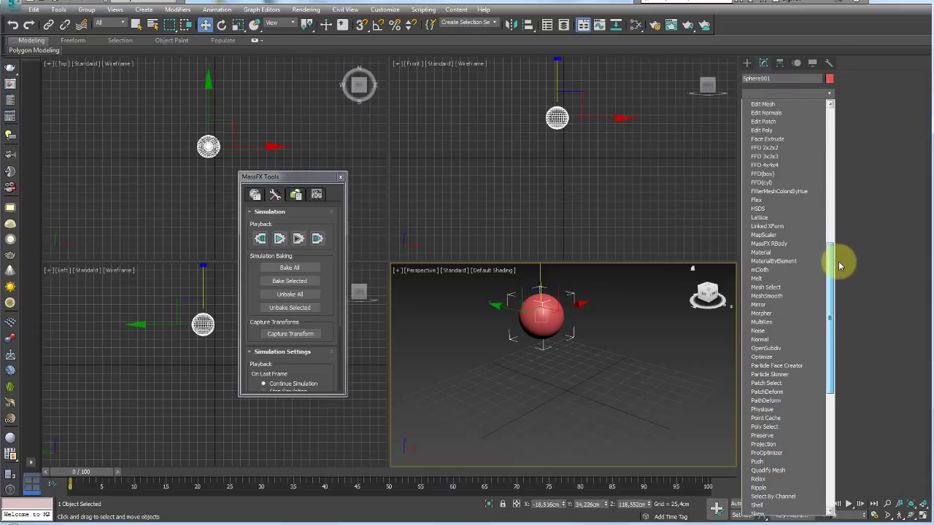
- Add a MassFX Rigid Body modifier to Sphere001, keep it Dynamic, and apply the Steel preset
{"action": "left_click", "coordinate": [774, 248]}
{"action": "middle_click_drag", "start_coordinate": [517, 316], "coordinate": [503, 325]}
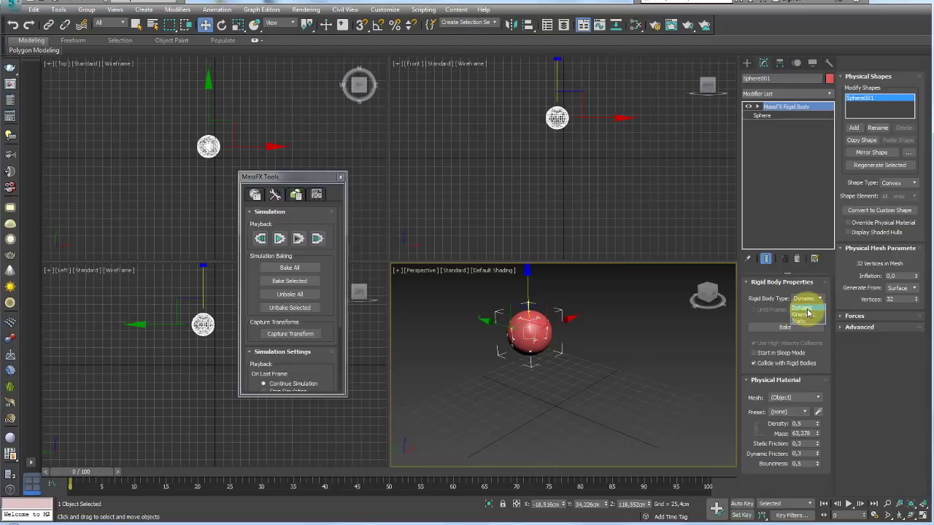
{"action": "left_click", "coordinate": [805, 309]}
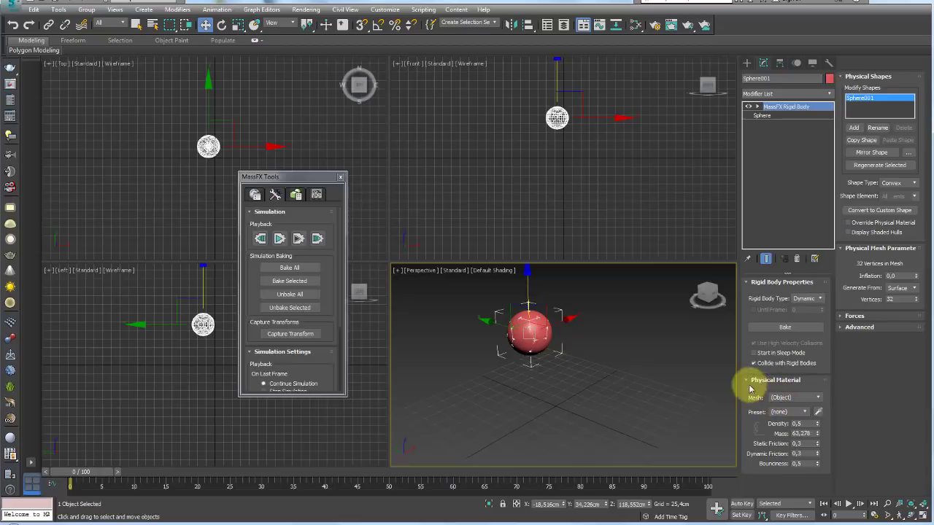
{"action": "left_click", "coordinate": [805, 413]}
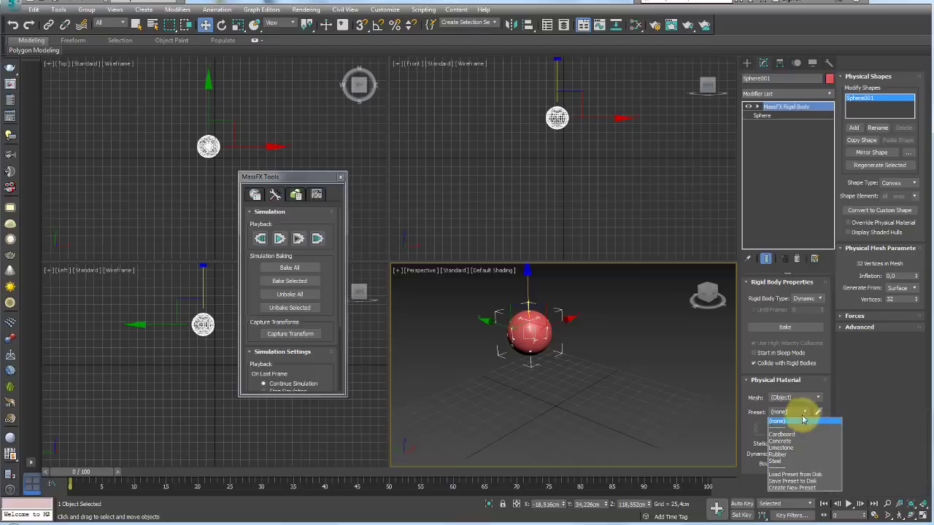
{"action": "left_click", "coordinate": [785, 462]}
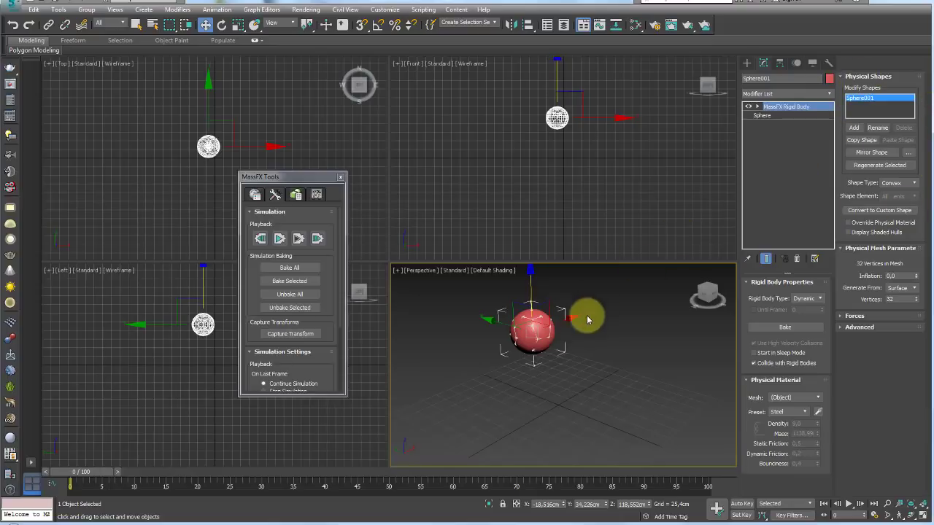
{"action": "left_click_drag", "start_coordinate": [592, 290], "coordinate": [503, 369]}
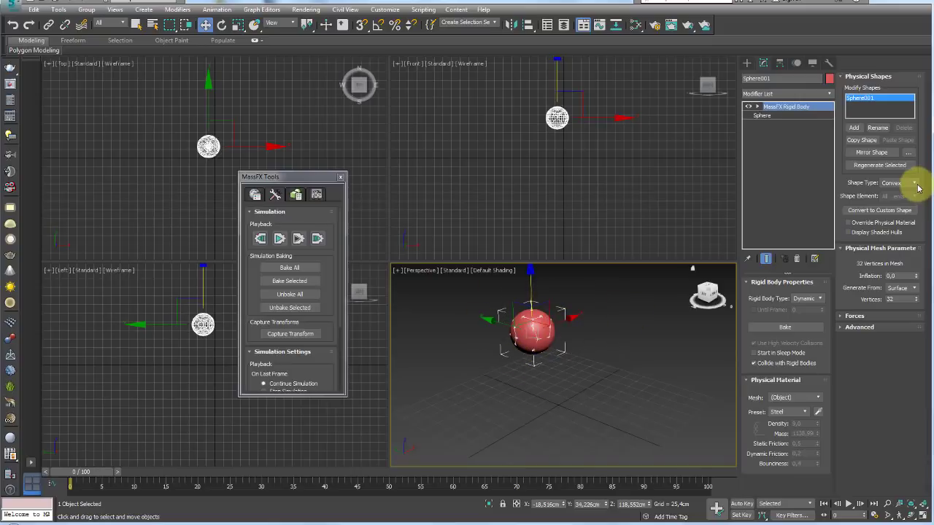
- Try Box then Sphere as the collision shape, run a test simulation, and reset it
{"action": "left_click", "coordinate": [916, 184]}
{"action": "left_click", "coordinate": [889, 200]}
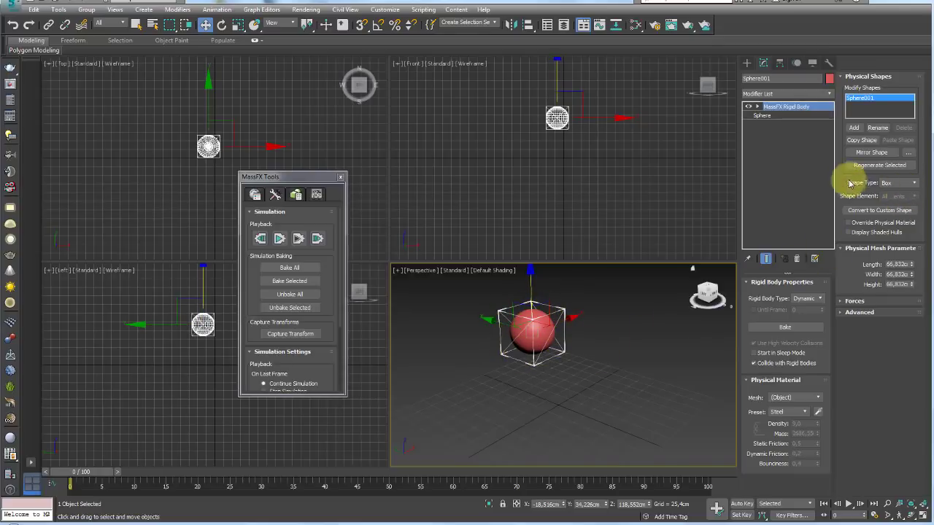
{"action": "left_click", "coordinate": [897, 184]}
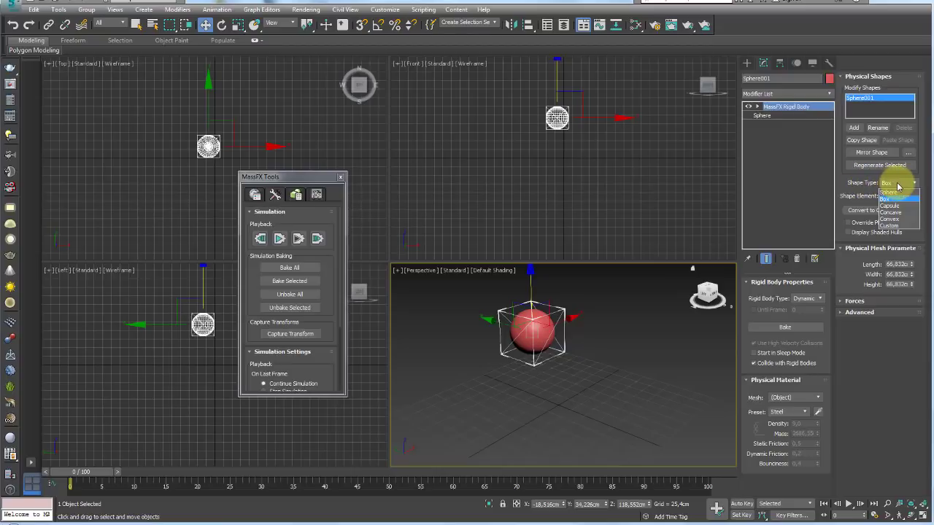
{"action": "left_click", "coordinate": [900, 194]}
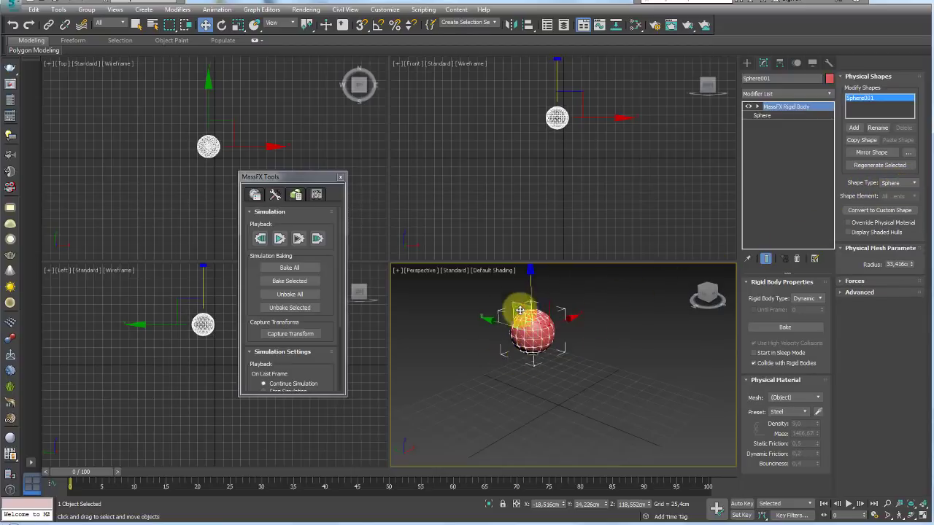
{"action": "left_click", "coordinate": [906, 184]}
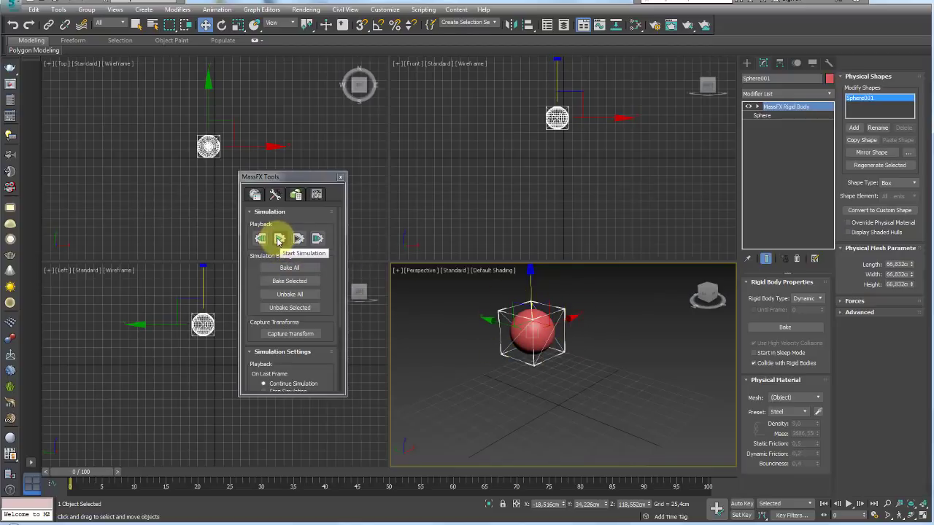
{"action": "left_click", "coordinate": [278, 239]}
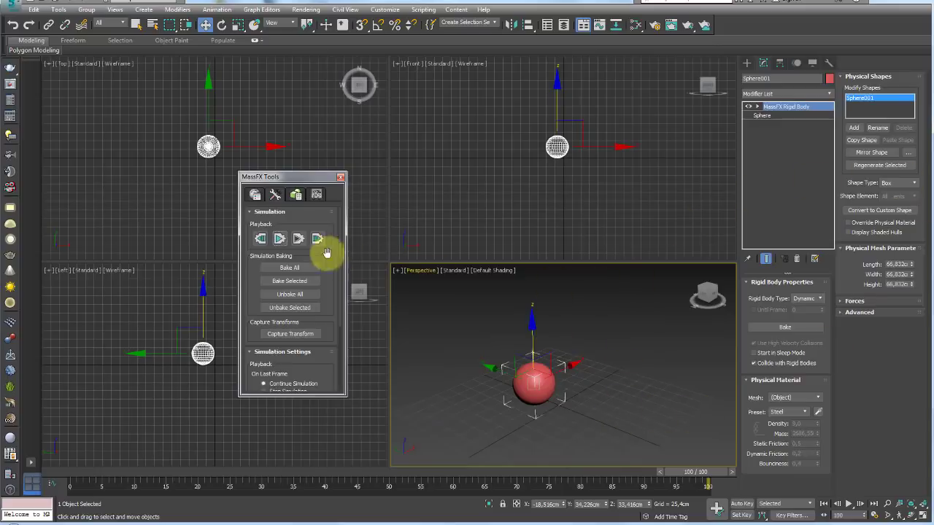
{"action": "left_click", "coordinate": [260, 238]}
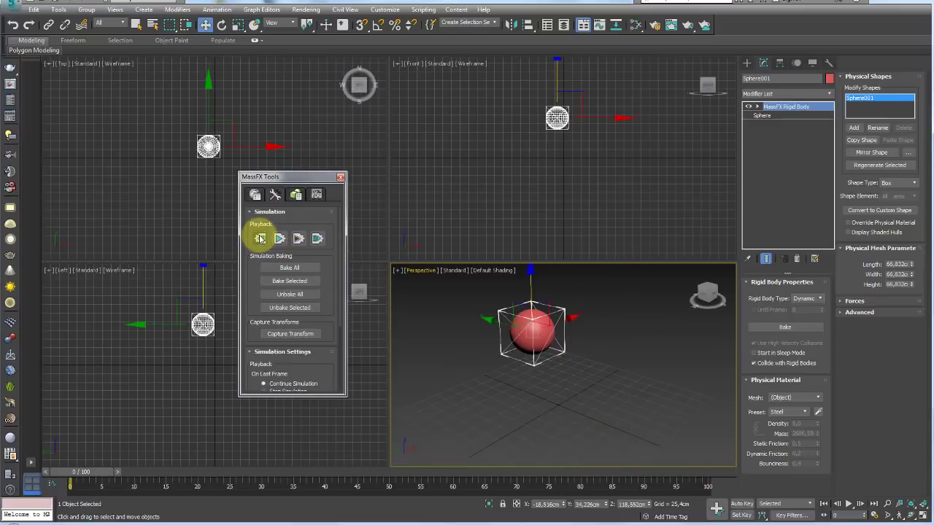
- Set the shape type to Sphere, rerun the simulation following the fall, and reset to frame 0
{"action": "left_click", "coordinate": [908, 187]}
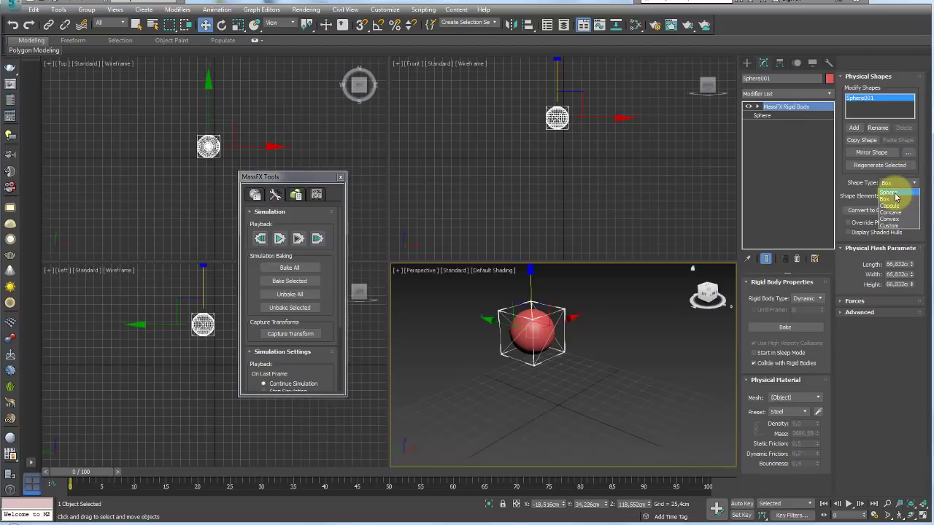
{"action": "left_click", "coordinate": [895, 193]}
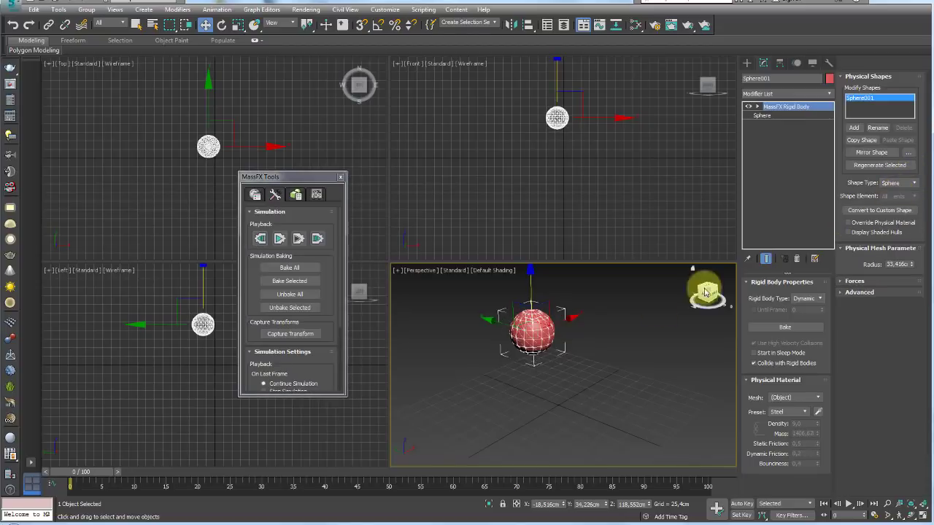
{"action": "left_click", "coordinate": [280, 240]}
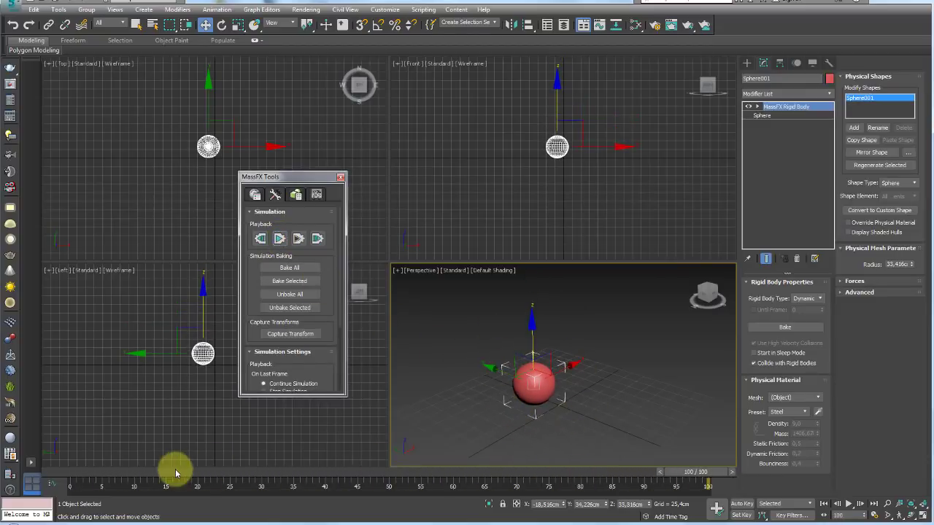
{"action": "middle_click_drag", "start_coordinate": [487, 443], "coordinate": [490, 367]}
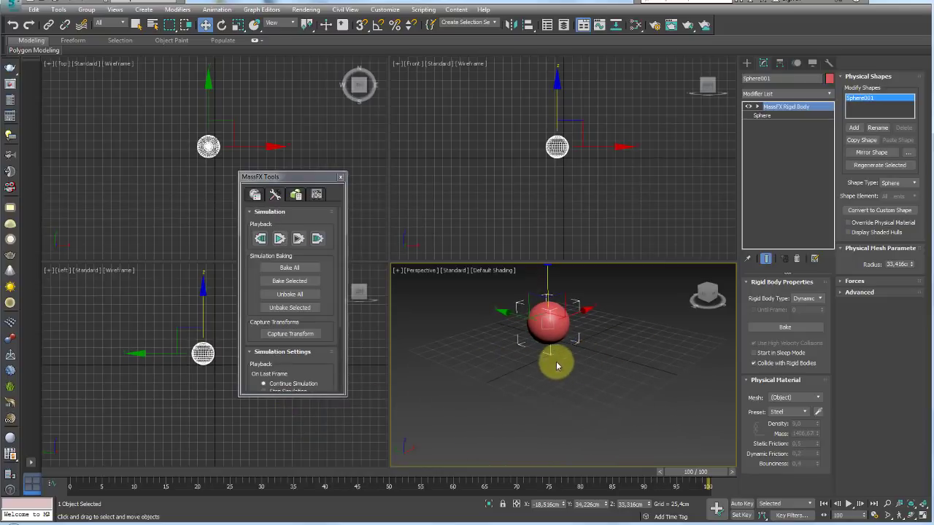
{"action": "left_click", "coordinate": [261, 237]}
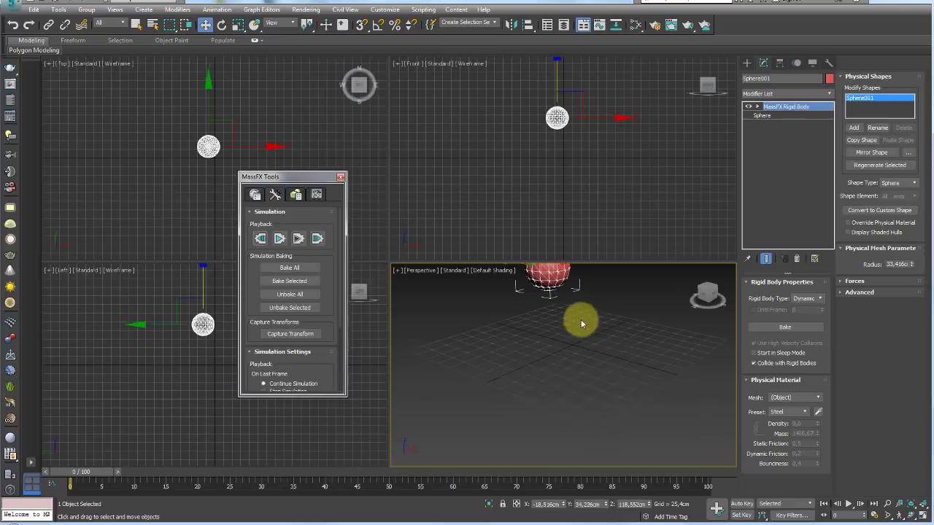
{"action": "middle_click_drag", "start_coordinate": [581, 323], "coordinate": [594, 350]}
{"action": "left_click", "coordinate": [746, 63]}
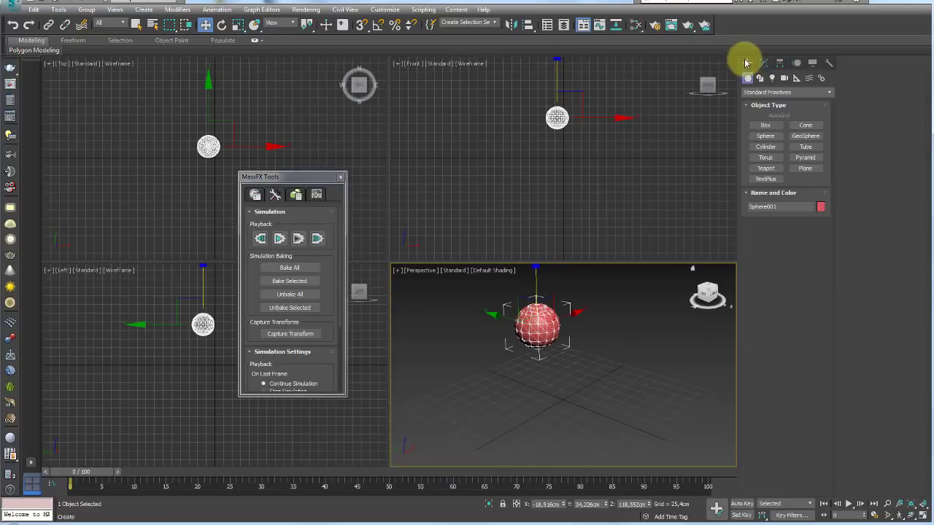
- Create a plane beneath the sphere and move it up toward the sphere
{"action": "left_click", "coordinate": [805, 169]}
{"action": "mouse_move", "coordinate": [512, 364]}
{"action": "left_mouse_down"}
{"action": "mouse_move", "coordinate": [489, 421]}
{"action": "mouse_move", "coordinate": [571, 480]}
{"action": "mouse_move", "coordinate": [558, 406]}
{"action": "mouse_move", "coordinate": [577, 424]}
{"action": "left_mouse_up"}
{"action": "key", "text": "e"}
{"action": "mouse_move", "coordinate": [558, 338]}
{"action": "left_mouse_down"}
{"action": "mouse_move", "coordinate": [555, 350]}
{"action": "mouse_move", "coordinate": [524, 329]}
{"action": "mouse_move", "coordinate": [527, 340]}
{"action": "left_mouse_up"}
{"action": "key", "text": "w"}
{"action": "mouse_move", "coordinate": [527, 340]}
{"action": "middle_mouse_down", "text": "alt"}
{"action": "mouse_move", "coordinate": [520, 313]}
{"action": "mouse_move", "coordinate": [538, 323]}
{"action": "mouse_move", "coordinate": [559, 318]}
{"action": "middle_mouse_up", "text": "alt"}
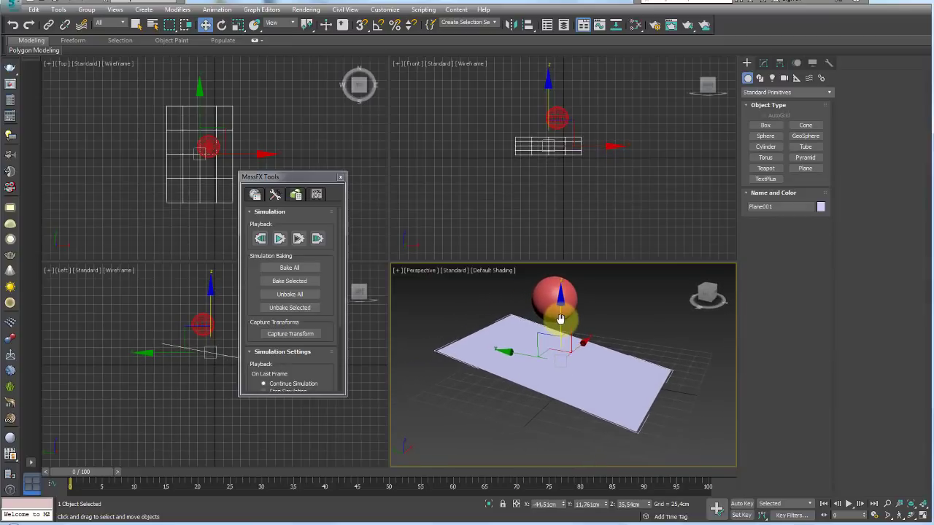
- Give Sphere001 a Box collision shape and simulate it dropping onto the plane
{"action": "left_click", "coordinate": [571, 298]}
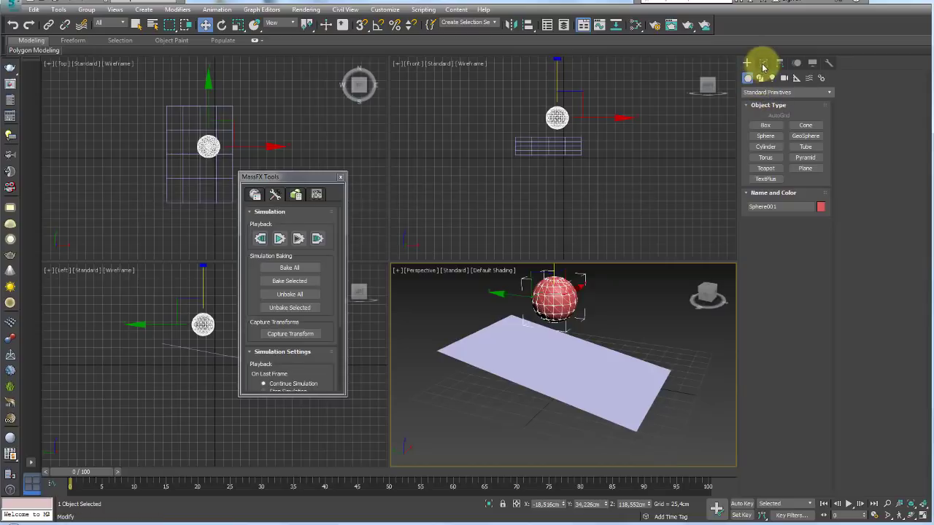
{"action": "left_click", "coordinate": [762, 63]}
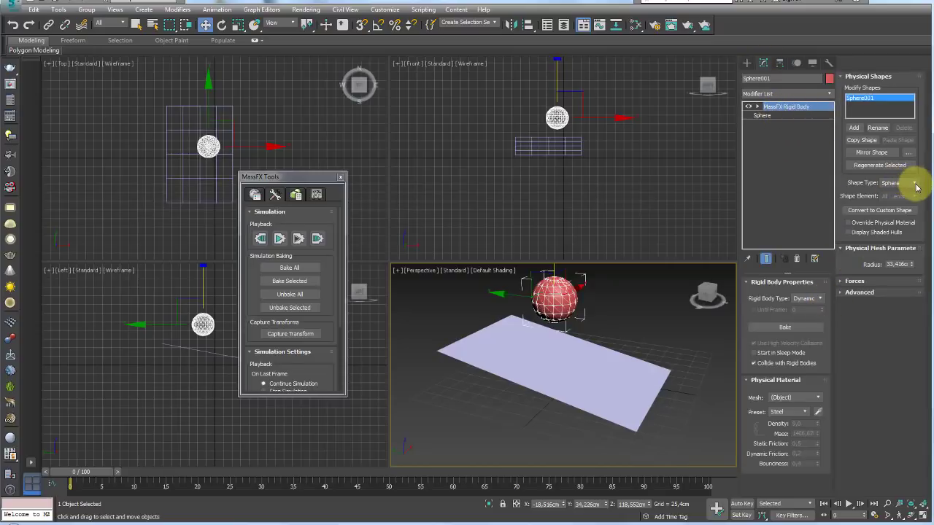
{"action": "left_click", "coordinate": [894, 200]}
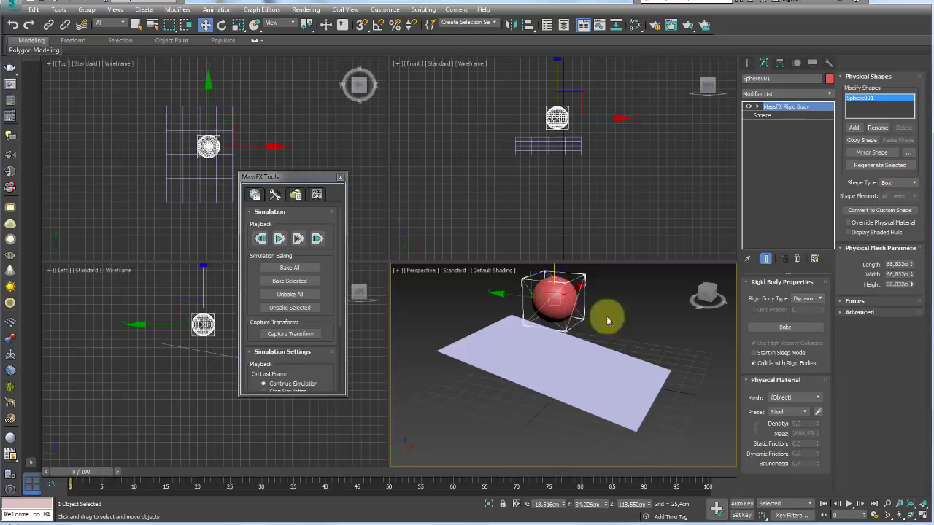
{"action": "left_click", "coordinate": [282, 243]}
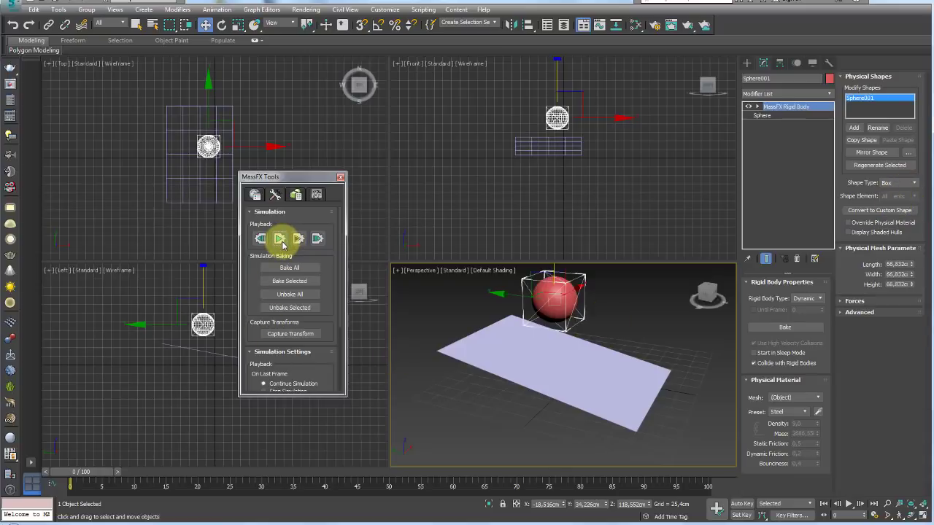
{"action": "left_click", "coordinate": [280, 239]}
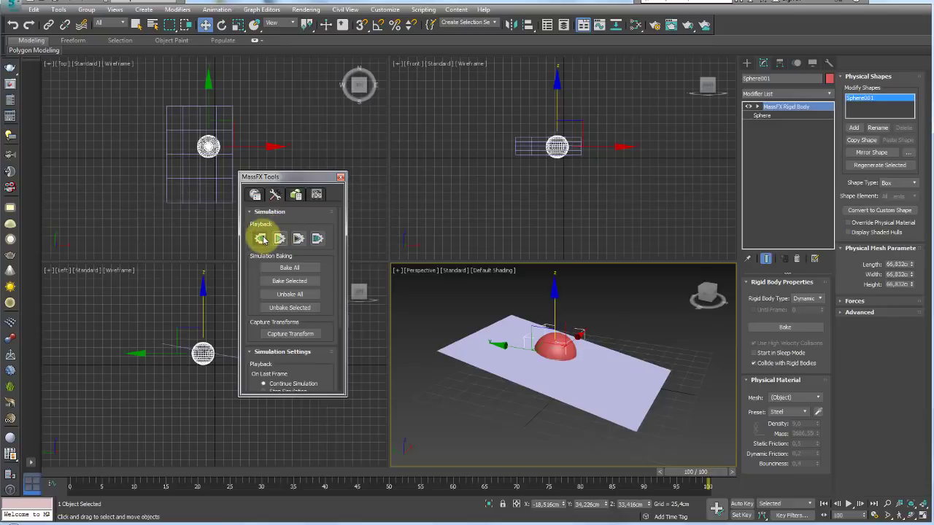
- Make Plane001 a Static MassFX Rigid Body and simulate the sphere landing on it
{"action": "left_click", "coordinate": [260, 239]}
{"action": "left_click", "coordinate": [625, 358]}
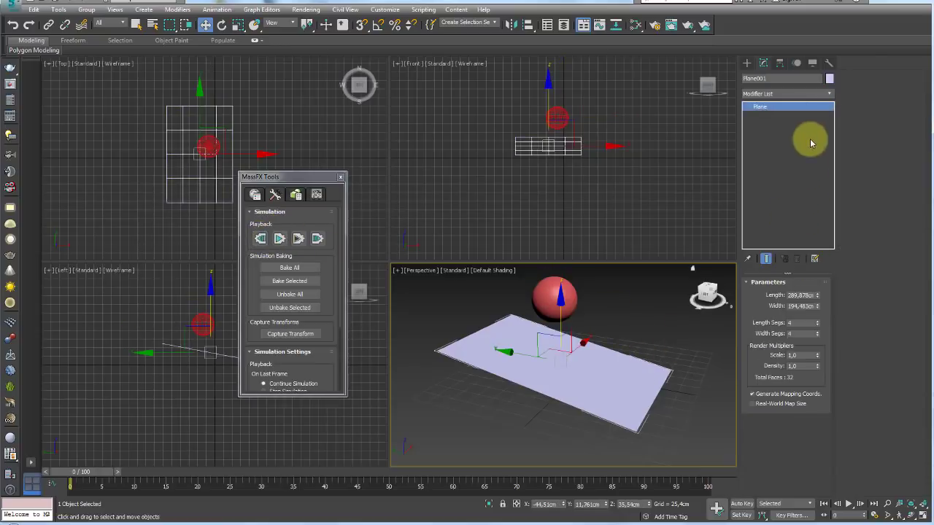
{"action": "left_click", "coordinate": [830, 97]}
{"action": "left_click_drag", "start_coordinate": [829, 129], "coordinate": [829, 304]}
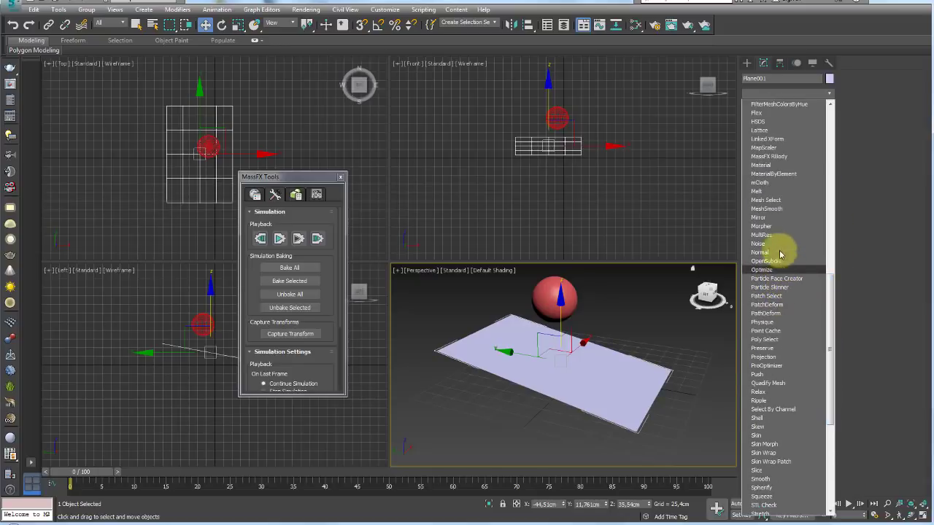
{"action": "left_click", "coordinate": [769, 156]}
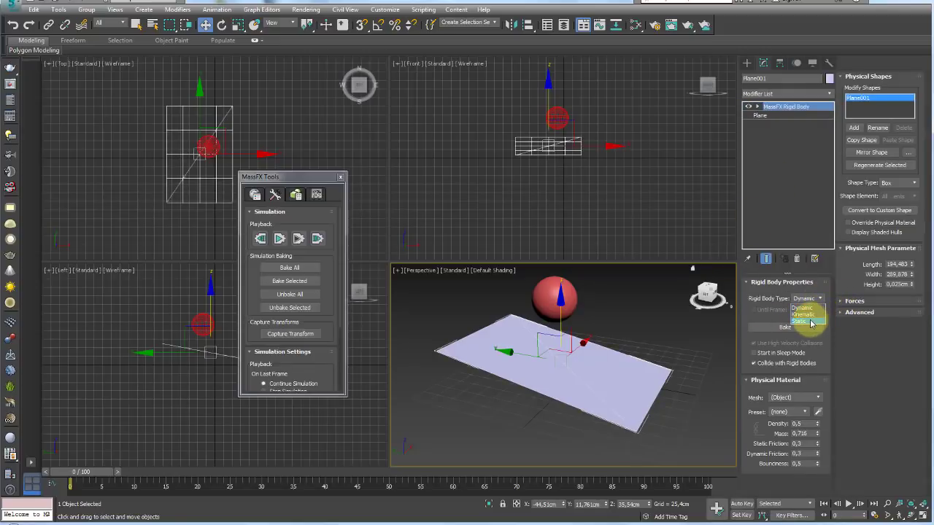
{"action": "left_click", "coordinate": [809, 322]}
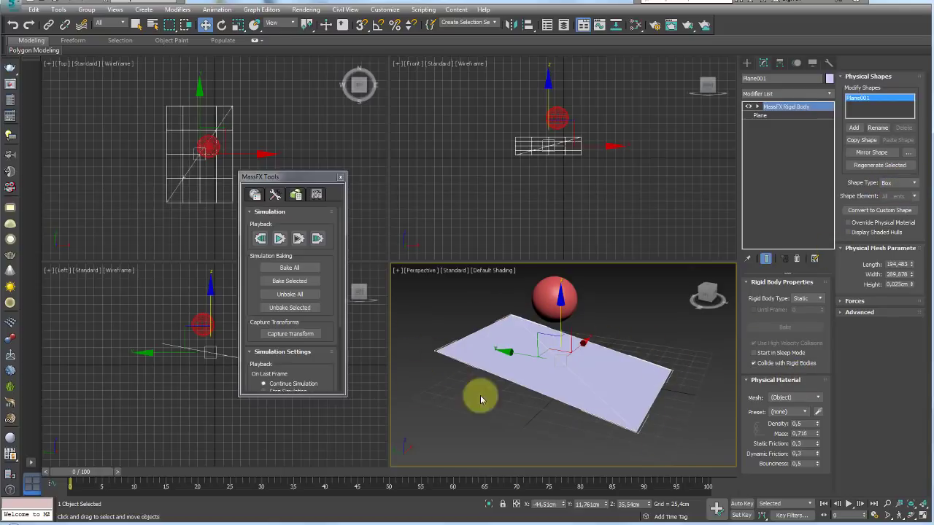
{"action": "left_click", "coordinate": [280, 240]}
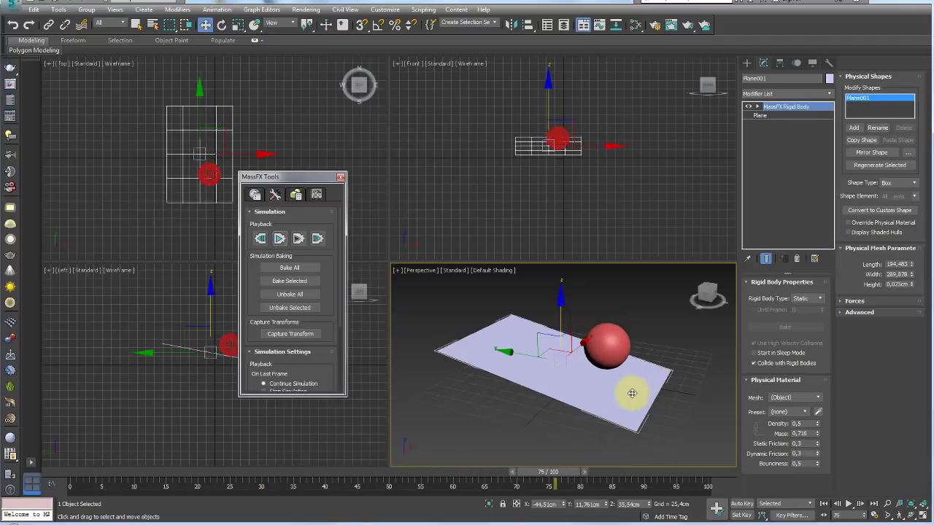
{"action": "left_click", "coordinate": [615, 353]}
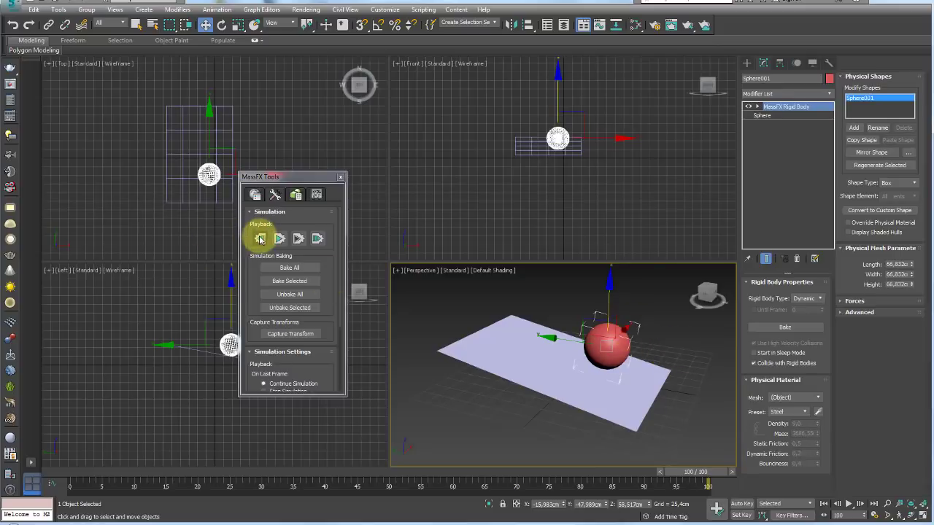
- Switch the sphere's shape type back to Sphere, reset the simulation, and pan the Perspective view
{"action": "left_click", "coordinate": [261, 238]}
{"action": "left_click", "coordinate": [912, 184]}
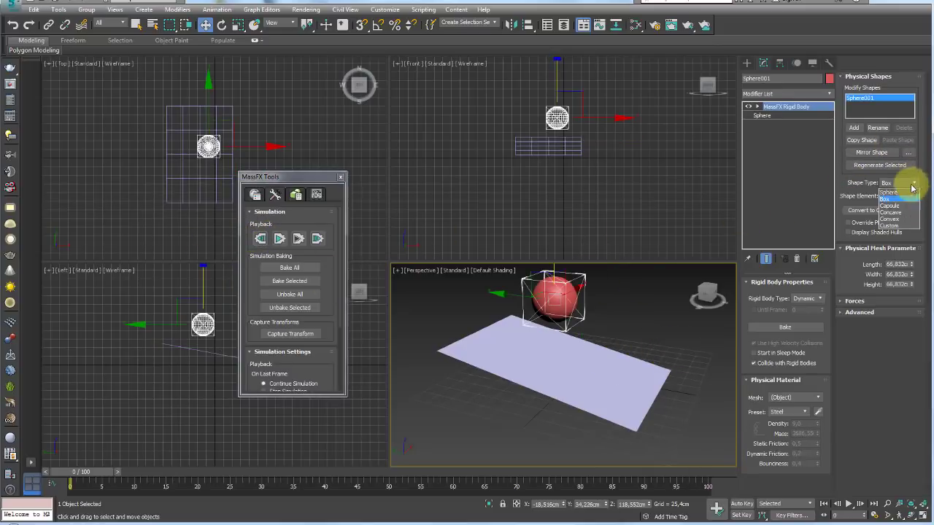
{"action": "left_click", "coordinate": [896, 196]}
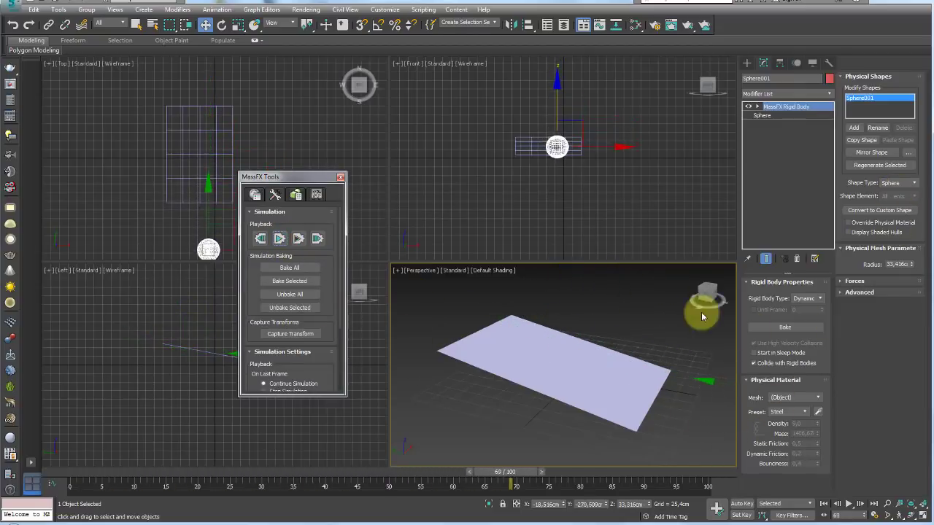
{"action": "scroll", "coordinate": [511, 368], "scroll_direction": "down", "scroll_amount": 4}
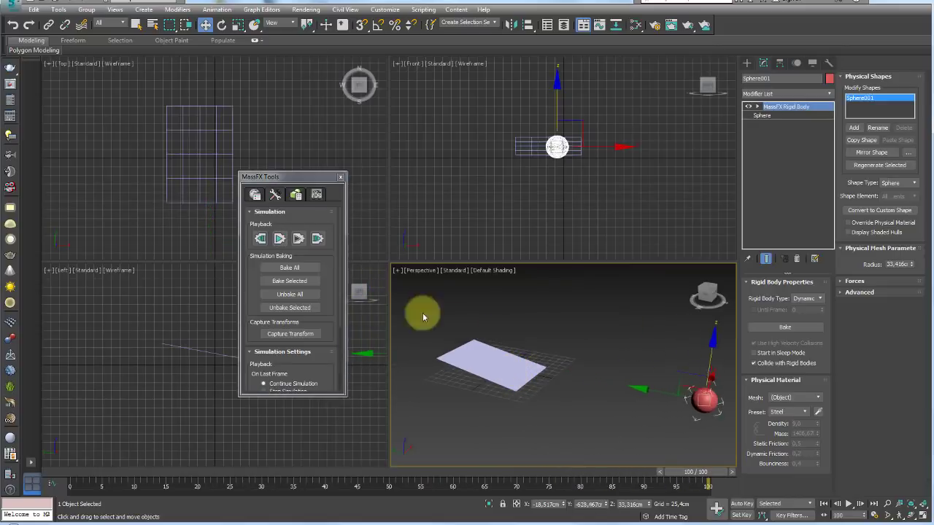
{"action": "left_click", "coordinate": [260, 237]}
{"action": "middle_click_drag", "start_coordinate": [532, 361], "coordinate": [551, 343]}
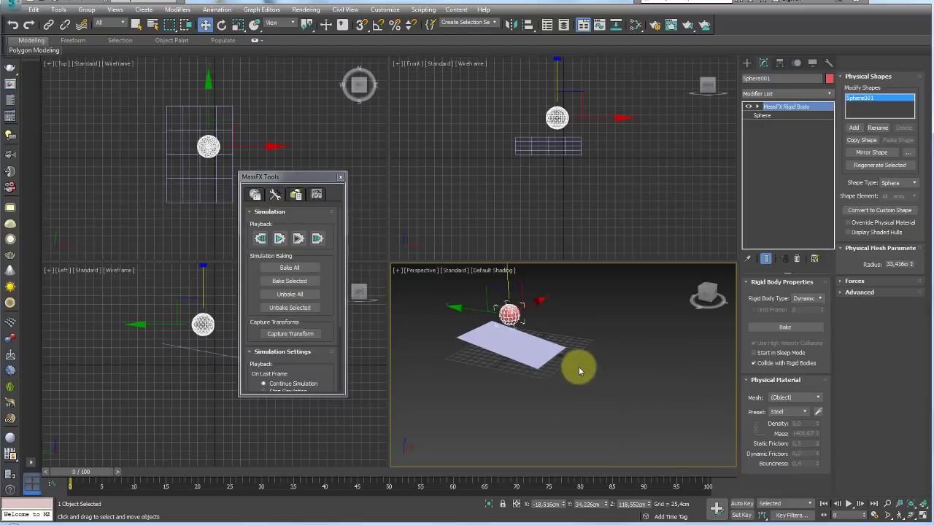
{"action": "middle_click_drag", "start_coordinate": [578, 366], "coordinate": [620, 315]}
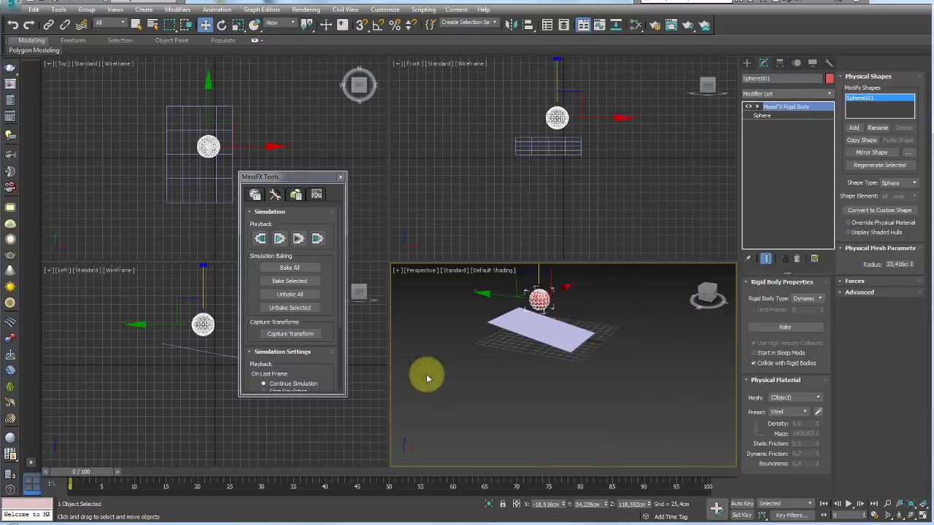
{"action": "middle_click_drag", "start_coordinate": [490, 337], "coordinate": [486, 368]}
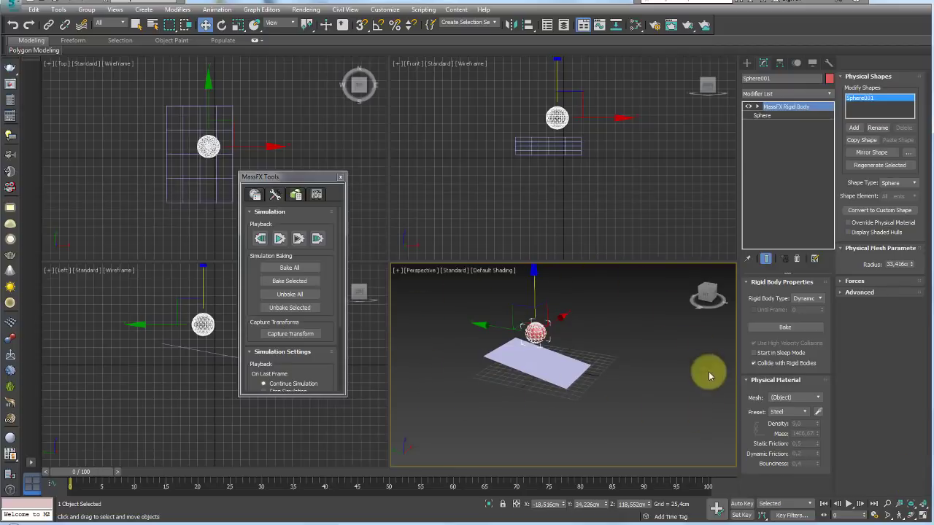
- Maximize the Perspective viewport, orbit the scene, and move MassFX Tools to the upper left
{"action": "left_click", "coordinate": [911, 516]}
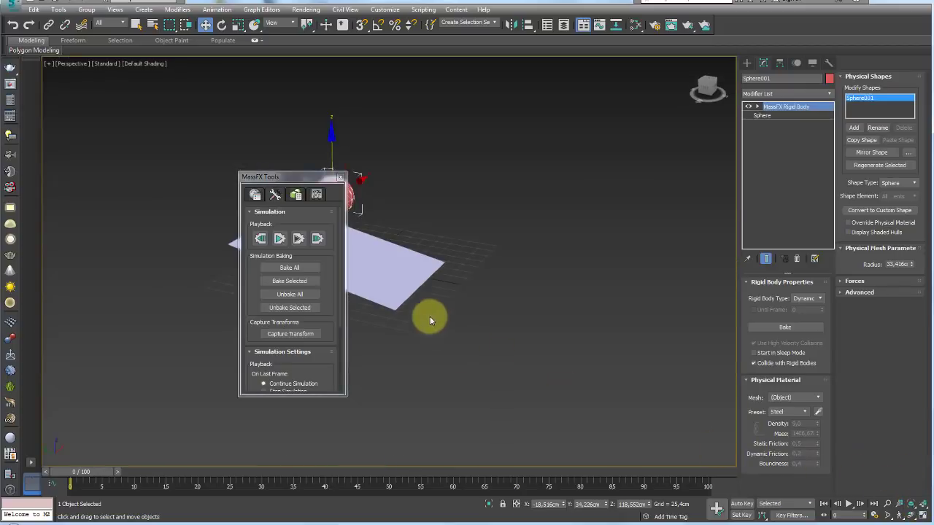
{"action": "mouse_move", "coordinate": [679, 224]}
{"action": "middle_mouse_down", "text": "alt"}
{"action": "mouse_move", "coordinate": [594, 297]}
{"action": "mouse_move", "coordinate": [558, 308]}
{"action": "mouse_move", "coordinate": [579, 284]}
{"action": "middle_mouse_up", "text": "alt"}
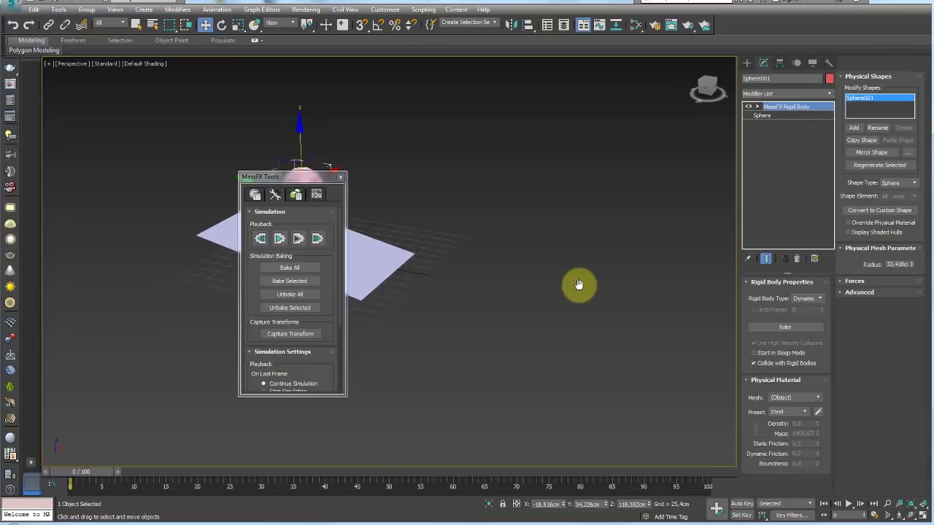
{"action": "mouse_move", "coordinate": [299, 177]}
{"action": "left_mouse_down"}
{"action": "mouse_move", "coordinate": [192, 156]}
{"action": "mouse_move", "coordinate": [170, 126]}
{"action": "left_mouse_up"}
{"action": "middle_click_drag", "start_coordinate": [388, 173], "coordinate": [440, 167]}
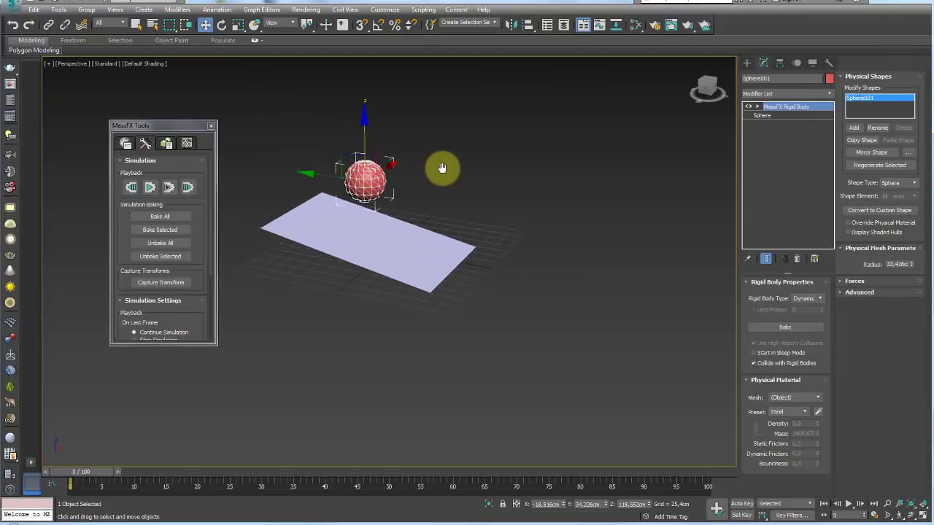
{"action": "left_click_drag", "start_coordinate": [160, 131], "coordinate": [136, 121]}
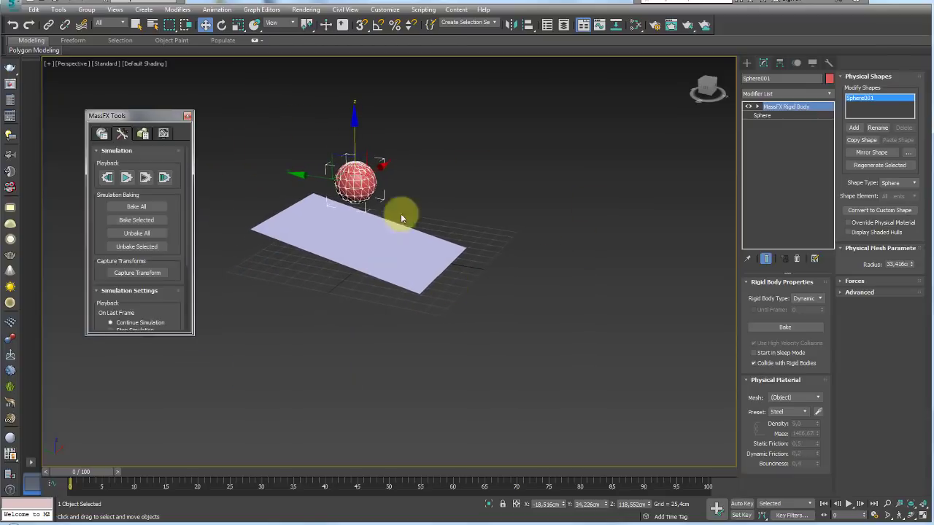
- Uncheck Use Ground Collisions in MassFX Scene Settings
{"action": "left_click", "coordinate": [102, 134]}
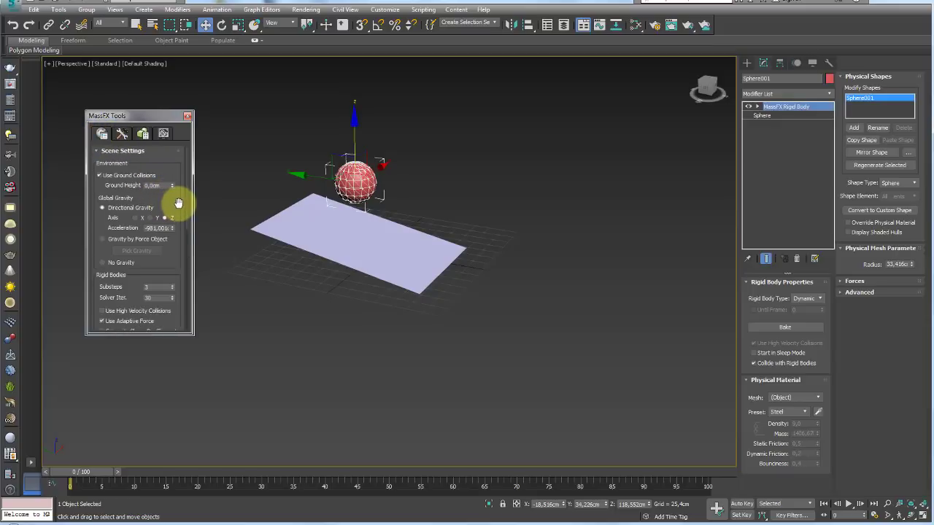
{"action": "left_click", "coordinate": [106, 176]}
{"action": "left_click", "coordinate": [122, 133]}
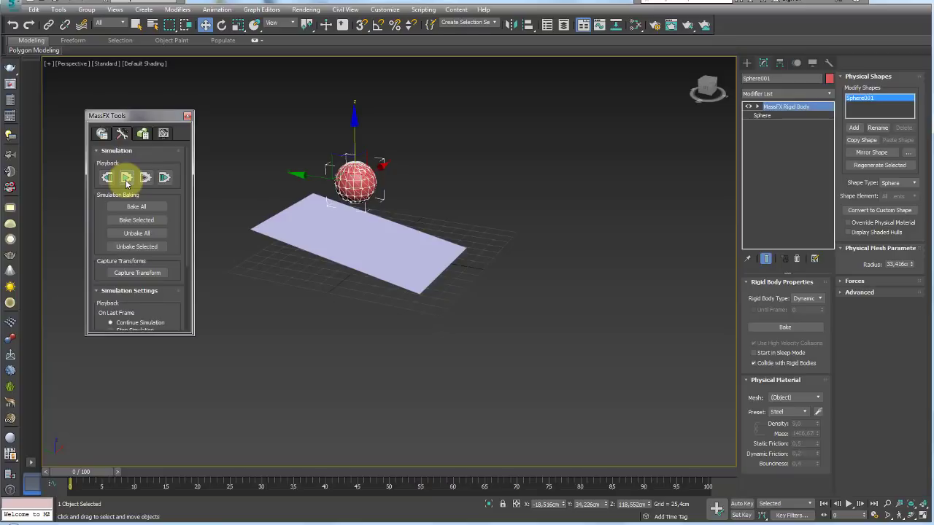
- Play and reset the MassFX simulation, then reselect the red sphere
{"action": "left_click", "coordinate": [126, 179]}
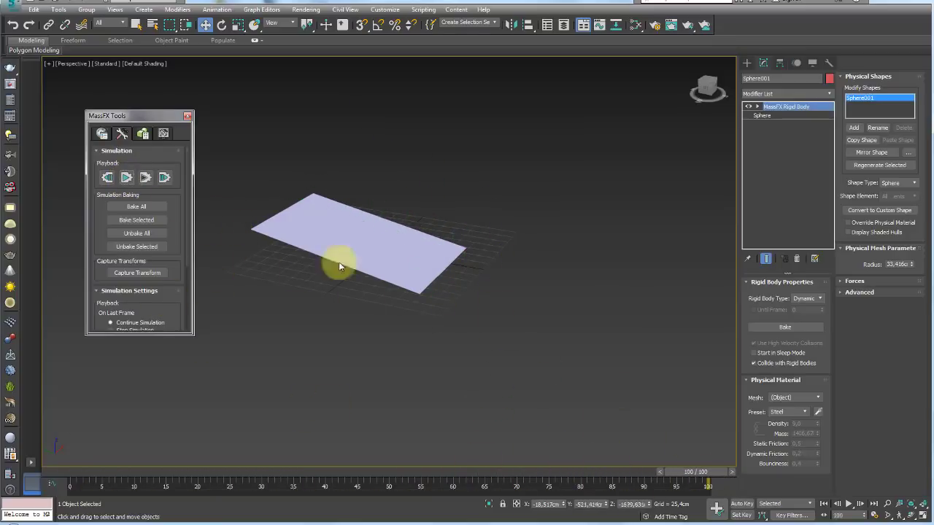
{"action": "left_click", "coordinate": [108, 181]}
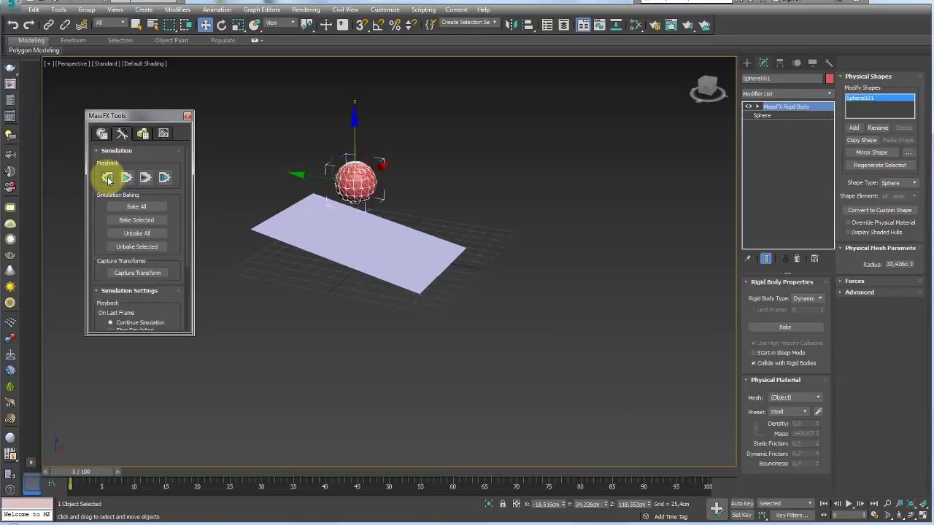
{"action": "middle_click_drag", "start_coordinate": [307, 230], "coordinate": [366, 274]}
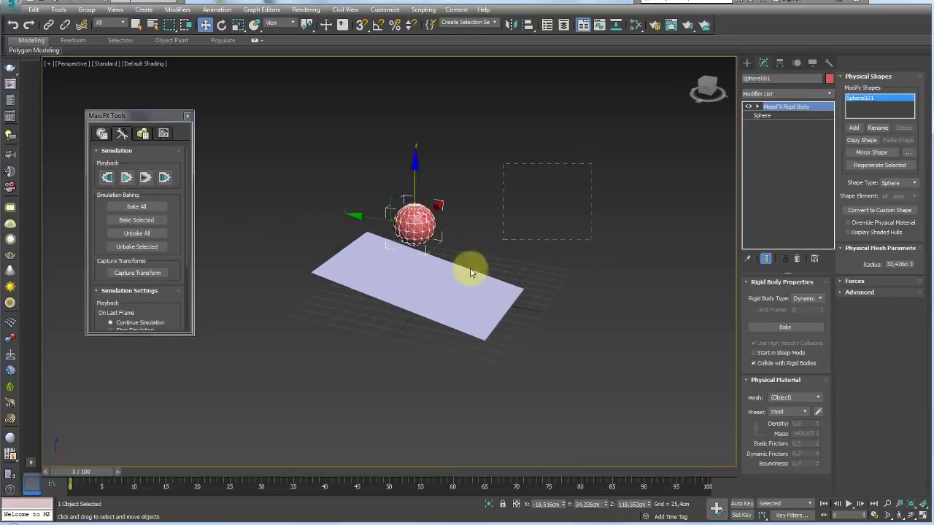
{"action": "left_click_drag", "start_coordinate": [361, 338], "coordinate": [360, 339]}
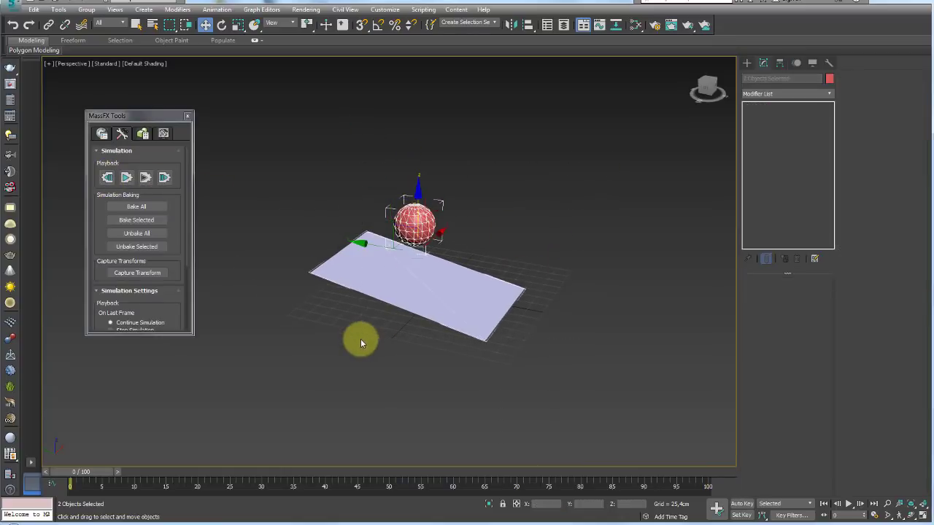
{"action": "left_click", "coordinate": [430, 224]}
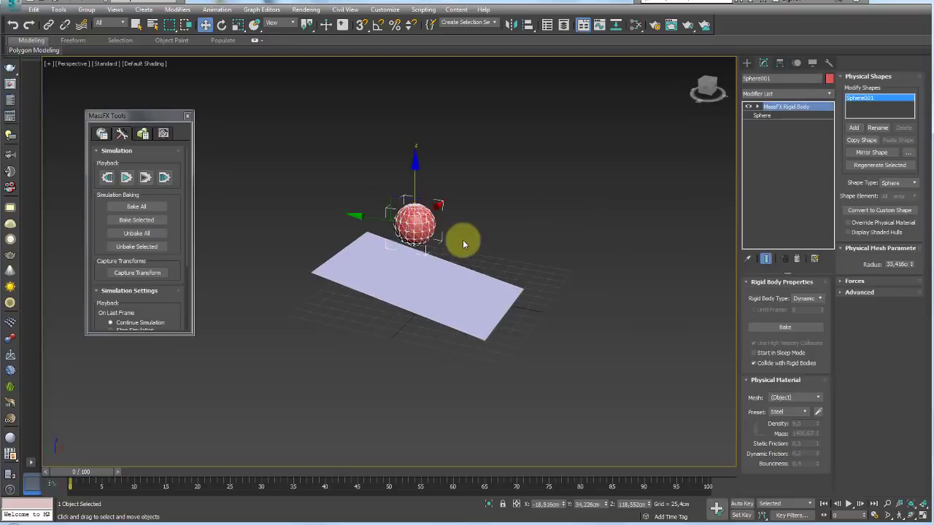
- Select Plane001 and delete it from the scene
{"action": "left_click", "coordinate": [915, 184]}
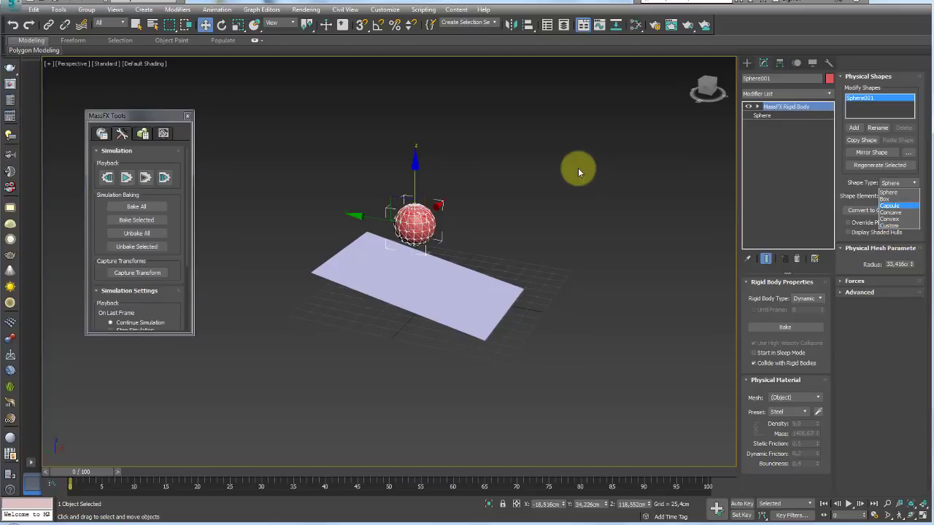
{"action": "left_click", "coordinate": [442, 275]}
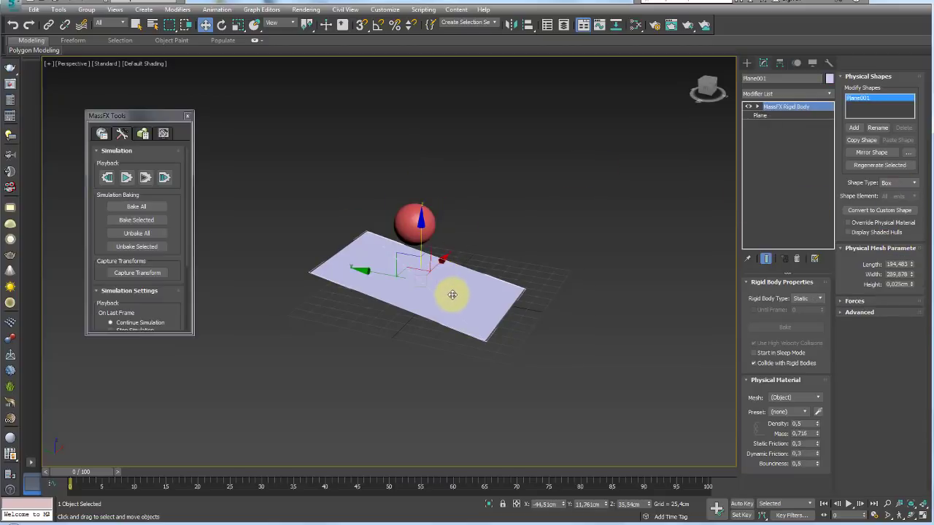
{"action": "key", "text": "Delete"}
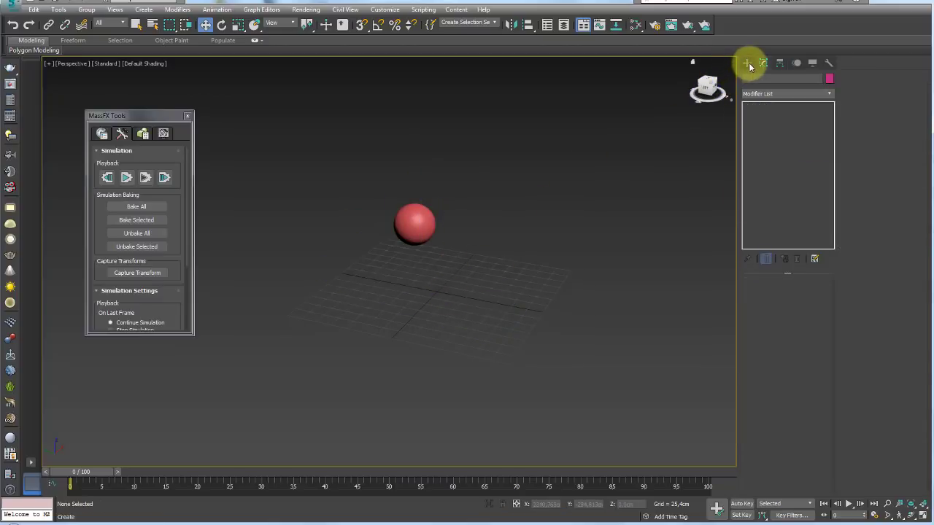
- Create a large sphere of radius 120.926 cm at the grid centre with Base To Pivot on
{"action": "left_click", "coordinate": [747, 64]}
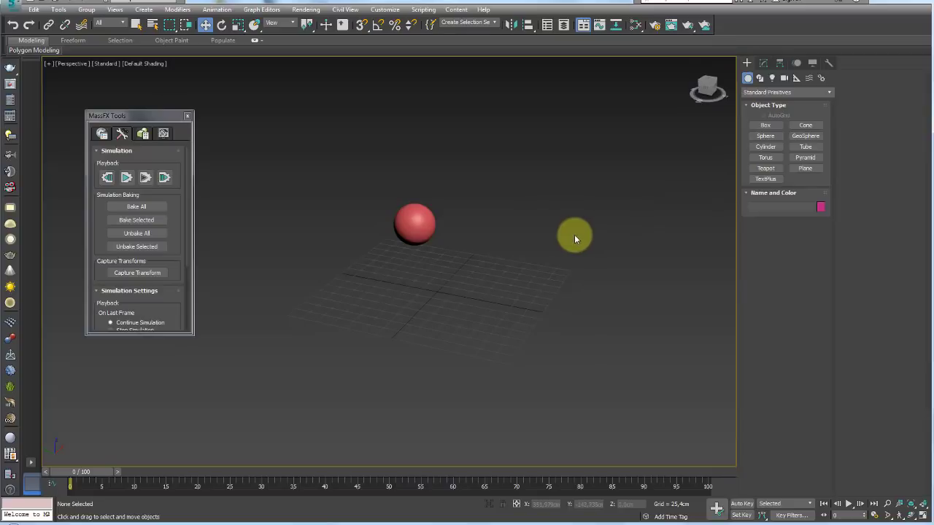
{"action": "left_click", "coordinate": [766, 147]}
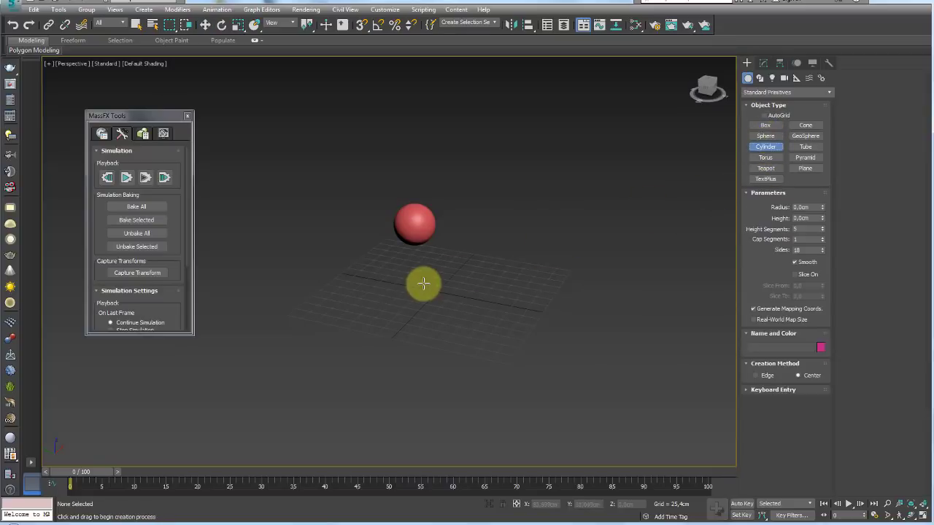
{"action": "left_click", "coordinate": [765, 136]}
{"action": "left_click_drag", "start_coordinate": [444, 292], "coordinate": [484, 308]}
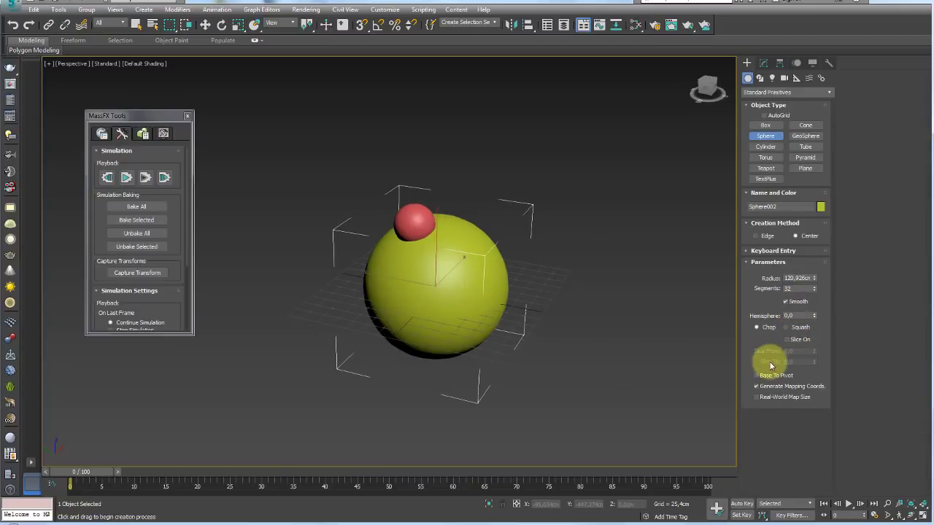
{"action": "left_click", "coordinate": [757, 375]}
{"action": "middle_click_drag", "start_coordinate": [525, 298], "coordinate": [519, 291], "text": "alt"}
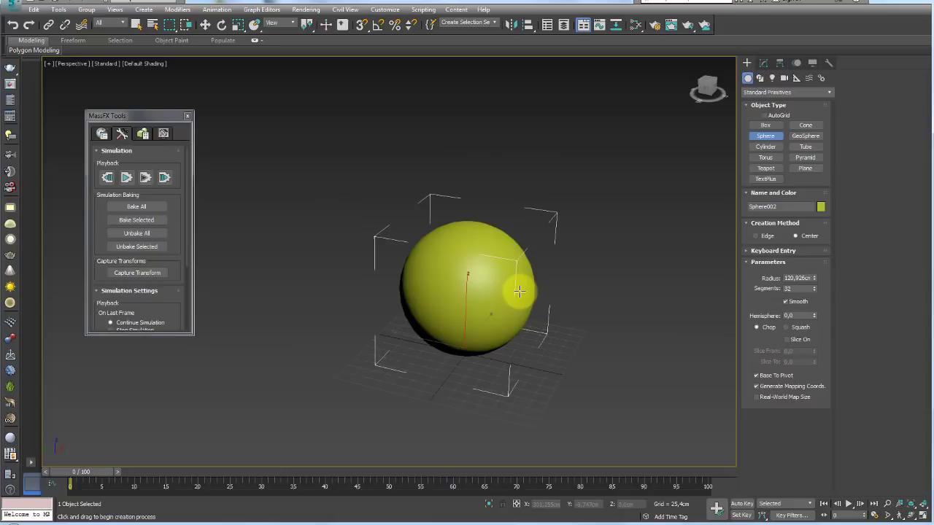
- Convert the sphere to Editable Poly and select its top cap polygons, with edged faces shown
{"action": "left_click", "coordinate": [760, 294]}
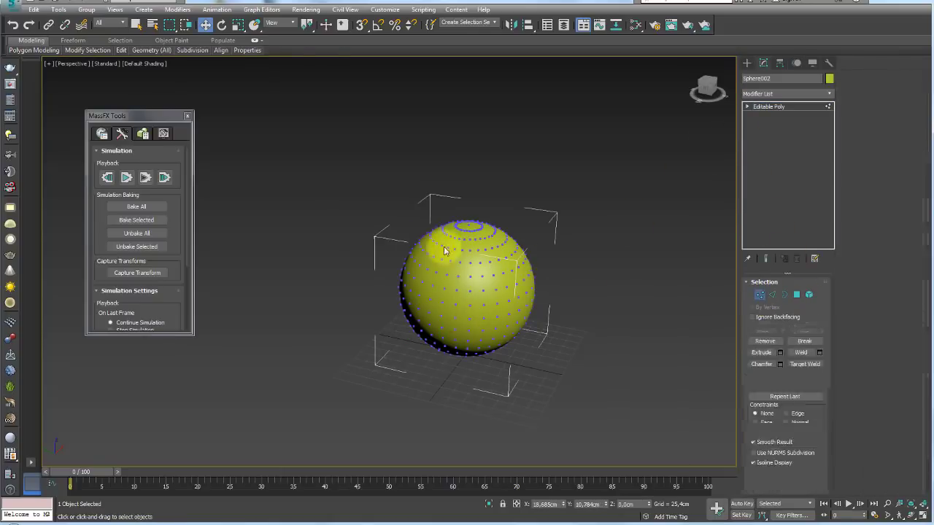
{"action": "scroll", "coordinate": [441, 231], "scroll_direction": "up", "scroll_amount": 2}
{"action": "middle_click_drag", "start_coordinate": [442, 231], "coordinate": [448, 229], "text": "alt"}
{"action": "left_click", "coordinate": [489, 216]}
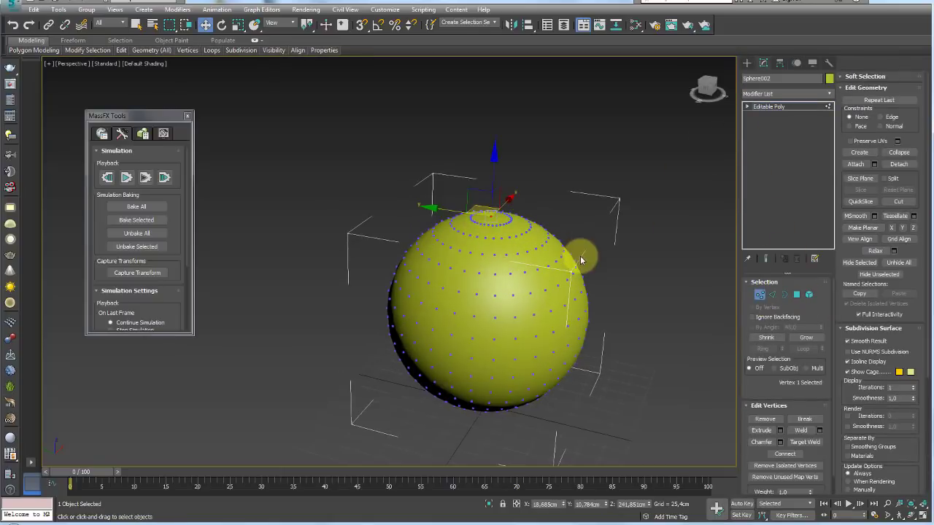
{"action": "key", "text": "F4"}
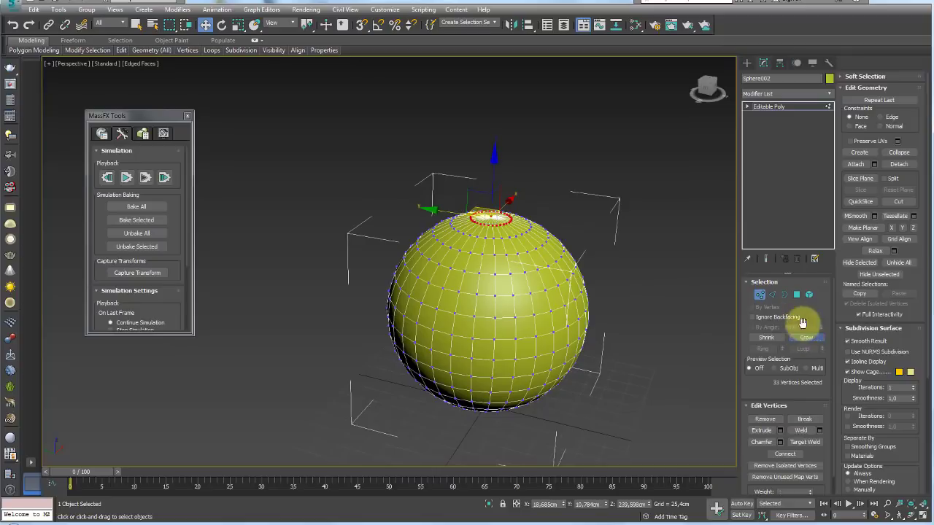
{"action": "left_click", "coordinate": [796, 294]}
{"action": "left_click", "coordinate": [759, 294]}
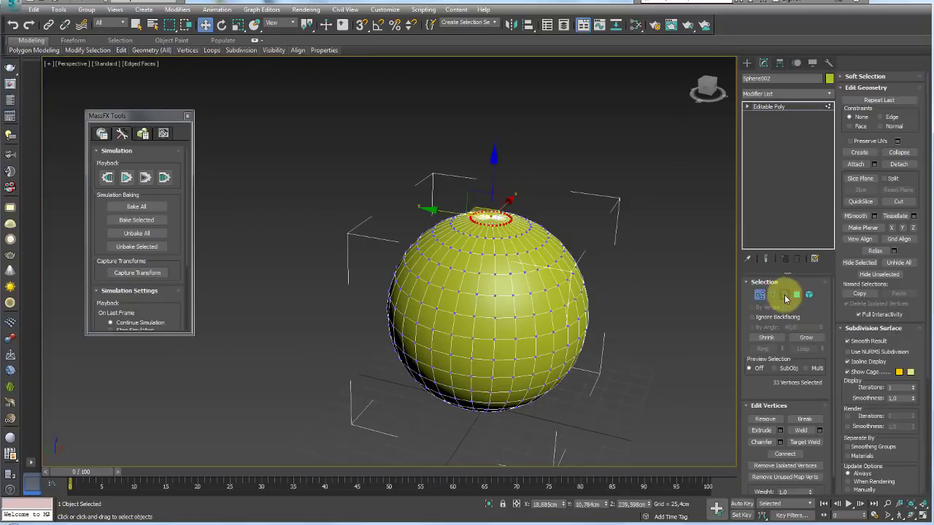
{"action": "left_click", "coordinate": [797, 296], "text": "ctrl"}
- Grow the cap selection three rings over the upper half and delete it to leave a bowl
{"action": "left_click", "coordinate": [806, 339]}
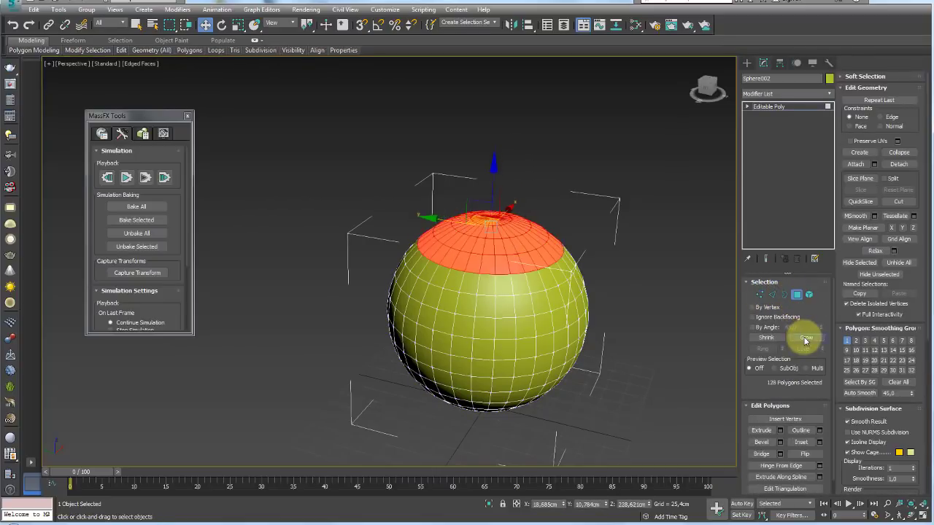
{"action": "left_click", "coordinate": [805, 339]}
{"action": "left_click", "coordinate": [805, 339]}
{"action": "key", "text": "Delete"}
{"action": "mouse_move", "coordinate": [585, 285]}
{"action": "middle_mouse_down"}
{"action": "mouse_move", "coordinate": [615, 305]}
{"action": "mouse_move", "coordinate": [552, 329]}
{"action": "mouse_move", "coordinate": [540, 306]}
{"action": "mouse_move", "coordinate": [554, 258]}
{"action": "mouse_move", "coordinate": [569, 252]}
{"action": "mouse_move", "coordinate": [540, 288]}
{"action": "mouse_move", "coordinate": [543, 304]}
{"action": "middle_mouse_up"}
- Exit polygon mode and orbit to inspect the bowl with the red sphere inside
{"action": "key", "text": "4"}
{"action": "scroll", "coordinate": [557, 275], "scroll_direction": "up", "scroll_amount": 5}
{"action": "scroll", "coordinate": [539, 306], "scroll_direction": "down", "scroll_amount": 3}
{"action": "scroll", "coordinate": [550, 260], "scroll_direction": "up", "scroll_amount": 2}
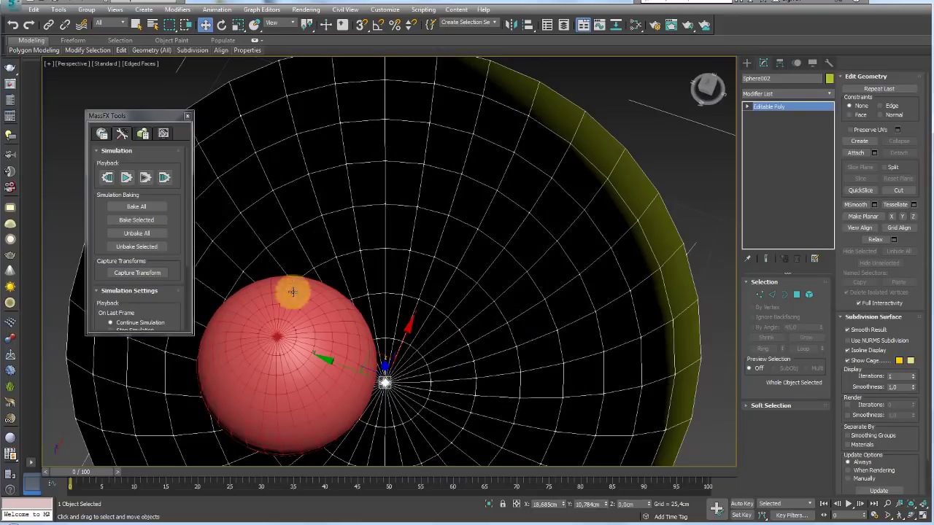
{"action": "scroll", "coordinate": [332, 315], "scroll_direction": "down", "scroll_amount": 1}
{"action": "scroll", "coordinate": [375, 282], "scroll_direction": "down", "scroll_amount": 3}
{"action": "middle_click_drag", "start_coordinate": [427, 258], "coordinate": [432, 283], "text": "alt"}
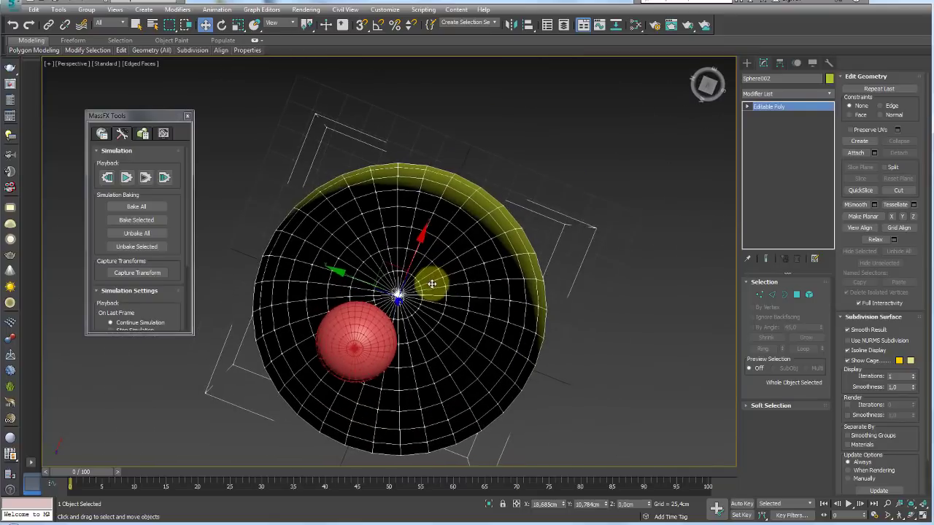
{"action": "middle_click_drag", "start_coordinate": [365, 342], "coordinate": [377, 294], "text": "alt"}
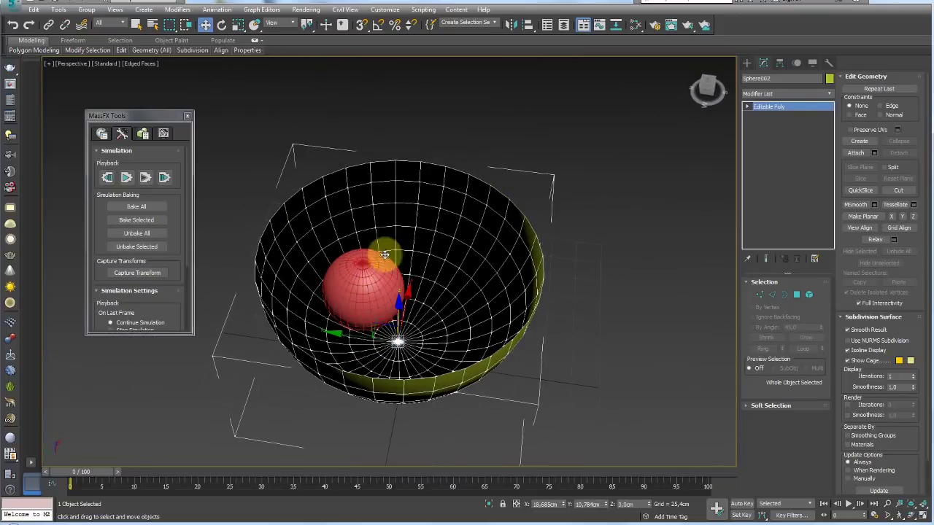
{"action": "mouse_move", "coordinate": [489, 240]}
{"action": "middle_mouse_down", "text": "alt"}
{"action": "mouse_move", "coordinate": [460, 265]}
{"action": "mouse_move", "coordinate": [472, 246]}
{"action": "mouse_move", "coordinate": [508, 260]}
{"action": "middle_mouse_up", "text": "alt"}
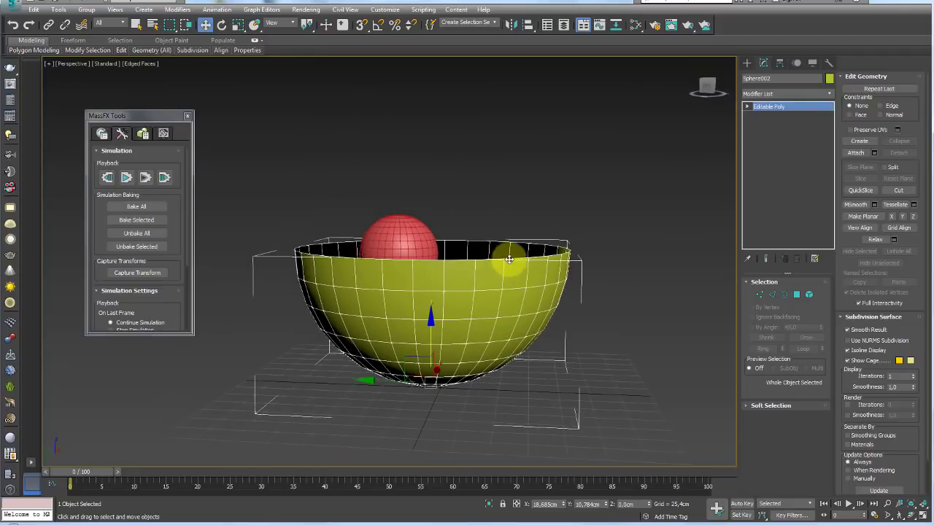
- Add a MassFX Rigid Body modifier (Dynamic, Convex) to the bowl
{"action": "left_click", "coordinate": [829, 93]}
{"action": "left_click_drag", "start_coordinate": [830, 141], "coordinate": [828, 265]}
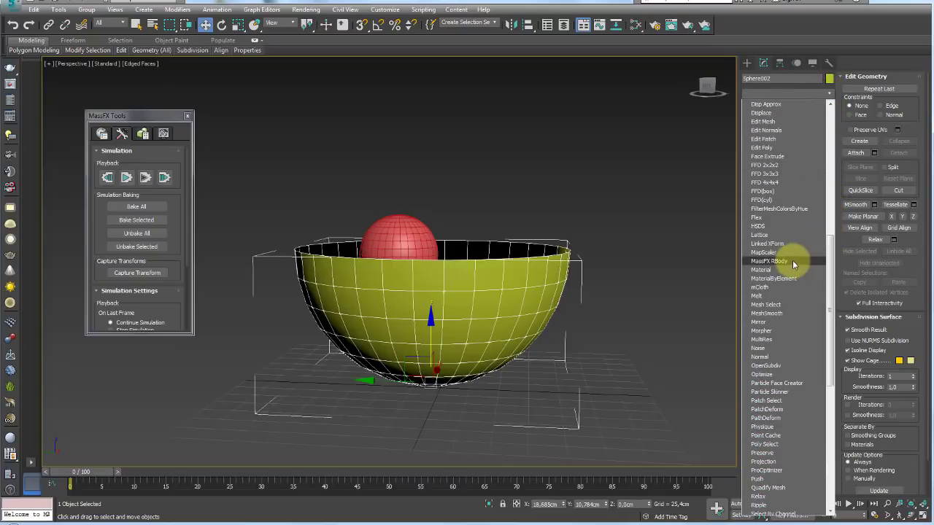
{"action": "left_click", "coordinate": [792, 261]}
{"action": "middle_click_drag", "start_coordinate": [589, 269], "coordinate": [496, 280]}
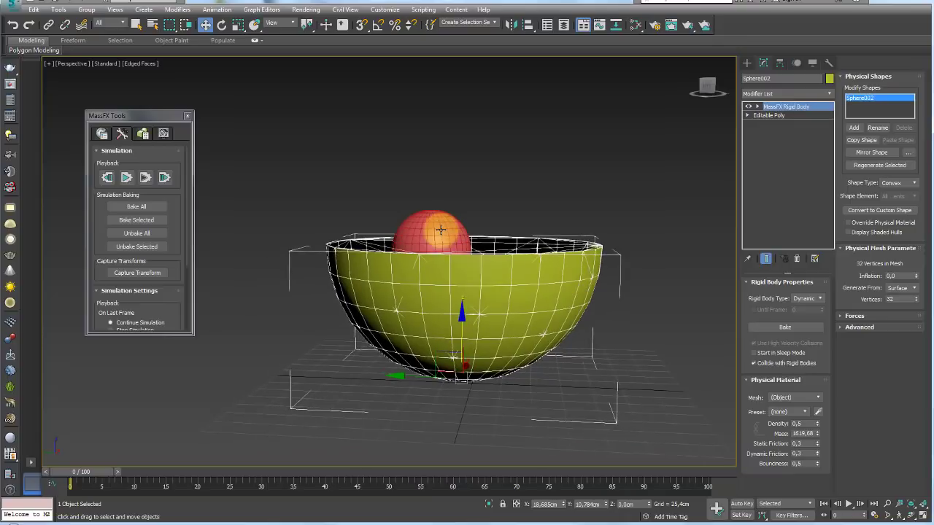
- Raise the red sphere above the bowl rim and reselect the bowl
{"action": "left_click_drag", "start_coordinate": [440, 230], "coordinate": [433, 121]}
{"action": "left_click", "coordinate": [472, 235]}
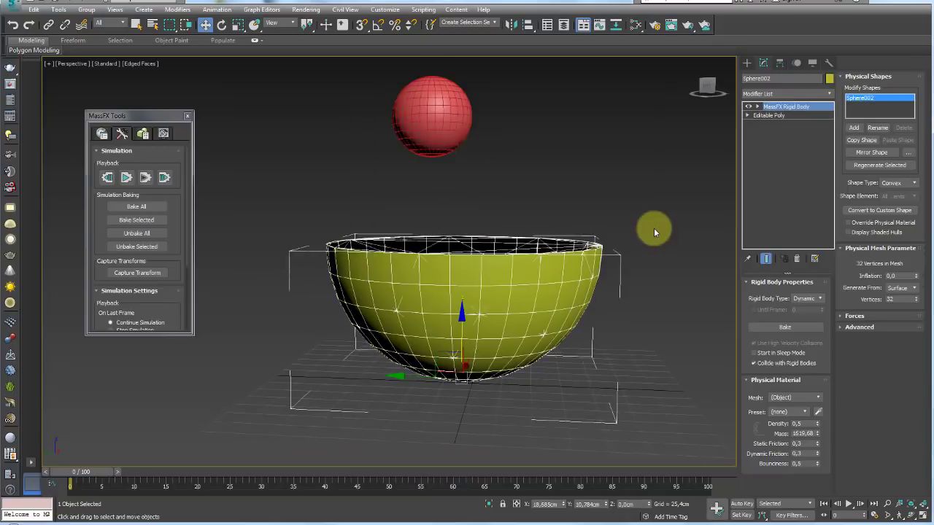
{"action": "mouse_move", "coordinate": [653, 227]}
{"action": "middle_mouse_down", "text": "alt"}
{"action": "mouse_move", "coordinate": [640, 264]}
{"action": "mouse_move", "coordinate": [621, 249]}
{"action": "mouse_move", "coordinate": [649, 222]}
{"action": "mouse_move", "coordinate": [611, 287]}
{"action": "middle_mouse_up", "text": "alt"}
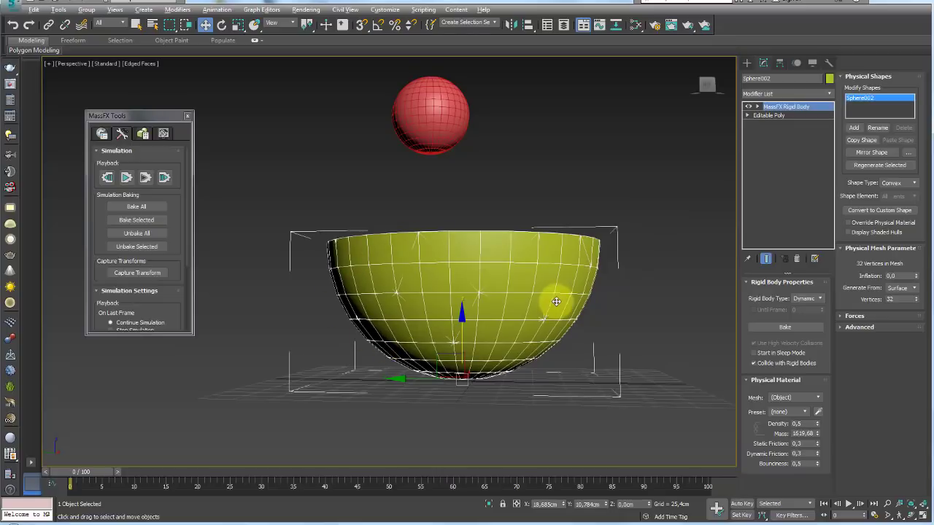
{"action": "mouse_move", "coordinate": [556, 298]}
{"action": "middle_mouse_down", "text": "alt"}
{"action": "mouse_move", "coordinate": [563, 310]}
{"action": "mouse_move", "coordinate": [605, 250]}
{"action": "mouse_move", "coordinate": [552, 255]}
{"action": "middle_mouse_up", "text": "alt"}
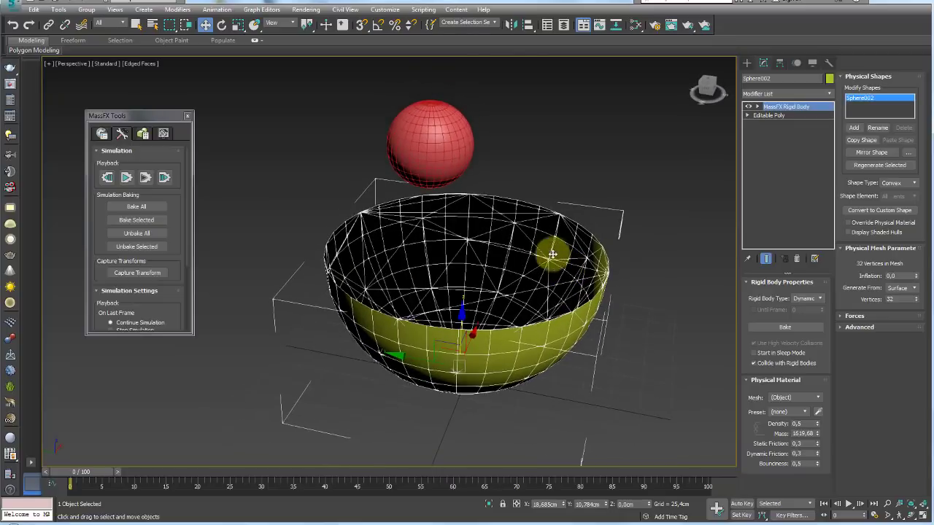
{"action": "mouse_move", "coordinate": [393, 293]}
{"action": "middle_mouse_down", "text": "alt"}
{"action": "mouse_move", "coordinate": [430, 306]}
{"action": "mouse_move", "coordinate": [482, 274]}
{"action": "mouse_move", "coordinate": [444, 269]}
{"action": "mouse_move", "coordinate": [431, 304]}
{"action": "middle_mouse_up", "text": "alt"}
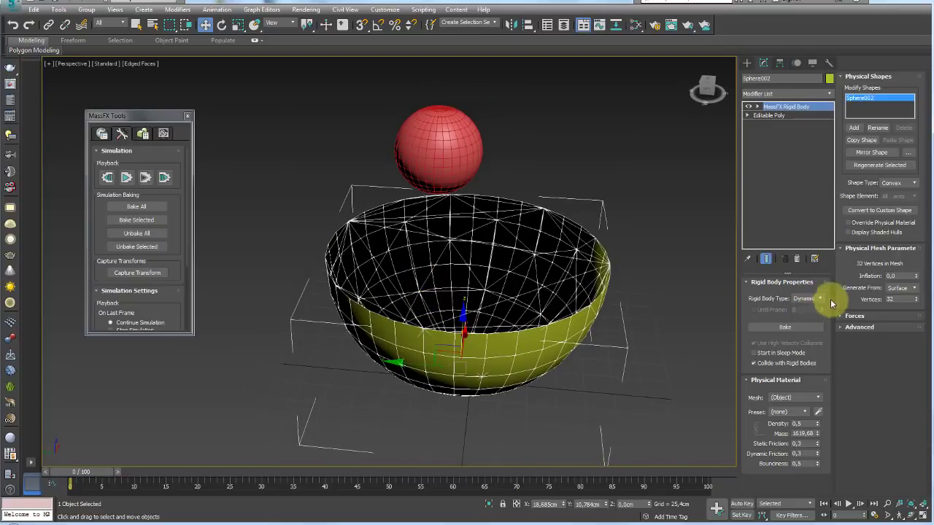
- Set the bowl's Rigid Body Type to Static, play the drop, then reset and inspect
{"action": "left_click", "coordinate": [802, 322]}
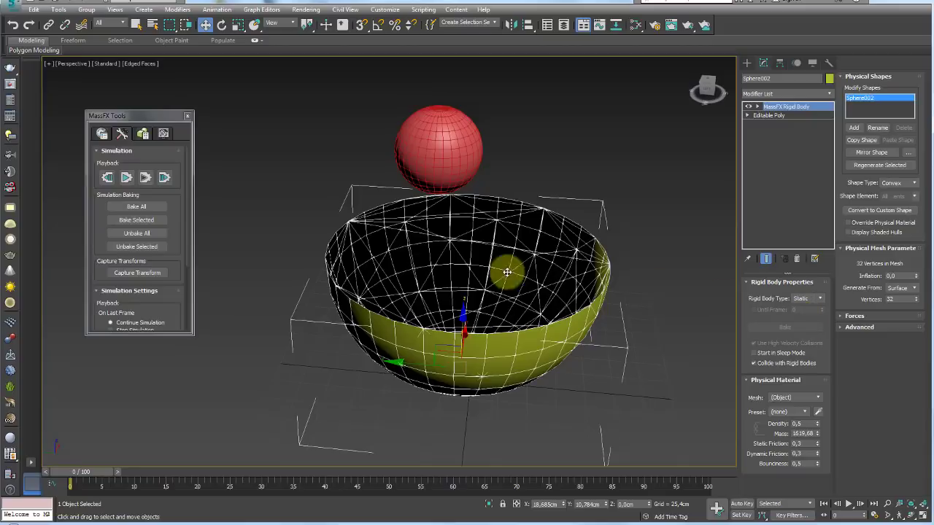
{"action": "left_click", "coordinate": [126, 179]}
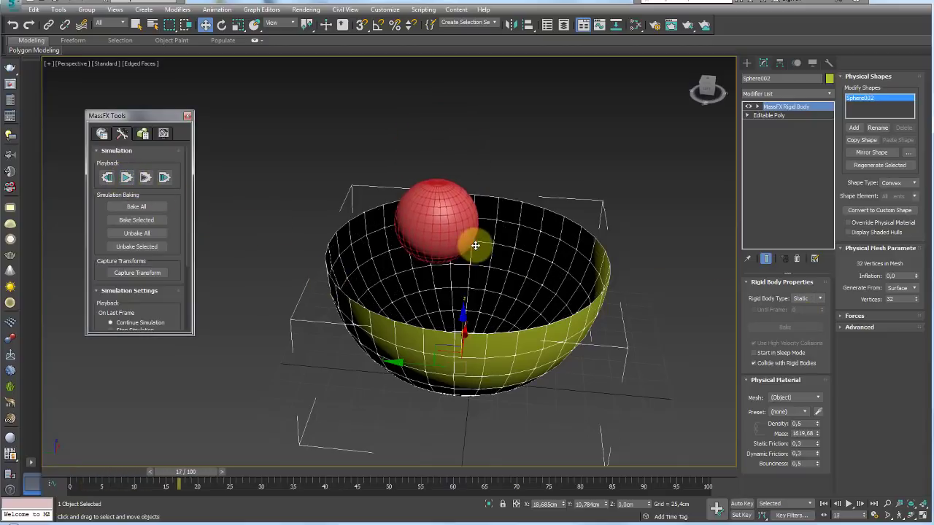
{"action": "mouse_move", "coordinate": [542, 296]}
{"action": "middle_mouse_down", "text": "alt"}
{"action": "mouse_move", "coordinate": [497, 334]}
{"action": "mouse_move", "coordinate": [519, 346]}
{"action": "mouse_move", "coordinate": [546, 282]}
{"action": "middle_mouse_up", "text": "alt"}
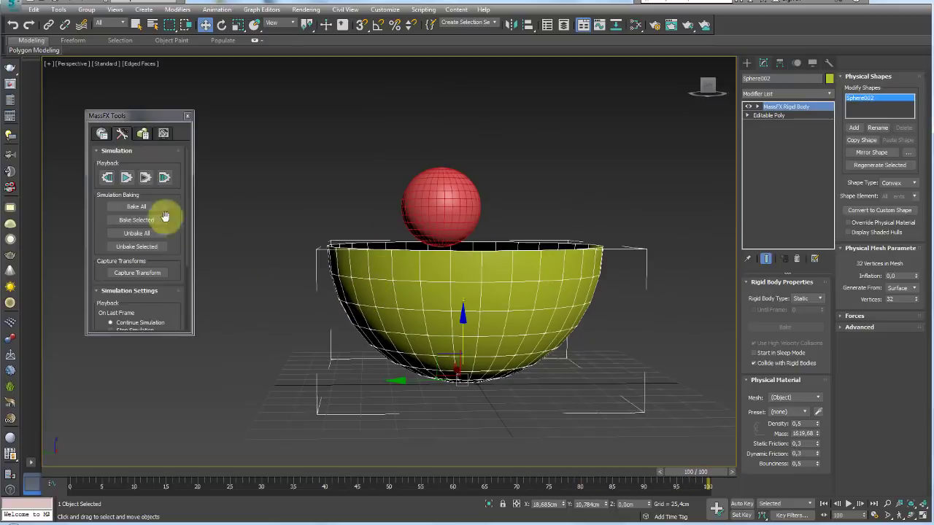
{"action": "left_click", "coordinate": [107, 177]}
{"action": "mouse_move", "coordinate": [247, 194]}
{"action": "middle_mouse_down", "text": "alt"}
{"action": "mouse_move", "coordinate": [615, 279]}
{"action": "mouse_move", "coordinate": [563, 246]}
{"action": "middle_mouse_up", "text": "alt"}
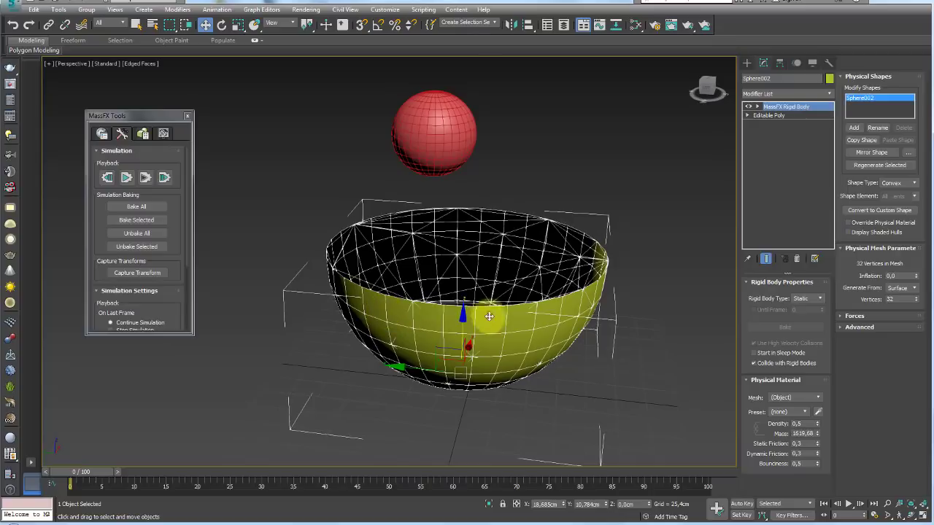
{"action": "mouse_move", "coordinate": [489, 317]}
{"action": "middle_mouse_down", "text": "alt"}
{"action": "mouse_move", "coordinate": [526, 285]}
{"action": "mouse_move", "coordinate": [425, 270]}
{"action": "mouse_move", "coordinate": [427, 255]}
{"action": "mouse_move", "coordinate": [428, 285]}
{"action": "middle_mouse_up", "text": "alt"}
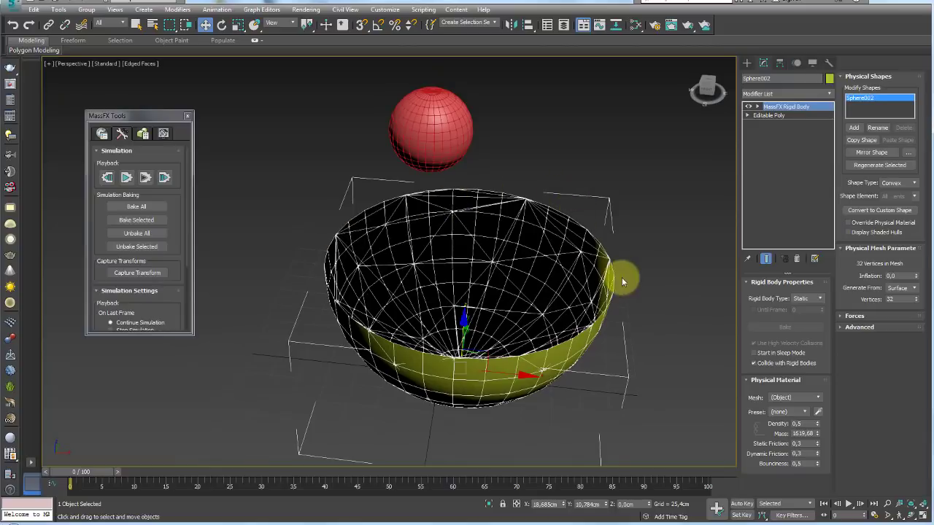
{"action": "middle_click_drag", "start_coordinate": [521, 304], "coordinate": [606, 282], "text": "alt"}
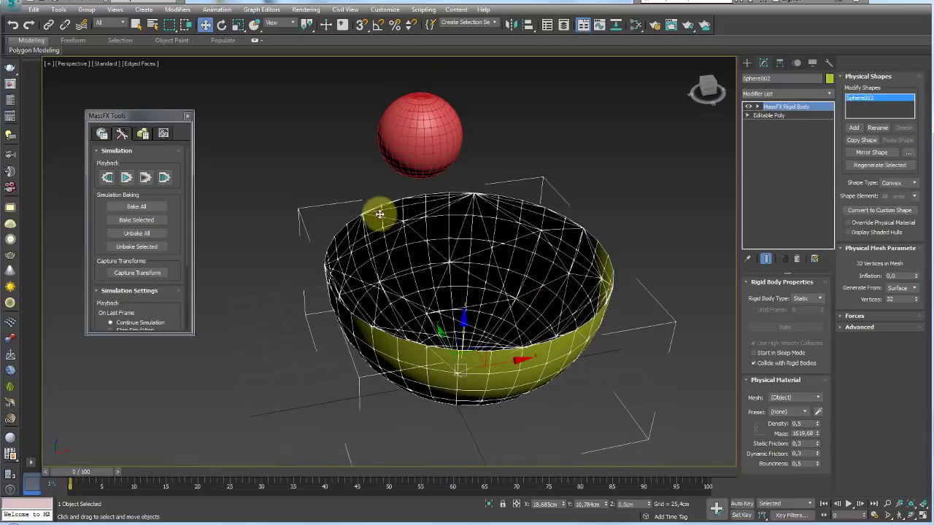
{"action": "mouse_move", "coordinate": [500, 387]}
{"action": "middle_mouse_down", "text": "alt"}
{"action": "mouse_move", "coordinate": [492, 381]}
{"action": "mouse_move", "coordinate": [534, 317]}
{"action": "middle_mouse_up", "text": "alt"}
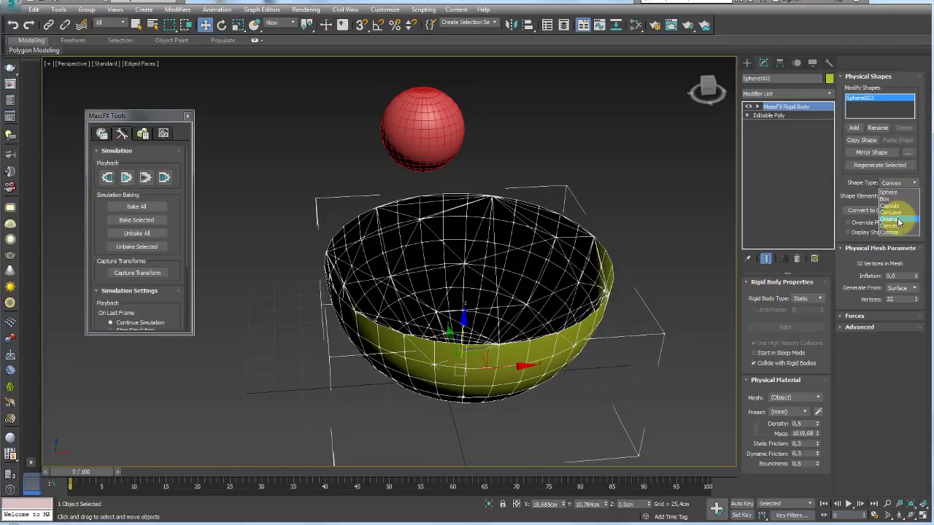
- Switch the bowl's Shape Type from Convex to Original, then to Concave
{"action": "left_click", "coordinate": [897, 221]}
{"action": "left_click", "coordinate": [902, 182]}
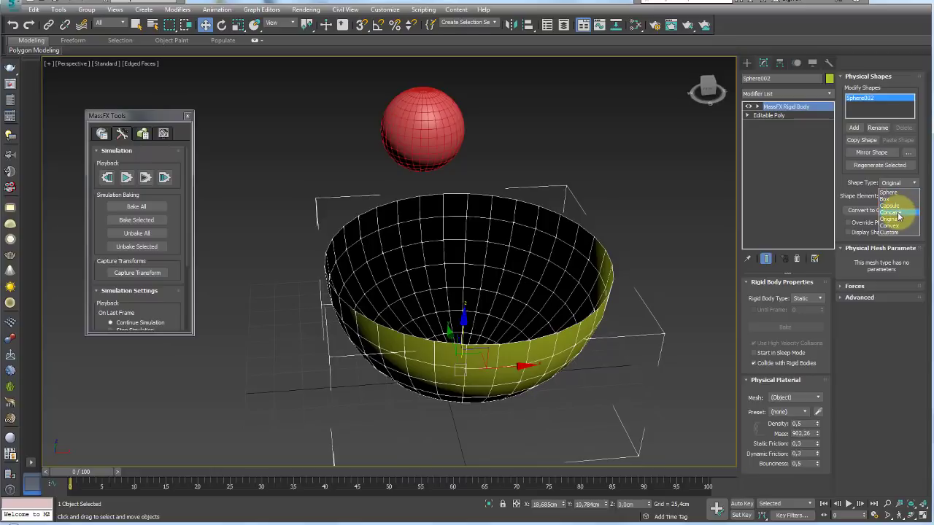
{"action": "left_click", "coordinate": [898, 213]}
{"action": "left_click", "coordinate": [896, 221]}
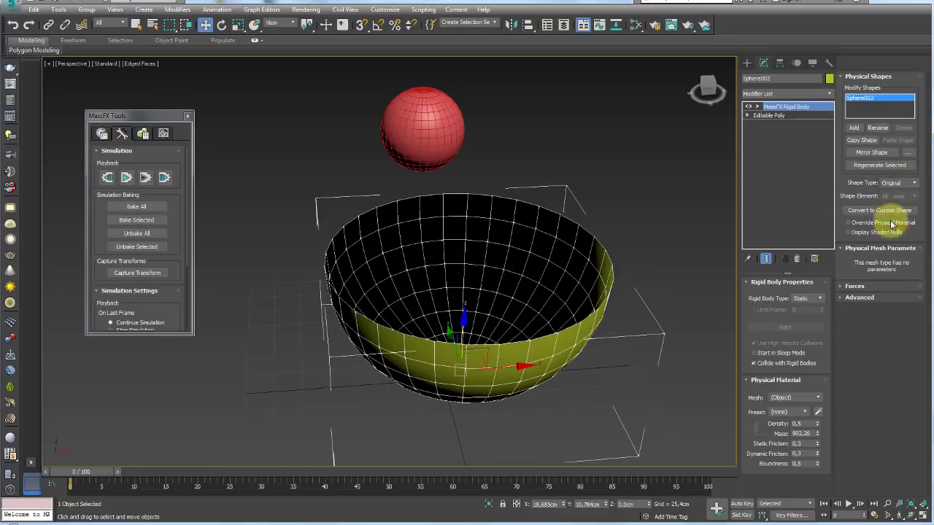
{"action": "mouse_move", "coordinate": [656, 264]}
{"action": "middle_mouse_down", "text": "alt"}
{"action": "mouse_move", "coordinate": [644, 305]}
{"action": "mouse_move", "coordinate": [653, 249]}
{"action": "middle_mouse_up", "text": "alt"}
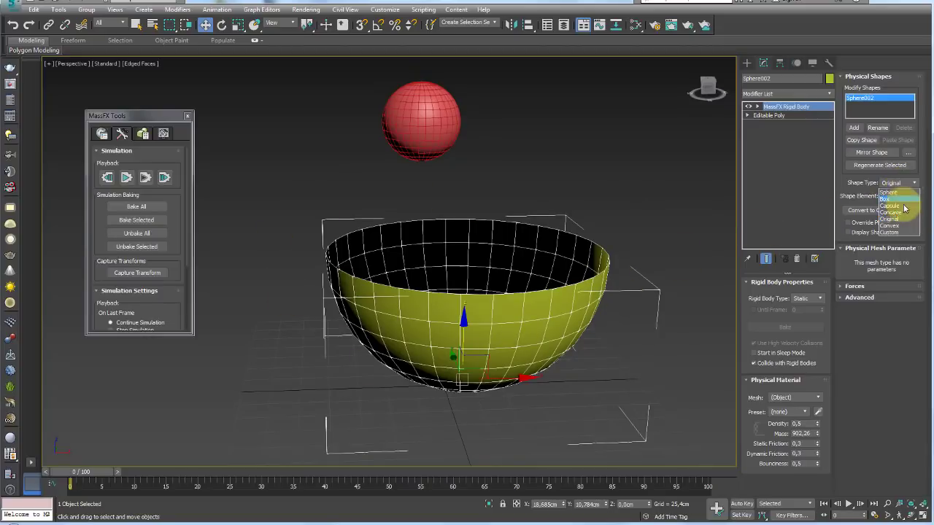
{"action": "left_click", "coordinate": [898, 212]}
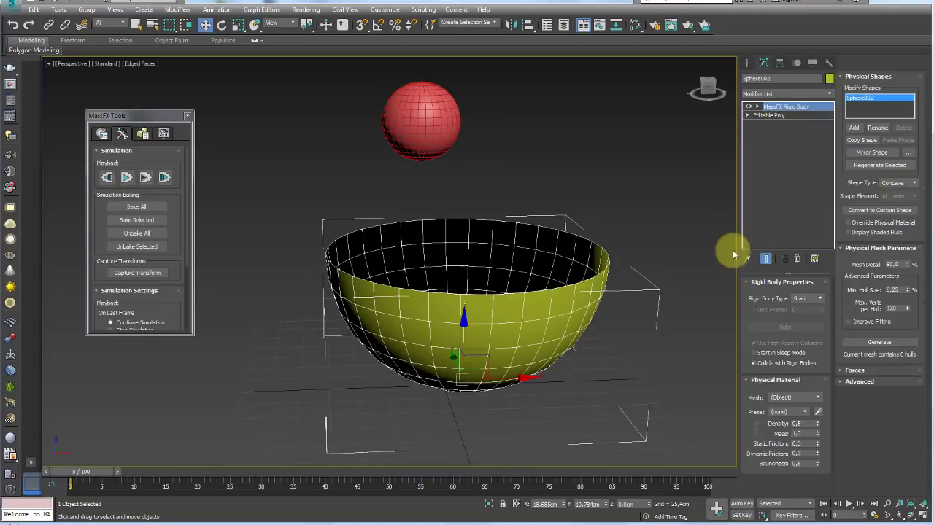
- Generate the bowl's 9-hull concave mesh, then play and reset the simulation
{"action": "left_click", "coordinate": [884, 347]}
{"action": "mouse_move", "coordinate": [635, 284]}
{"action": "middle_mouse_down", "text": "alt"}
{"action": "mouse_move", "coordinate": [619, 297]}
{"action": "mouse_move", "coordinate": [600, 279]}
{"action": "mouse_move", "coordinate": [548, 275]}
{"action": "mouse_move", "coordinate": [567, 244]}
{"action": "mouse_move", "coordinate": [492, 241]}
{"action": "middle_mouse_up", "text": "alt"}
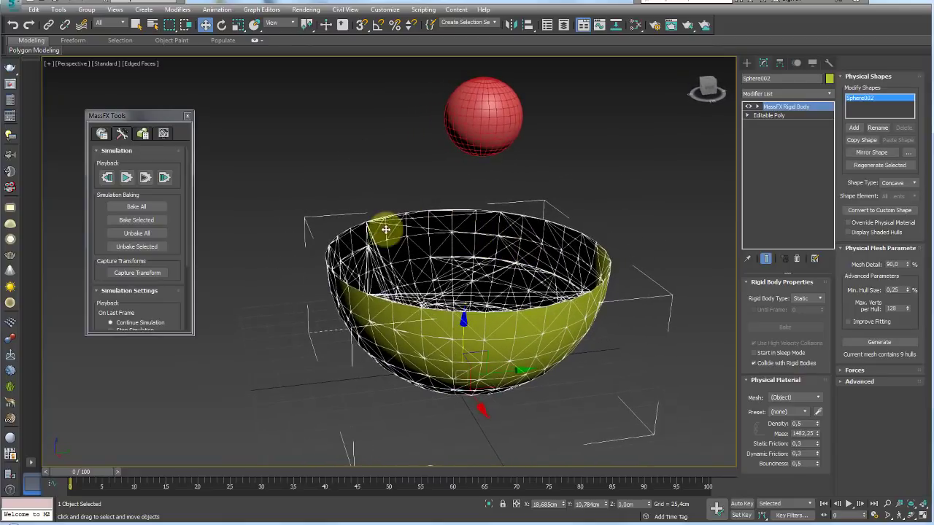
{"action": "left_click", "coordinate": [126, 178]}
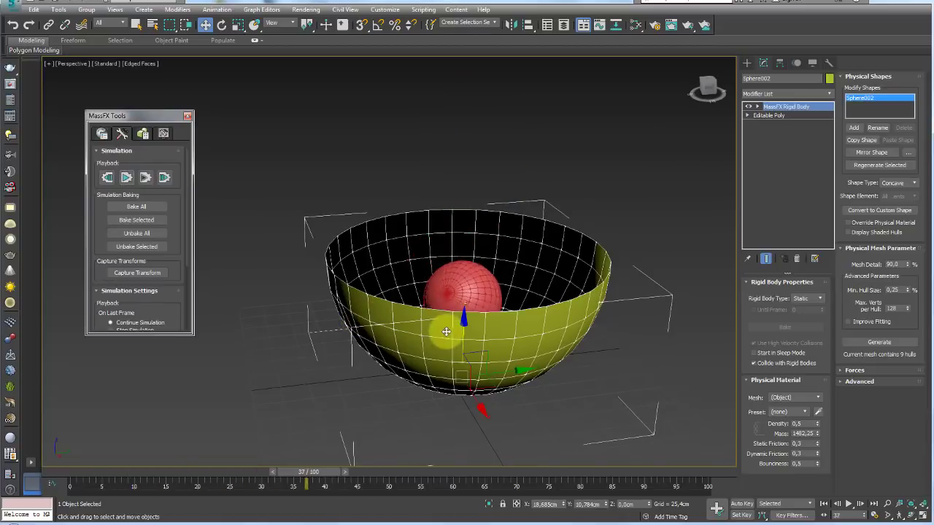
{"action": "middle_click_drag", "start_coordinate": [446, 332], "coordinate": [462, 357], "text": "alt"}
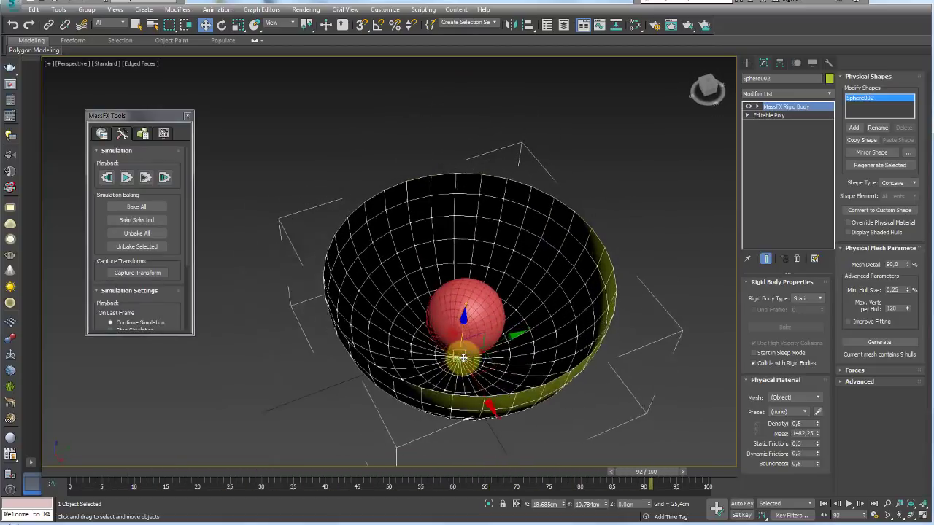
{"action": "left_click", "coordinate": [107, 177]}
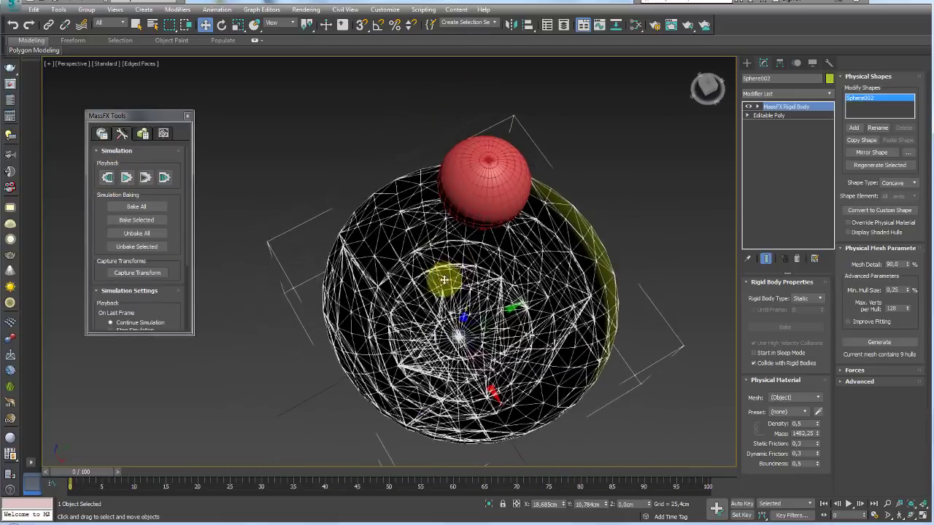
- Reselect the bowl and return its Shape Type to Concave after trying Capsule
{"action": "mouse_move", "coordinate": [444, 279]}
{"action": "middle_mouse_down", "text": "alt"}
{"action": "mouse_move", "coordinate": [434, 307]}
{"action": "mouse_move", "coordinate": [416, 310]}
{"action": "mouse_move", "coordinate": [400, 279]}
{"action": "mouse_move", "coordinate": [429, 248]}
{"action": "middle_mouse_up", "text": "alt"}
{"action": "middle_click_drag", "start_coordinate": [493, 298], "coordinate": [515, 286], "text": "alt"}
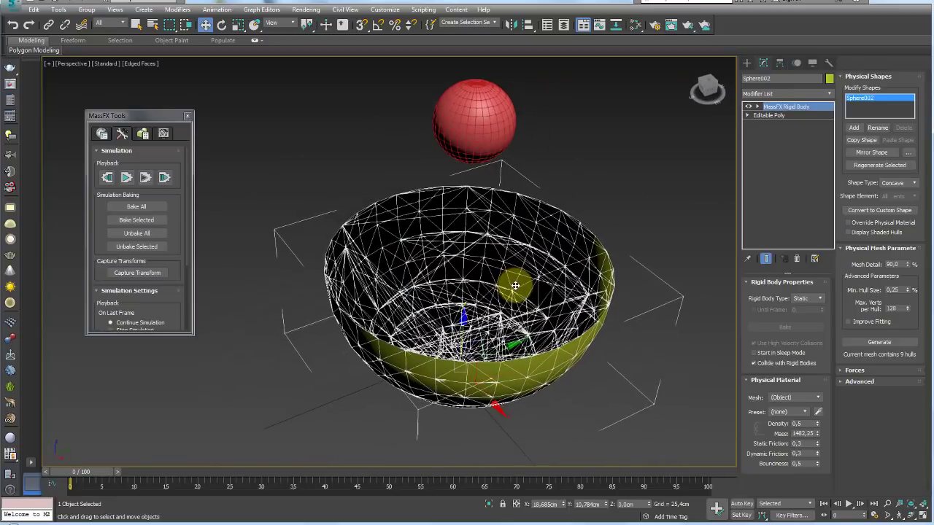
{"action": "scroll", "coordinate": [511, 295], "scroll_direction": "down", "scroll_amount": 2}
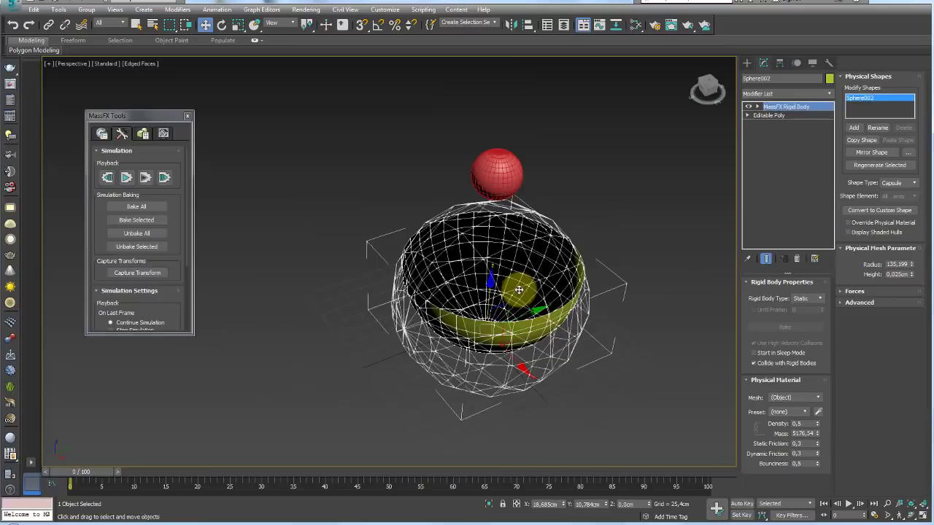
{"action": "scroll", "coordinate": [518, 290], "scroll_direction": "down", "scroll_amount": 1}
{"action": "left_click", "coordinate": [638, 278]}
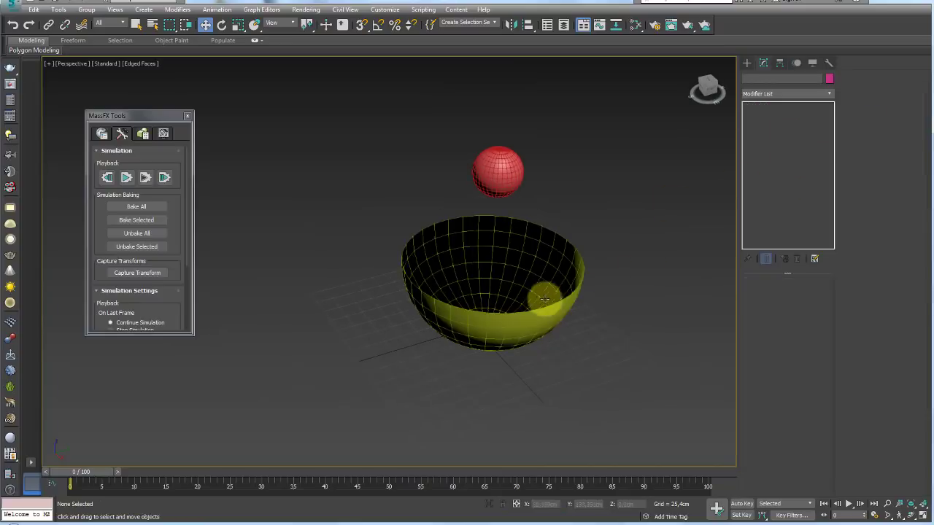
{"action": "left_click", "coordinate": [546, 298]}
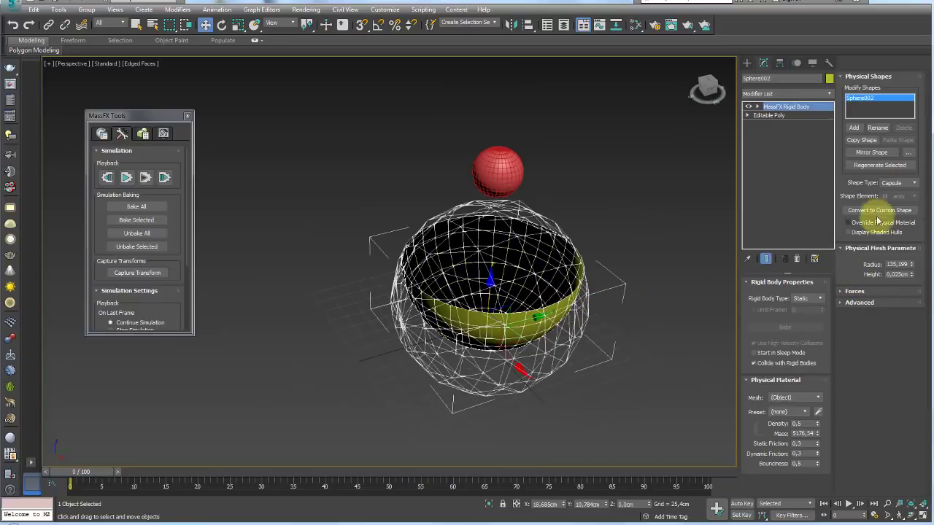
{"action": "left_click", "coordinate": [898, 214]}
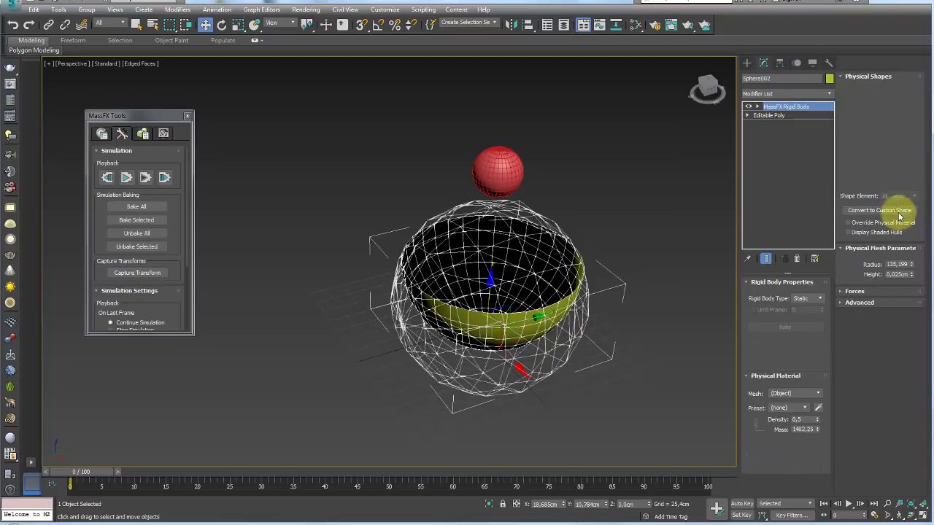
{"action": "middle_click_drag", "start_coordinate": [589, 317], "coordinate": [574, 323]}
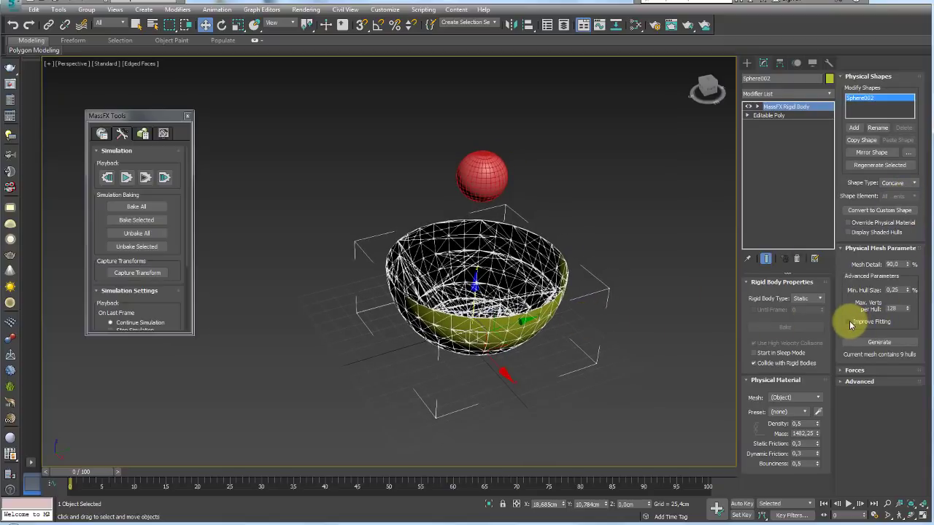
- Regenerate the concave mesh with Improve Fitting into one hull, replay the drop, and reset
{"action": "left_click", "coordinate": [875, 343]}
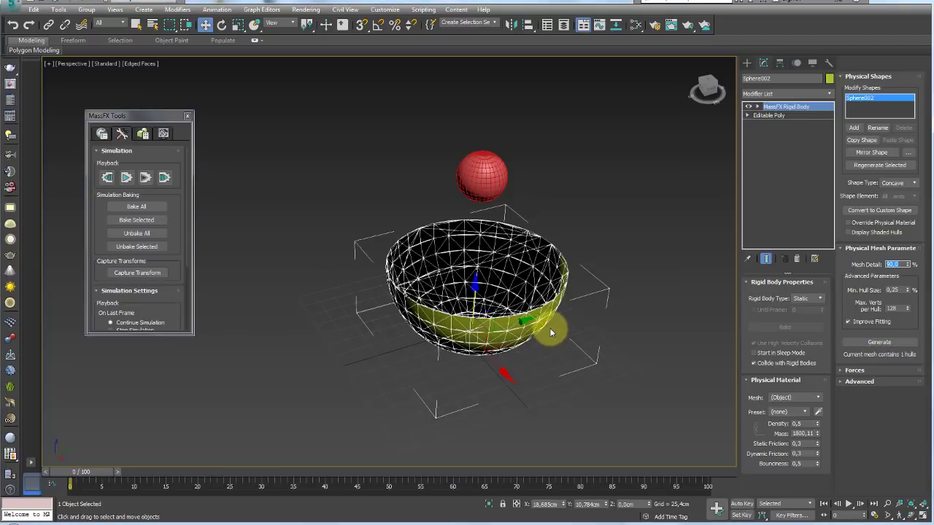
{"action": "left_click", "coordinate": [127, 179]}
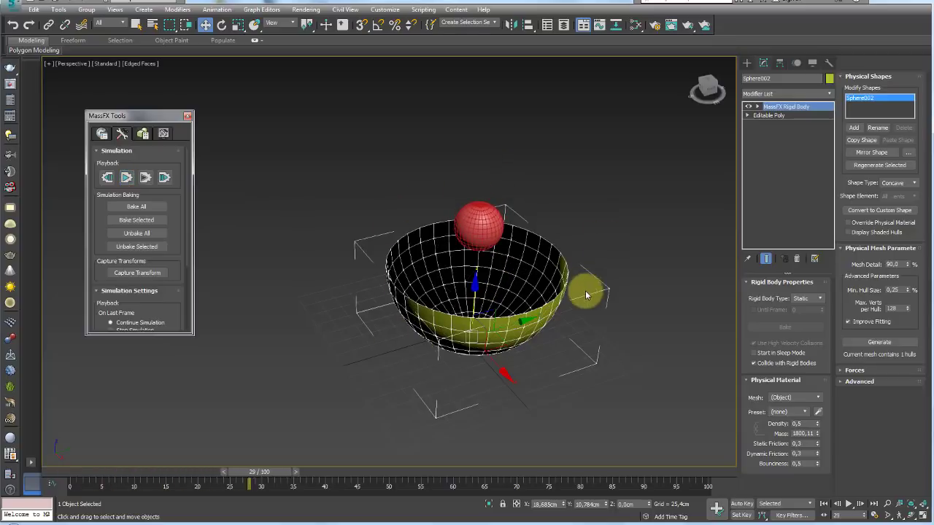
{"action": "mouse_move", "coordinate": [521, 283]}
{"action": "middle_mouse_down", "text": "alt"}
{"action": "mouse_move", "coordinate": [566, 310]}
{"action": "mouse_move", "coordinate": [556, 229]}
{"action": "mouse_move", "coordinate": [513, 251]}
{"action": "mouse_move", "coordinate": [521, 287]}
{"action": "middle_mouse_up", "text": "alt"}
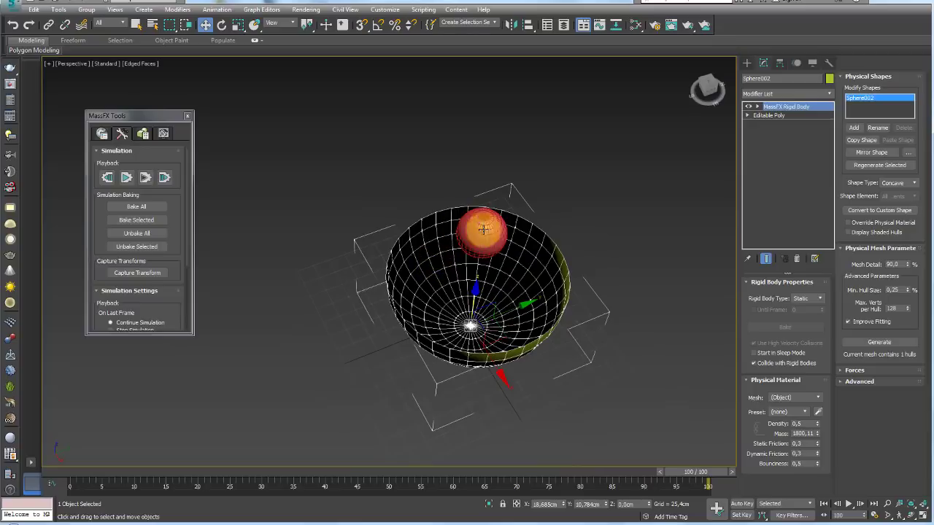
{"action": "middle_click_drag", "start_coordinate": [445, 295], "coordinate": [635, 188], "text": "alt"}
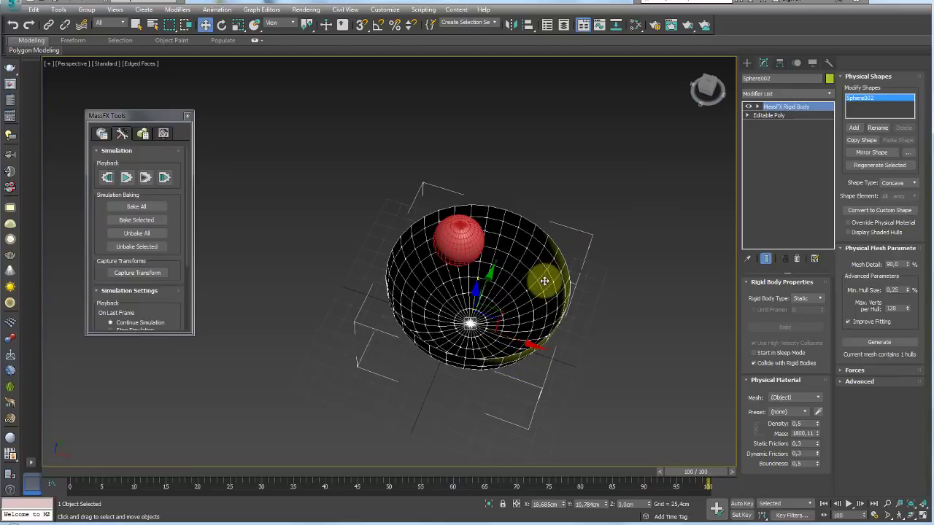
{"action": "middle_click_drag", "start_coordinate": [423, 302], "coordinate": [292, 233], "text": "alt"}
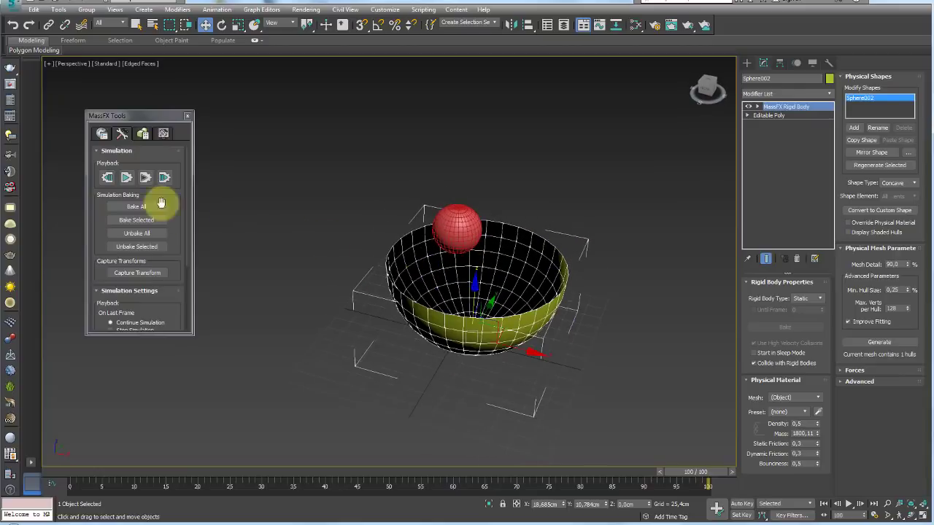
{"action": "left_click", "coordinate": [108, 178]}
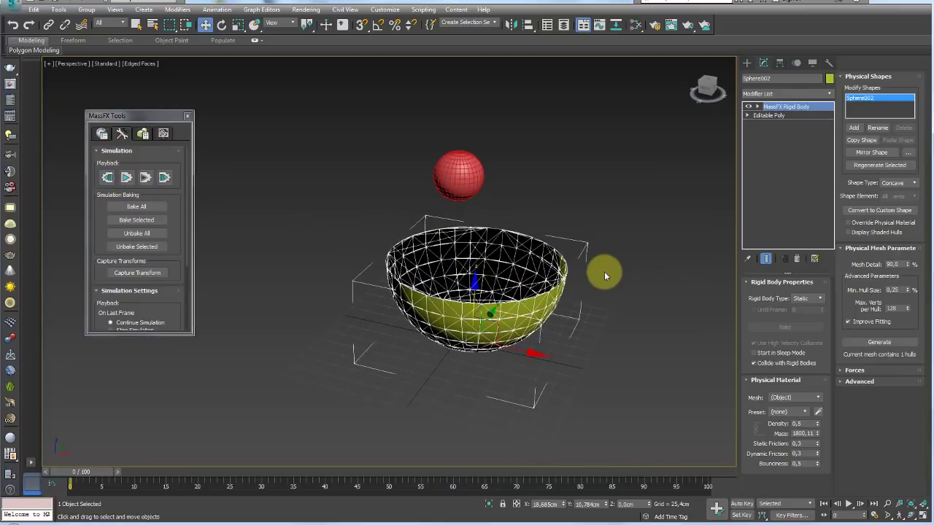
- Remove the bowl's rigid body and add a Shell modifier with increased Outer Amount
{"action": "left_click", "coordinate": [797, 260]}
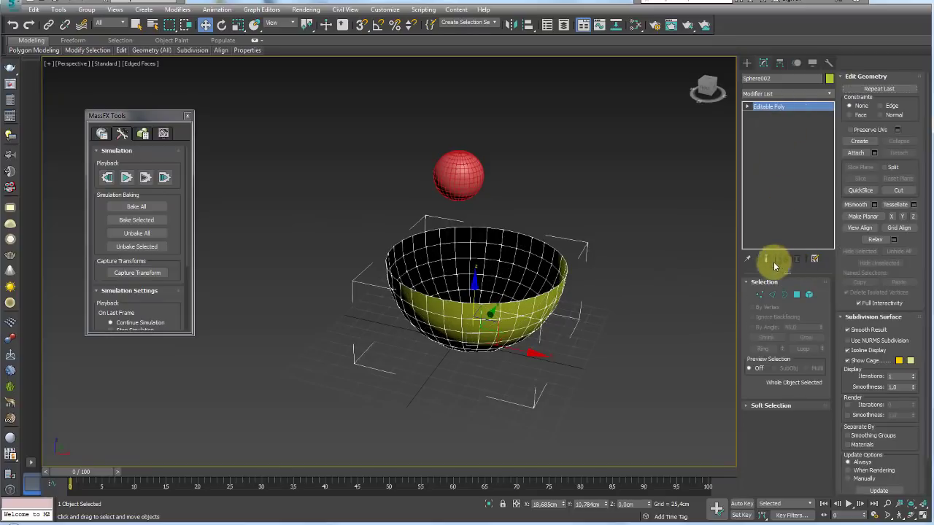
{"action": "left_click", "coordinate": [828, 94]}
{"action": "left_click_drag", "start_coordinate": [829, 129], "coordinate": [837, 394]}
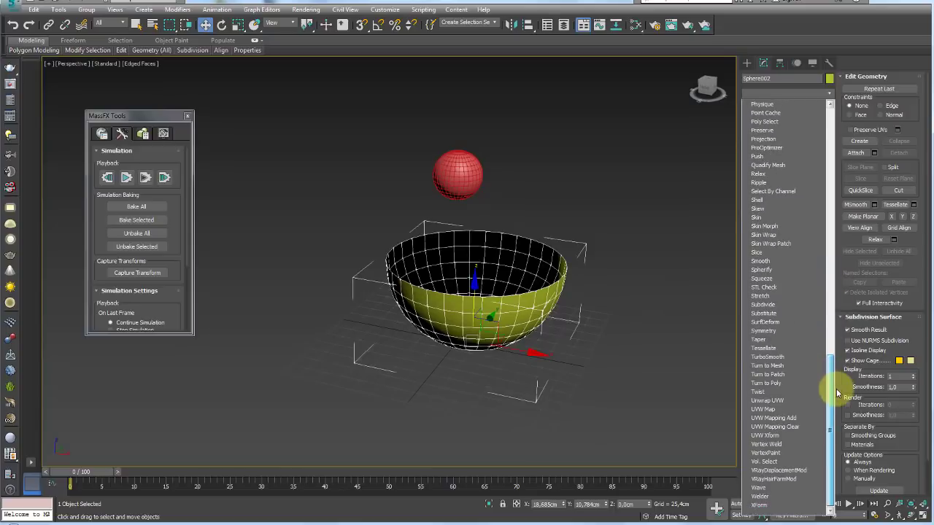
{"action": "left_click", "coordinate": [758, 199]}
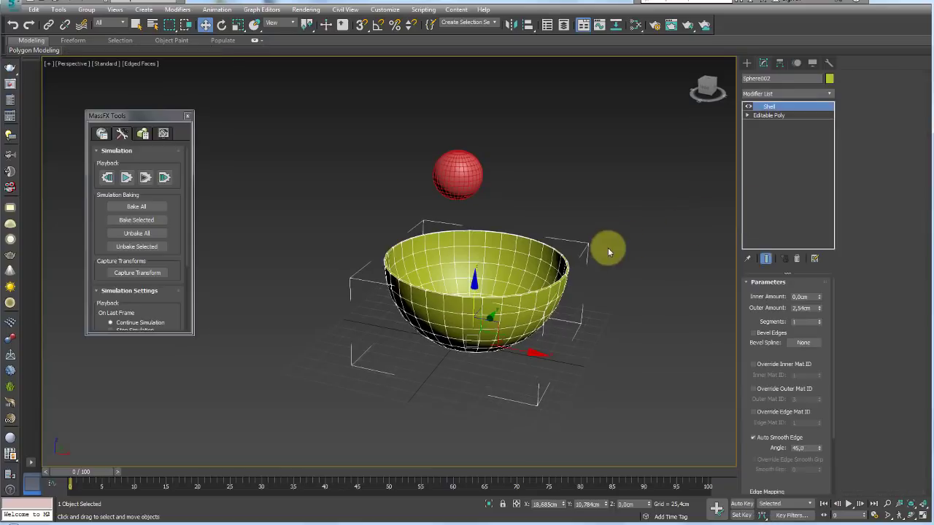
{"action": "mouse_move", "coordinate": [821, 310]}
{"action": "left_mouse_down"}
{"action": "mouse_move", "coordinate": [840, 83]}
{"action": "mouse_move", "coordinate": [841, 265]}
{"action": "mouse_move", "coordinate": [843, 107]}
{"action": "mouse_move", "coordinate": [827, 202]}
{"action": "left_mouse_up"}
- Add a new MassFX Rigid Body modifier on top of the Shell
{"action": "left_click", "coordinate": [830, 98]}
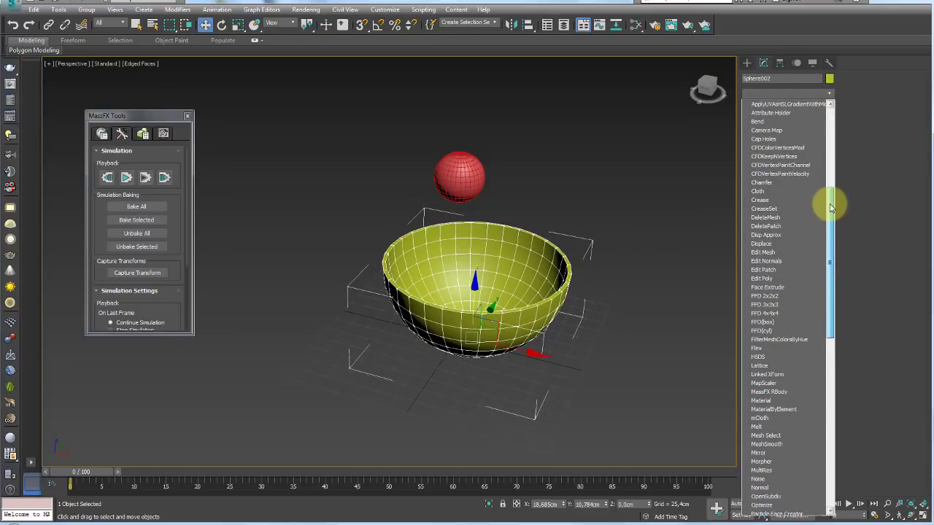
{"action": "scroll", "coordinate": [796, 220], "scroll_direction": "down", "scroll_amount": 3}
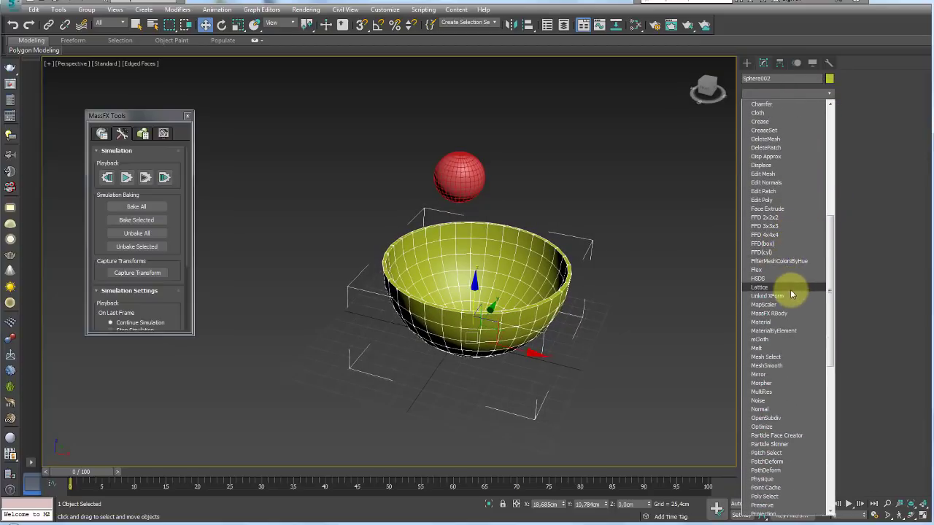
{"action": "left_click", "coordinate": [776, 313]}
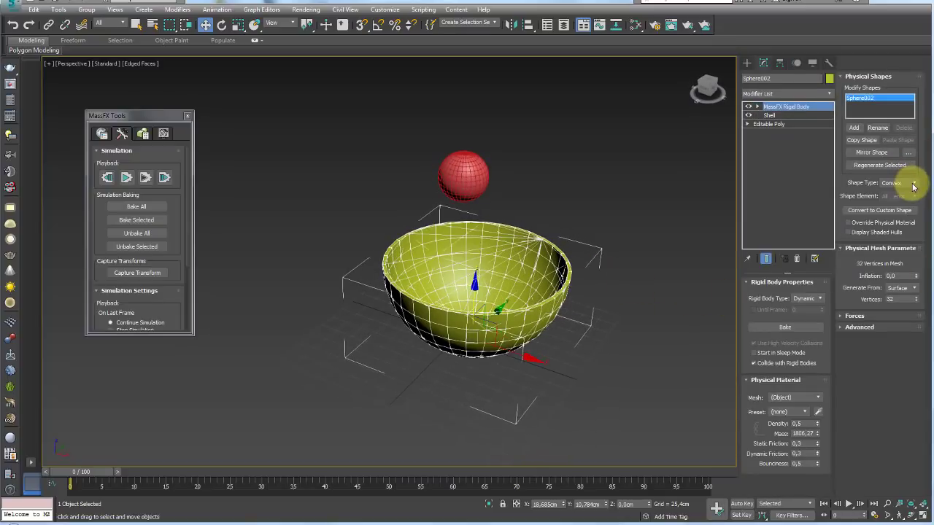
- Set the bowl's Shape Type to Concave and generate its 174 hulls
{"action": "left_click", "coordinate": [900, 213]}
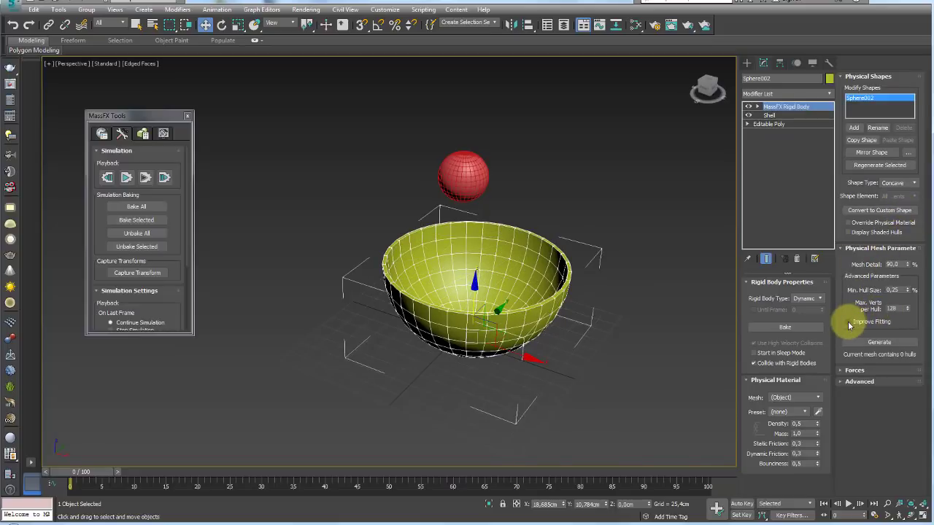
{"action": "left_click", "coordinate": [874, 343]}
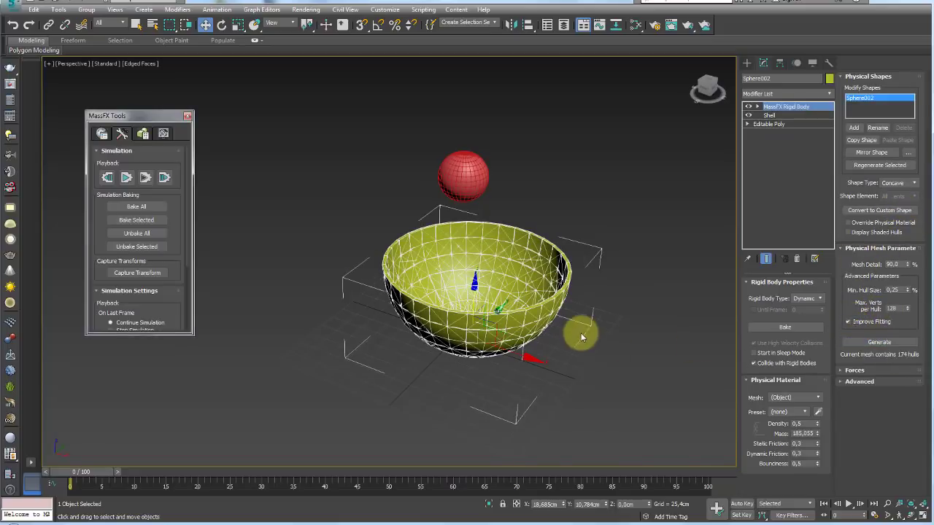
{"action": "mouse_move", "coordinate": [580, 333]}
{"action": "middle_mouse_down", "text": "alt"}
{"action": "mouse_move", "coordinate": [565, 378]}
{"action": "mouse_move", "coordinate": [562, 338]}
{"action": "mouse_move", "coordinate": [588, 308]}
{"action": "mouse_move", "coordinate": [594, 330]}
{"action": "mouse_move", "coordinate": [582, 377]}
{"action": "mouse_move", "coordinate": [587, 314]}
{"action": "mouse_move", "coordinate": [558, 307]}
{"action": "middle_mouse_up", "text": "alt"}
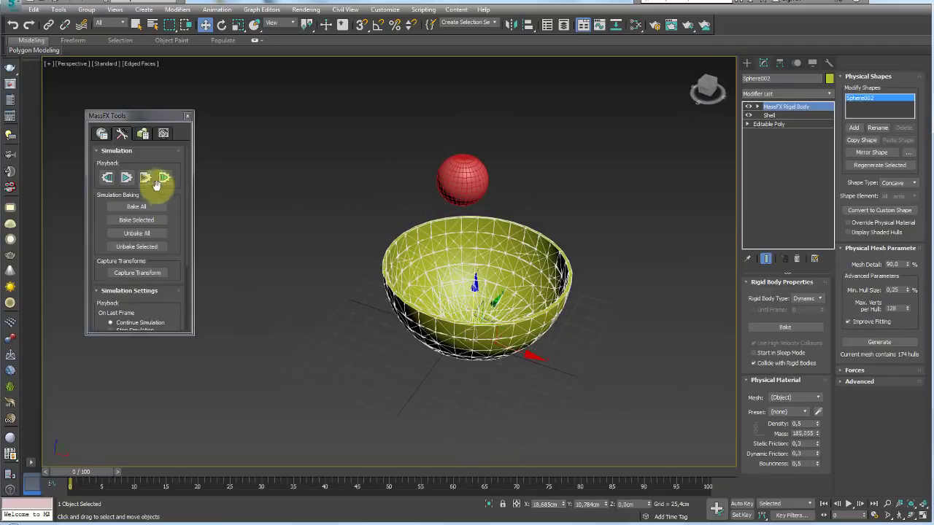
- Test the drop, set Rigid Body Type to Static, and replay so the sphere settles inside
{"action": "left_click", "coordinate": [126, 178]}
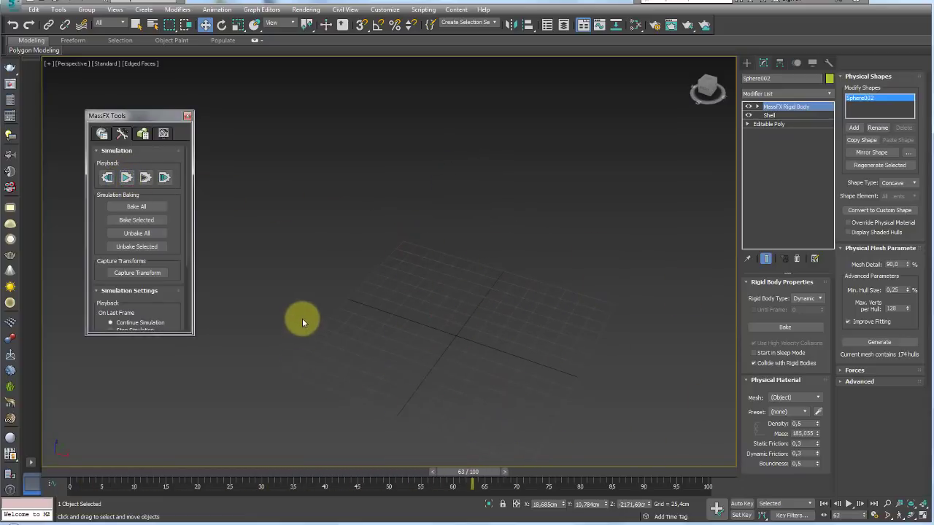
{"action": "left_click", "coordinate": [106, 178]}
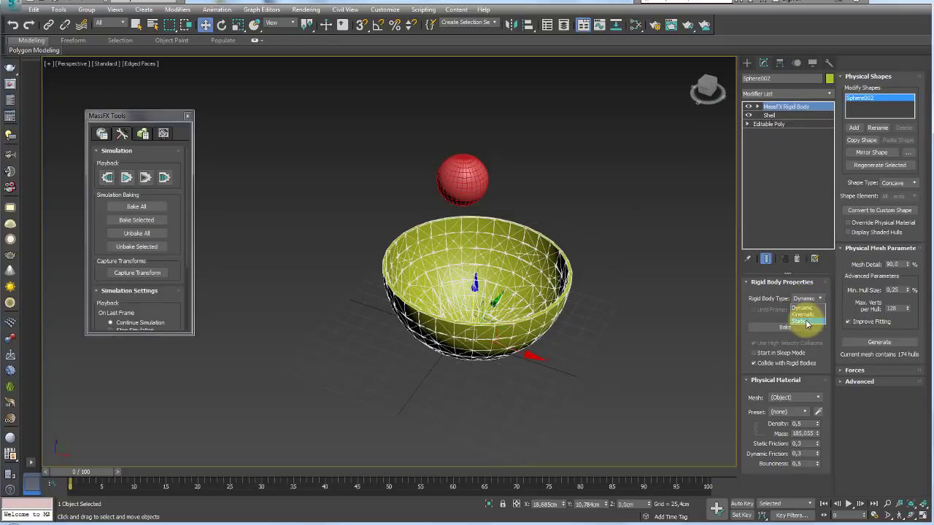
{"action": "left_click", "coordinate": [803, 322]}
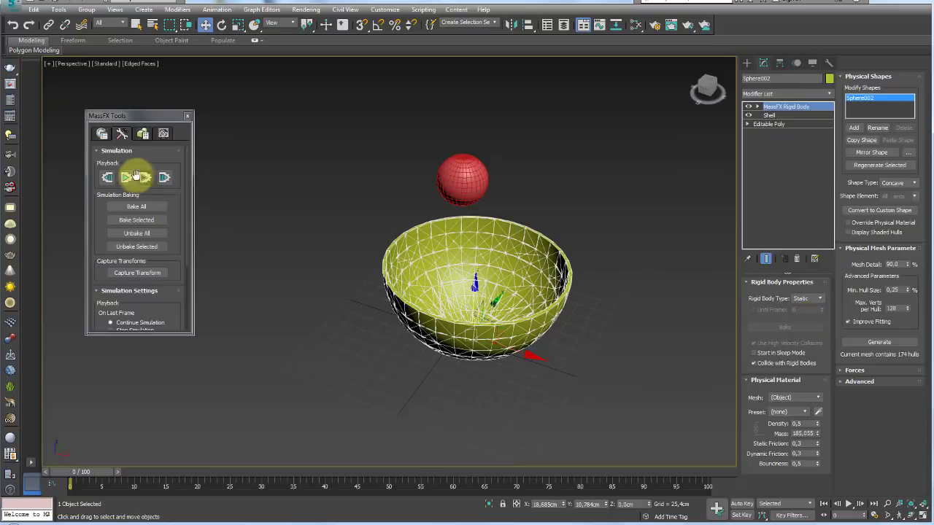
{"action": "left_click", "coordinate": [126, 177]}
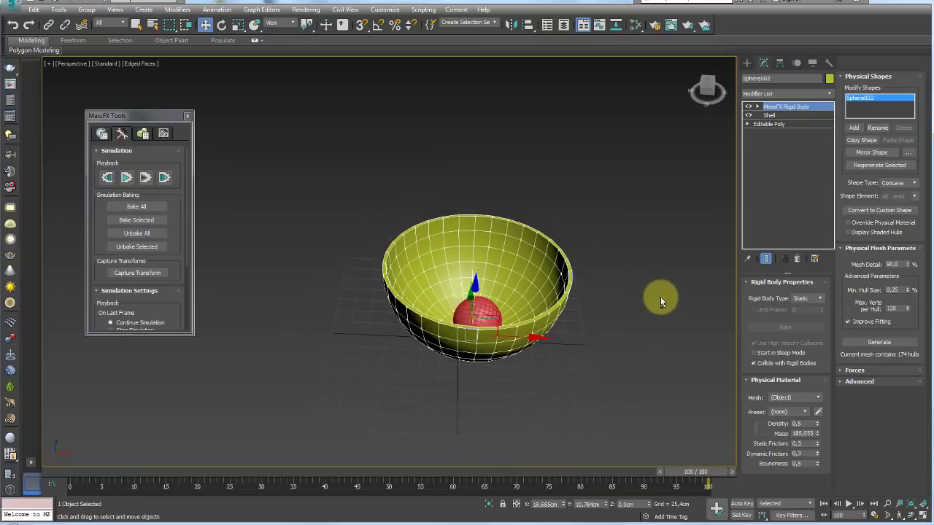
- Reset the simulation and shift-clone the red sphere into a ring of seven above the bowl
{"action": "left_click", "coordinate": [108, 177]}
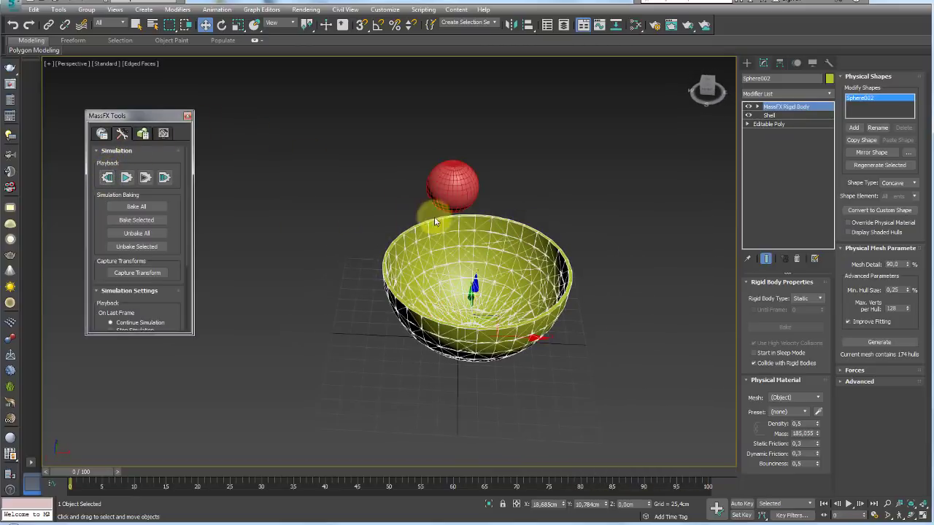
{"action": "left_click_drag", "start_coordinate": [372, 231], "coordinate": [380, 225]}
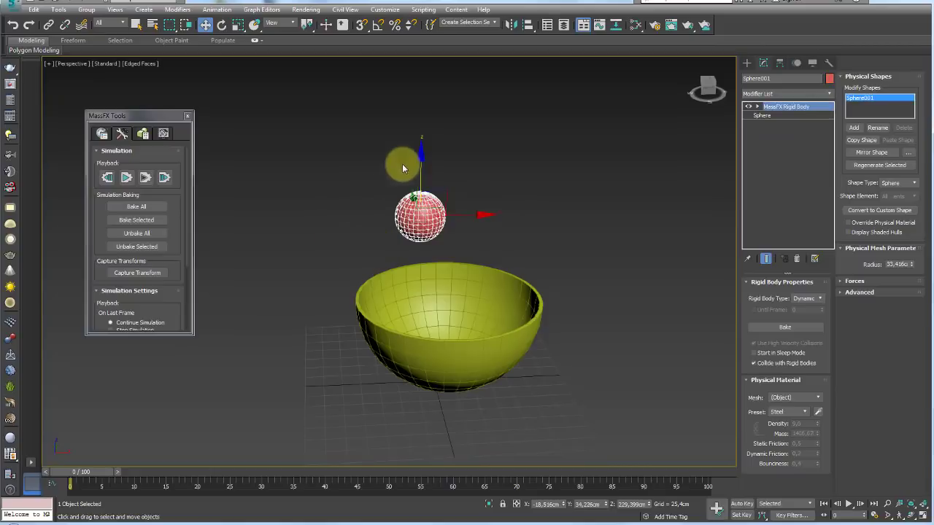
{"action": "mouse_move", "coordinate": [439, 191]}
{"action": "left_mouse_down"}
{"action": "mouse_move", "coordinate": [440, 250]}
{"action": "mouse_move", "coordinate": [490, 254]}
{"action": "left_mouse_up"}
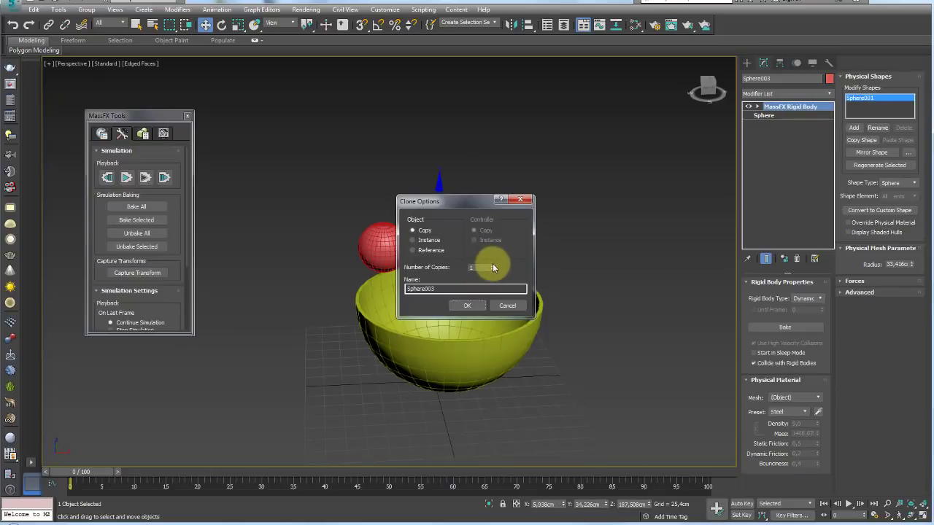
{"action": "left_click", "coordinate": [466, 305]}
{"action": "middle_click_drag", "start_coordinate": [552, 271], "coordinate": [587, 211], "text": "alt"}
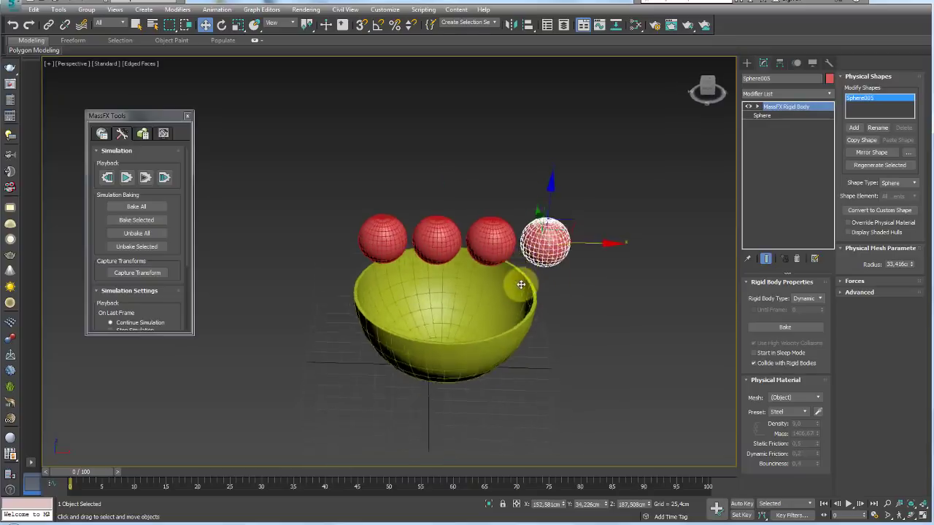
{"action": "mouse_move", "coordinate": [570, 214]}
{"action": "left_mouse_down"}
{"action": "mouse_move", "coordinate": [525, 257]}
{"action": "mouse_move", "coordinate": [422, 264]}
{"action": "left_mouse_up"}
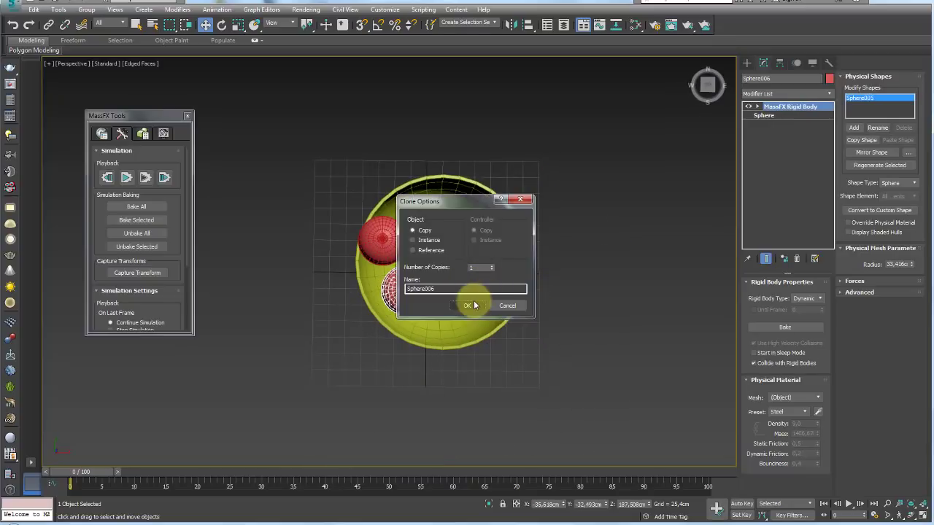
{"action": "left_click", "coordinate": [473, 305]}
{"action": "left_click_drag", "start_coordinate": [436, 254], "coordinate": [437, 155], "text": "shift"}
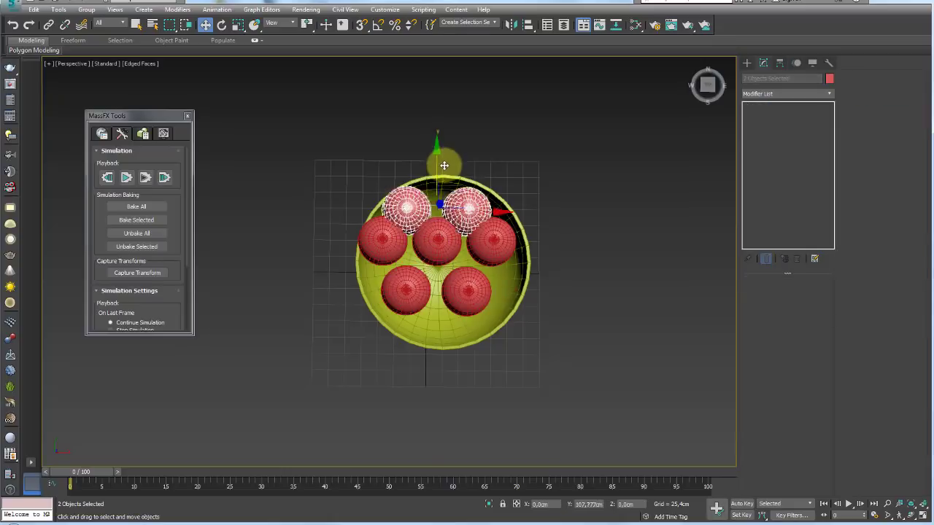
{"action": "middle_click_drag", "start_coordinate": [477, 295], "coordinate": [474, 209], "text": "alt"}
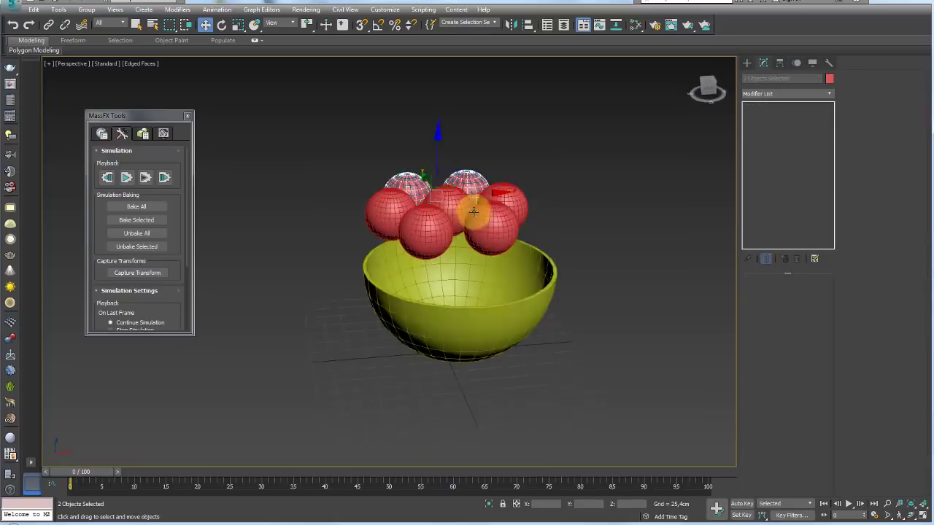
- Shift-move the seven-sphere ring up the Z axis with 4 copies to stack layers
{"action": "left_click_drag", "start_coordinate": [301, 150], "coordinate": [517, 183]}
{"action": "mouse_move", "coordinate": [518, 183]}
{"action": "middle_mouse_down", "text": "alt"}
{"action": "mouse_move", "coordinate": [483, 253]}
{"action": "mouse_move", "coordinate": [472, 191]}
{"action": "mouse_move", "coordinate": [454, 167]}
{"action": "middle_mouse_up", "text": "alt"}
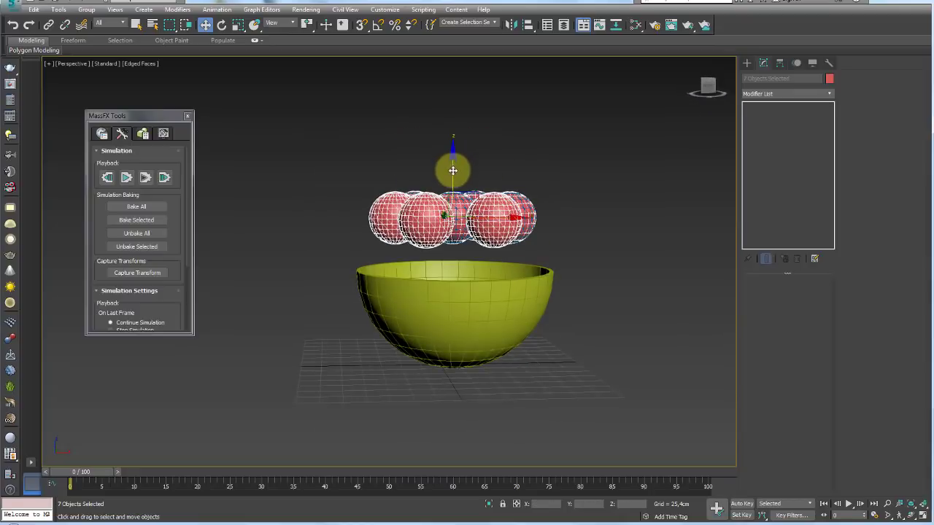
{"action": "left_click_drag", "start_coordinate": [453, 167], "coordinate": [453, 108], "text": "shift"}
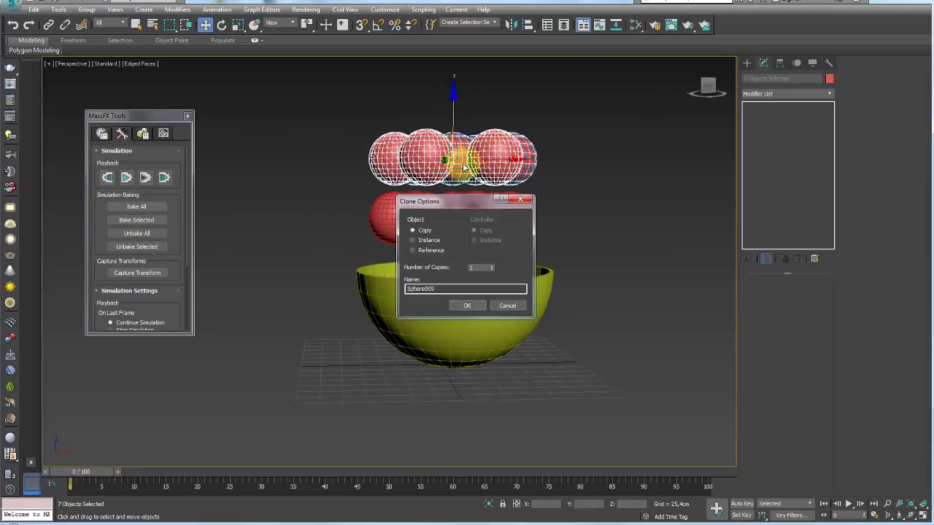
{"action": "left_click", "coordinate": [492, 267]}
{"action": "left_click", "coordinate": [493, 266]}
{"action": "left_click", "coordinate": [468, 305]}
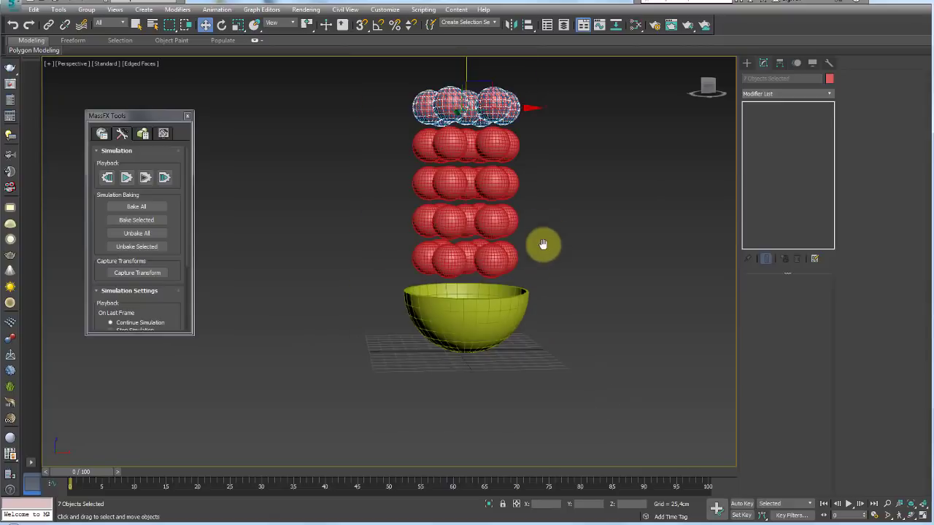
{"action": "scroll", "coordinate": [545, 226], "scroll_direction": "up", "scroll_amount": 3}
{"action": "left_click_drag", "start_coordinate": [260, 180], "coordinate": [260, 179]}
- Make the selected sphere row blue and the bottom row yellow, then clear the selection
{"action": "left_click", "coordinate": [830, 78]}
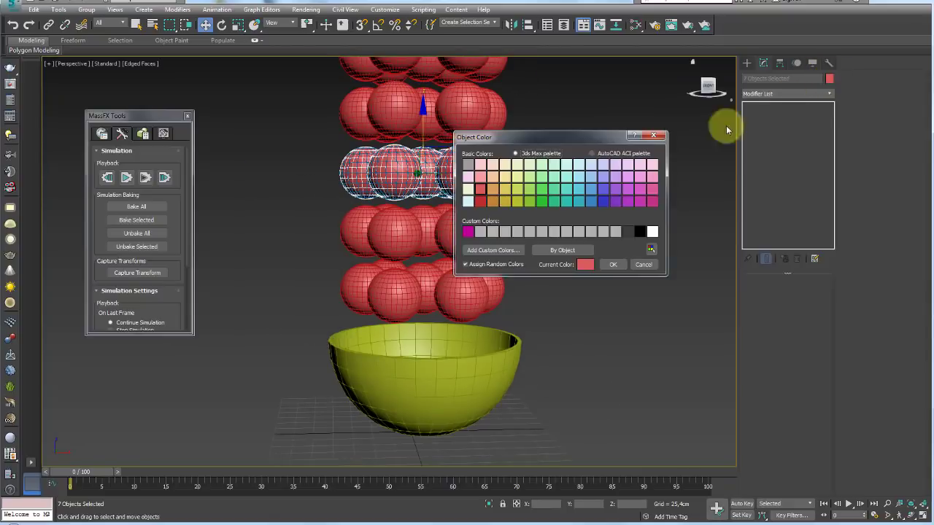
{"action": "left_click", "coordinate": [610, 263]}
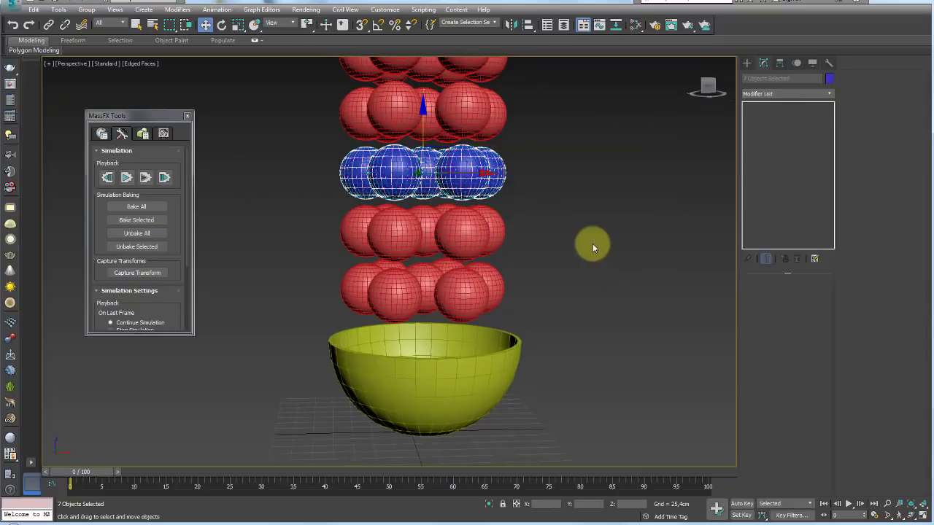
{"action": "left_click_drag", "start_coordinate": [313, 303], "coordinate": [313, 303]}
{"action": "left_click", "coordinate": [829, 78]}
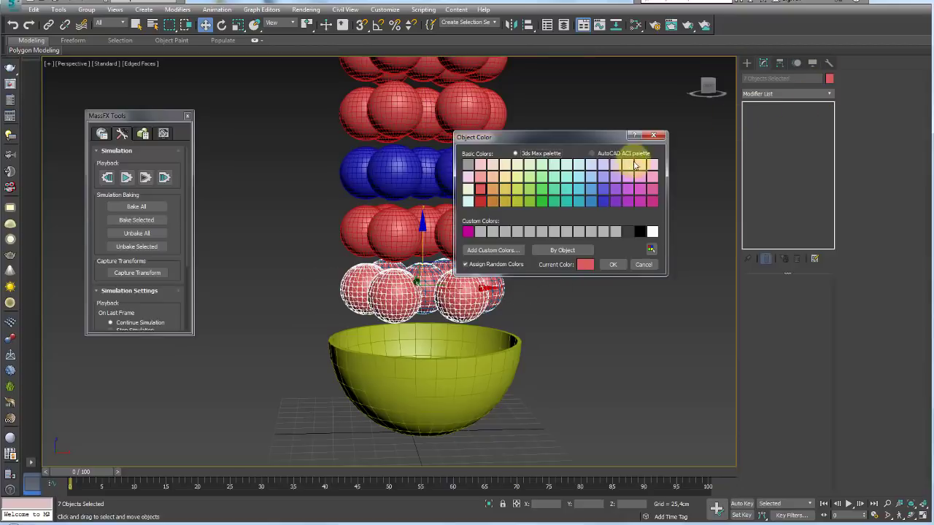
{"action": "left_click", "coordinate": [507, 200]}
{"action": "left_click", "coordinate": [612, 264]}
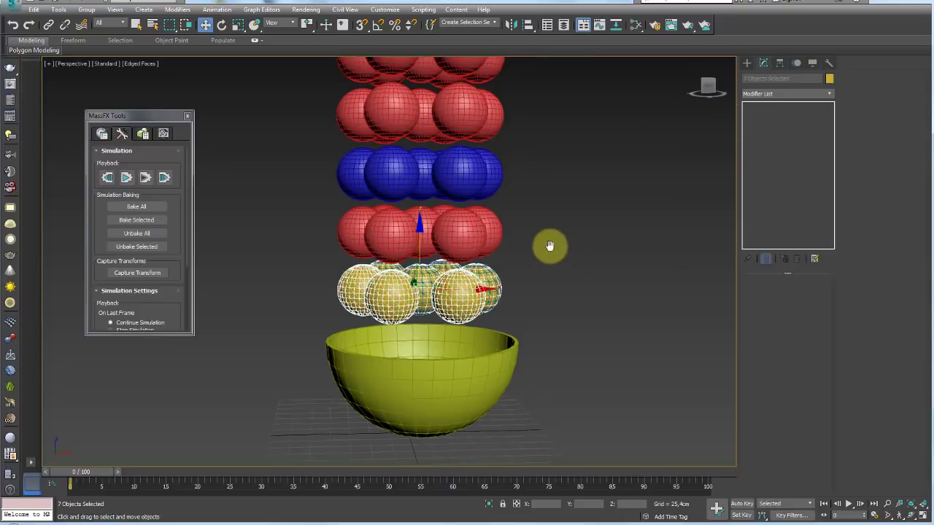
{"action": "scroll", "coordinate": [555, 248], "scroll_direction": "down", "scroll_amount": 3}
{"action": "middle_click_drag", "start_coordinate": [564, 252], "coordinate": [574, 262]}
{"action": "left_click", "coordinate": [303, 242]}
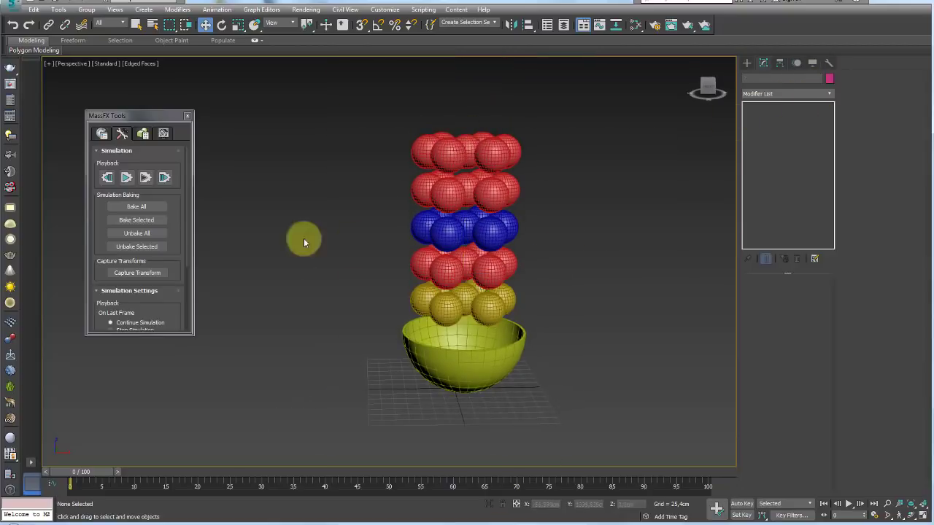
{"action": "left_click", "coordinate": [127, 182]}
{"action": "left_click", "coordinate": [127, 182]}
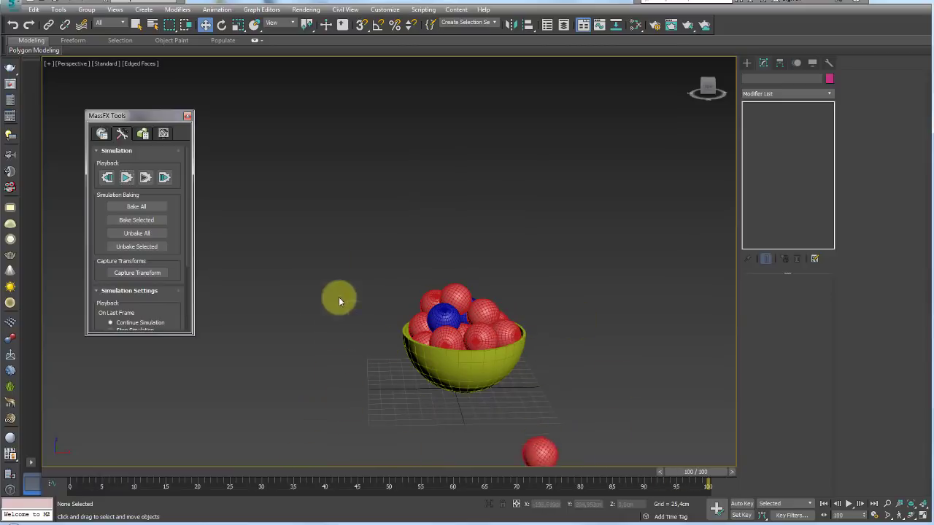
{"action": "left_click", "coordinate": [107, 178]}
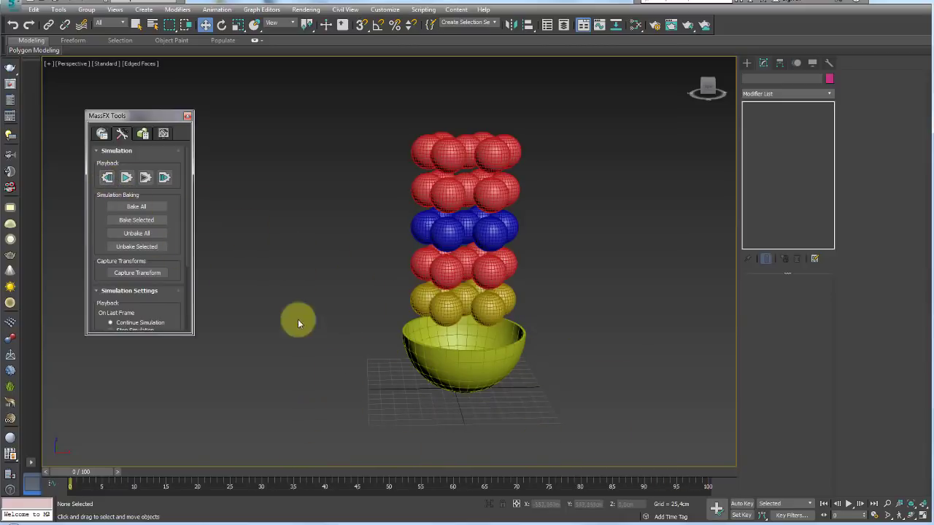
{"action": "left_click", "coordinate": [102, 135]}
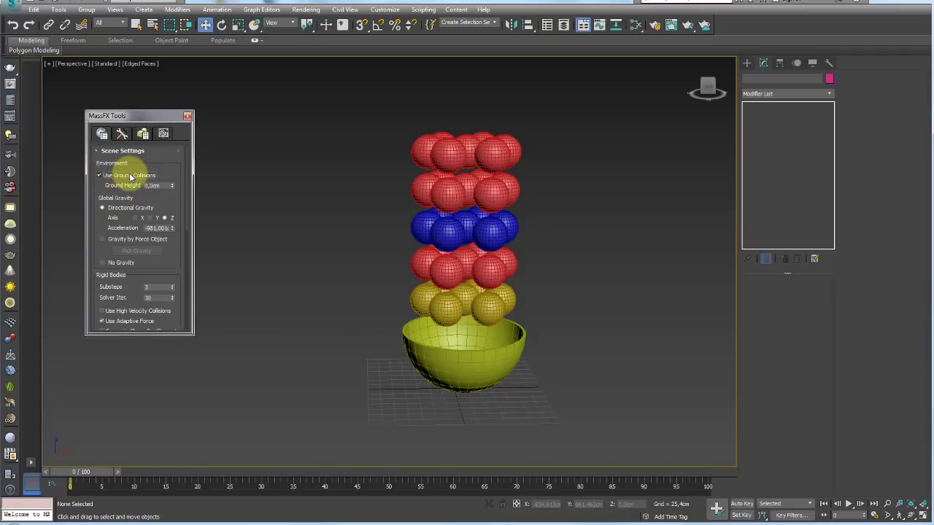
{"action": "left_click", "coordinate": [122, 134]}
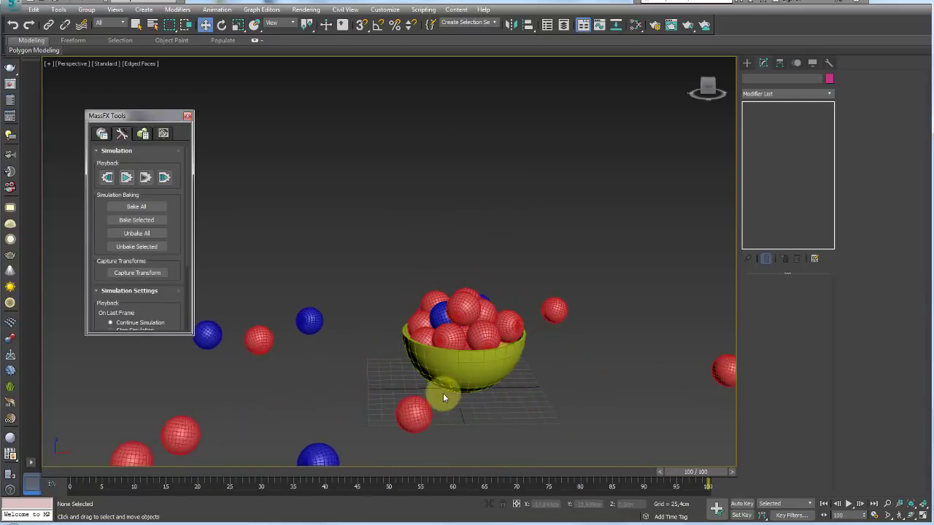
{"action": "left_click_drag", "start_coordinate": [529, 384], "coordinate": [344, 349]}
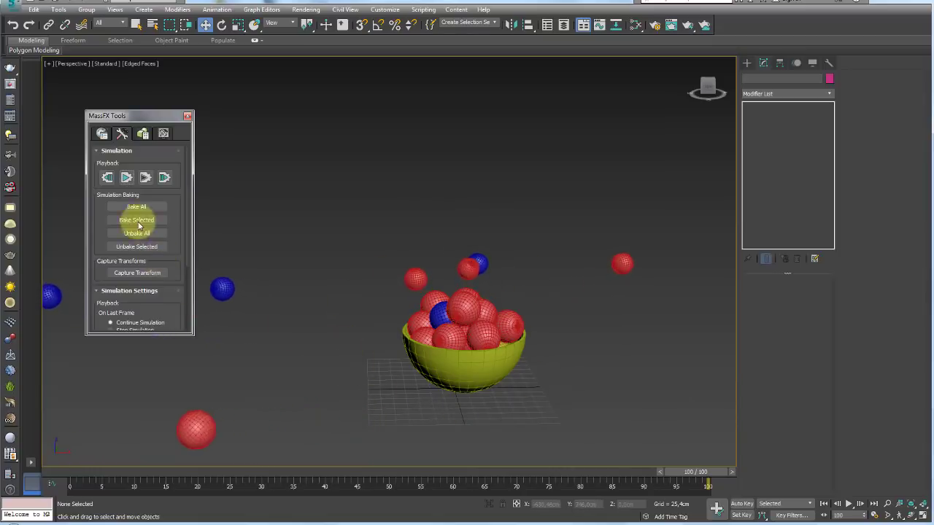
{"action": "left_click", "coordinate": [107, 178]}
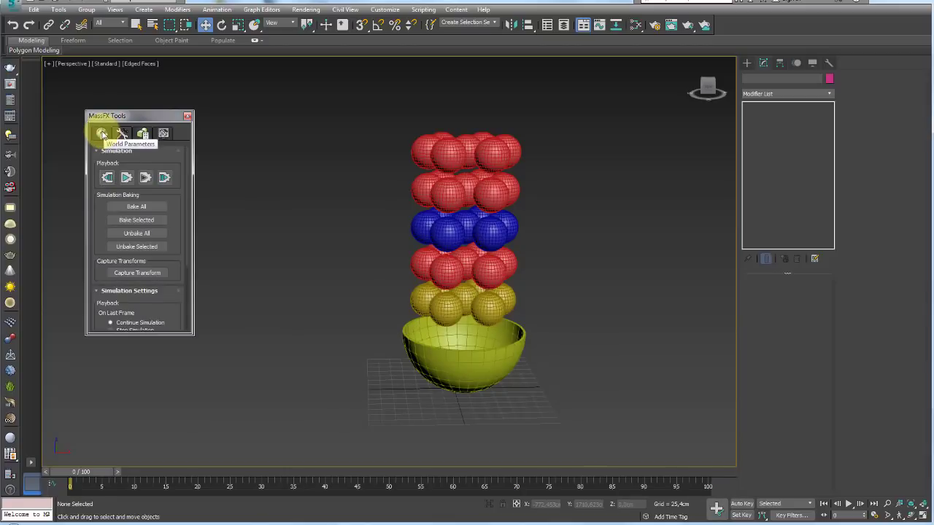
{"action": "left_click", "coordinate": [102, 134]}
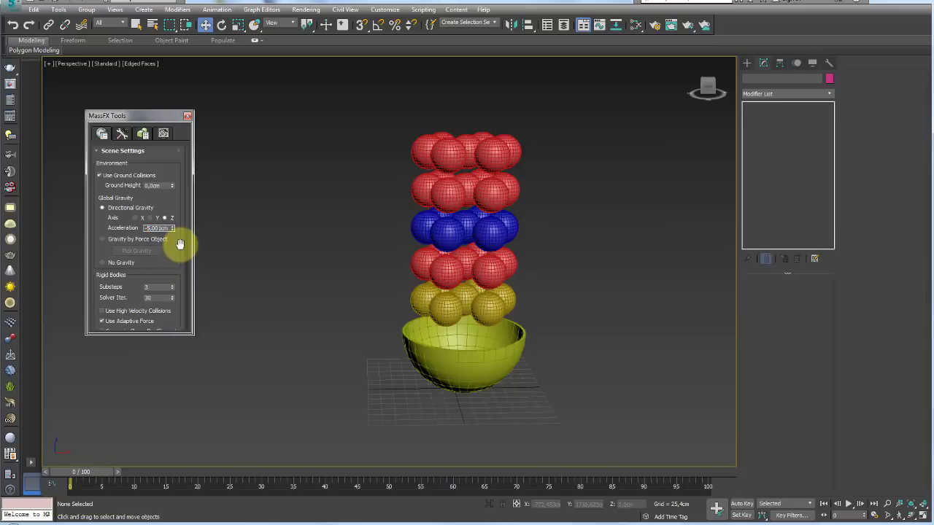
{"action": "left_click", "coordinate": [122, 133]}
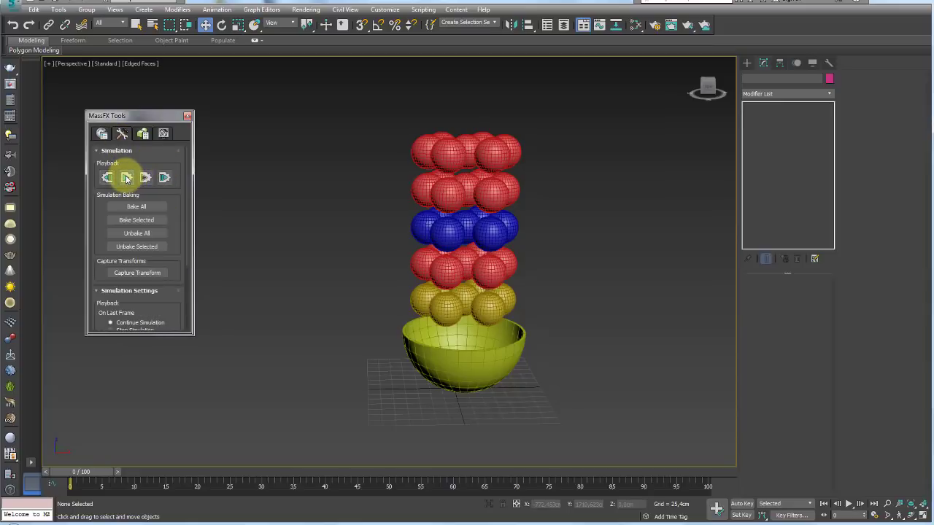
{"action": "left_click", "coordinate": [126, 179]}
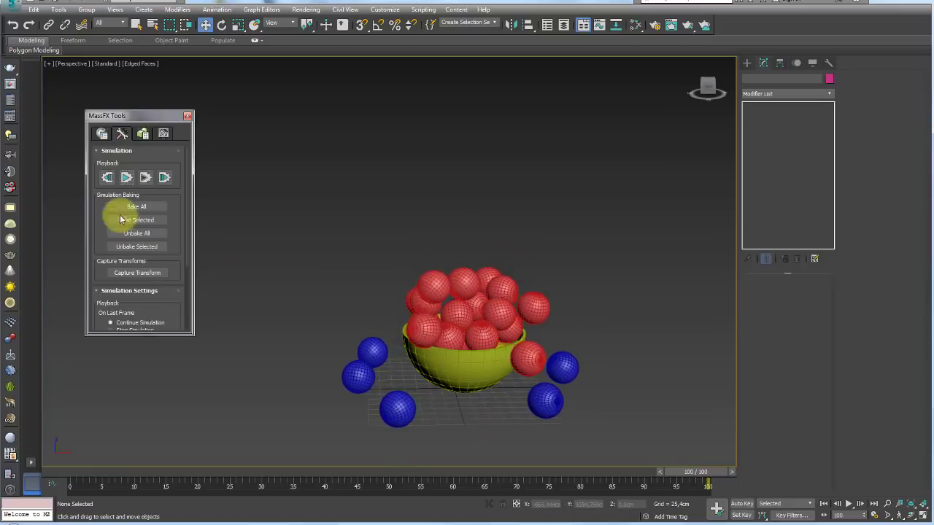
{"action": "left_click", "coordinate": [106, 177]}
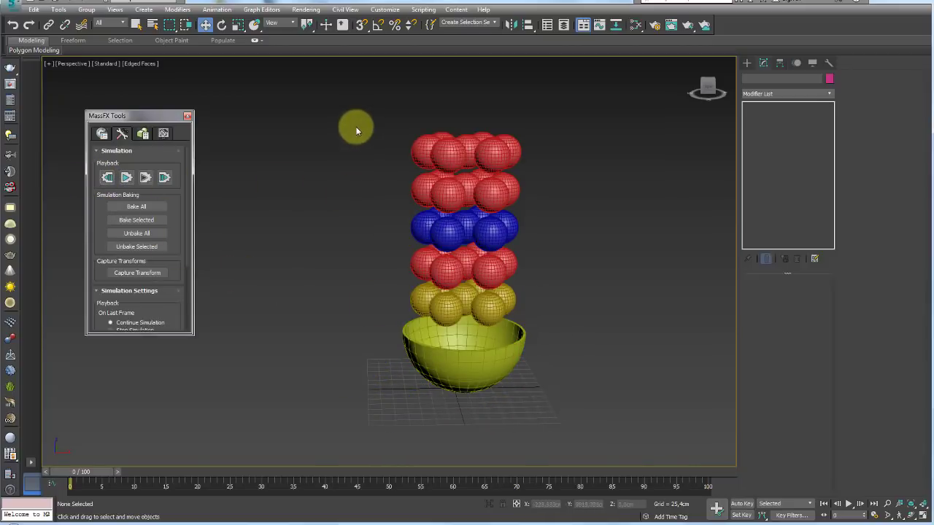
- Select the bowl (Sphere002) on its own, apart from the sphere stack around it
{"action": "left_click_drag", "start_coordinate": [355, 128], "coordinate": [583, 446]}
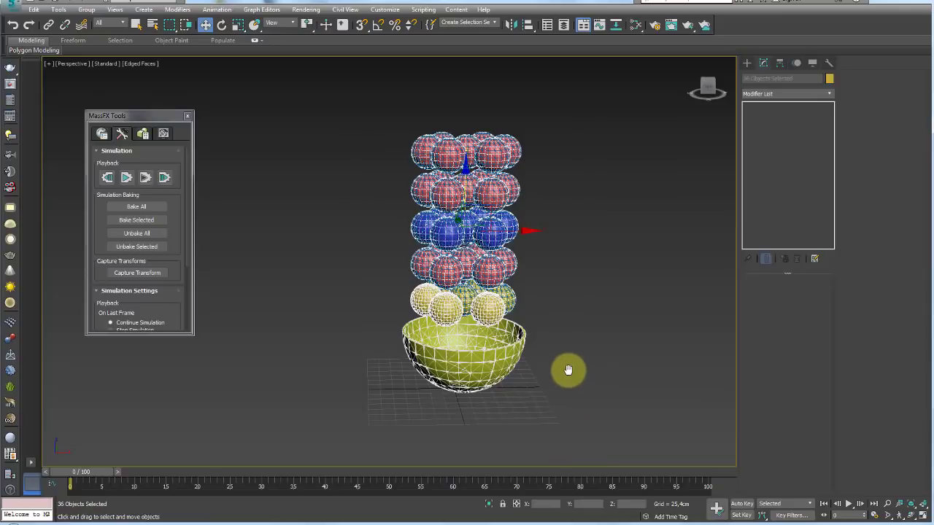
{"action": "middle_click_drag", "start_coordinate": [568, 369], "coordinate": [541, 367]}
{"action": "middle_click_drag", "start_coordinate": [451, 307], "coordinate": [460, 343], "text": "alt"}
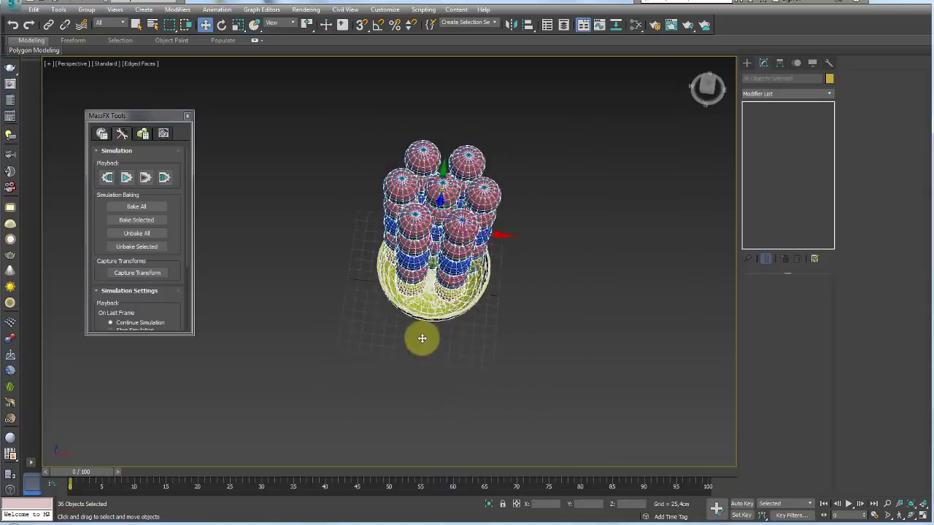
{"action": "left_click", "coordinate": [460, 343]}
{"action": "left_click", "coordinate": [460, 343]}
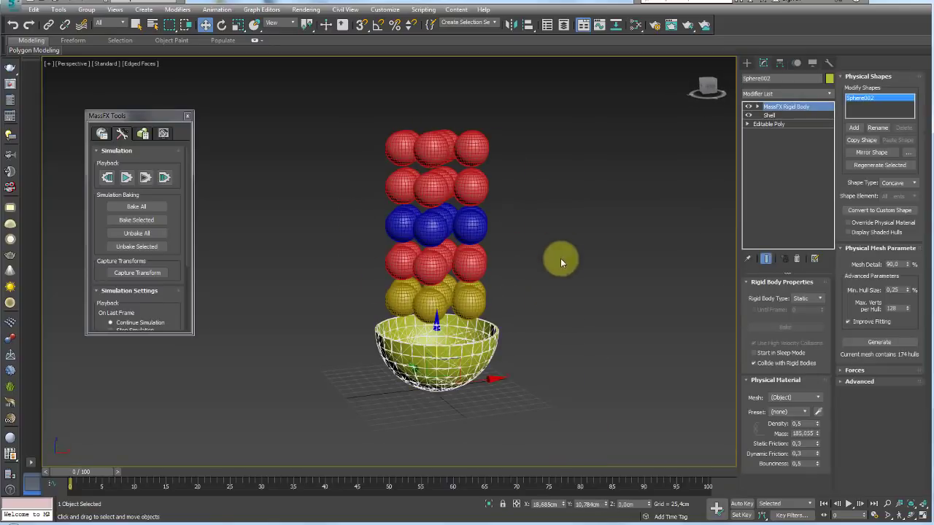
{"action": "mouse_move", "coordinate": [543, 306]}
{"action": "middle_mouse_down", "text": "alt"}
{"action": "mouse_move", "coordinate": [517, 312]}
{"action": "mouse_move", "coordinate": [523, 305]}
{"action": "mouse_move", "coordinate": [530, 318]}
{"action": "middle_mouse_up", "text": "alt"}
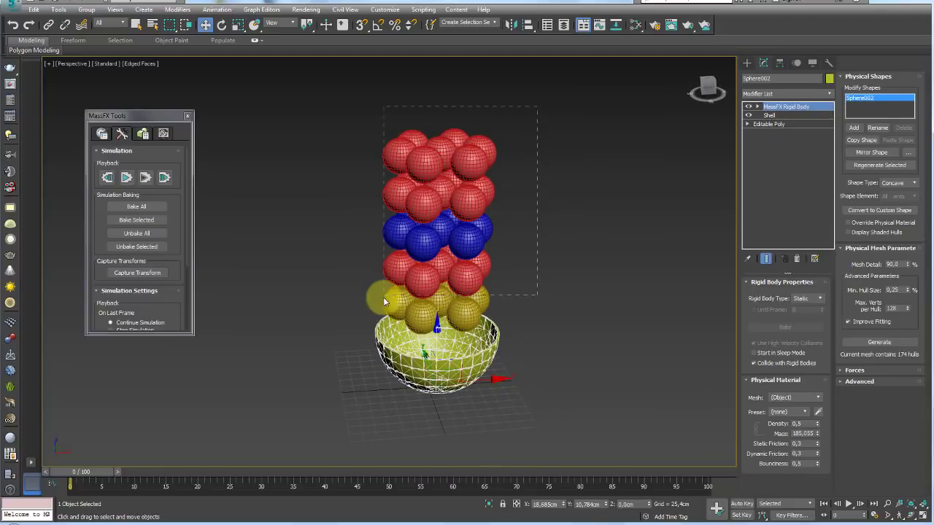
{"action": "left_click_drag", "start_coordinate": [371, 317], "coordinate": [370, 317]}
{"action": "mouse_move", "coordinate": [527, 308]}
{"action": "middle_mouse_down", "text": "alt"}
{"action": "mouse_move", "coordinate": [537, 341]}
{"action": "mouse_move", "coordinate": [547, 311]}
{"action": "mouse_move", "coordinate": [551, 332]}
{"action": "mouse_move", "coordinate": [536, 350]}
{"action": "mouse_move", "coordinate": [542, 398]}
{"action": "mouse_move", "coordinate": [545, 367]}
{"action": "mouse_move", "coordinate": [524, 337]}
{"action": "middle_mouse_up", "text": "alt"}
{"action": "left_click", "coordinate": [488, 327]}
{"action": "left_click_drag", "start_coordinate": [444, 394], "coordinate": [541, 359]}
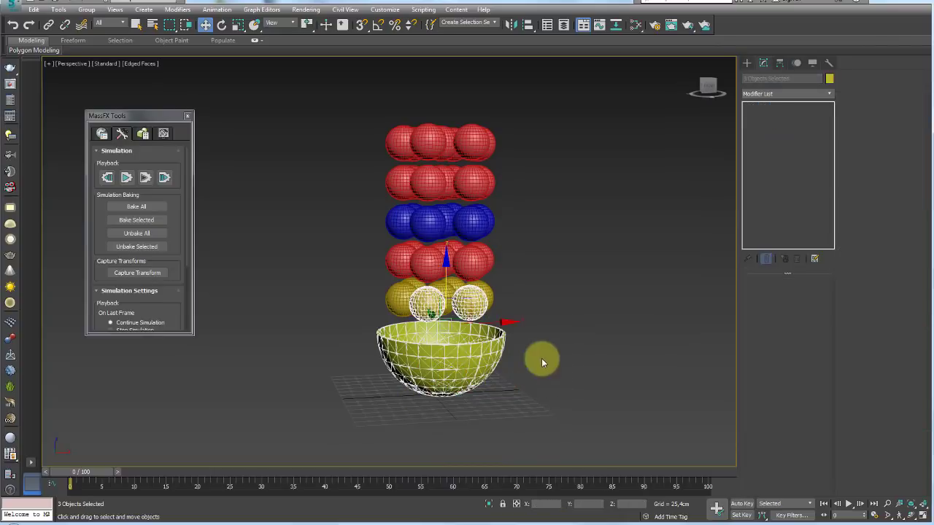
{"action": "left_click", "coordinate": [389, 398]}
{"action": "mouse_move", "coordinate": [390, 398]}
{"action": "middle_mouse_down", "text": "alt"}
{"action": "mouse_move", "coordinate": [572, 362]}
{"action": "mouse_move", "coordinate": [618, 342]}
{"action": "mouse_move", "coordinate": [553, 413]}
{"action": "mouse_move", "coordinate": [541, 409]}
{"action": "middle_mouse_up", "text": "alt"}
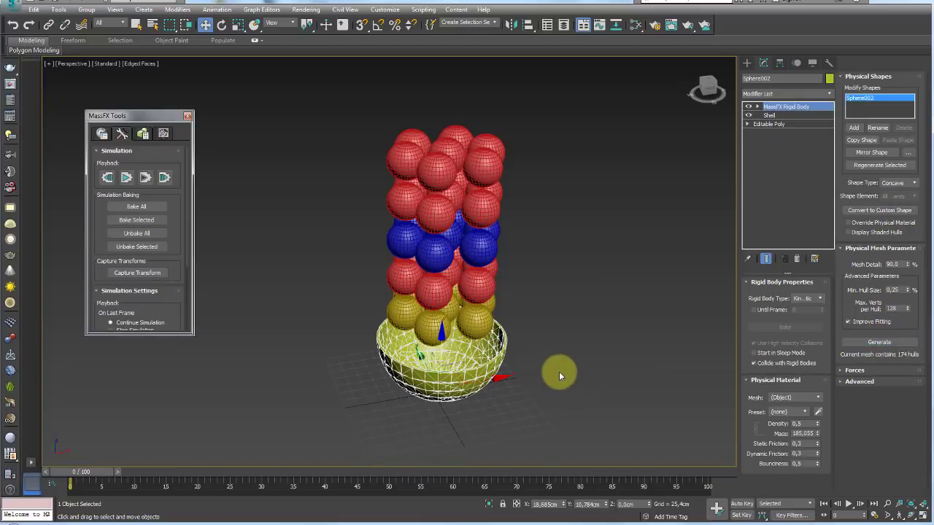
{"action": "mouse_move", "coordinate": [559, 371]}
{"action": "middle_mouse_down", "text": "alt"}
{"action": "mouse_move", "coordinate": [580, 356]}
{"action": "mouse_move", "coordinate": [541, 344]}
{"action": "middle_mouse_up", "text": "alt"}
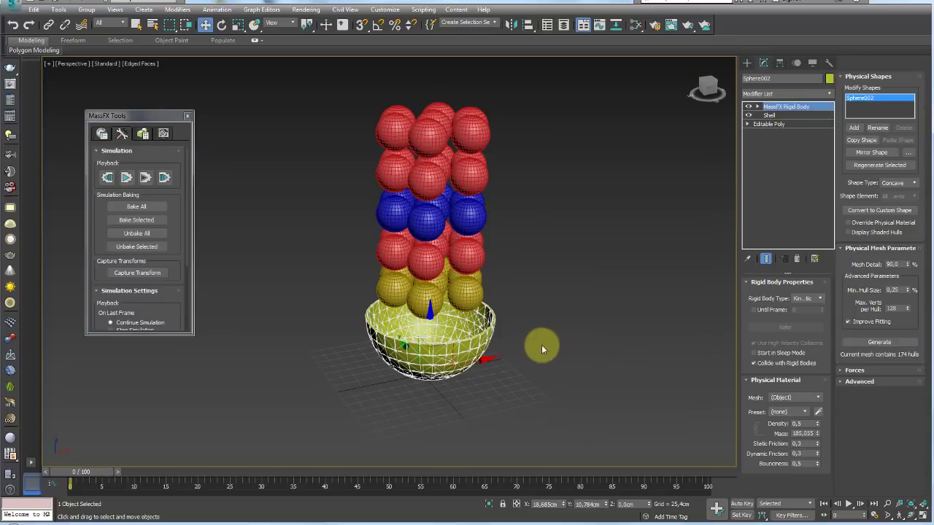
{"action": "left_click", "coordinate": [125, 179]}
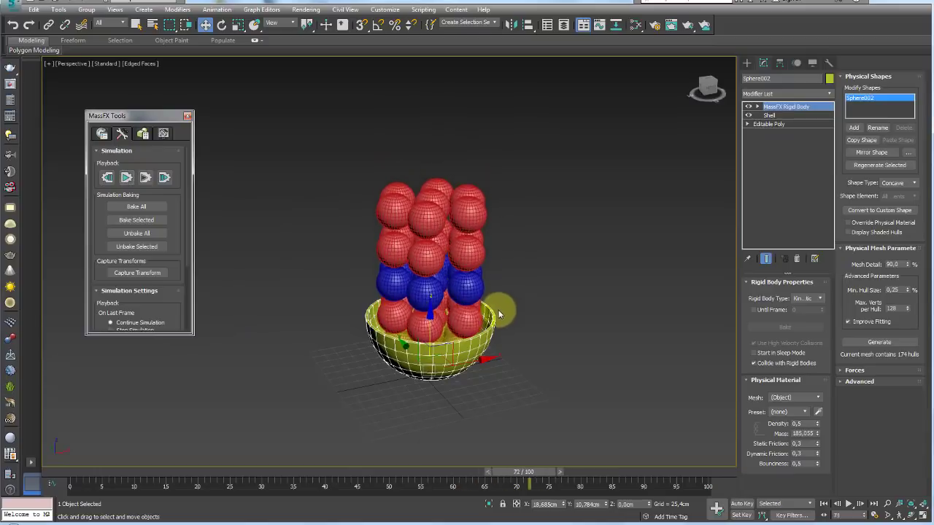
{"action": "mouse_move", "coordinate": [446, 349]}
{"action": "left_mouse_down"}
{"action": "mouse_move", "coordinate": [448, 363]}
{"action": "mouse_move", "coordinate": [401, 373]}
{"action": "mouse_move", "coordinate": [457, 302]}
{"action": "left_mouse_up"}
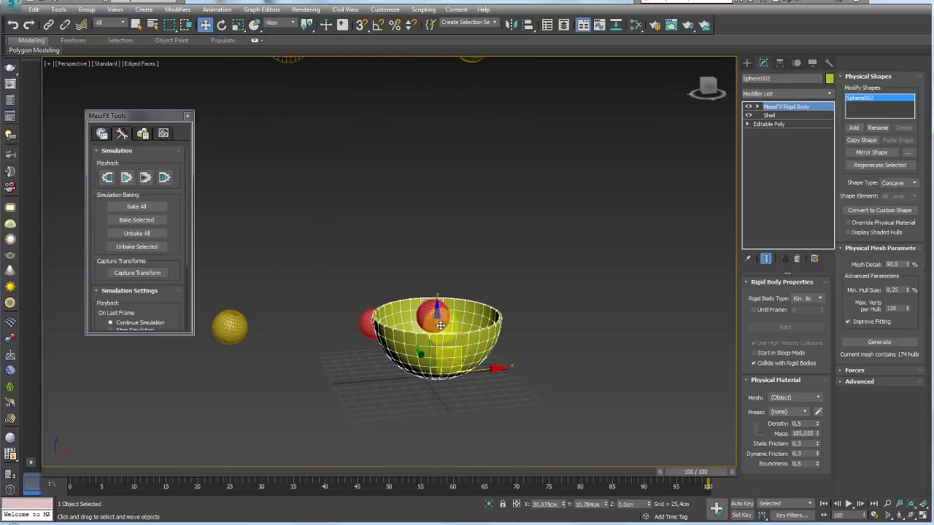
{"action": "mouse_move", "coordinate": [458, 302]}
{"action": "left_mouse_down"}
{"action": "mouse_move", "coordinate": [564, 337]}
{"action": "mouse_move", "coordinate": [481, 306]}
{"action": "left_mouse_up"}
{"action": "left_click", "coordinate": [107, 178]}
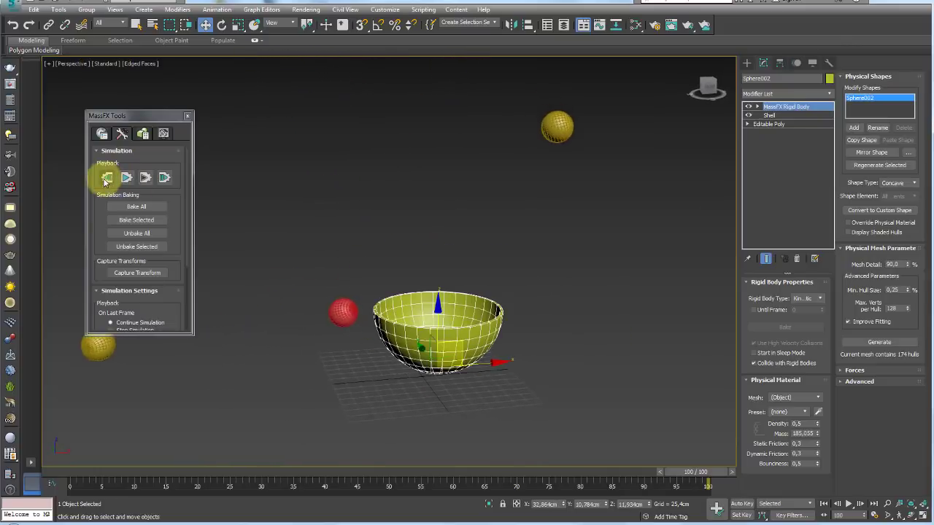
{"action": "left_click", "coordinate": [102, 134]}
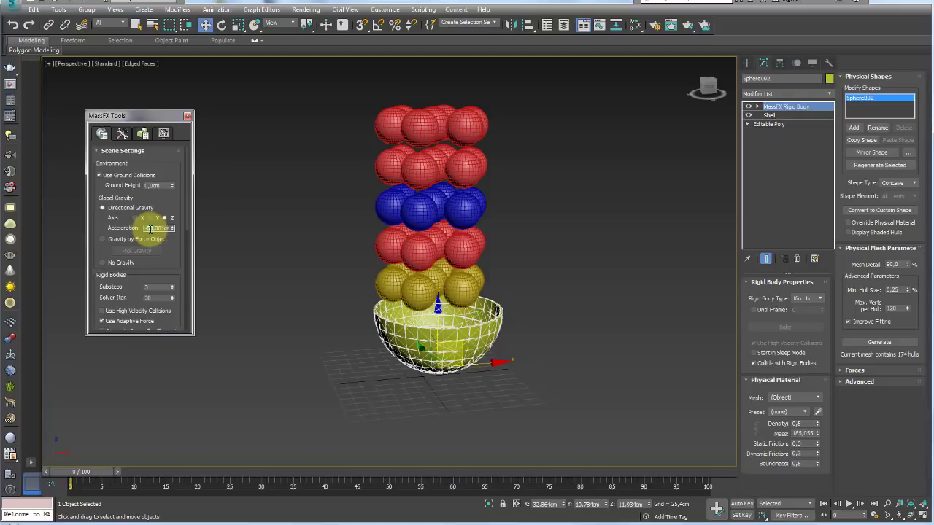
{"action": "left_click", "coordinate": [119, 136]}
{"action": "left_click", "coordinate": [127, 178]}
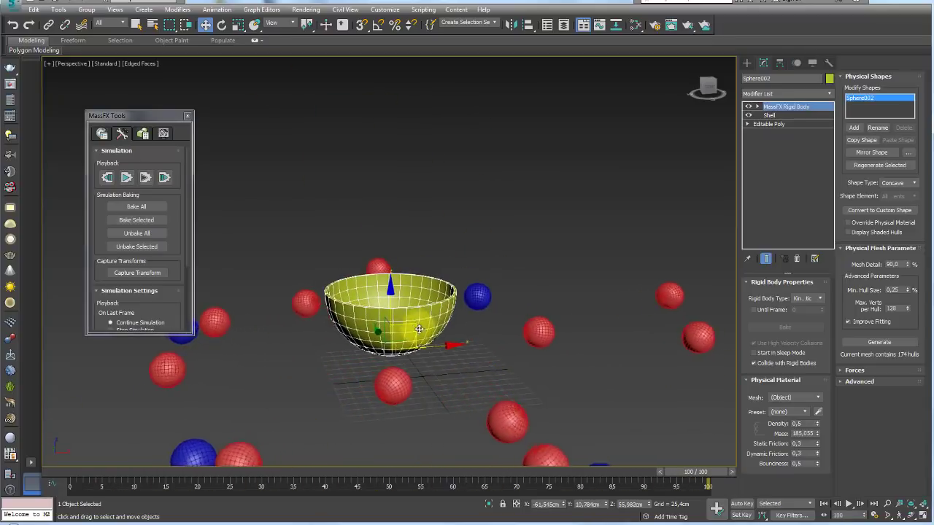
{"action": "middle_click_drag", "start_coordinate": [470, 349], "coordinate": [481, 350], "text": "alt"}
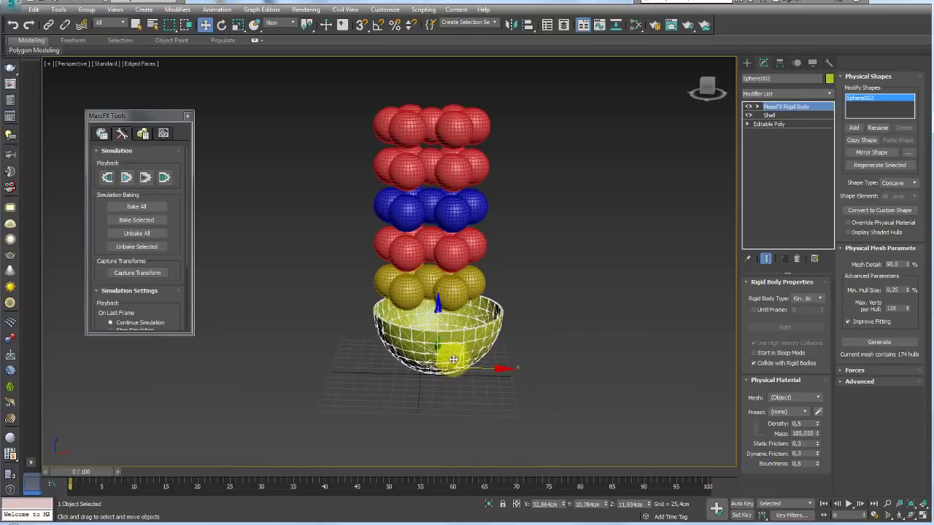
- With Auto Key on, rotate the bowl onto its side at frame 80
{"action": "left_click", "coordinate": [741, 504]}
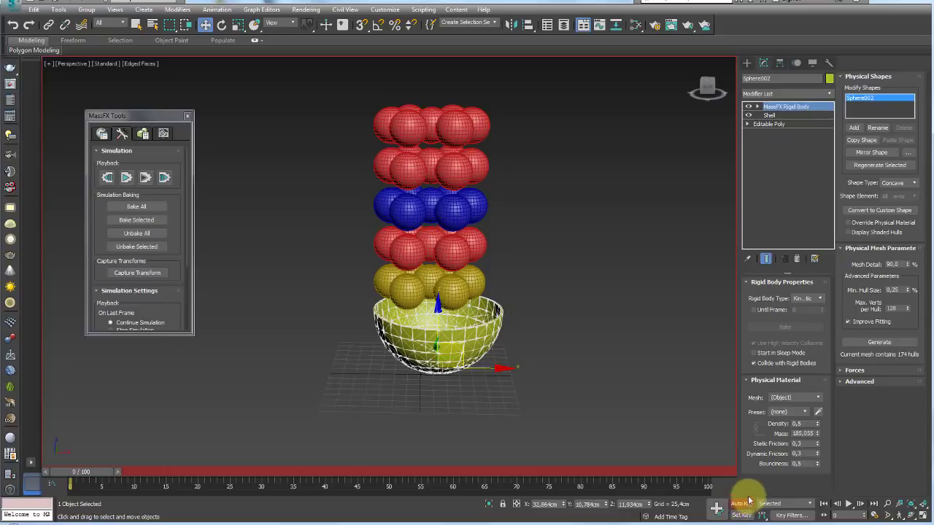
{"action": "left_click_drag", "start_coordinate": [97, 473], "coordinate": [408, 484]}
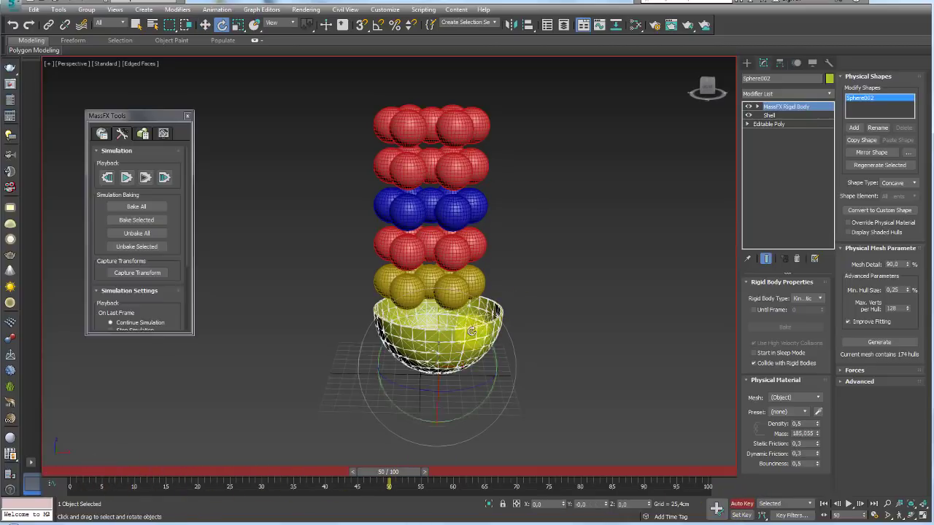
{"action": "mouse_move", "coordinate": [402, 472]}
{"action": "left_mouse_down"}
{"action": "mouse_move", "coordinate": [337, 468]}
{"action": "mouse_move", "coordinate": [470, 475]}
{"action": "left_mouse_up"}
{"action": "key", "text": "e"}
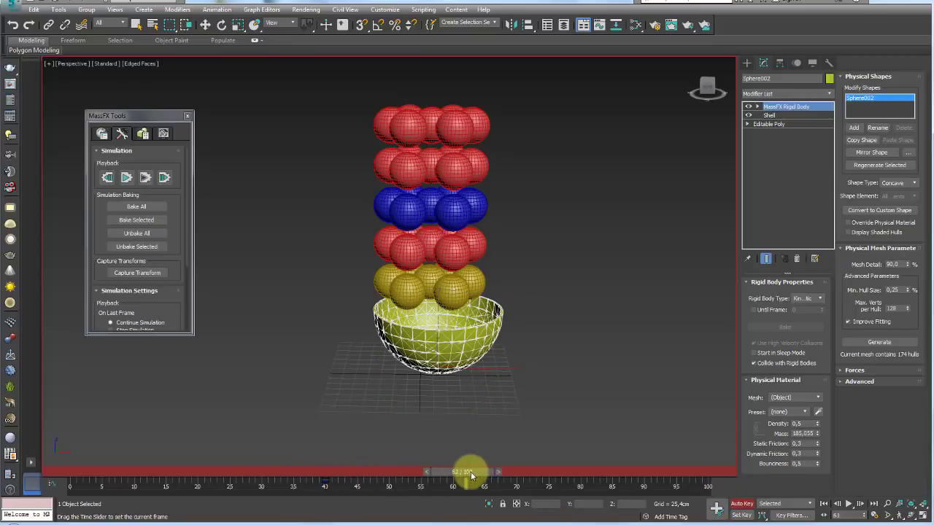
{"action": "left_click_drag", "start_coordinate": [579, 471], "coordinate": [579, 472]}
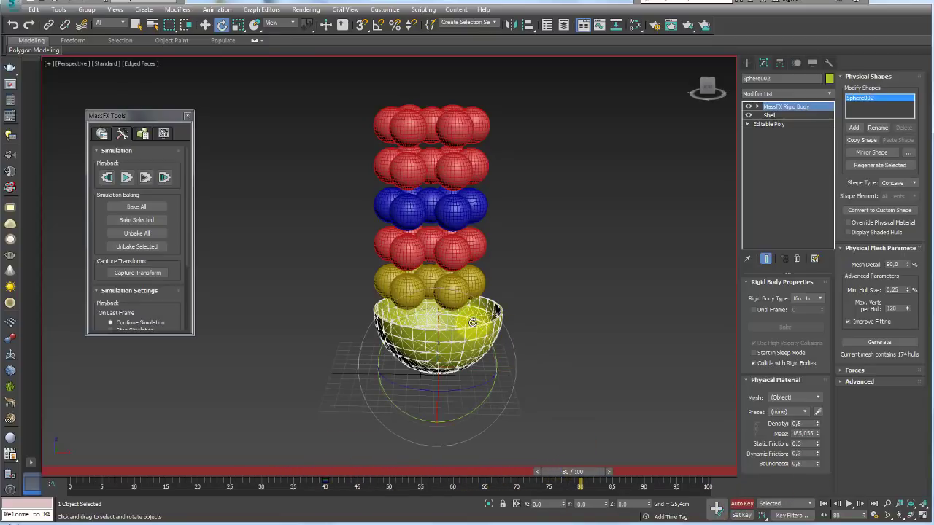
{"action": "mouse_move", "coordinate": [472, 322]}
{"action": "left_mouse_down"}
{"action": "mouse_move", "coordinate": [463, 349]}
{"action": "mouse_move", "coordinate": [463, 314]}
{"action": "left_mouse_up"}
{"action": "key", "text": "w"}
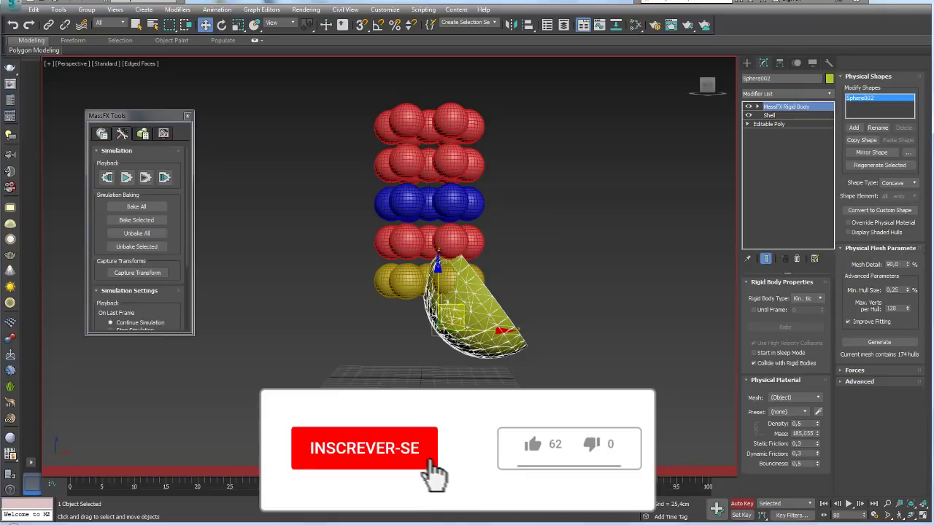
- From frame 0, run the MassFX simulation with the tipping bowl, then reset it
{"action": "left_click_drag", "start_coordinate": [365, 471], "coordinate": [73, 471]}
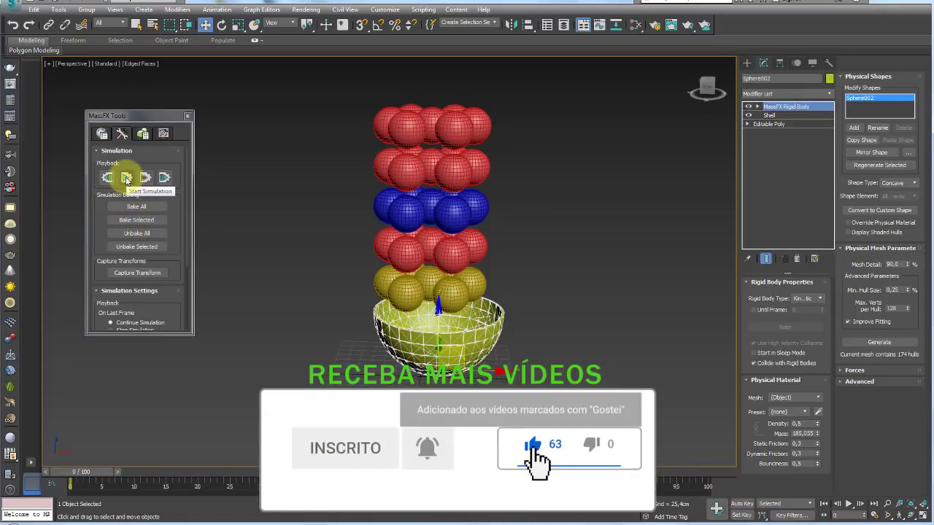
{"action": "left_click", "coordinate": [127, 178]}
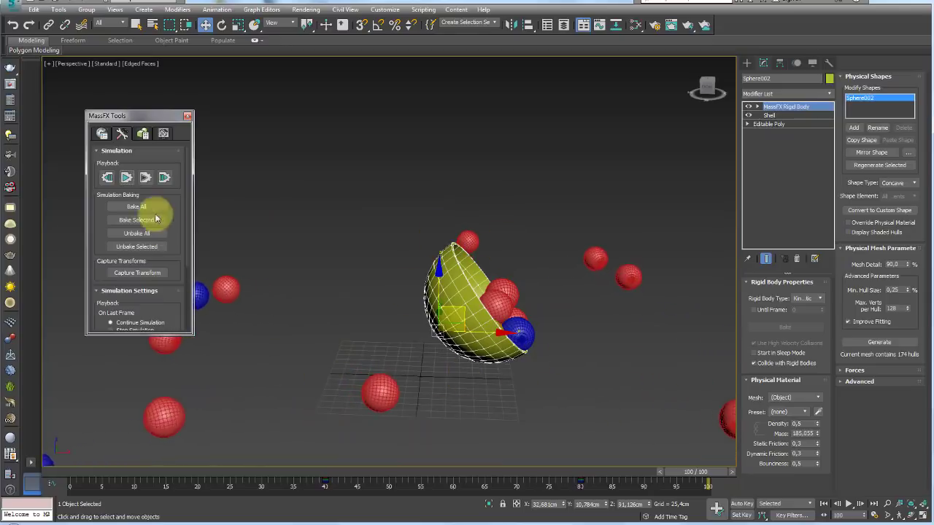
{"action": "left_click", "coordinate": [108, 180]}
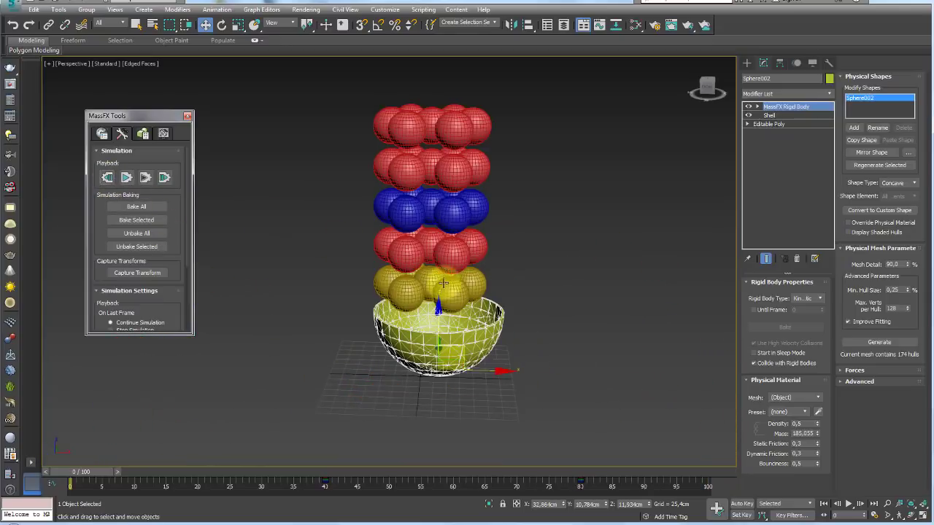
- Delete the bowl, leaving the 35 spheres standing
{"action": "scroll", "coordinate": [443, 283], "scroll_direction": "down", "scroll_amount": 3}
{"action": "scroll", "coordinate": [407, 241], "scroll_direction": "down", "scroll_amount": 3}
{"action": "left_click_drag", "start_coordinate": [352, 186], "coordinate": [462, 335]}
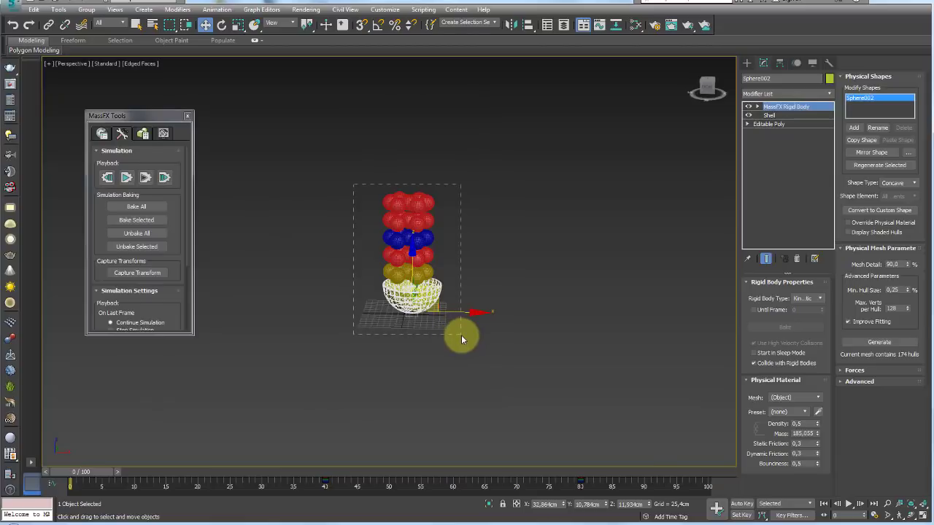
{"action": "left_click", "coordinate": [490, 281]}
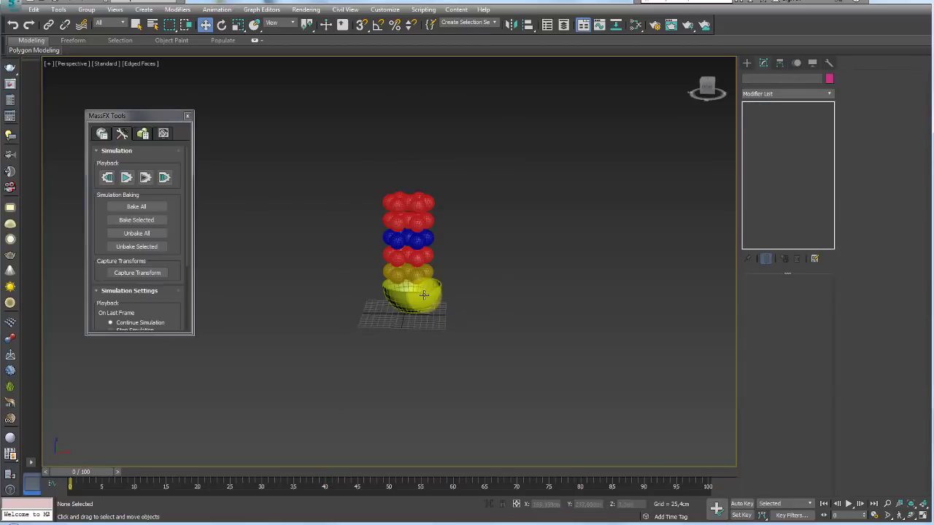
{"action": "left_click", "coordinate": [440, 310]}
{"action": "key", "text": "Delete"}
{"action": "middle_click_drag", "start_coordinate": [448, 322], "coordinate": [514, 226]}
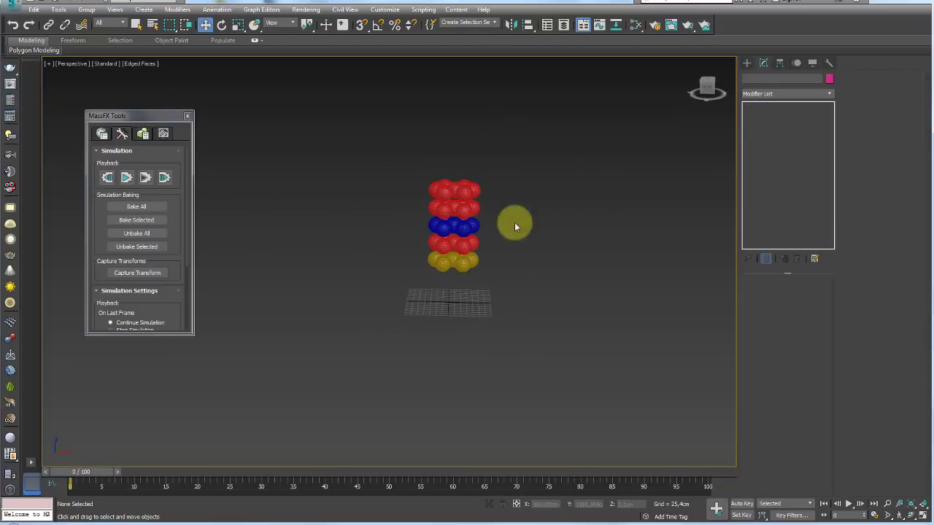
{"action": "left_click_drag", "start_coordinate": [406, 286], "coordinate": [448, 162]}
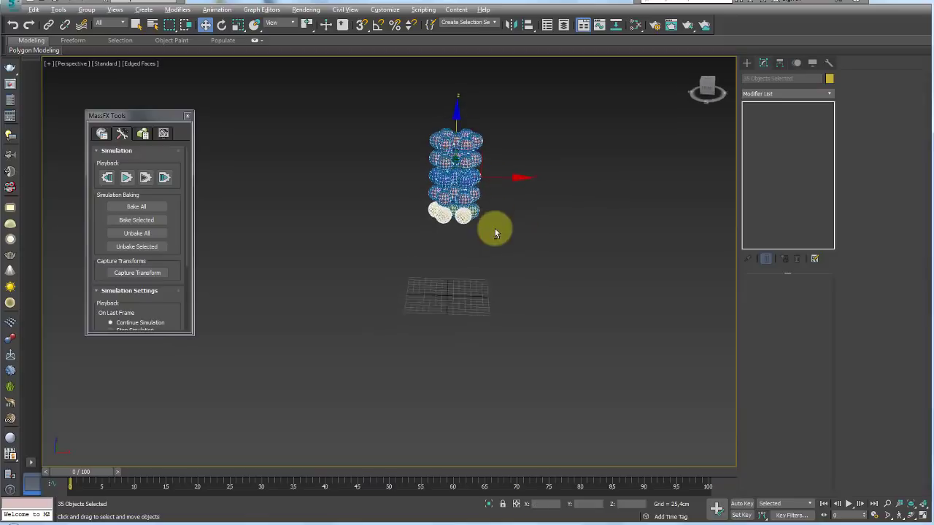
{"action": "middle_click_drag", "start_coordinate": [496, 226], "coordinate": [525, 204], "text": "alt"}
- Draw a flat Box floor under the sphere stack
{"action": "left_click", "coordinate": [747, 64]}
{"action": "mouse_move", "coordinate": [730, 114]}
{"action": "middle_mouse_down", "text": "alt"}
{"action": "mouse_move", "coordinate": [625, 214]}
{"action": "mouse_move", "coordinate": [621, 267]}
{"action": "mouse_move", "coordinate": [591, 212]}
{"action": "mouse_move", "coordinate": [767, 157]}
{"action": "middle_mouse_up", "text": "alt"}
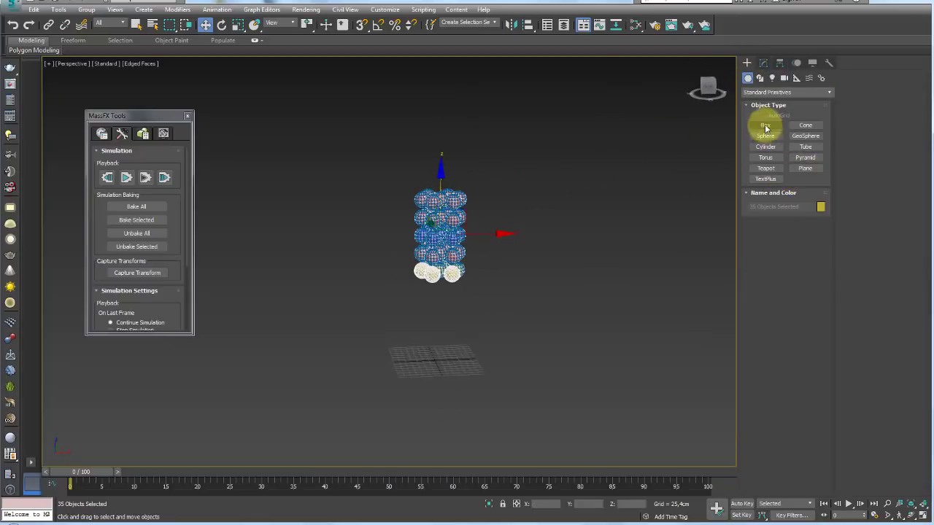
{"action": "left_click", "coordinate": [765, 125]}
{"action": "left_click_drag", "start_coordinate": [427, 311], "coordinate": [490, 348]}
{"action": "left_click", "coordinate": [514, 328]}
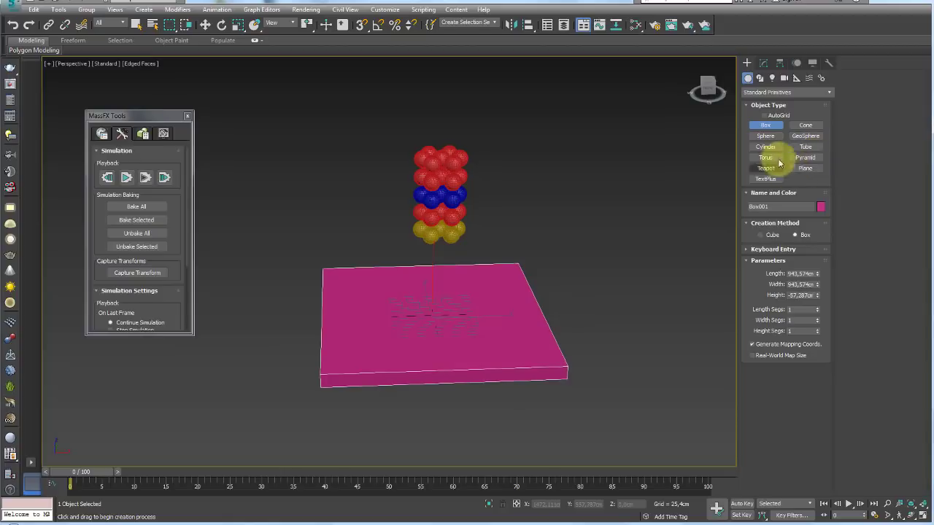
- Draw a Tube ring on the floor around the spheres
{"action": "left_click", "coordinate": [806, 148]}
{"action": "middle_click_drag", "start_coordinate": [452, 329], "coordinate": [433, 313], "text": "alt"}
{"action": "left_click_drag", "start_coordinate": [434, 319], "coordinate": [486, 357]}
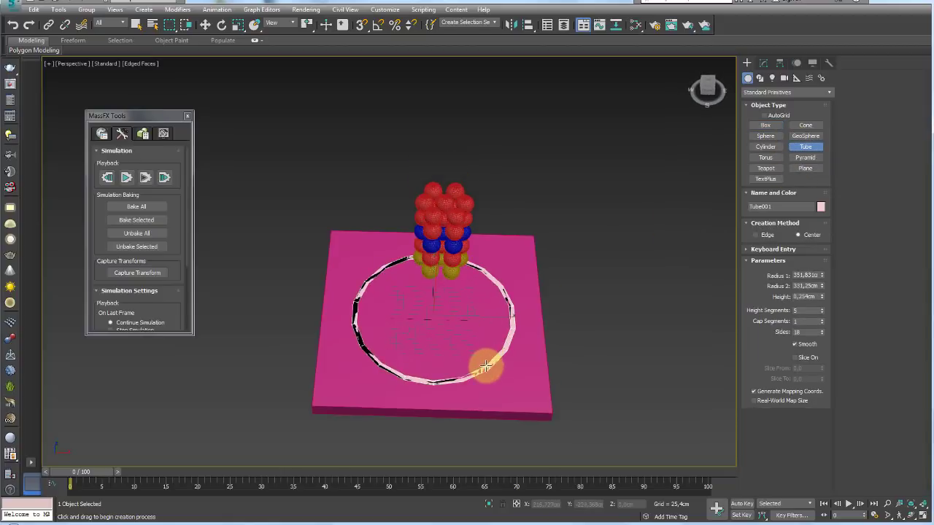
{"action": "left_click", "coordinate": [485, 368]}
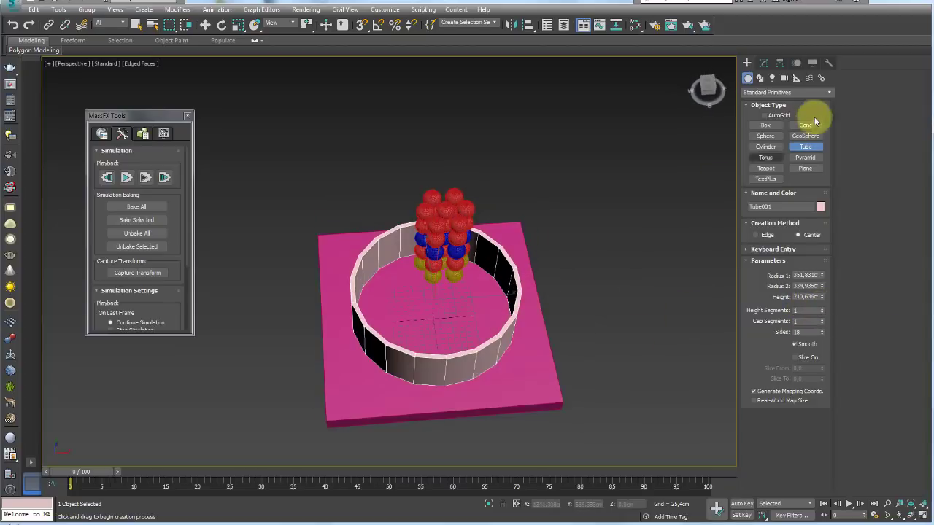
- Draw a thin standing Box paddle across the inside of the tube
{"action": "left_click", "coordinate": [766, 125]}
{"action": "middle_click_drag", "start_coordinate": [499, 192], "coordinate": [335, 316], "text": "alt"}
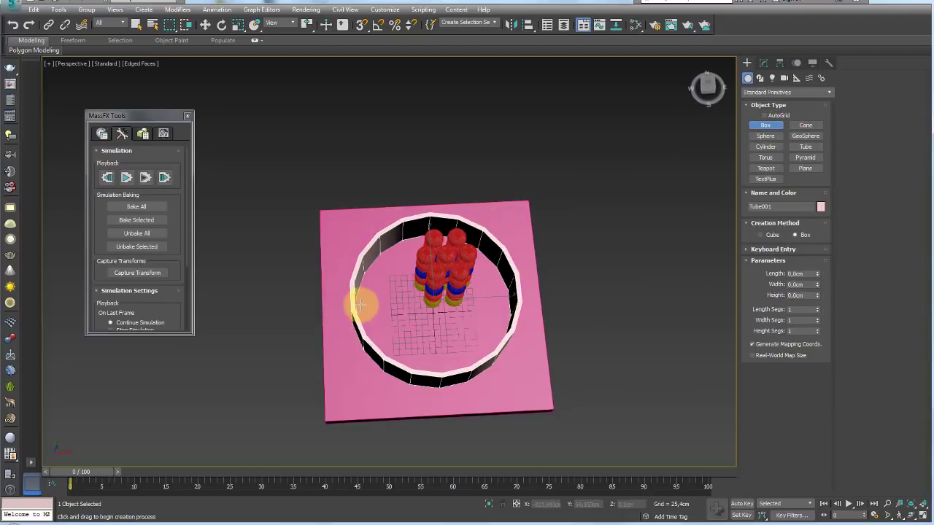
{"action": "left_click_drag", "start_coordinate": [359, 307], "coordinate": [503, 306]}
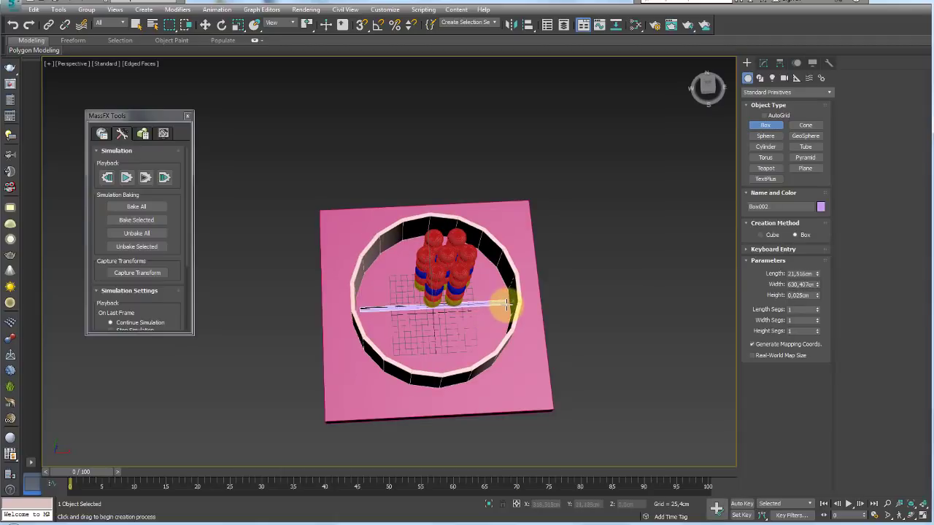
{"action": "left_click", "coordinate": [521, 235]}
- Lower the paddle Box002's height and nudge it along X
{"action": "key", "text": "w"}
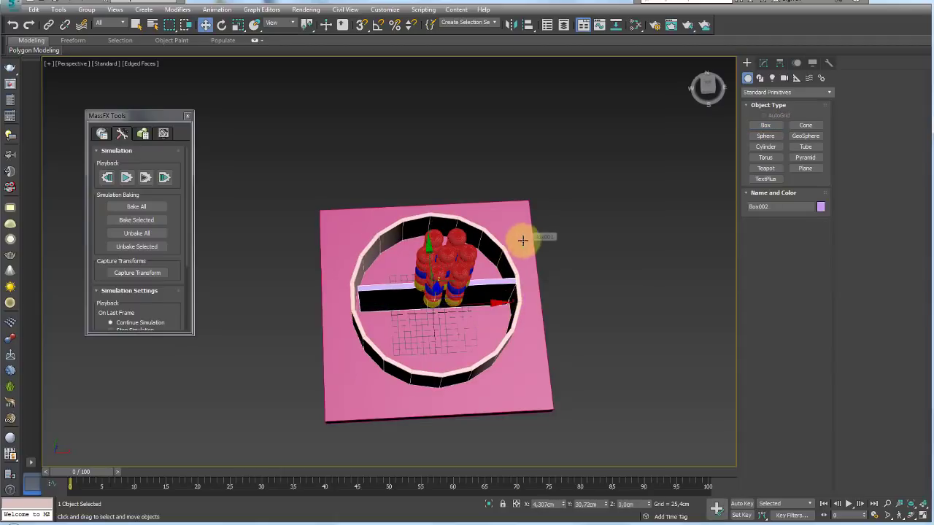
{"action": "middle_click_drag", "start_coordinate": [523, 236], "coordinate": [505, 235], "text": "alt"}
{"action": "left_click", "coordinate": [763, 63]}
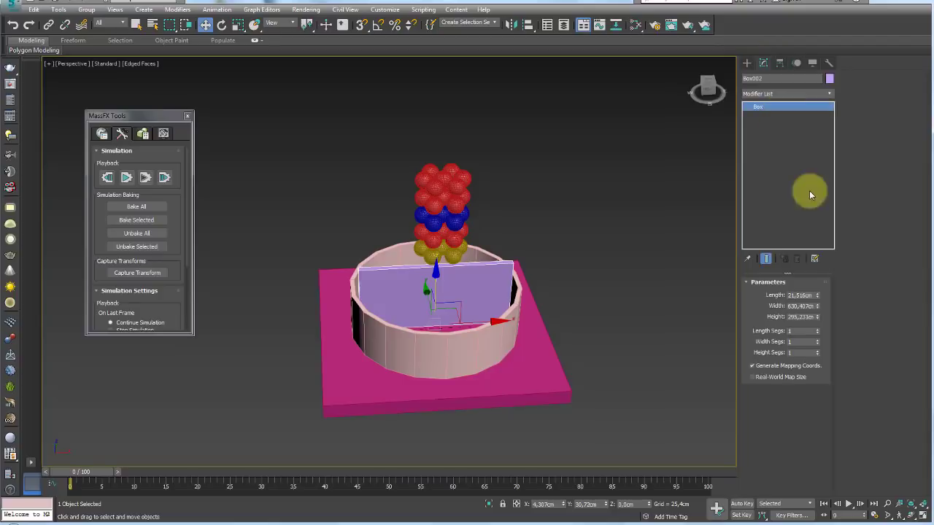
{"action": "left_click_drag", "start_coordinate": [819, 319], "coordinate": [819, 328]}
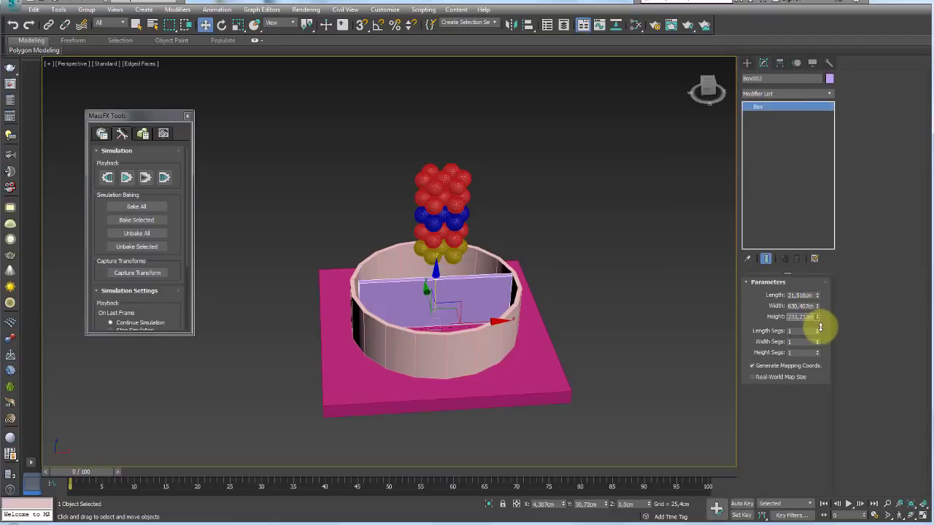
{"action": "middle_click_drag", "start_coordinate": [559, 302], "coordinate": [567, 298], "text": "alt"}
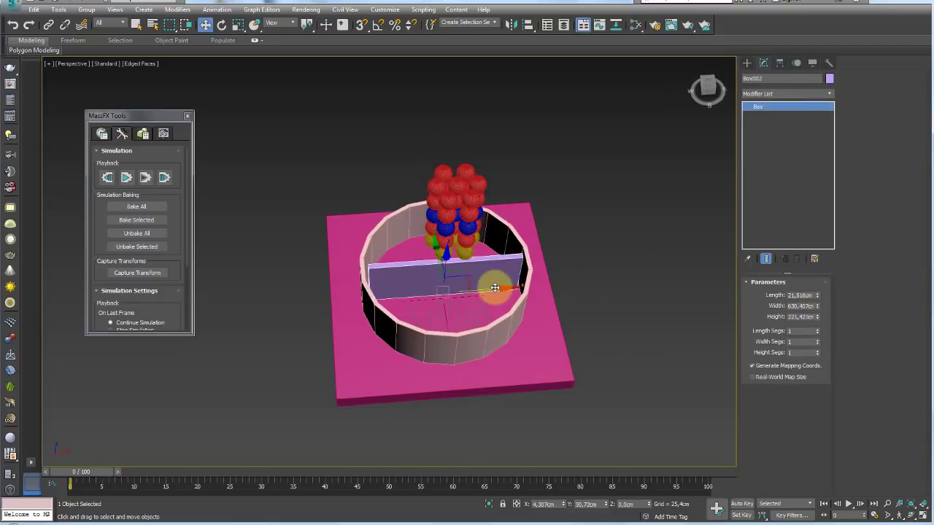
{"action": "left_click_drag", "start_coordinate": [493, 289], "coordinate": [490, 291]}
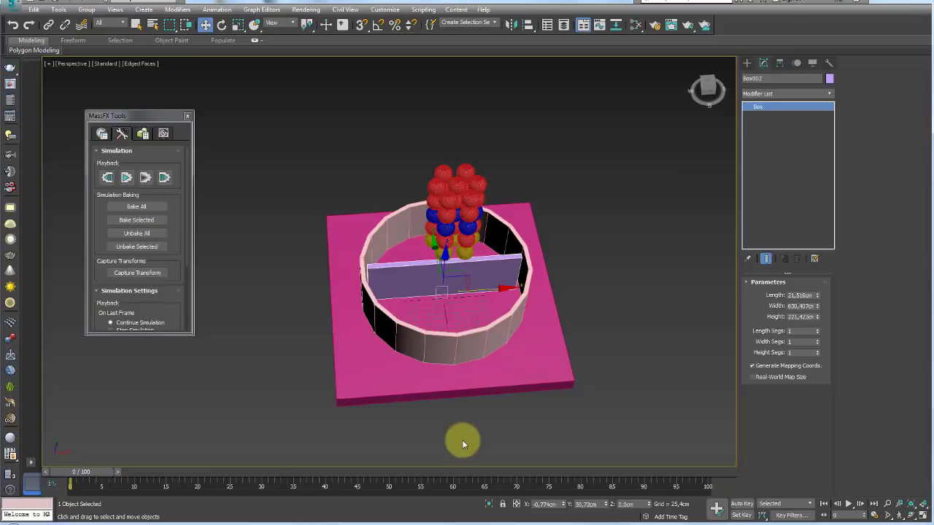
- With Auto Key on, rotate the paddle about its vertical axis at frame 80
{"action": "left_click", "coordinate": [742, 504]}
{"action": "left_click_drag", "start_coordinate": [73, 474], "coordinate": [208, 482]}
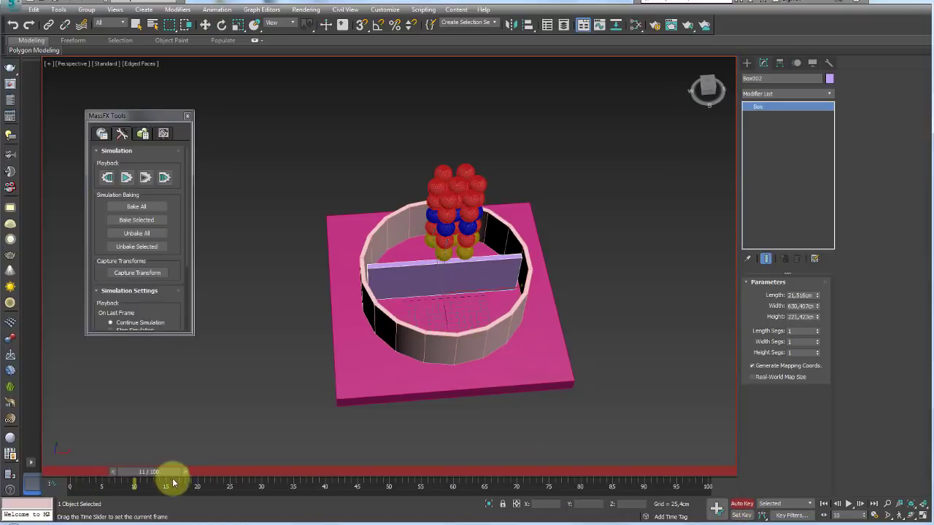
{"action": "middle_click_drag", "start_coordinate": [375, 404], "coordinate": [276, 463]}
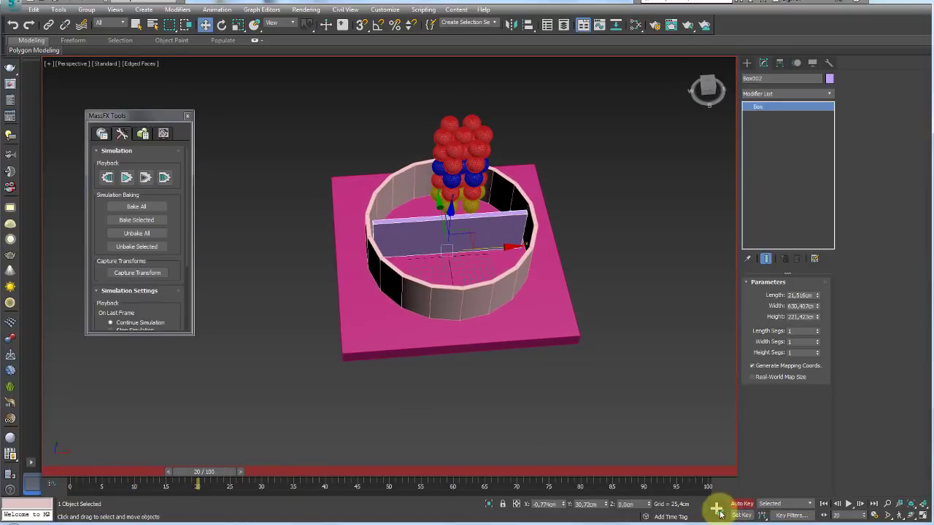
{"action": "middle_click_drag", "start_coordinate": [704, 460], "coordinate": [682, 395], "text": "alt"}
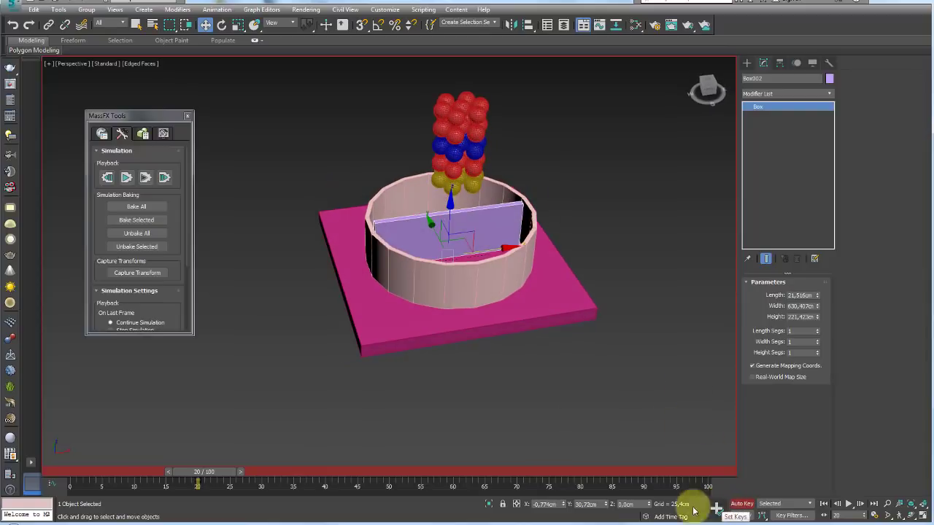
{"action": "left_click_drag", "start_coordinate": [208, 478], "coordinate": [569, 483]}
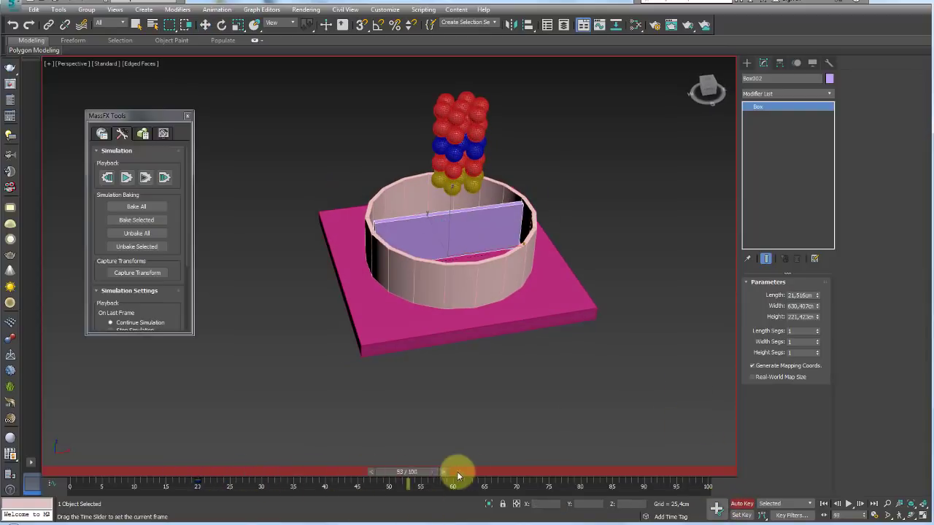
{"action": "key", "text": "e"}
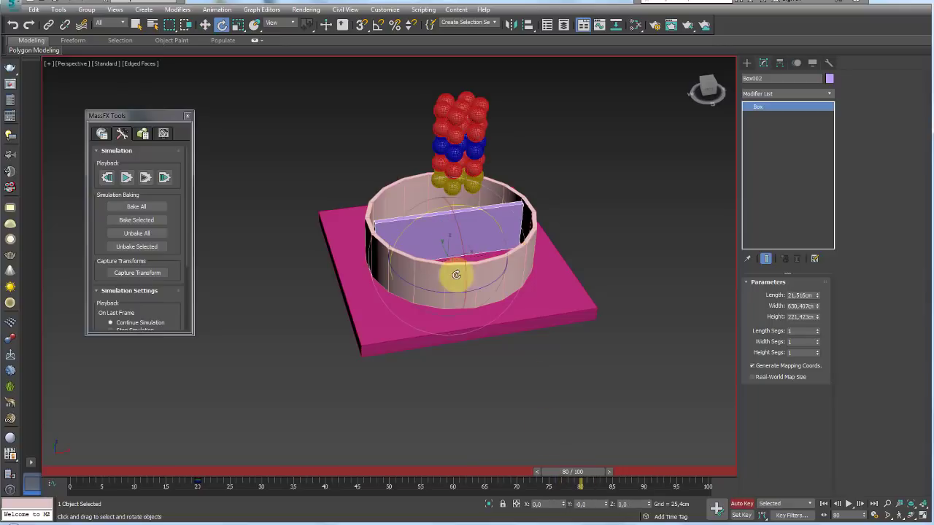
{"action": "mouse_move", "coordinate": [454, 289]}
{"action": "left_mouse_down"}
{"action": "mouse_move", "coordinate": [250, 276]}
{"action": "mouse_move", "coordinate": [289, 283]}
{"action": "mouse_move", "coordinate": [251, 291]}
{"action": "left_mouse_up"}
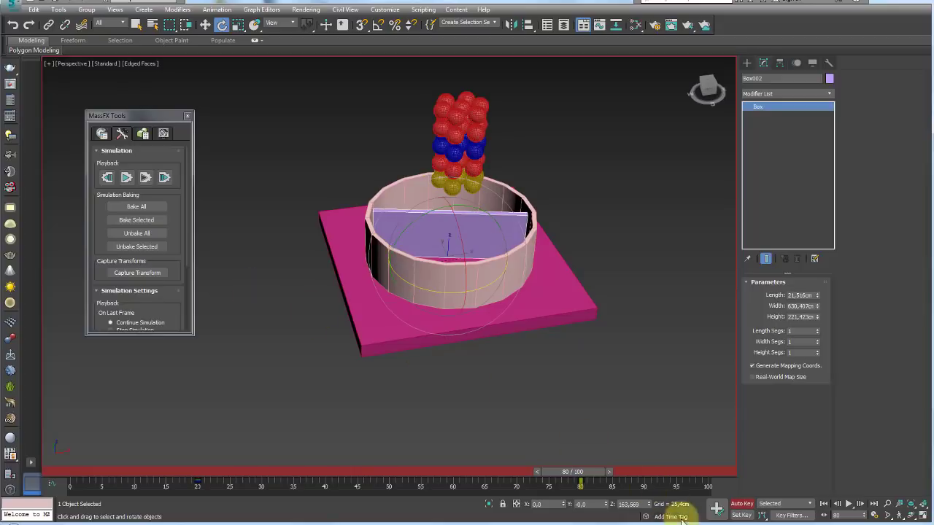
{"action": "left_click_drag", "start_coordinate": [594, 482], "coordinate": [226, 476]}
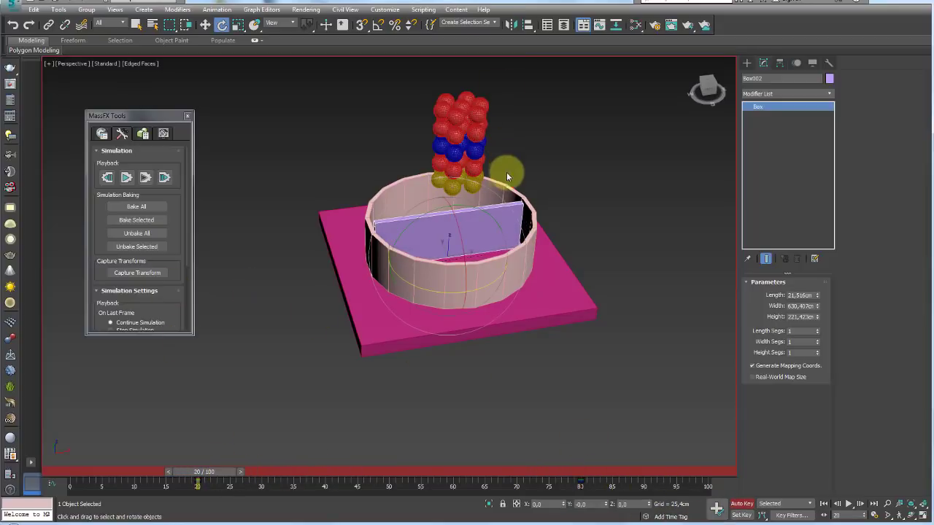
- Shift-drag the 35-sphere stack to one side inside the tube to clone it
{"action": "middle_click_drag", "start_coordinate": [506, 172], "coordinate": [503, 183]}
{"action": "mouse_move", "coordinate": [740, 505]}
{"action": "middle_mouse_down", "text": "alt"}
{"action": "mouse_move", "coordinate": [653, 381]}
{"action": "mouse_move", "coordinate": [535, 150]}
{"action": "middle_mouse_up", "text": "alt"}
{"action": "left_click_drag", "start_coordinate": [392, 237], "coordinate": [391, 237]}
{"action": "mouse_move", "coordinate": [392, 237]}
{"action": "middle_mouse_down", "text": "alt"}
{"action": "mouse_move", "coordinate": [500, 239]}
{"action": "mouse_move", "coordinate": [504, 167]}
{"action": "middle_mouse_up", "text": "alt"}
{"action": "key", "text": "w"}
{"action": "mouse_move", "coordinate": [457, 188]}
{"action": "left_mouse_down"}
{"action": "mouse_move", "coordinate": [445, 208]}
{"action": "mouse_move", "coordinate": [397, 156]}
{"action": "mouse_move", "coordinate": [465, 108]}
{"action": "left_mouse_up"}
- Copy the sphere stack into five stacks, 175 spheres above the tube, then select the floor box
{"action": "left_click", "coordinate": [480, 305]}
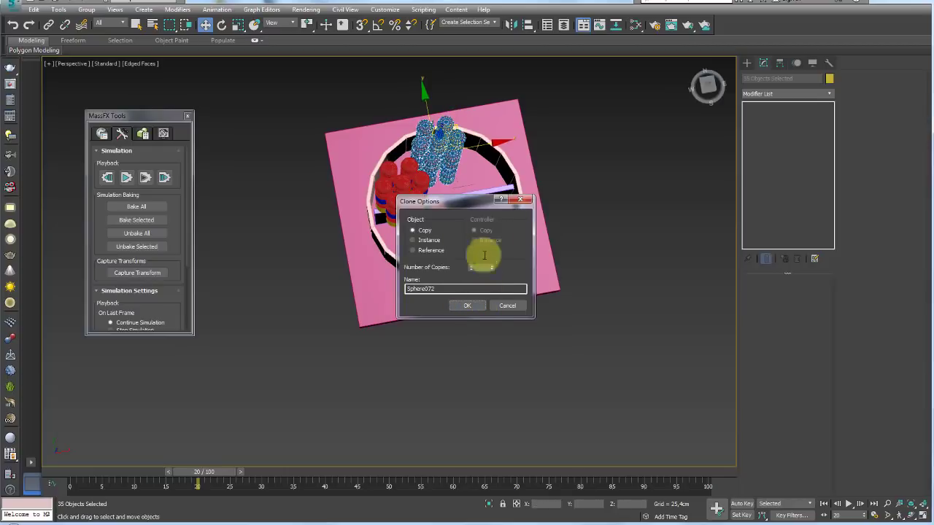
{"action": "left_click", "coordinate": [469, 307]}
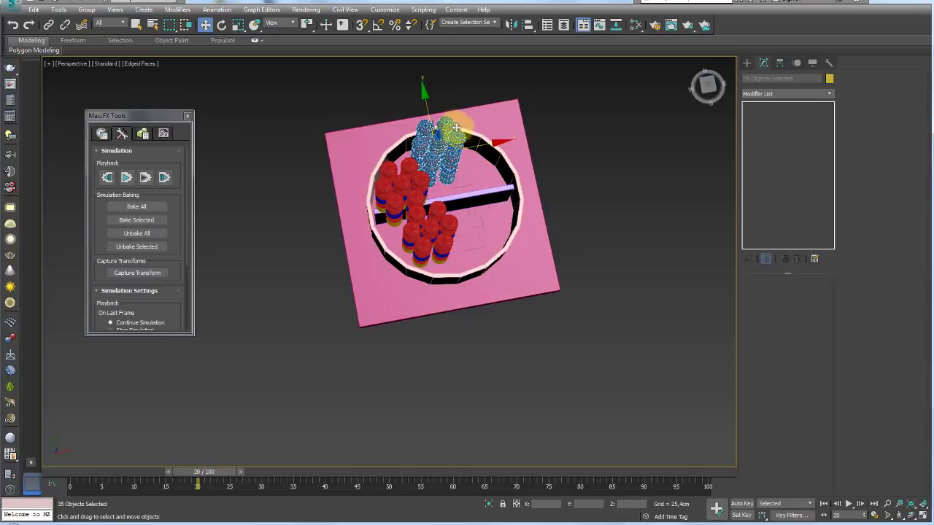
{"action": "left_click_drag", "start_coordinate": [456, 128], "coordinate": [490, 166], "text": "shift"}
{"action": "left_click", "coordinate": [486, 287]}
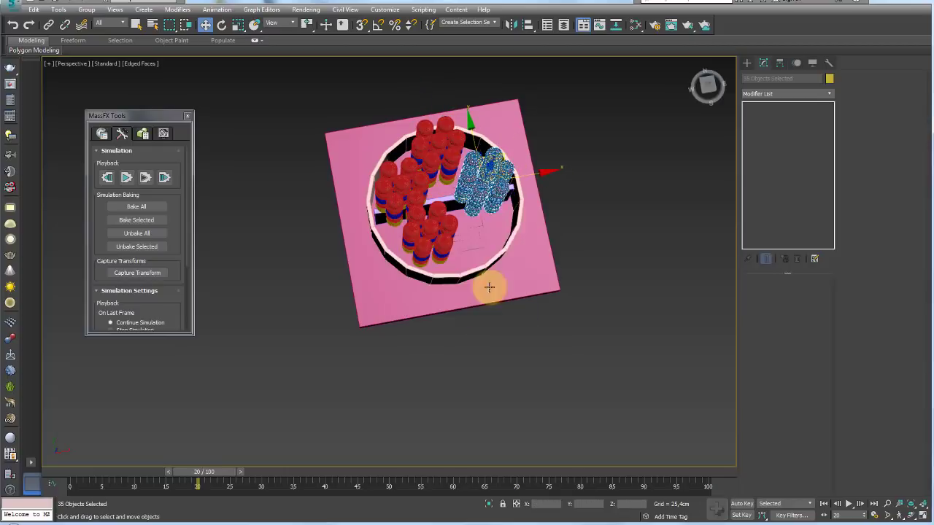
{"action": "mouse_move", "coordinate": [496, 285]}
{"action": "middle_mouse_down", "text": "alt"}
{"action": "mouse_move", "coordinate": [532, 165]}
{"action": "mouse_move", "coordinate": [566, 159]}
{"action": "mouse_move", "coordinate": [438, 118]}
{"action": "middle_mouse_up", "text": "alt"}
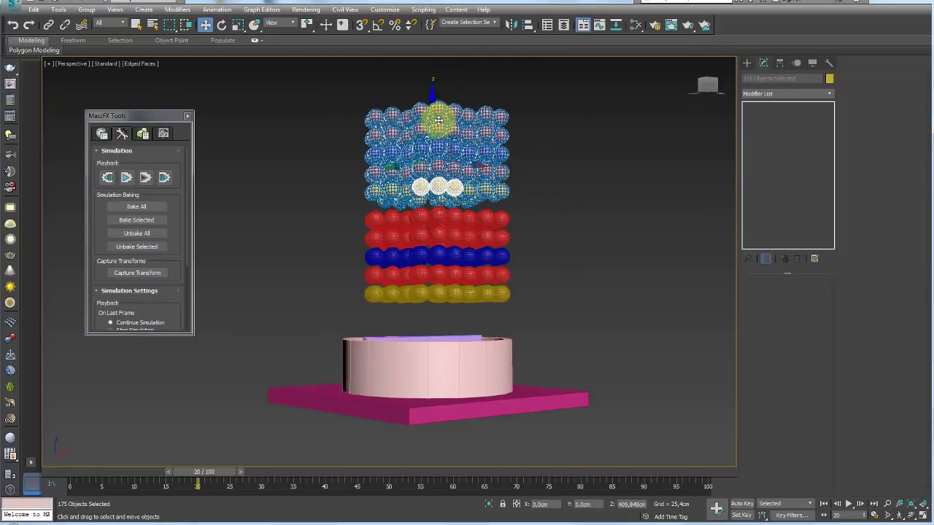
{"action": "left_click_drag", "start_coordinate": [438, 121], "coordinate": [600, 218], "text": "shift"}
{"action": "key", "text": "Return"}
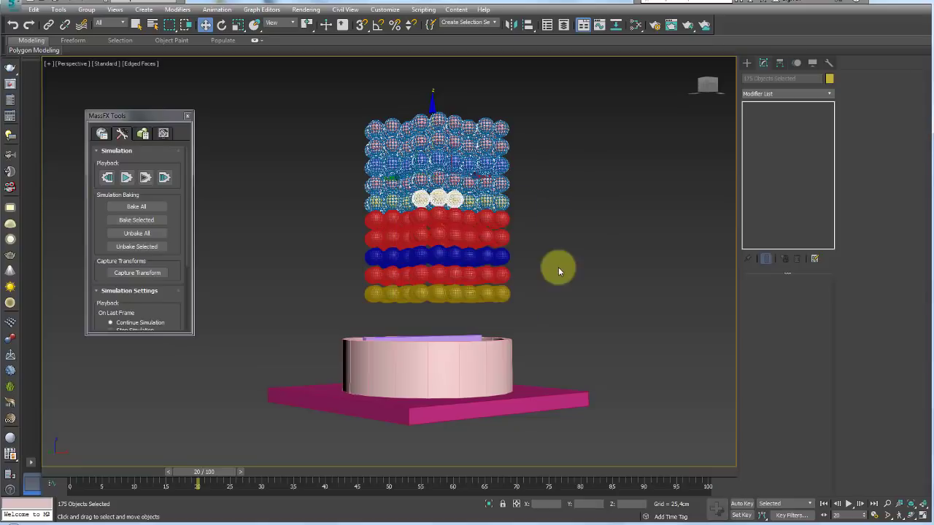
{"action": "mouse_move", "coordinate": [558, 267]}
{"action": "middle_mouse_down", "text": "alt"}
{"action": "mouse_move", "coordinate": [546, 298]}
{"action": "mouse_move", "coordinate": [558, 242]}
{"action": "mouse_move", "coordinate": [564, 255]}
{"action": "middle_mouse_up", "text": "alt"}
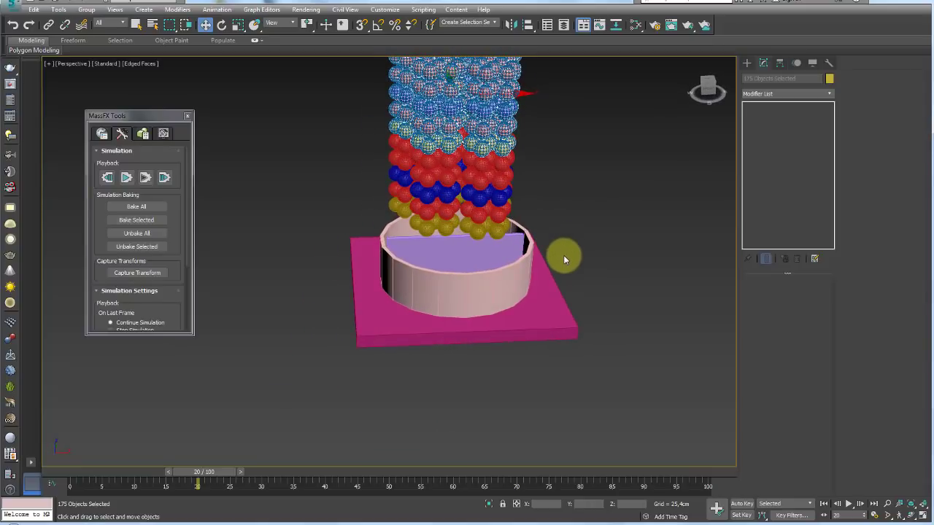
{"action": "left_click", "coordinate": [555, 309]}
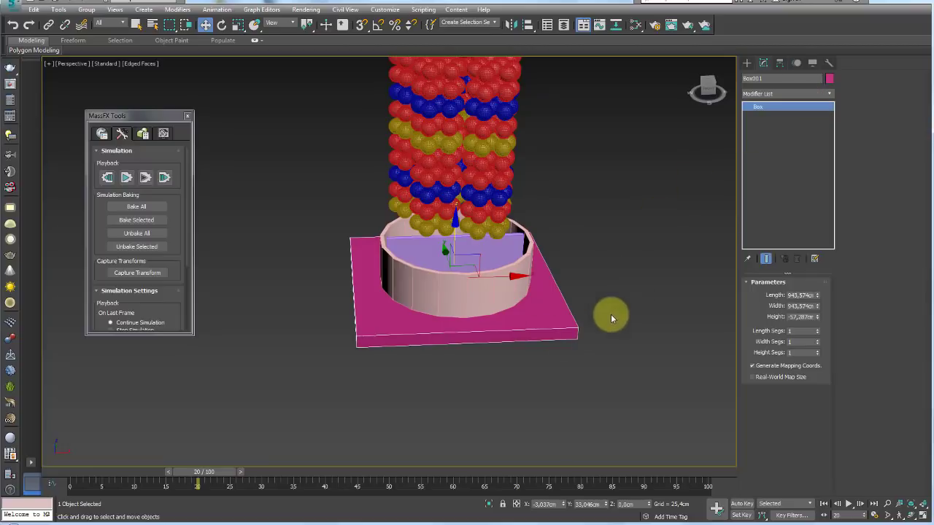
- Give Box001 a Static MassFX Rigid Body with Box shape type
{"action": "left_click", "coordinate": [830, 95]}
{"action": "left_click_drag", "start_coordinate": [829, 105], "coordinate": [829, 258]}
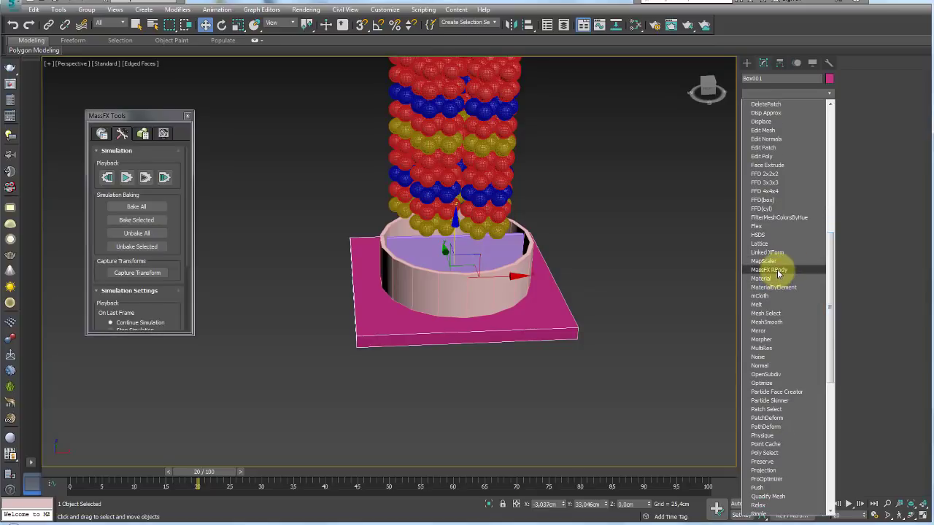
{"action": "left_click", "coordinate": [777, 271]}
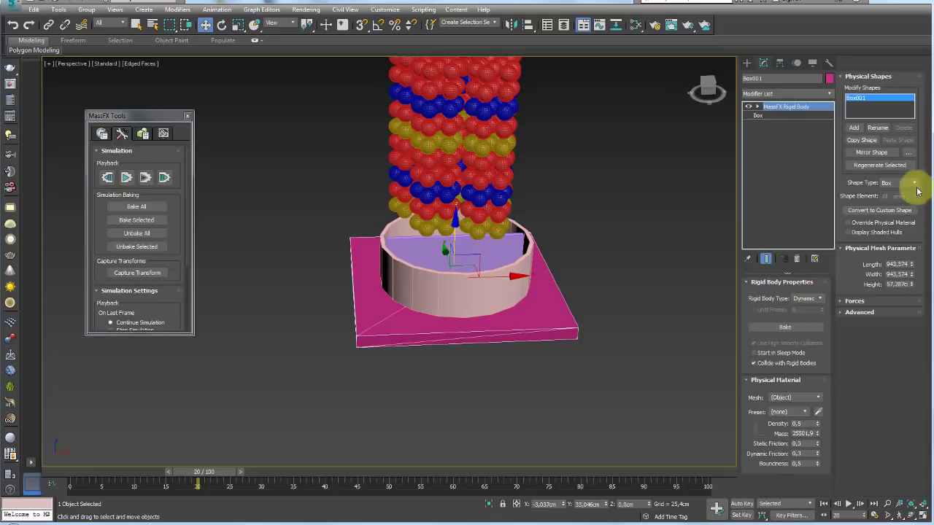
{"action": "left_click", "coordinate": [916, 184]}
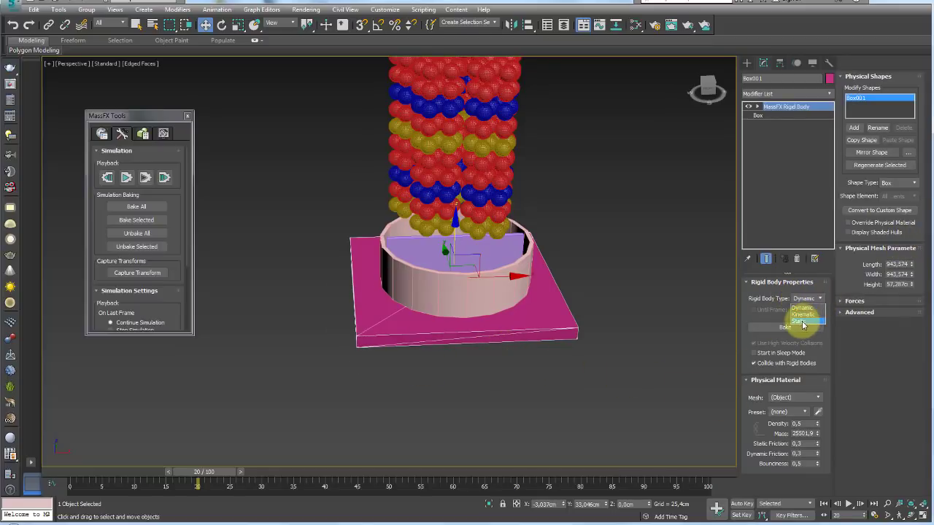
{"action": "left_click", "coordinate": [533, 319]}
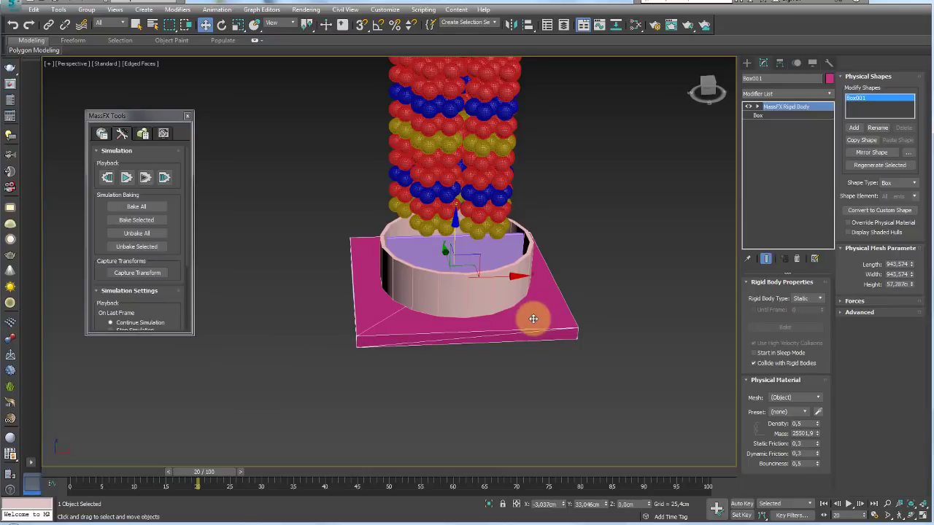
{"action": "left_click", "coordinate": [488, 301]}
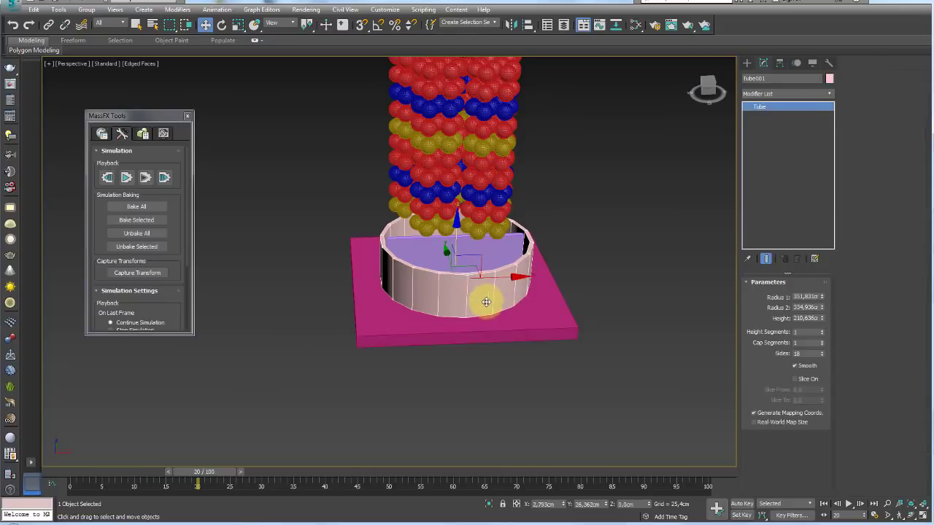
- Add a MassFX Rigid Body to Tube001, set Concave shape and generate 26 hulls
{"action": "left_click", "coordinate": [829, 96]}
{"action": "left_click_drag", "start_coordinate": [829, 98], "coordinate": [832, 248]}
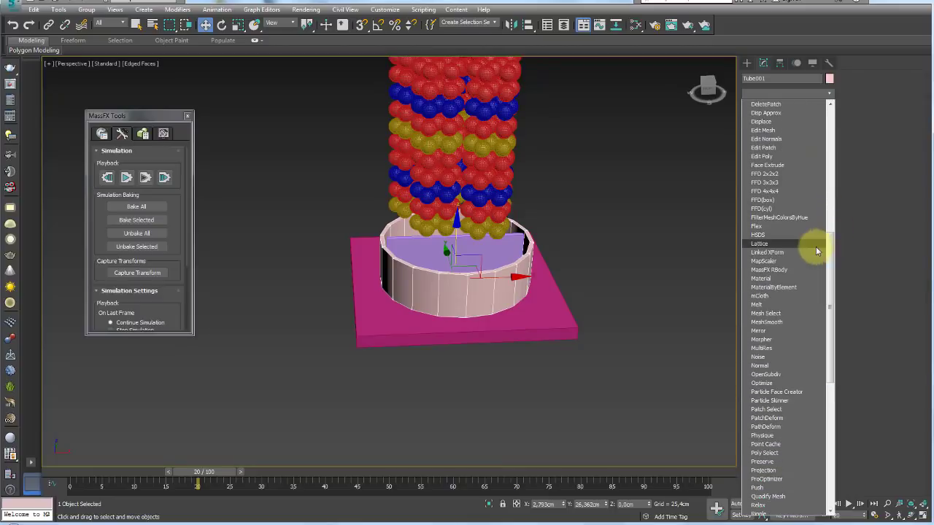
{"action": "left_click", "coordinate": [787, 270]}
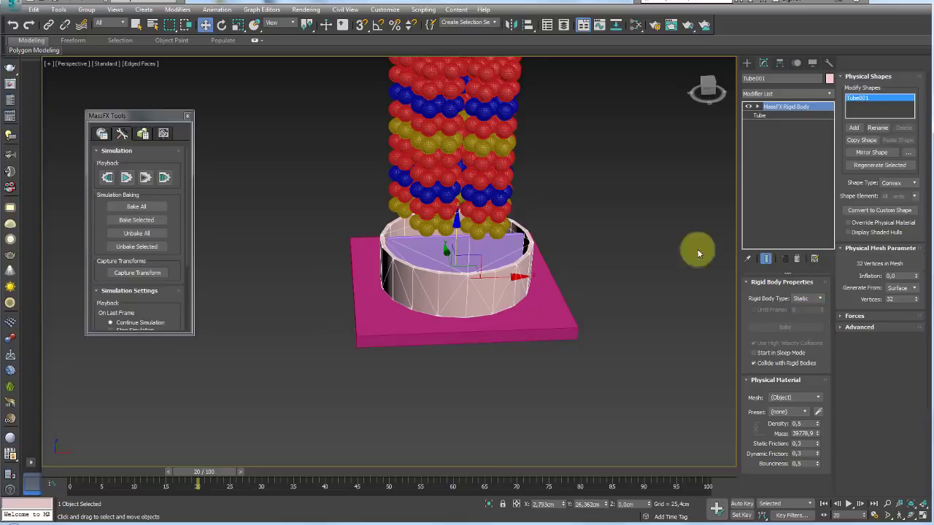
{"action": "scroll", "coordinate": [598, 246], "scroll_direction": "up", "scroll_amount": 1}
{"action": "scroll", "coordinate": [598, 245], "scroll_direction": "up", "scroll_amount": 3}
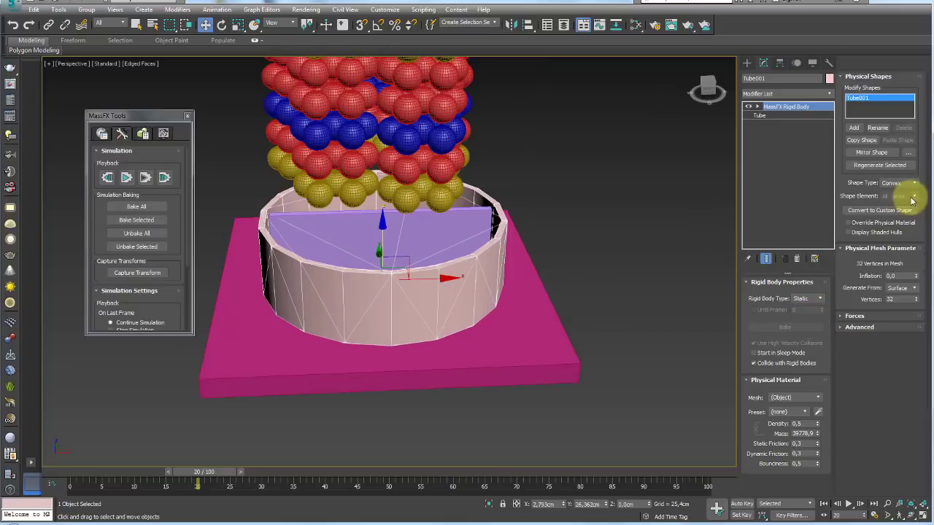
{"action": "middle_click_drag", "start_coordinate": [463, 235], "coordinate": [521, 208]}
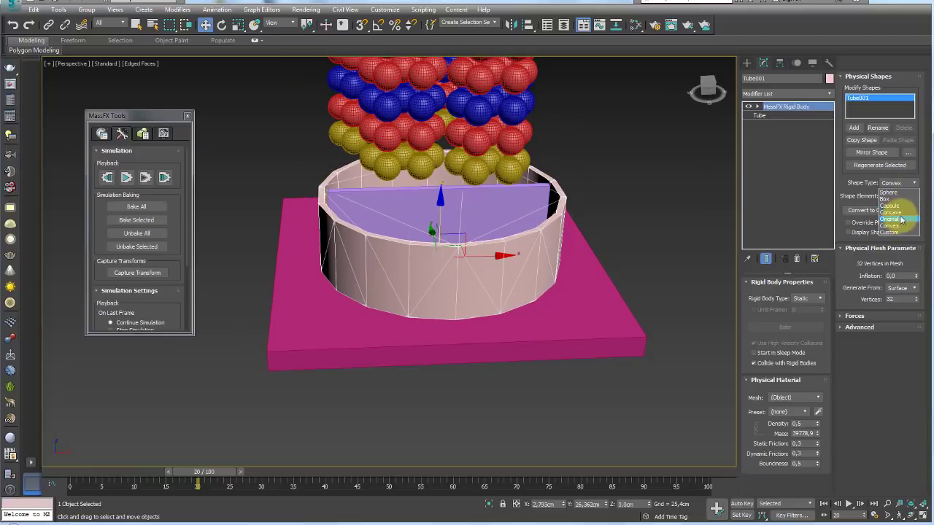
{"action": "left_click", "coordinate": [900, 213]}
{"action": "middle_click_drag", "start_coordinate": [573, 213], "coordinate": [602, 239]}
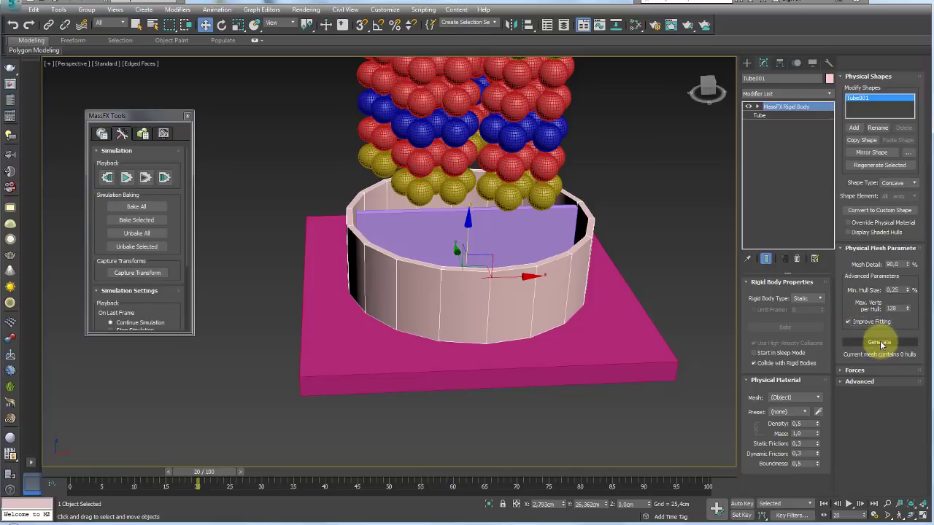
{"action": "left_click", "coordinate": [880, 342]}
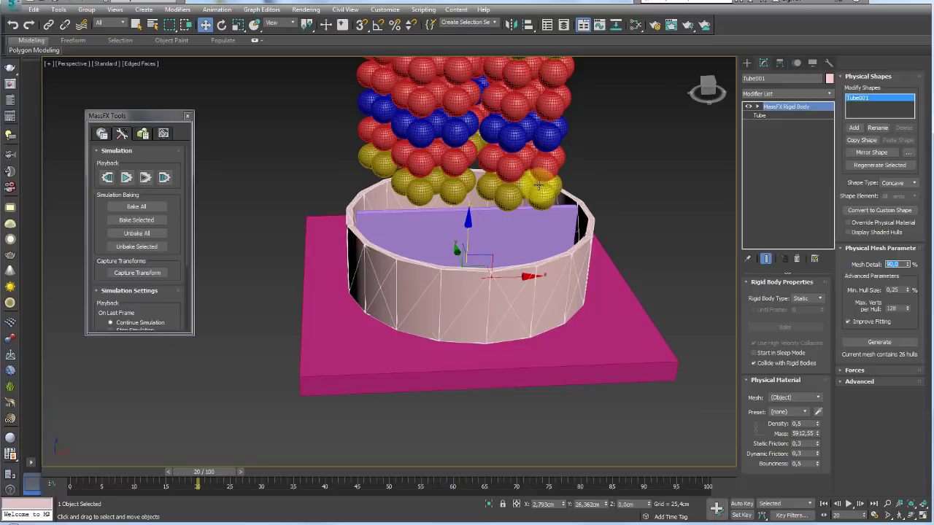
{"action": "left_click", "coordinate": [516, 220]}
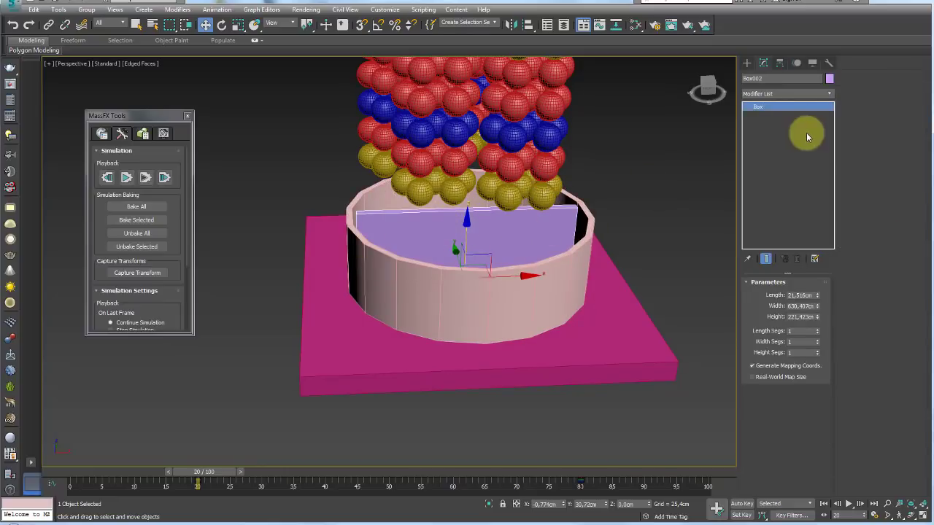
- Add a MassFX Rigid Body modifier to the paddle Box002
{"action": "left_click", "coordinate": [830, 96]}
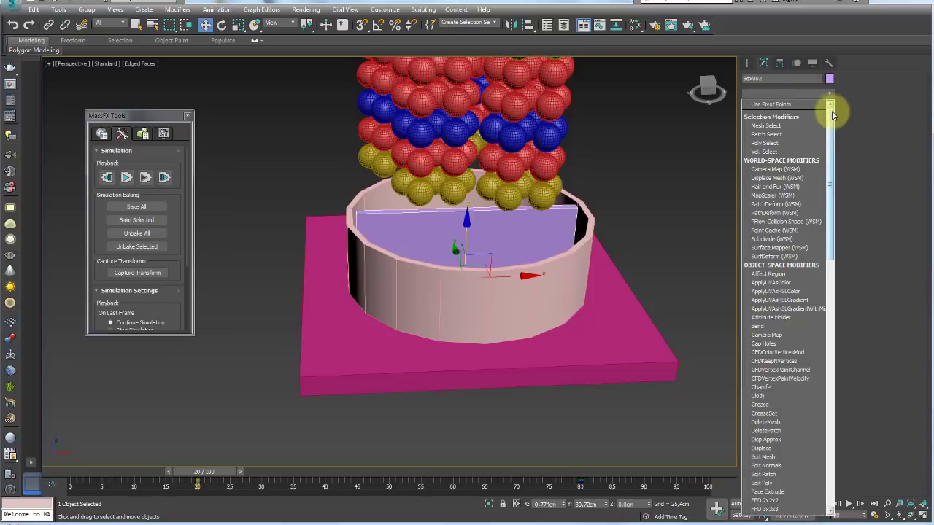
{"action": "left_click_drag", "start_coordinate": [831, 109], "coordinate": [830, 249]}
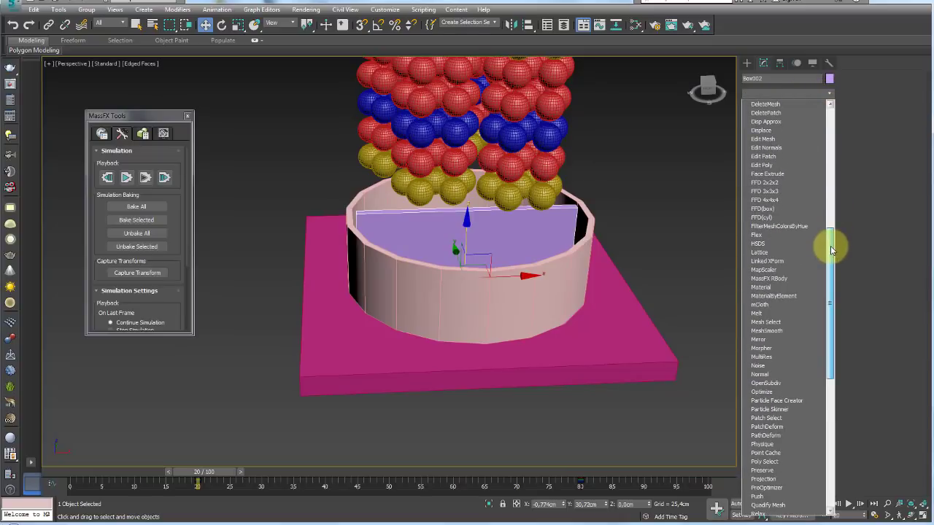
{"action": "left_click", "coordinate": [792, 278]}
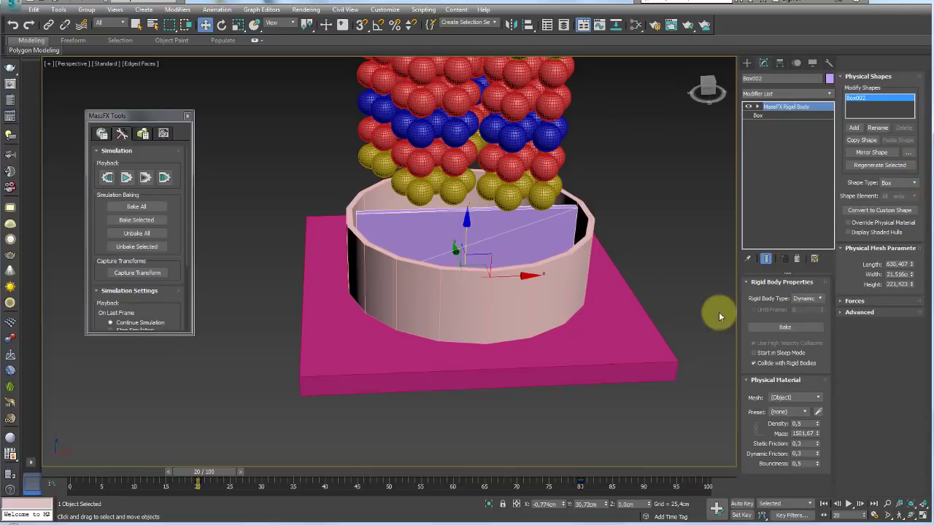
{"action": "scroll", "coordinate": [666, 274], "scroll_direction": "up", "scroll_amount": 1}
{"action": "scroll", "coordinate": [652, 267], "scroll_direction": "down", "scroll_amount": 2}
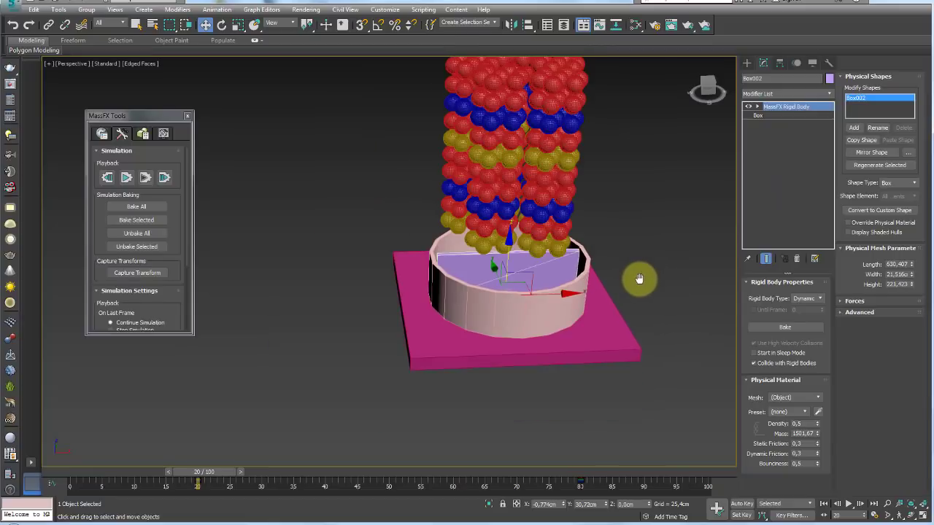
{"action": "middle_click_drag", "start_coordinate": [637, 277], "coordinate": [569, 313]}
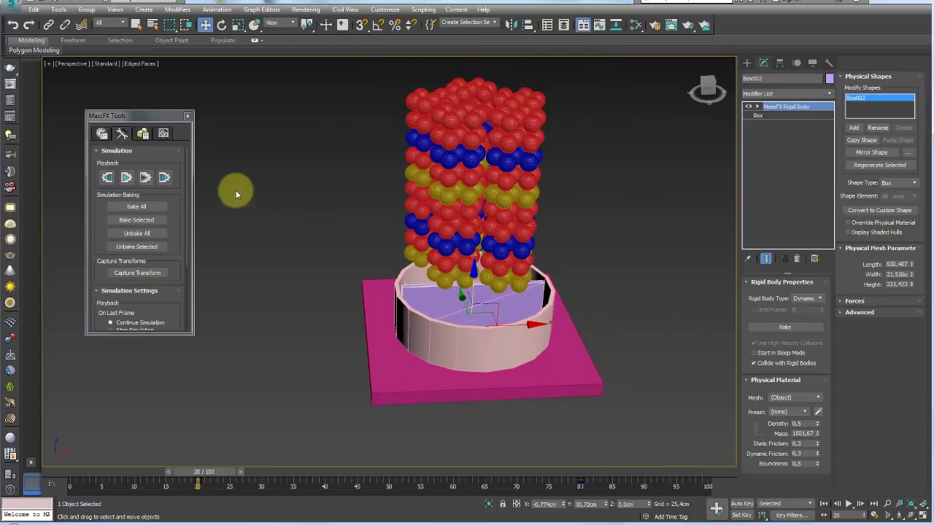
- Run the MassFX simulation, inspect the spheres filling the tube, then reset it
{"action": "left_click", "coordinate": [127, 183]}
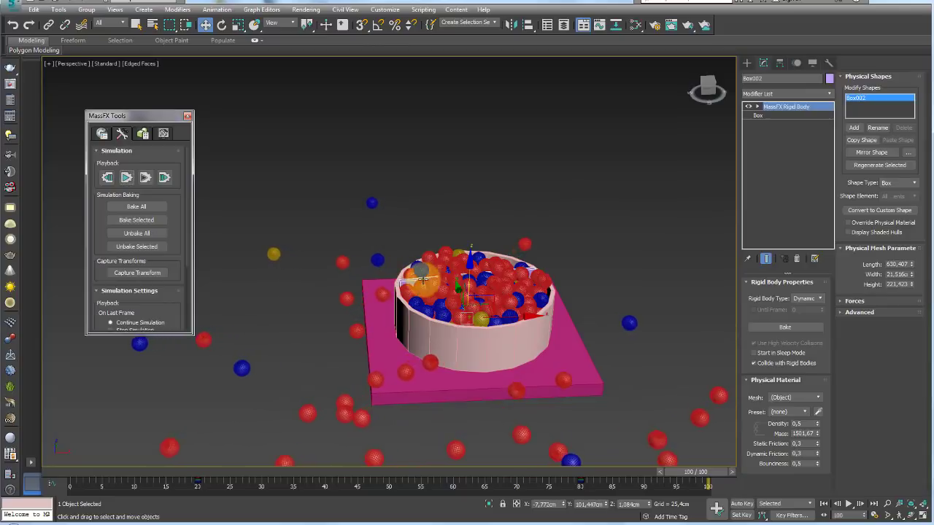
{"action": "middle_click_drag", "start_coordinate": [509, 260], "coordinate": [405, 301], "text": "alt"}
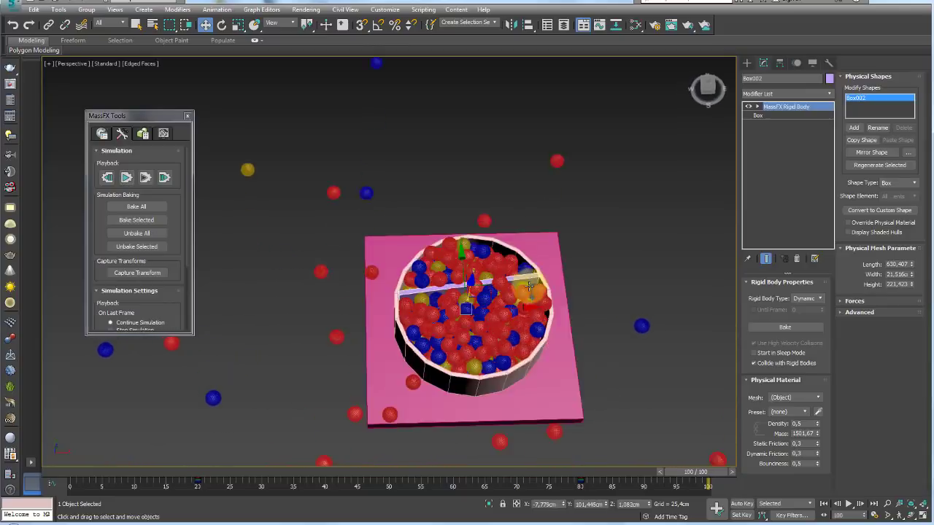
{"action": "middle_click_drag", "start_coordinate": [509, 285], "coordinate": [509, 264], "text": "alt"}
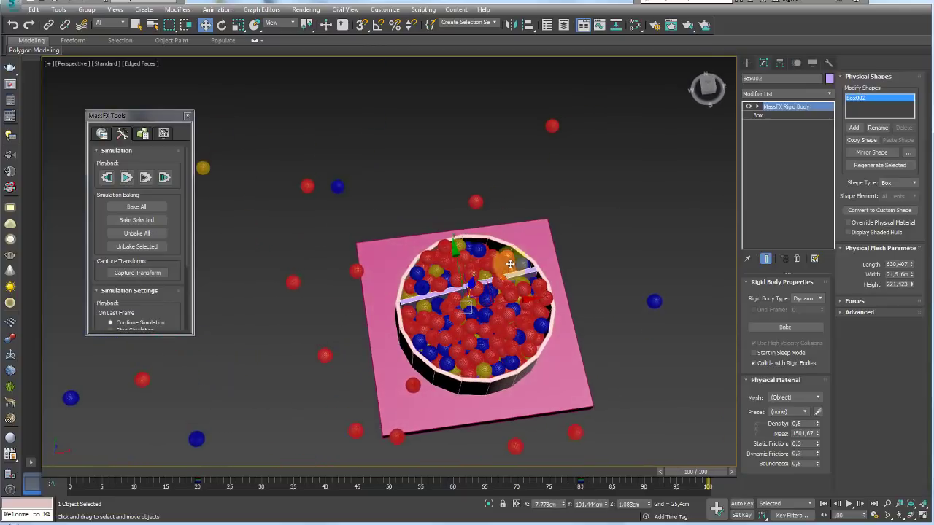
{"action": "left_click", "coordinate": [107, 177]}
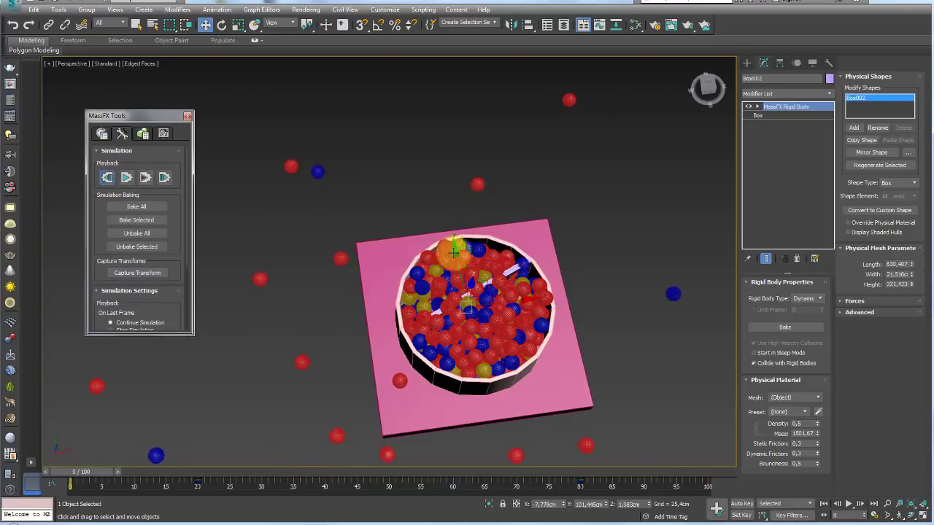
{"action": "middle_click_drag", "start_coordinate": [503, 287], "coordinate": [506, 294], "text": "alt"}
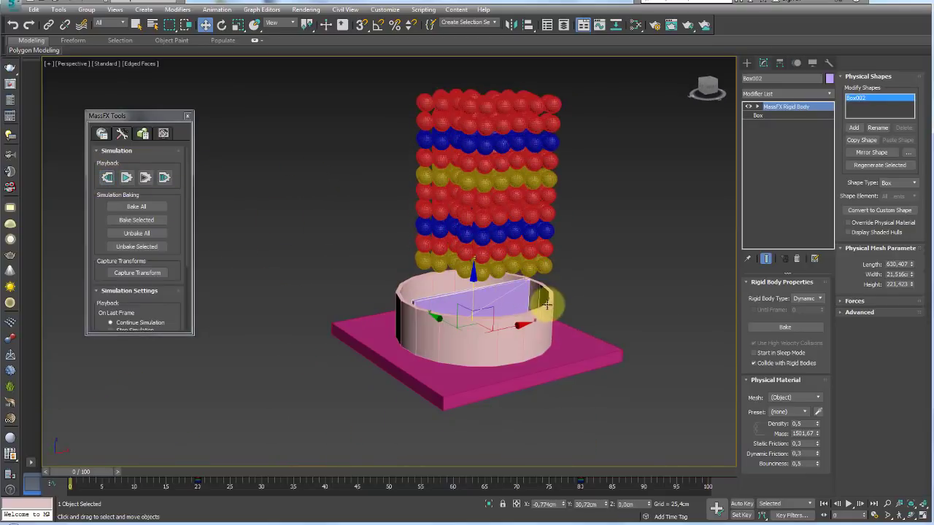
{"action": "scroll", "coordinate": [546, 304], "scroll_direction": "up", "scroll_amount": 3}
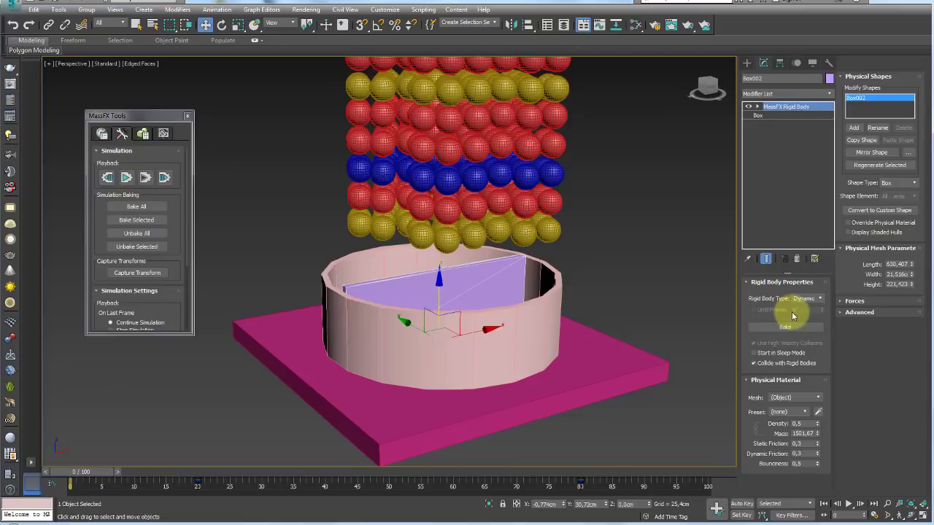
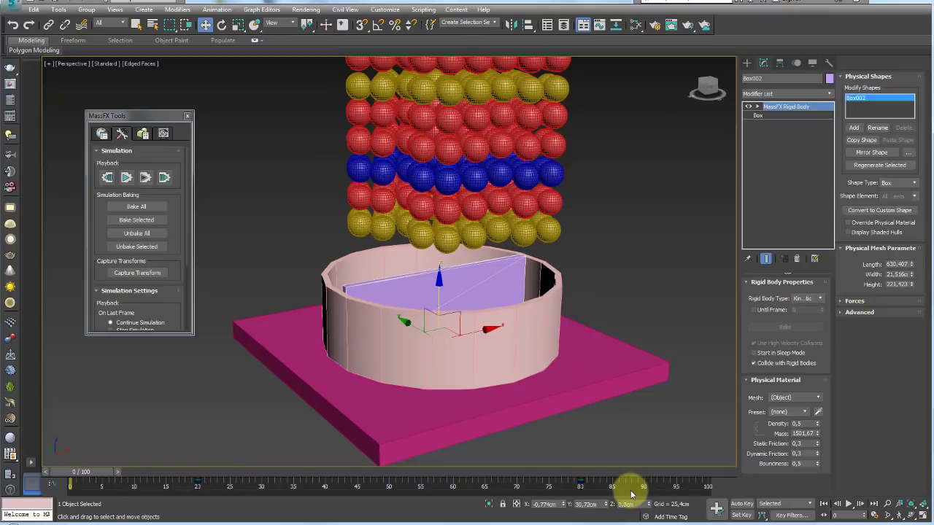
- Scrub the timeline and run the MassFX simulation to watch the balls spill
{"action": "mouse_move", "coordinate": [82, 472]}
{"action": "left_mouse_down"}
{"action": "mouse_move", "coordinate": [478, 483]}
{"action": "mouse_move", "coordinate": [87, 482]}
{"action": "left_mouse_up"}
{"action": "key", "text": "w"}
{"action": "mouse_move", "coordinate": [93, 477]}
{"action": "middle_mouse_down", "text": "alt"}
{"action": "mouse_move", "coordinate": [264, 344]}
{"action": "mouse_move", "coordinate": [262, 330]}
{"action": "middle_mouse_up", "text": "alt"}
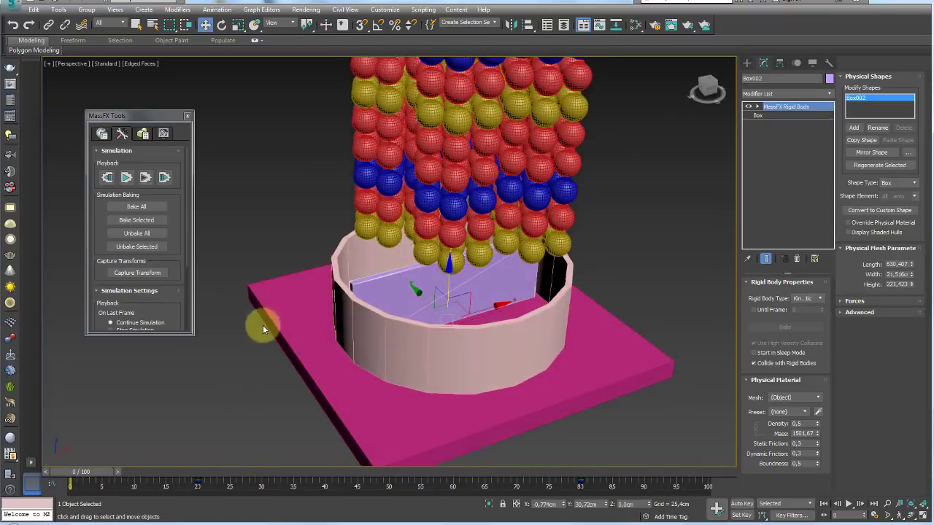
{"action": "left_click", "coordinate": [126, 179]}
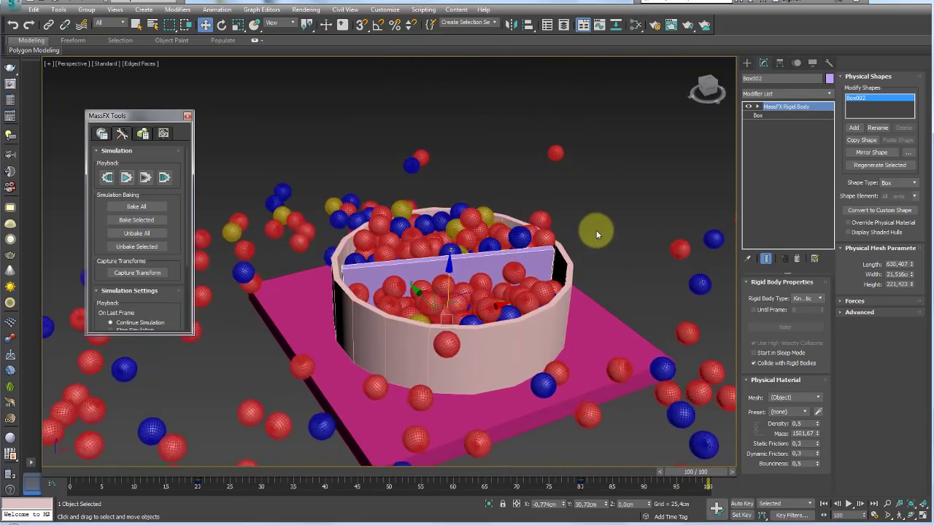
{"action": "mouse_move", "coordinate": [596, 230]}
{"action": "middle_mouse_down", "text": "alt"}
{"action": "mouse_move", "coordinate": [590, 305]}
{"action": "mouse_move", "coordinate": [587, 230]}
{"action": "middle_mouse_up", "text": "alt"}
{"action": "mouse_move", "coordinate": [398, 259]}
{"action": "middle_mouse_down", "text": "alt"}
{"action": "mouse_move", "coordinate": [548, 308]}
{"action": "mouse_move", "coordinate": [567, 253]}
{"action": "mouse_move", "coordinate": [523, 325]}
{"action": "mouse_move", "coordinate": [537, 273]}
{"action": "middle_mouse_up", "text": "alt"}
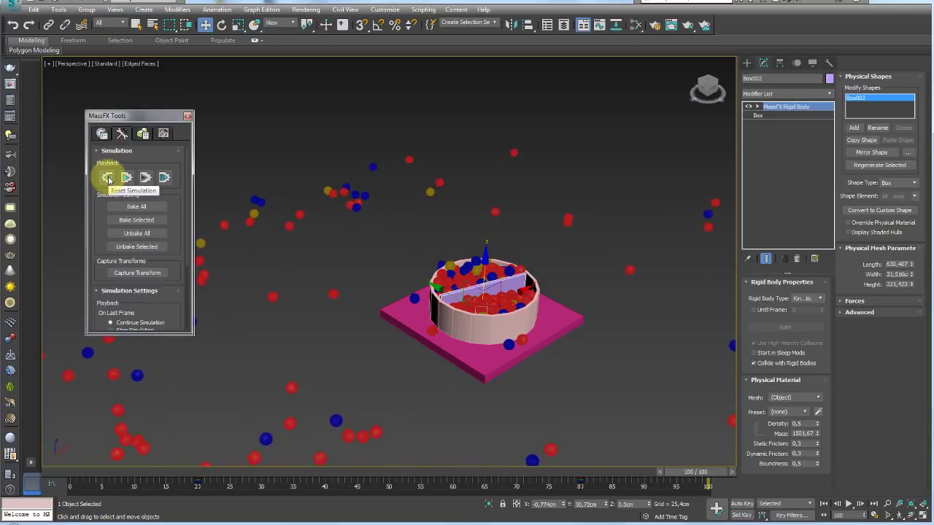
- Reset the MassFX simulation and reframe the view for new Standard Primitives
{"action": "left_click", "coordinate": [108, 179]}
{"action": "middle_click_drag", "start_coordinate": [584, 240], "coordinate": [503, 245], "text": "alt"}
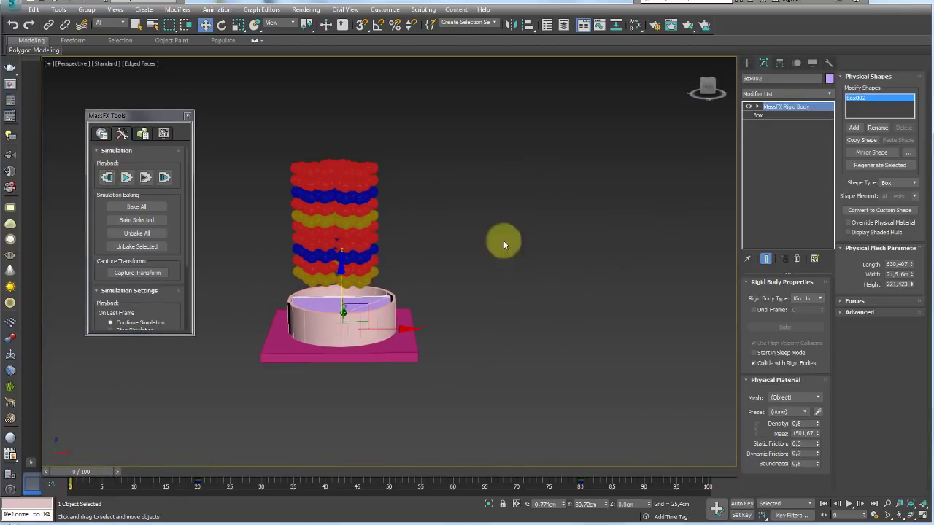
{"action": "left_click", "coordinate": [746, 63]}
{"action": "mouse_move", "coordinate": [546, 219]}
{"action": "middle_mouse_down"}
{"action": "mouse_move", "coordinate": [431, 258]}
{"action": "mouse_move", "coordinate": [434, 277]}
{"action": "middle_mouse_up"}
{"action": "middle_click_drag", "start_coordinate": [441, 336], "coordinate": [293, 364], "text": "alt"}
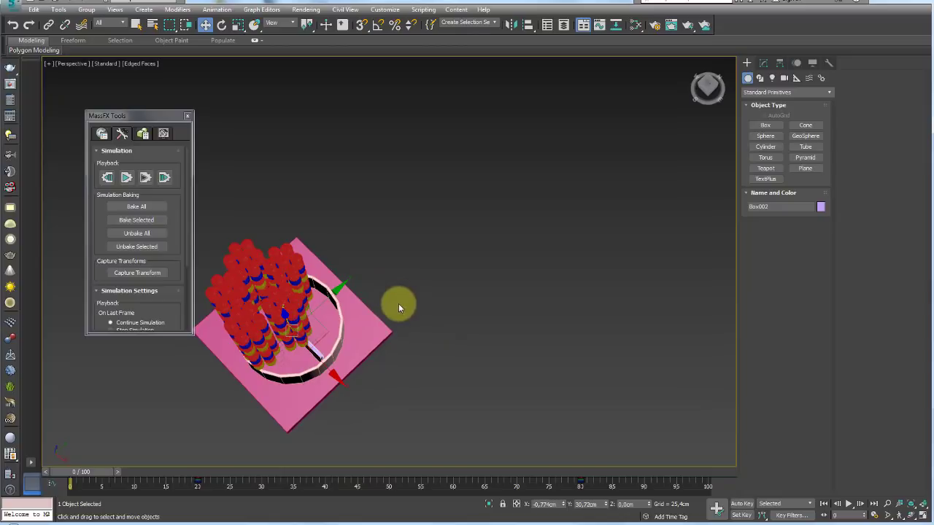
{"action": "mouse_move", "coordinate": [398, 306]}
{"action": "middle_mouse_down", "text": "alt"}
{"action": "mouse_move", "coordinate": [453, 273]}
{"action": "mouse_move", "coordinate": [598, 246]}
{"action": "mouse_move", "coordinate": [483, 327]}
{"action": "mouse_move", "coordinate": [475, 308]}
{"action": "mouse_move", "coordinate": [485, 294]}
{"action": "middle_mouse_up", "text": "alt"}
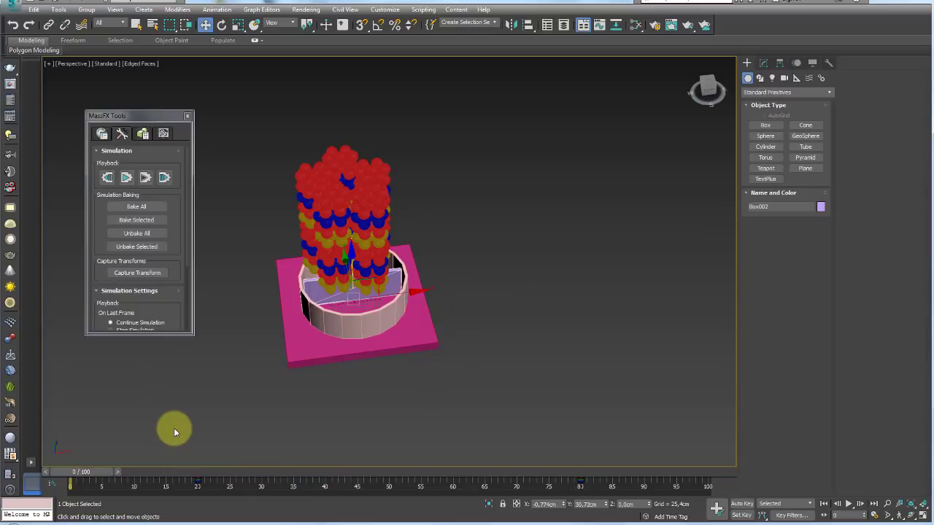
{"action": "middle_click_drag", "start_coordinate": [548, 258], "coordinate": [456, 271]}
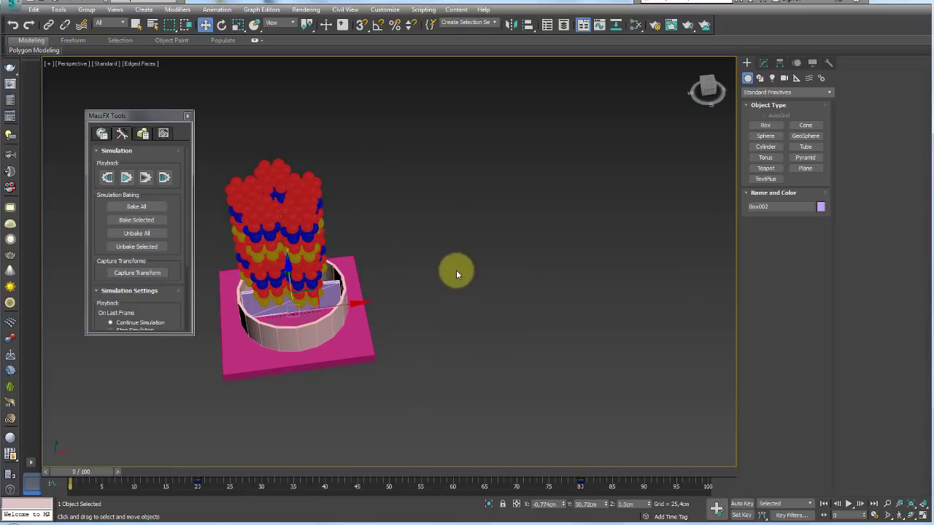
- Draw a new cylinder beside the drum with 3 height segments
{"action": "left_click", "coordinate": [765, 147]}
{"action": "left_click_drag", "start_coordinate": [550, 352], "coordinate": [605, 377]}
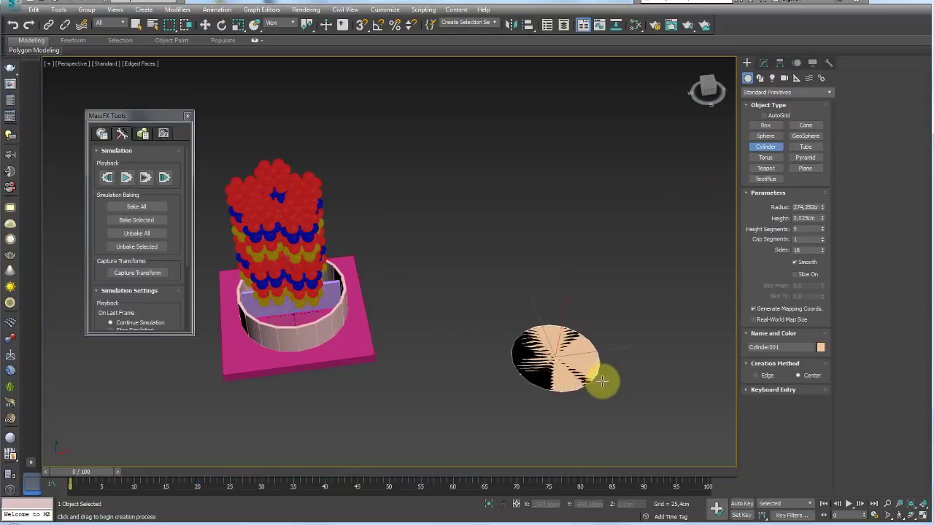
{"action": "scroll", "coordinate": [620, 292], "scroll_direction": "up", "scroll_amount": 3}
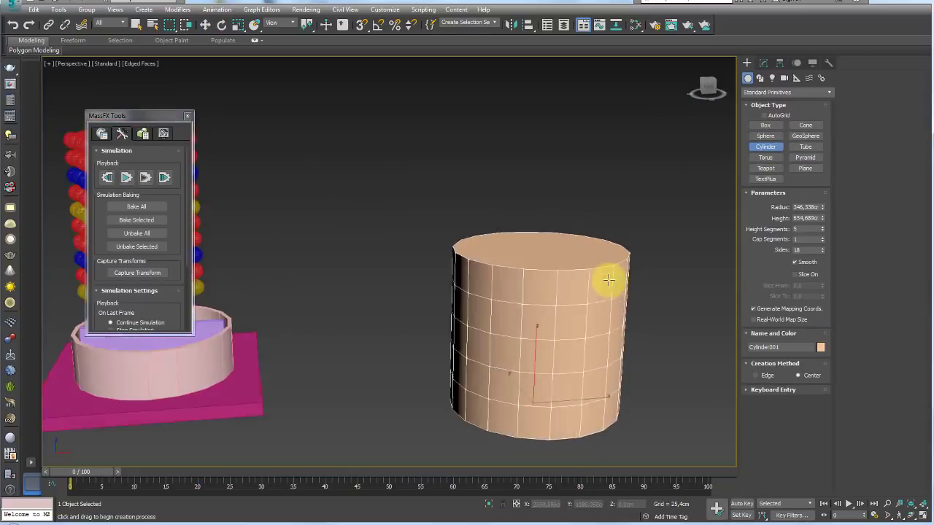
{"action": "scroll", "coordinate": [606, 277], "scroll_direction": "down", "scroll_amount": 3}
{"action": "left_click", "coordinate": [611, 320]}
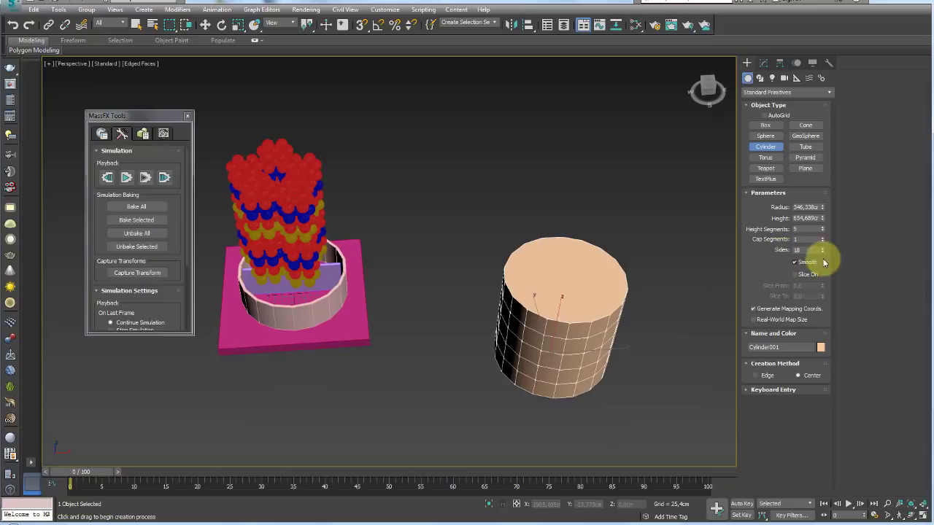
{"action": "right_click", "coordinate": [824, 232]}
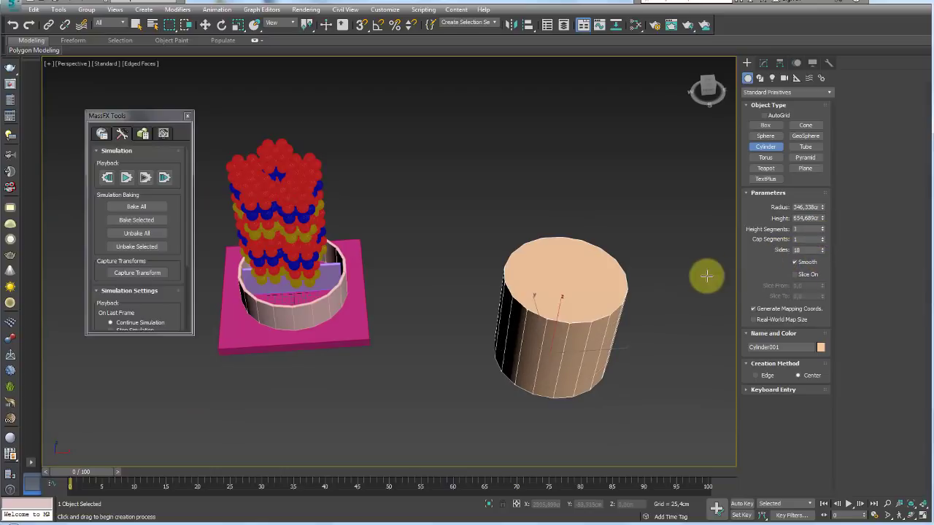
{"action": "left_click", "coordinate": [822, 227]}
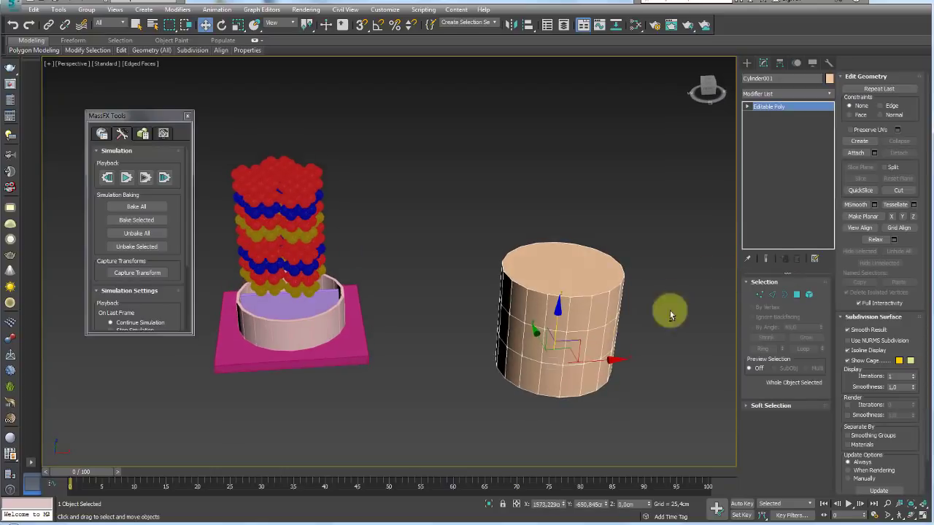
- Convert the cylinder to Editable Poly and delete its top polygon
{"action": "left_click", "coordinate": [799, 297]}
{"action": "left_click", "coordinate": [562, 286]}
{"action": "key", "text": "Delete"}
{"action": "middle_click_drag", "start_coordinate": [579, 298], "coordinate": [567, 331], "text": "alt"}
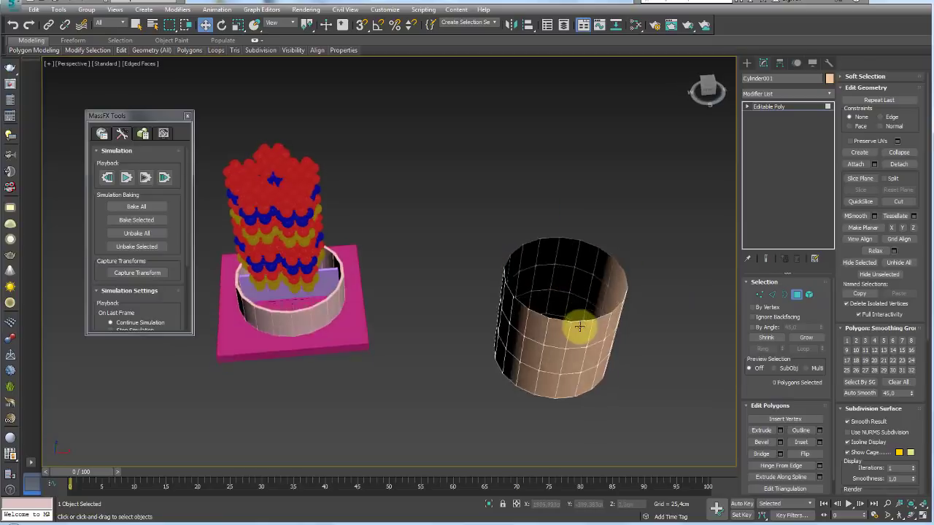
- Inset the bottom polygon, collapse it to a central point, and exit polygon mode
{"action": "left_click", "coordinate": [567, 330]}
{"action": "left_click", "coordinate": [811, 444]}
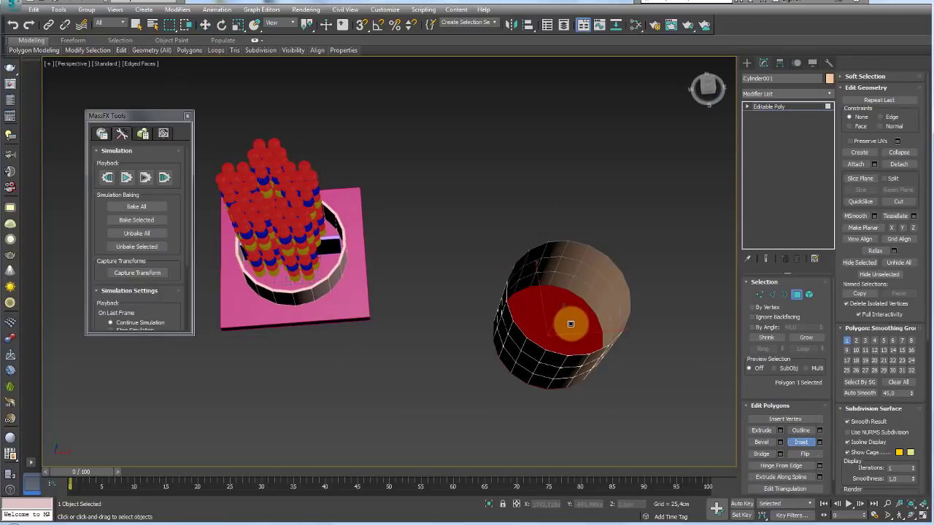
{"action": "left_click_drag", "start_coordinate": [566, 316], "coordinate": [515, 150]}
{"action": "key", "text": "w"}
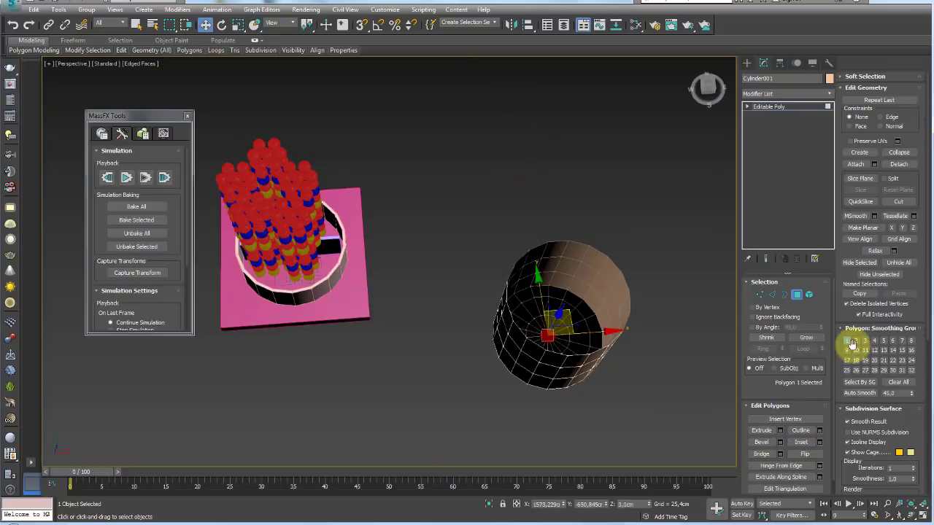
{"action": "middle_click_drag", "start_coordinate": [659, 354], "coordinate": [540, 343], "text": "alt"}
{"action": "scroll", "coordinate": [540, 343], "scroll_direction": "up", "scroll_amount": 4}
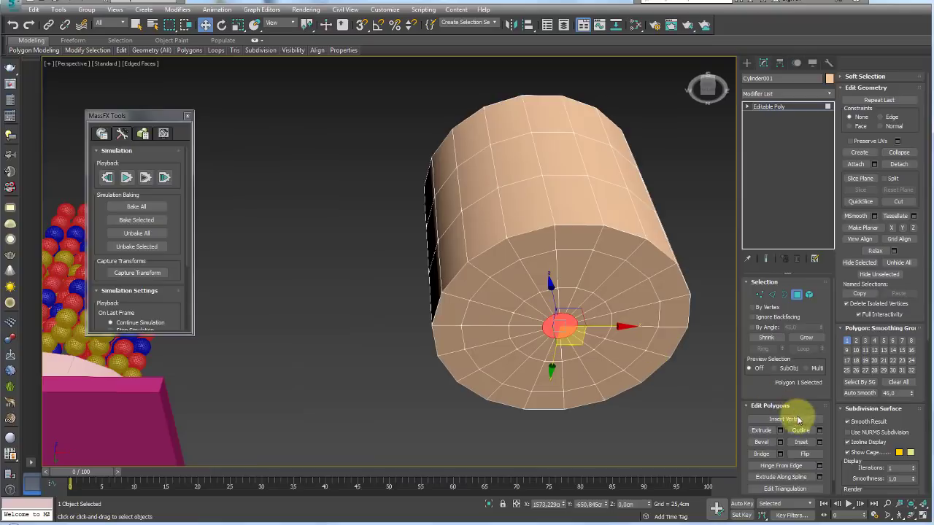
{"action": "left_click", "coordinate": [899, 153]}
{"action": "middle_click_drag", "start_coordinate": [579, 260], "coordinate": [614, 314], "text": "alt"}
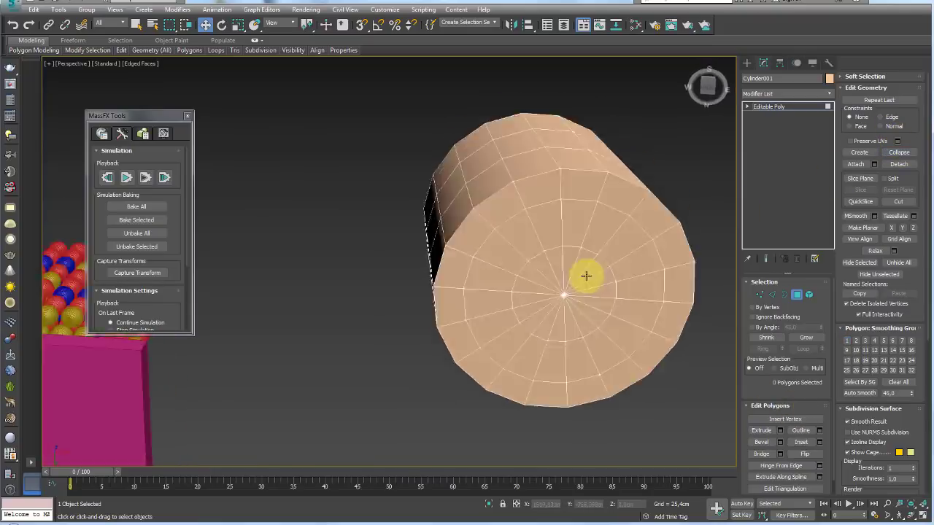
{"action": "left_click", "coordinate": [773, 111]}
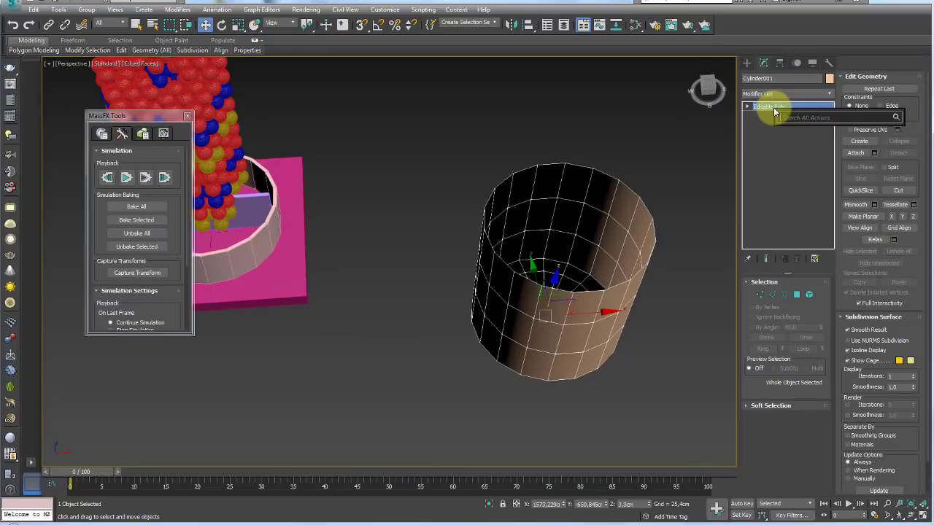
- Add a Shell modifier to the cylinder with an 11.582 cm outer amount
{"action": "type", "text": "shell"}
{"action": "key", "text": "Return"}
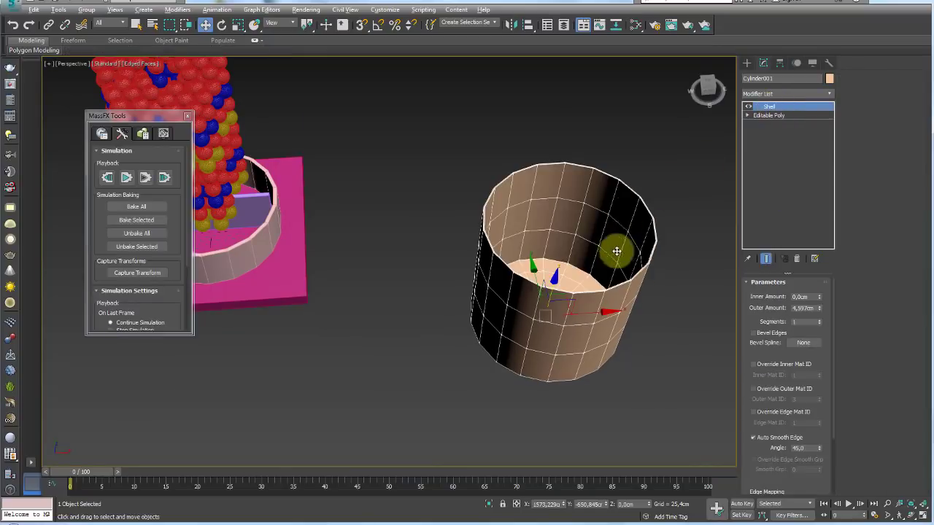
{"action": "middle_click_drag", "start_coordinate": [617, 251], "coordinate": [622, 291], "text": "alt"}
{"action": "left_click_drag", "start_coordinate": [819, 307], "coordinate": [811, 173]}
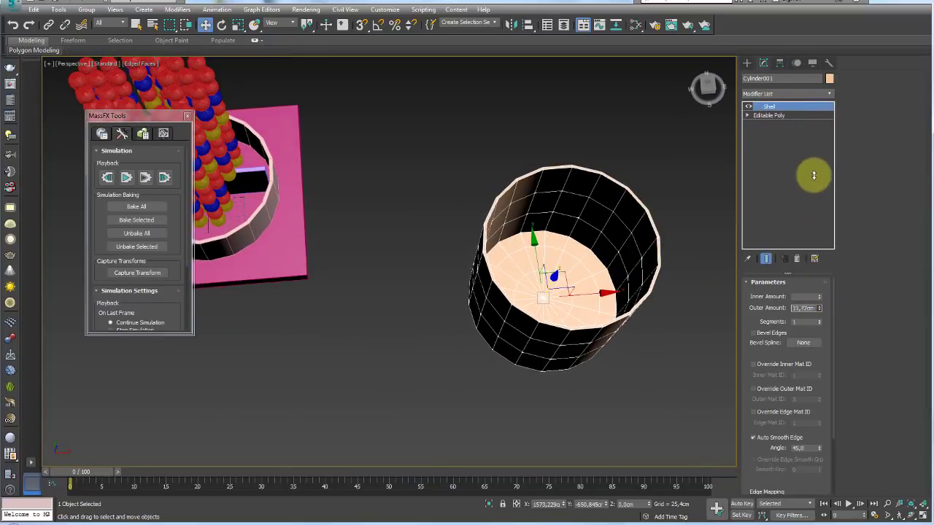
{"action": "mouse_move", "coordinate": [638, 246]}
{"action": "middle_mouse_down", "text": "alt"}
{"action": "mouse_move", "coordinate": [597, 246]}
{"action": "mouse_move", "coordinate": [511, 150]}
{"action": "mouse_move", "coordinate": [577, 233]}
{"action": "mouse_move", "coordinate": [563, 209]}
{"action": "middle_mouse_up", "text": "alt"}
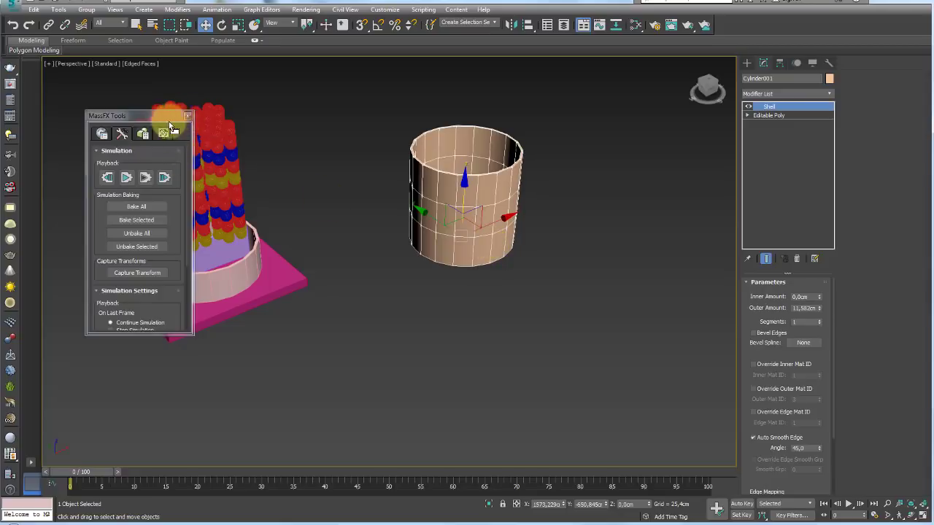
{"action": "left_click_drag", "start_coordinate": [168, 116], "coordinate": [148, 90]}
{"action": "scroll", "coordinate": [382, 254], "scroll_direction": "up", "scroll_amount": 3}
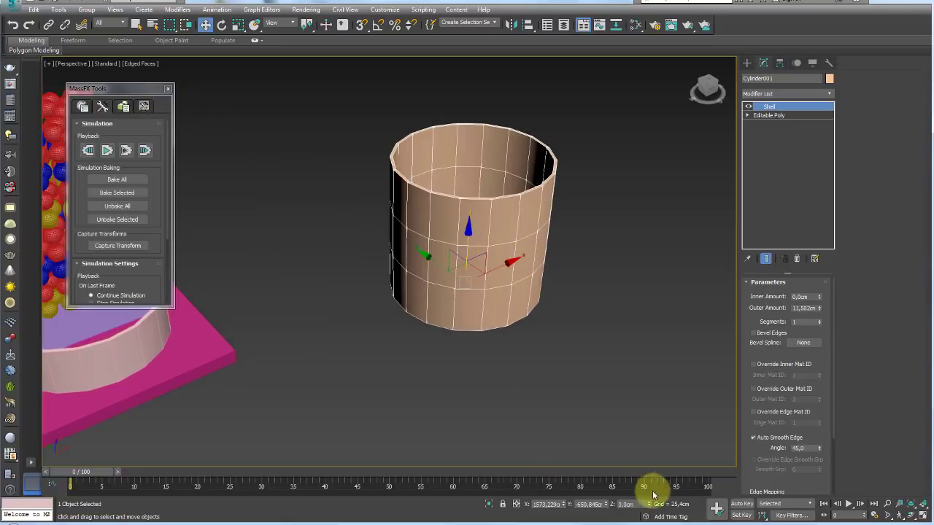
- Tilt the cylinder about 44° on X
{"action": "key", "text": "e"}
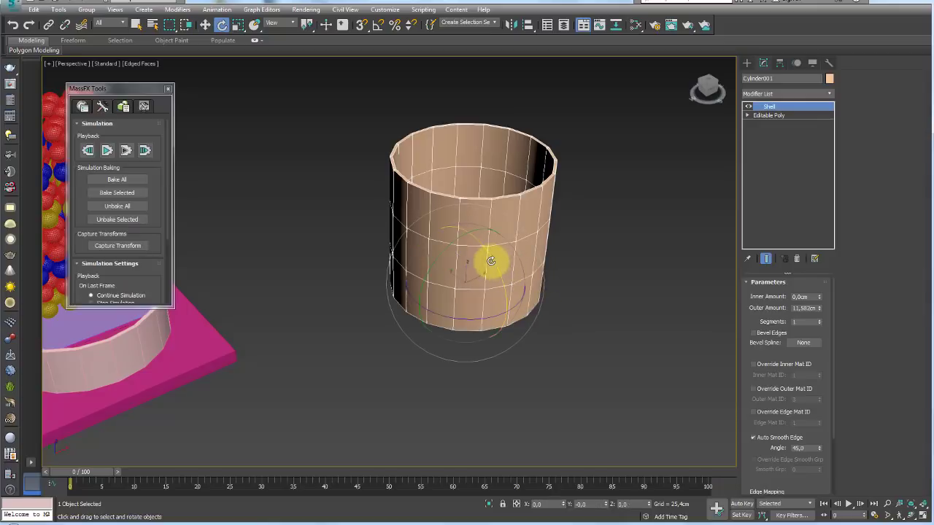
{"action": "left_click_drag", "start_coordinate": [491, 260], "coordinate": [544, 332]}
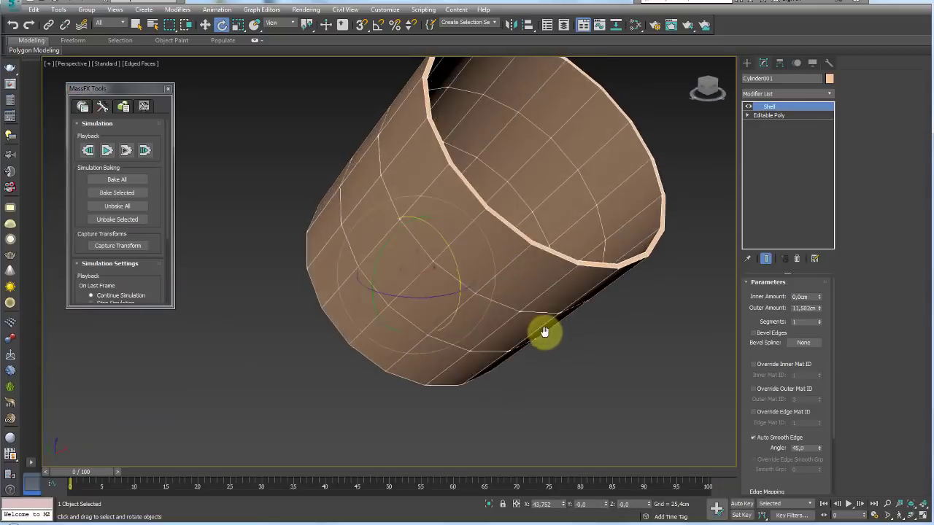
{"action": "scroll", "coordinate": [545, 332], "scroll_direction": "down", "scroll_amount": 4}
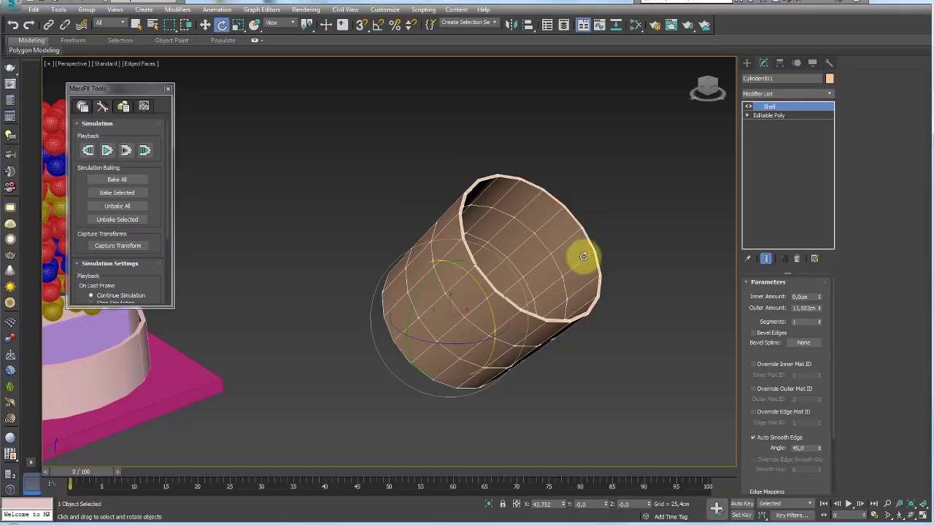
{"action": "mouse_move", "coordinate": [585, 206]}
{"action": "left_mouse_down"}
{"action": "mouse_move", "coordinate": [473, 313]}
{"action": "mouse_move", "coordinate": [474, 332]}
{"action": "left_mouse_up"}
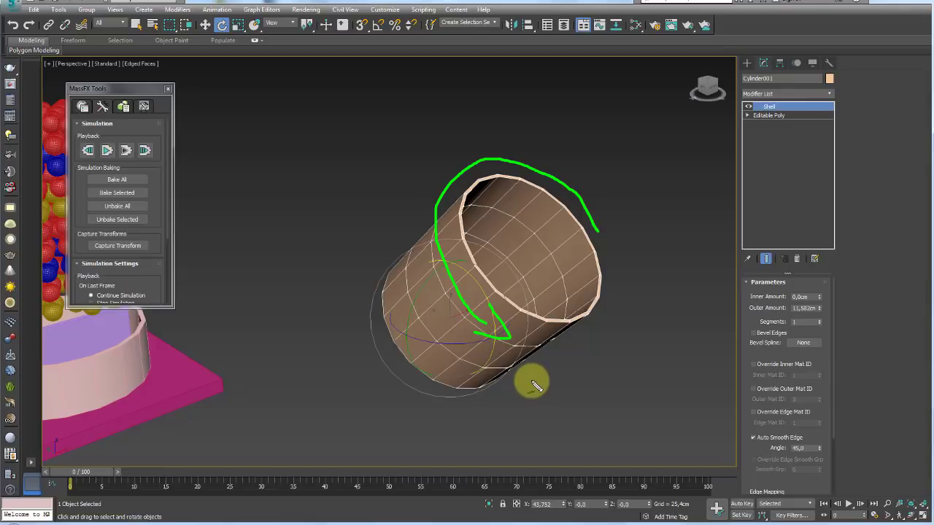
- With Auto Key on, rotate the drum about 59° around its own axis at frame 30
{"action": "left_click", "coordinate": [292, 24]}
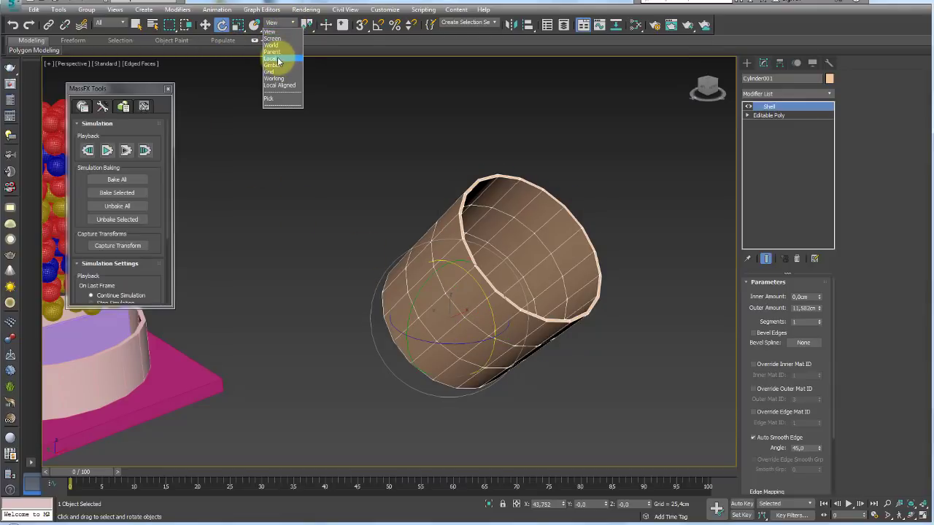
{"action": "mouse_move", "coordinate": [398, 305]}
{"action": "left_mouse_down"}
{"action": "mouse_move", "coordinate": [414, 293]}
{"action": "mouse_move", "coordinate": [386, 236]}
{"action": "left_mouse_up"}
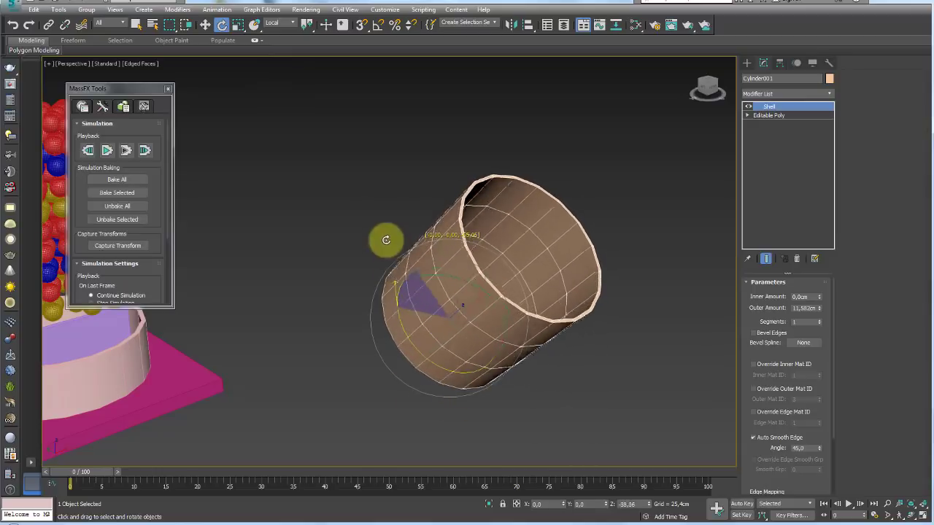
{"action": "left_click", "coordinate": [744, 504]}
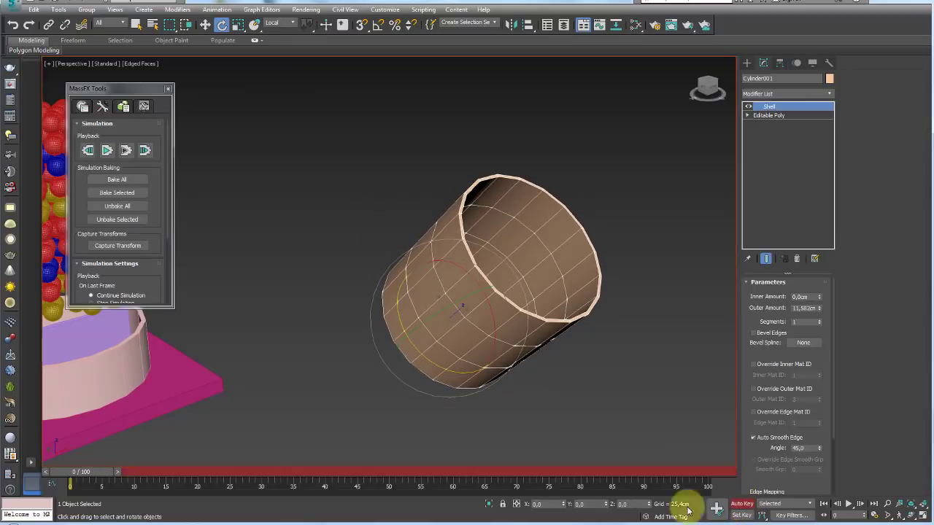
{"action": "left_click_drag", "start_coordinate": [76, 477], "coordinate": [260, 479]}
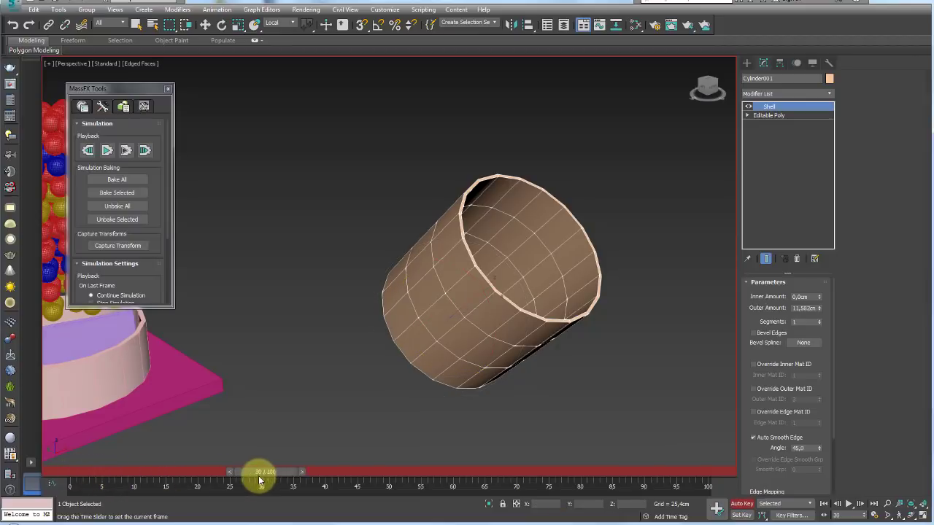
{"action": "left_click_drag", "start_coordinate": [398, 306], "coordinate": [415, 374]}
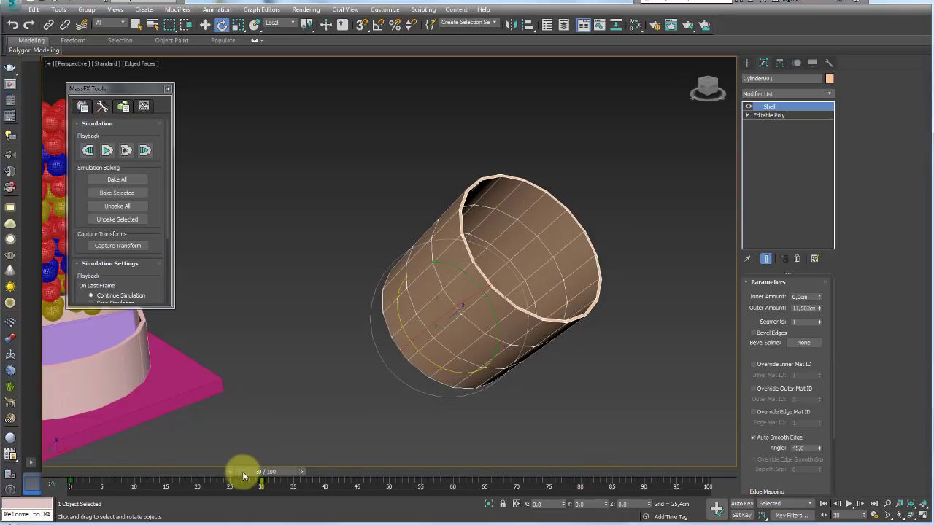
{"action": "mouse_move", "coordinate": [243, 471]}
{"action": "left_mouse_down"}
{"action": "mouse_move", "coordinate": [63, 473]}
{"action": "mouse_move", "coordinate": [276, 471]}
{"action": "mouse_move", "coordinate": [6, 467]}
{"action": "mouse_move", "coordinate": [248, 474]}
{"action": "left_mouse_up"}
- Check the rotation across frames 0–30 and rotate the drum a little further
{"action": "key", "text": "e"}
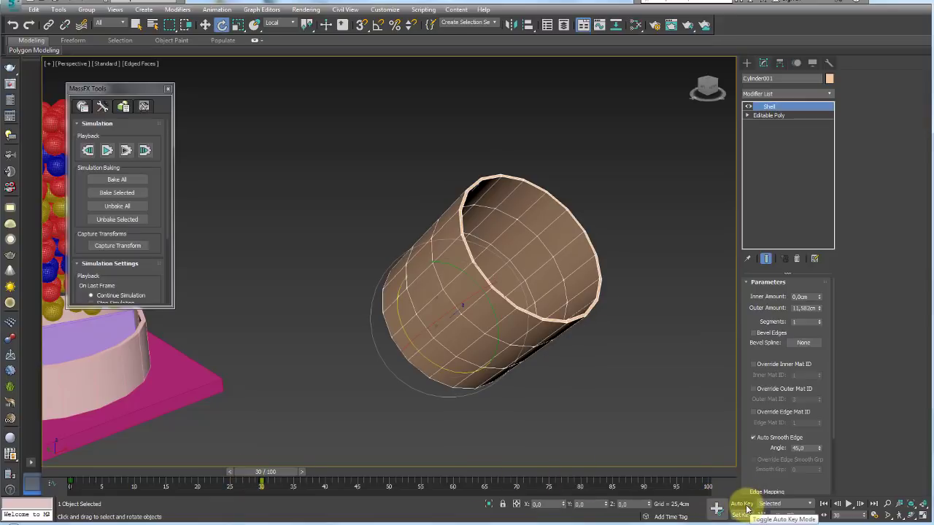
{"action": "left_click", "coordinate": [742, 504]}
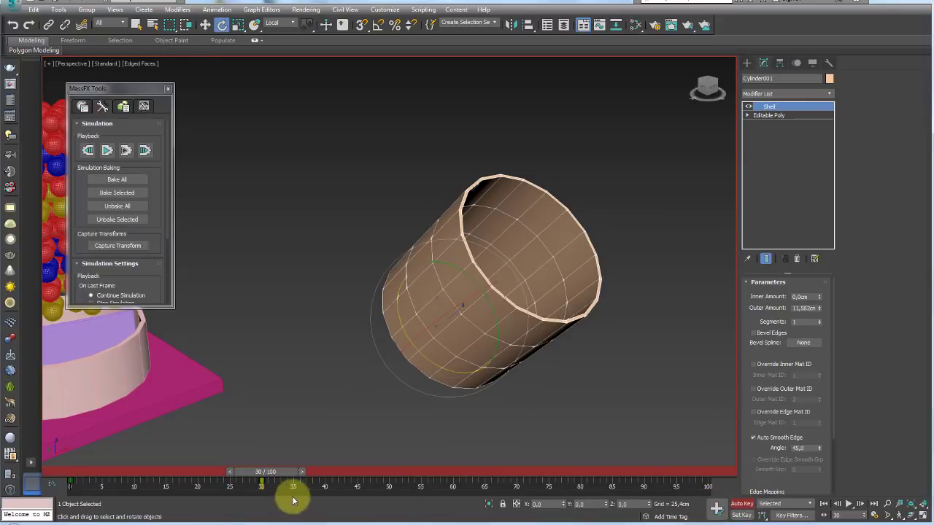
{"action": "mouse_move", "coordinate": [262, 476]}
{"action": "left_mouse_down"}
{"action": "mouse_move", "coordinate": [69, 473]}
{"action": "mouse_move", "coordinate": [263, 473]}
{"action": "left_mouse_up"}
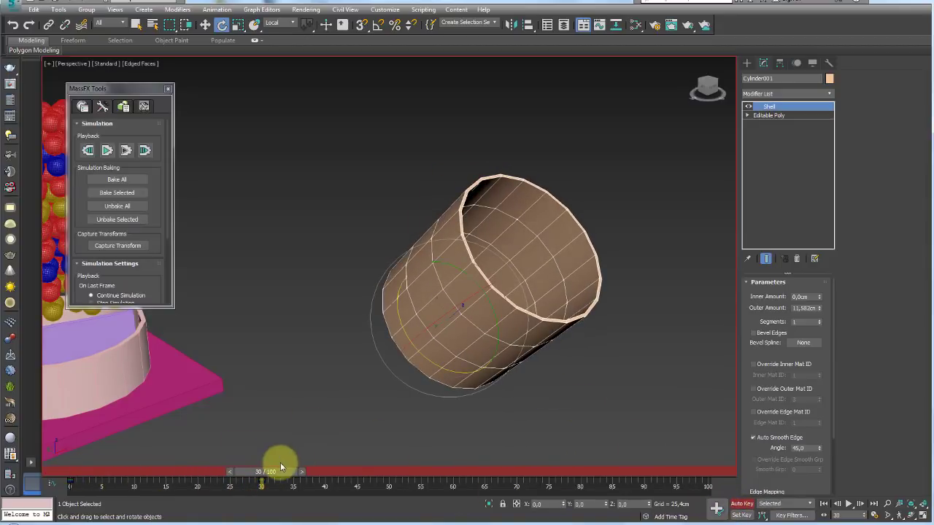
{"action": "mouse_move", "coordinate": [281, 470]}
{"action": "left_mouse_down"}
{"action": "mouse_move", "coordinate": [152, 481]}
{"action": "mouse_move", "coordinate": [279, 477]}
{"action": "left_mouse_up"}
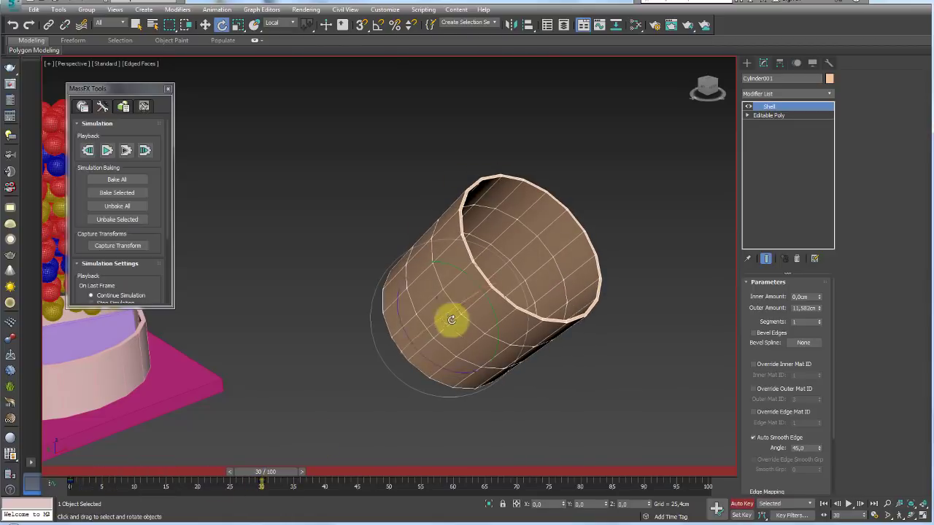
{"action": "left_click_drag", "start_coordinate": [399, 323], "coordinate": [511, 503]}
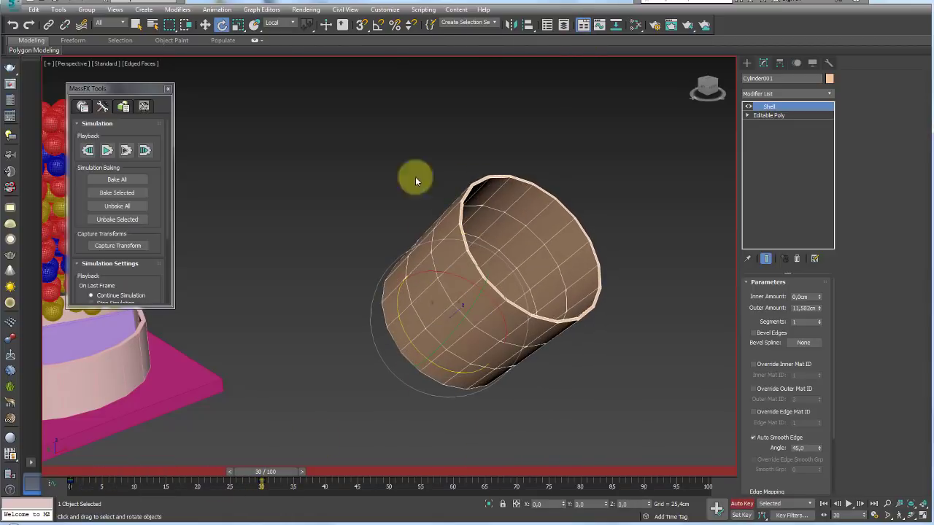
{"action": "mouse_move", "coordinate": [265, 472]}
{"action": "left_mouse_down"}
{"action": "mouse_move", "coordinate": [79, 480]}
{"action": "mouse_move", "coordinate": [272, 467]}
{"action": "mouse_move", "coordinate": [26, 467]}
{"action": "mouse_move", "coordinate": [288, 459]}
{"action": "mouse_move", "coordinate": [83, 475]}
{"action": "mouse_move", "coordinate": [273, 474]}
{"action": "mouse_move", "coordinate": [70, 475]}
{"action": "left_mouse_up"}
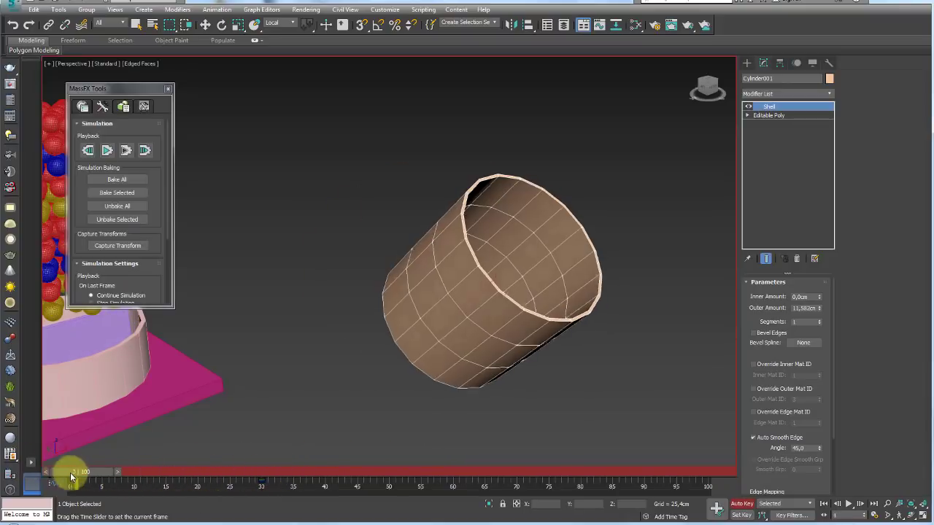
- Deselect the drum cylinder and turn off Auto Key
{"action": "scroll", "coordinate": [452, 321], "scroll_direction": "down", "scroll_amount": 3}
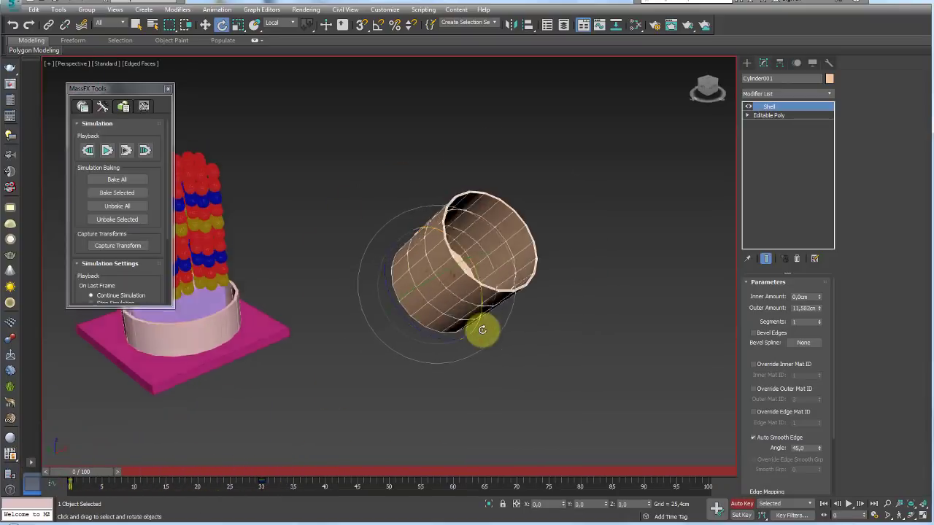
{"action": "left_click", "coordinate": [566, 318]}
{"action": "mouse_move", "coordinate": [557, 322]}
{"action": "middle_mouse_down", "text": "alt"}
{"action": "mouse_move", "coordinate": [520, 287]}
{"action": "mouse_move", "coordinate": [437, 240]}
{"action": "middle_mouse_up", "text": "alt"}
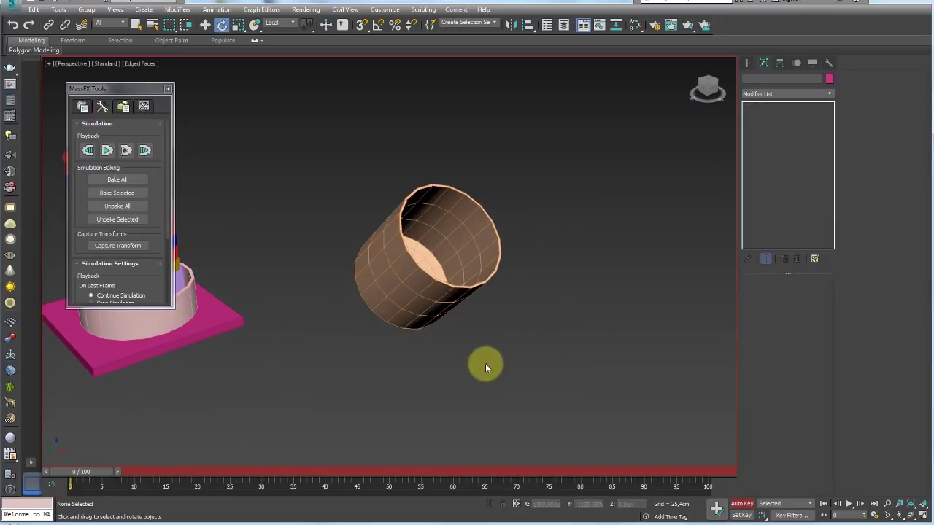
{"action": "left_click", "coordinate": [746, 505]}
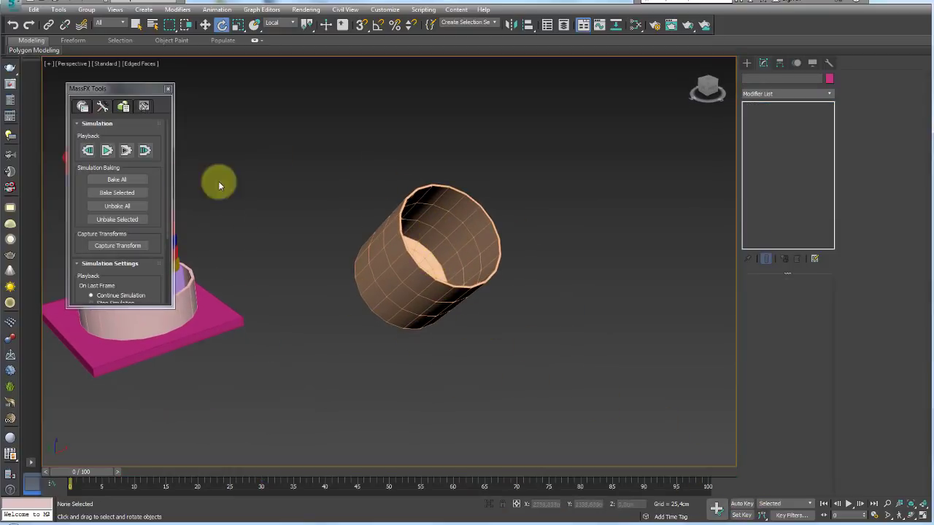
- Reframe the view and draw a Dummy helper box just below the drum cylinder
{"action": "middle_click_drag", "start_coordinate": [390, 239], "coordinate": [401, 257]}
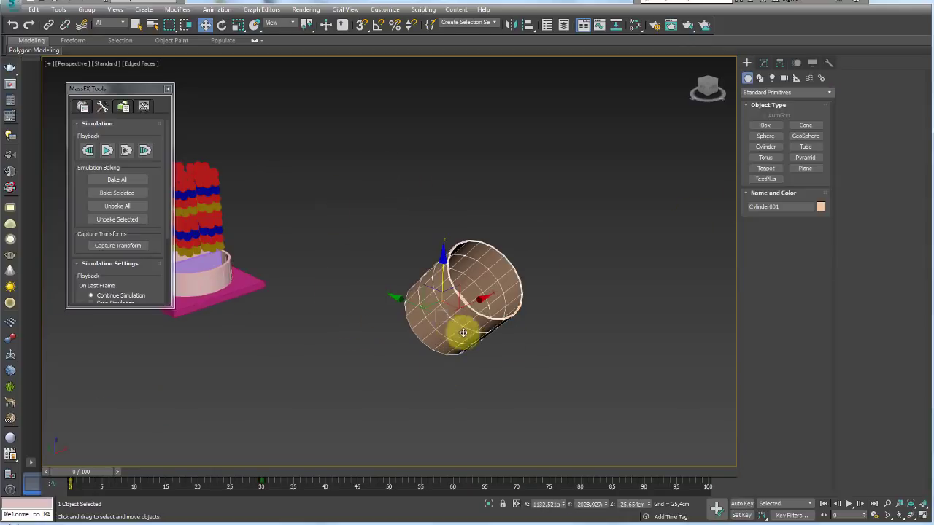
{"action": "middle_click_drag", "start_coordinate": [462, 332], "coordinate": [511, 315], "text": "alt"}
{"action": "mouse_move", "coordinate": [455, 289]}
{"action": "middle_mouse_down", "text": "alt"}
{"action": "mouse_move", "coordinate": [473, 323]}
{"action": "mouse_move", "coordinate": [496, 319]}
{"action": "mouse_move", "coordinate": [506, 282]}
{"action": "middle_mouse_up", "text": "alt"}
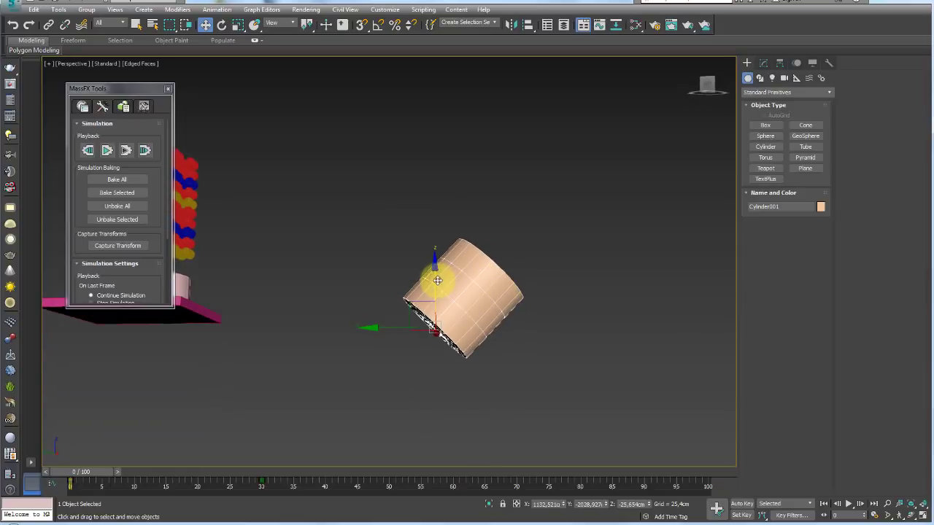
{"action": "mouse_move", "coordinate": [436, 280]}
{"action": "middle_mouse_down", "text": "alt"}
{"action": "mouse_move", "coordinate": [433, 246]}
{"action": "mouse_move", "coordinate": [528, 273]}
{"action": "mouse_move", "coordinate": [547, 338]}
{"action": "mouse_move", "coordinate": [708, 222]}
{"action": "middle_mouse_up", "text": "alt"}
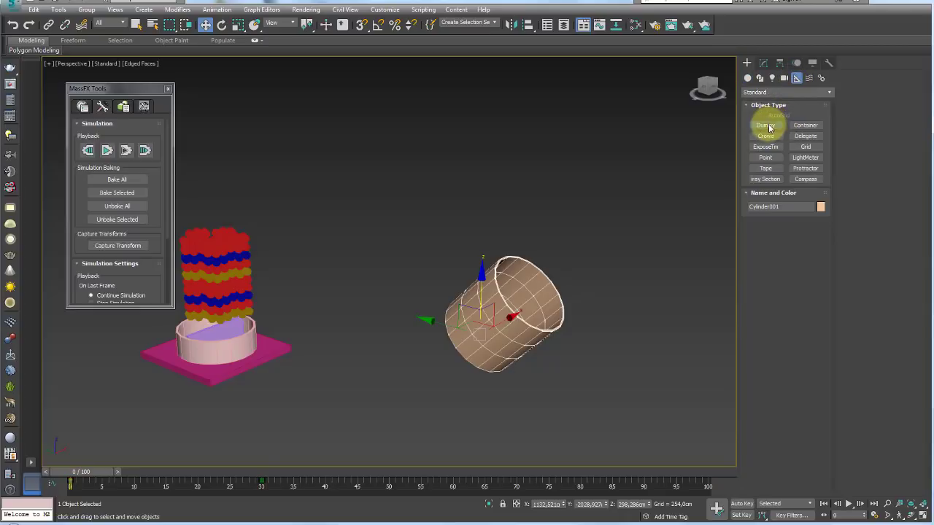
{"action": "left_click", "coordinate": [769, 128]}
{"action": "left_click_drag", "start_coordinate": [566, 386], "coordinate": [583, 390]}
- Align Dummy001 to Cylinder001 and slide it along to the drum's end
{"action": "mouse_move", "coordinate": [594, 398]}
{"action": "middle_mouse_down", "text": "alt"}
{"action": "mouse_move", "coordinate": [559, 367]}
{"action": "mouse_move", "coordinate": [579, 371]}
{"action": "mouse_move", "coordinate": [485, 305]}
{"action": "mouse_move", "coordinate": [496, 267]}
{"action": "middle_mouse_up", "text": "alt"}
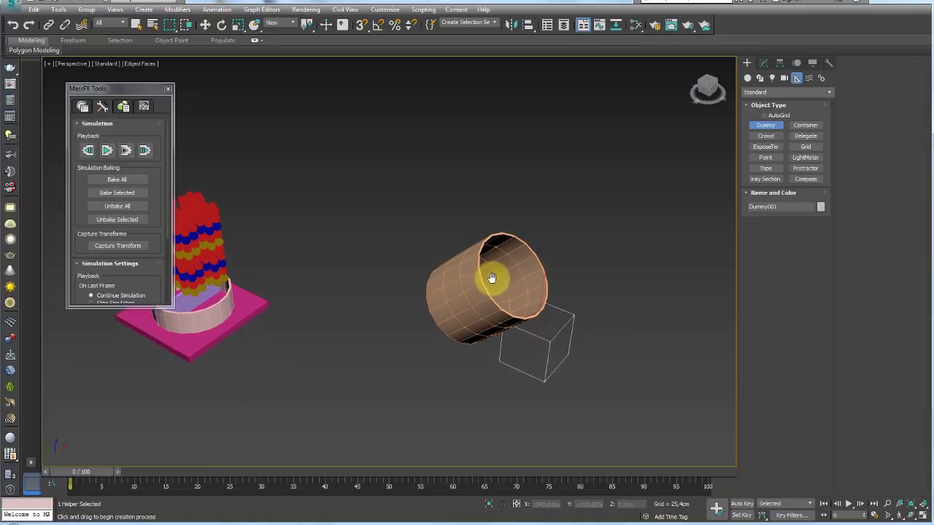
{"action": "left_click", "coordinate": [529, 25]}
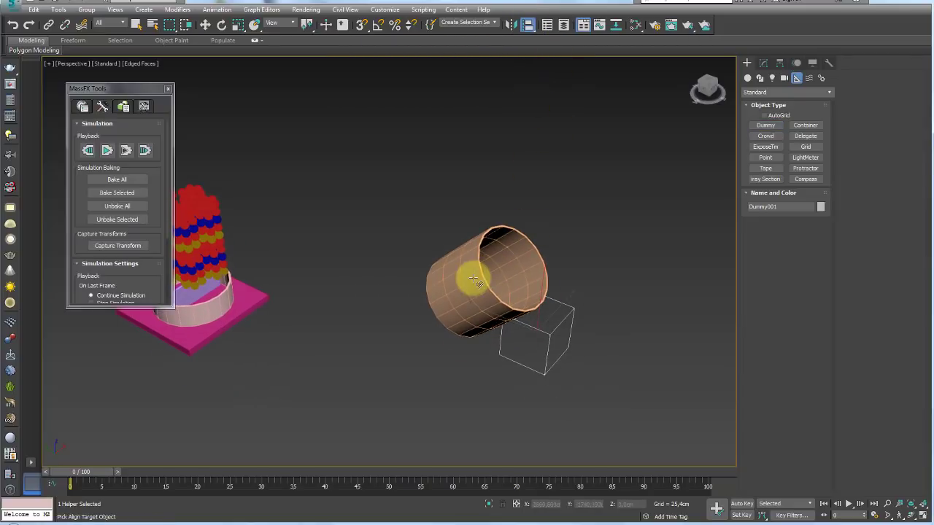
{"action": "left_click", "coordinate": [473, 284]}
{"action": "left_click", "coordinate": [486, 338]}
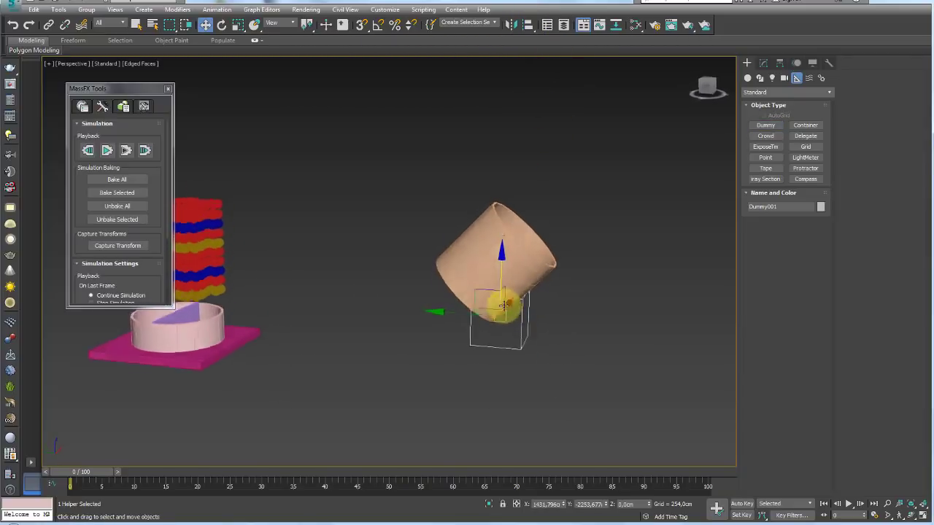
{"action": "middle_click_drag", "start_coordinate": [501, 309], "coordinate": [494, 292], "text": "alt"}
{"action": "left_click_drag", "start_coordinate": [492, 291], "coordinate": [315, 393]}
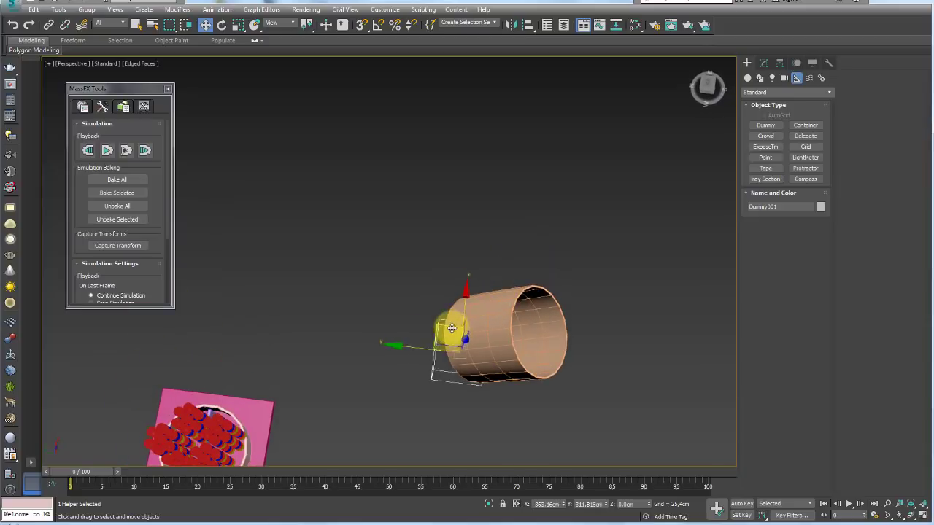
{"action": "middle_click_drag", "start_coordinate": [388, 374], "coordinate": [491, 280], "text": "alt"}
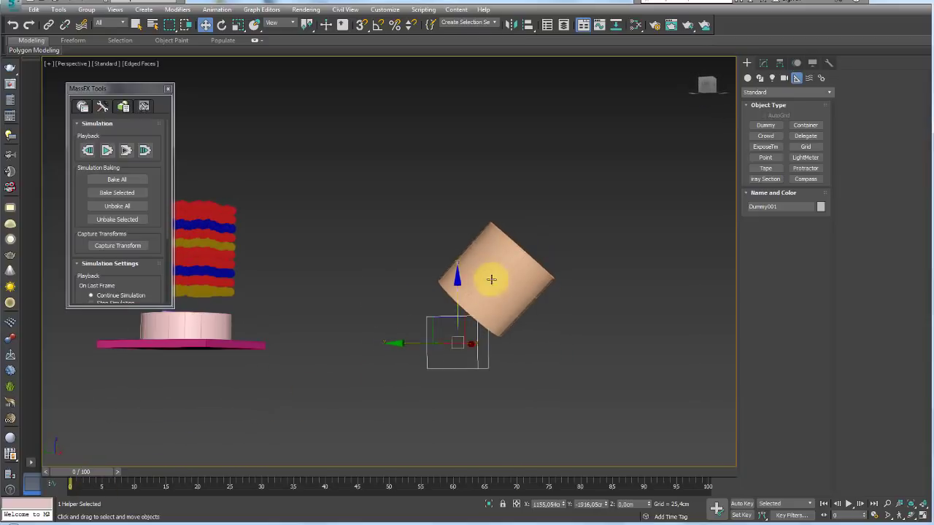
{"action": "left_click", "coordinate": [32, 25]}
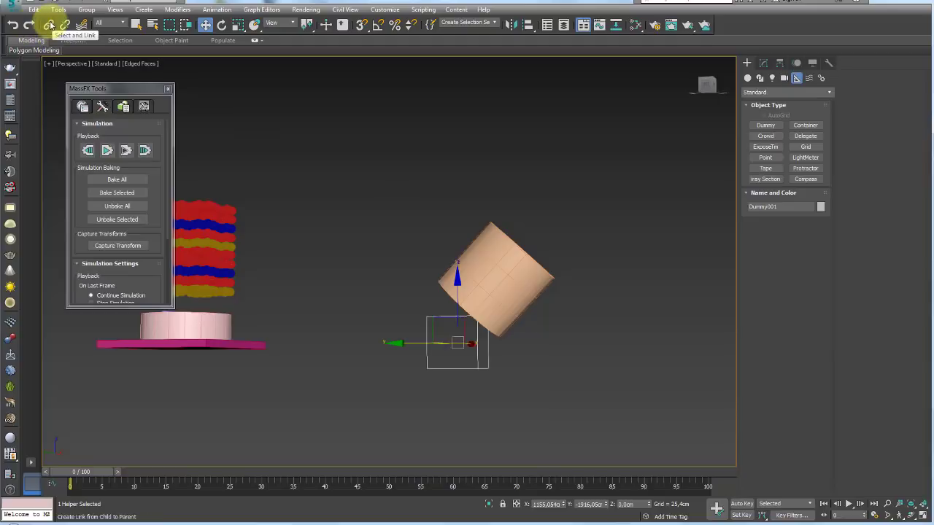
- Link Cylinder001 as a child of Dummy001 and move the dummy to test it
{"action": "left_click", "coordinate": [48, 26]}
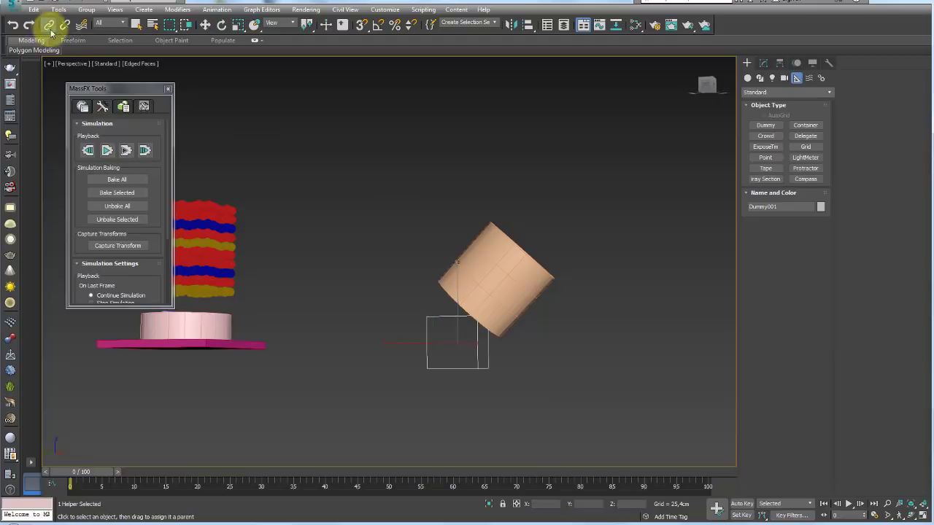
{"action": "left_click", "coordinate": [501, 277]}
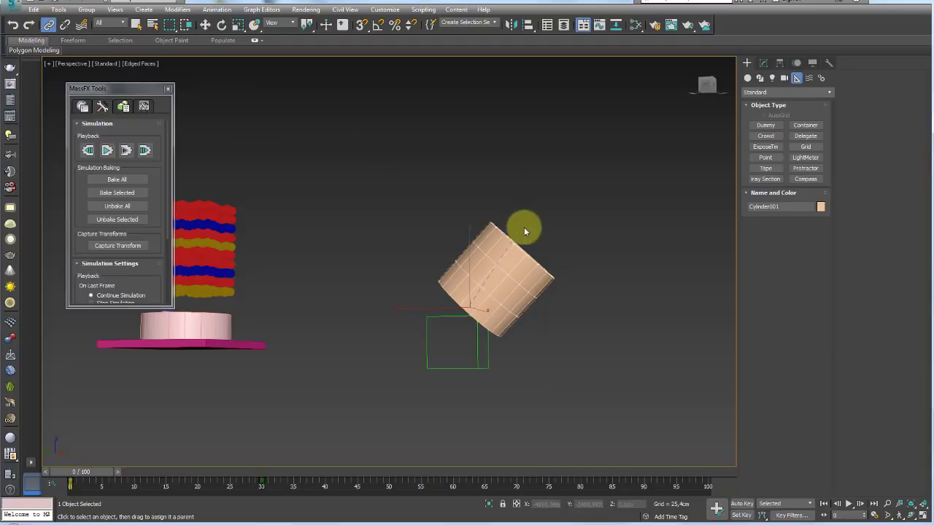
{"action": "key", "text": "w"}
{"action": "left_click", "coordinate": [452, 327]}
{"action": "mouse_move", "coordinate": [451, 317]}
{"action": "left_mouse_down"}
{"action": "mouse_move", "coordinate": [442, 223]}
{"action": "mouse_move", "coordinate": [520, 234]}
{"action": "mouse_move", "coordinate": [423, 340]}
{"action": "mouse_move", "coordinate": [377, 242]}
{"action": "mouse_move", "coordinate": [498, 208]}
{"action": "mouse_move", "coordinate": [448, 302]}
{"action": "left_mouse_up"}
{"action": "scroll", "coordinate": [495, 355], "scroll_direction": "up", "scroll_amount": 3}
- Return to frame 0, turn on key recording, and select the dummy box
{"action": "scroll", "coordinate": [495, 353], "scroll_direction": "down", "scroll_amount": 4}
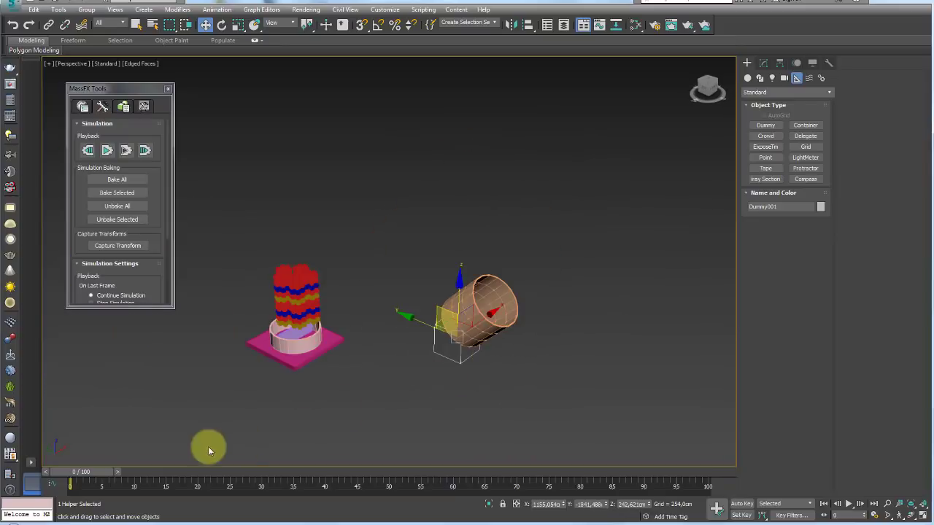
{"action": "mouse_move", "coordinate": [79, 476]}
{"action": "left_mouse_down"}
{"action": "mouse_move", "coordinate": [314, 476]}
{"action": "mouse_move", "coordinate": [18, 475]}
{"action": "left_mouse_up"}
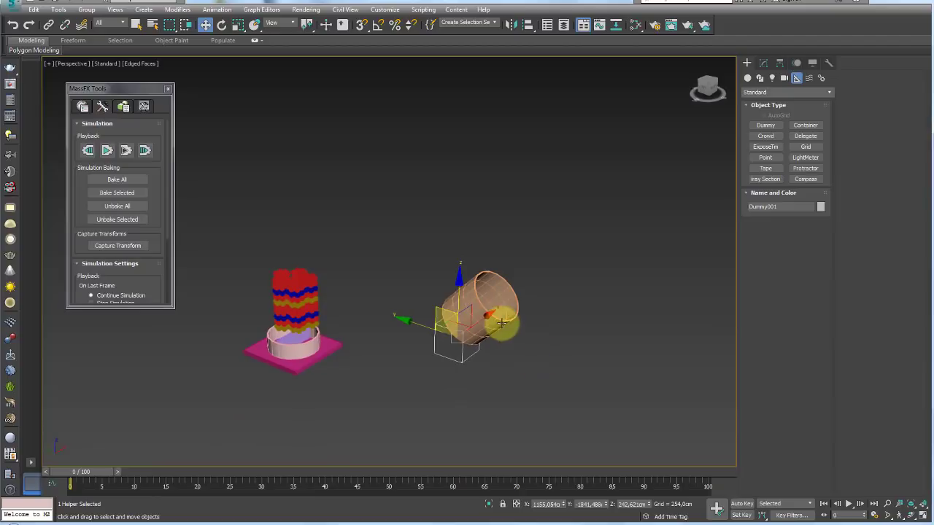
{"action": "left_click", "coordinate": [501, 323]}
{"action": "key", "text": "e"}
{"action": "key", "text": "n"}
{"action": "mouse_move", "coordinate": [389, 390]}
{"action": "middle_mouse_down", "text": "alt"}
{"action": "mouse_move", "coordinate": [411, 357]}
{"action": "mouse_move", "coordinate": [481, 356]}
{"action": "middle_mouse_up", "text": "alt"}
{"action": "scroll", "coordinate": [481, 356], "scroll_direction": "up", "scroll_amount": 3}
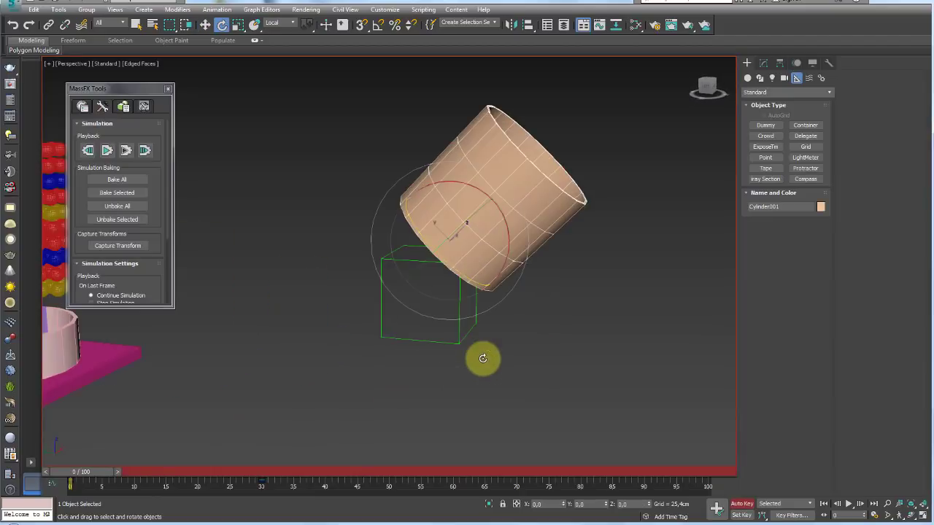
{"action": "scroll", "coordinate": [480, 357], "scroll_direction": "up", "scroll_amount": 2}
{"action": "left_click", "coordinate": [412, 334]}
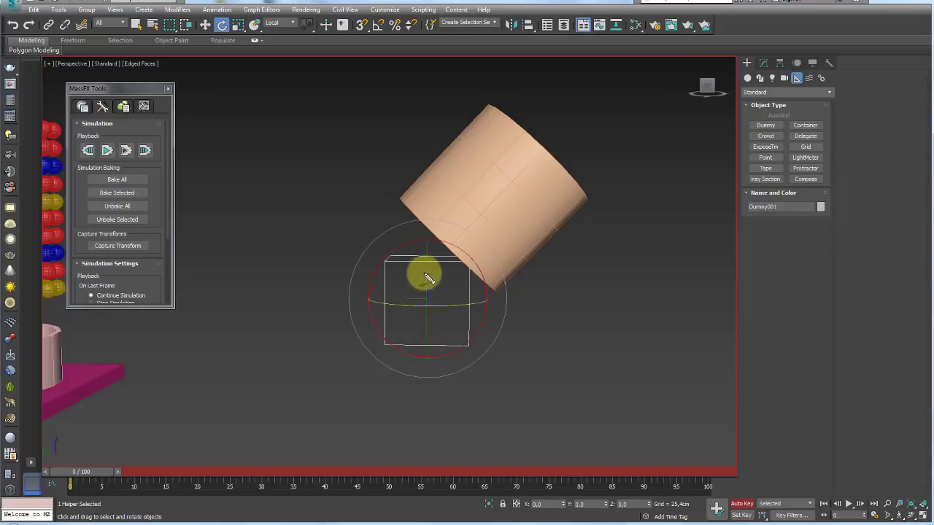
- Sketch the dummy's three axes as annotations, rotate the dummy, then turn Auto Key off
{"action": "left_click_drag", "start_coordinate": [423, 289], "coordinate": [428, 179]}
{"action": "left_click_drag", "start_coordinate": [412, 293], "coordinate": [288, 286]}
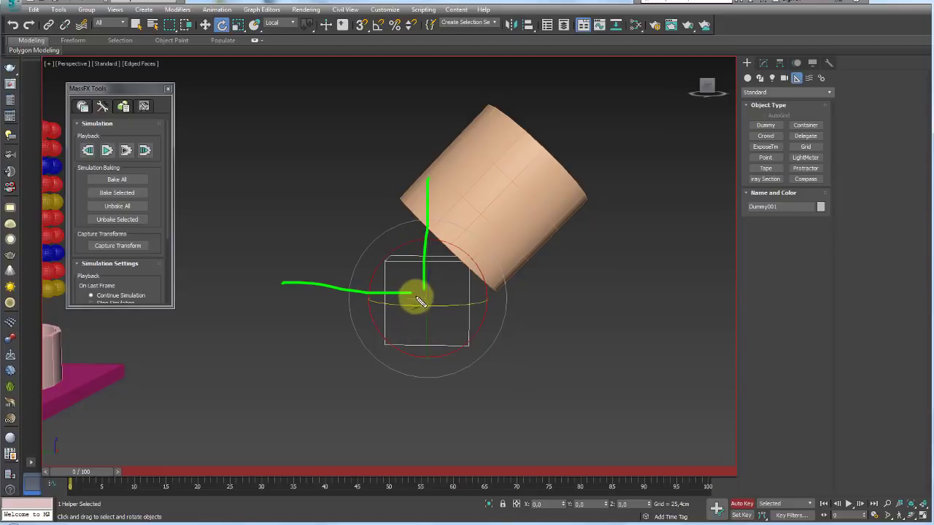
{"action": "left_click_drag", "start_coordinate": [420, 293], "coordinate": [372, 370]}
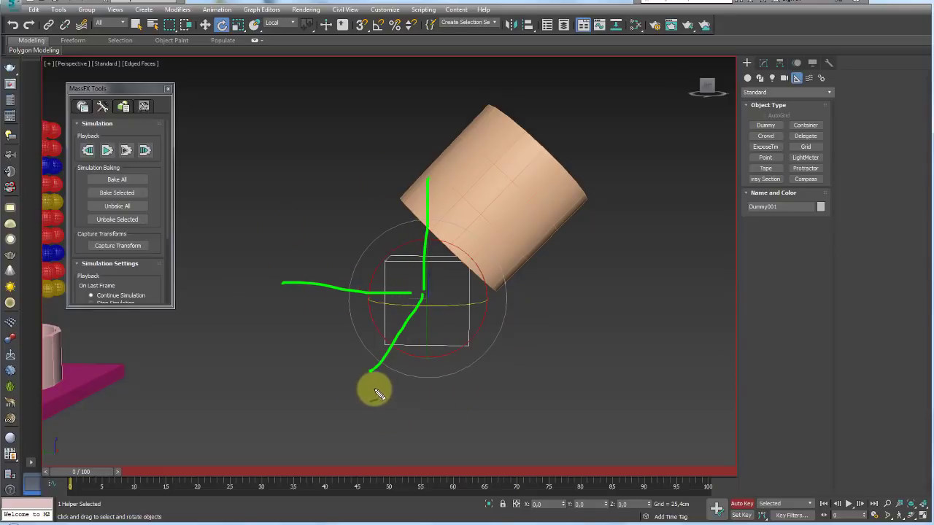
{"action": "key", "text": "Escape"}
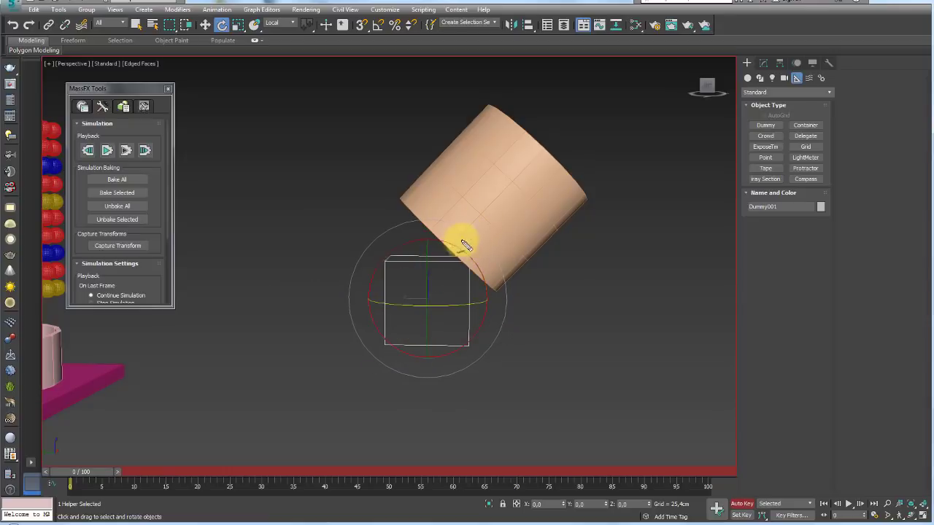
{"action": "left_click_drag", "start_coordinate": [452, 248], "coordinate": [571, 145]}
{"action": "left_click_drag", "start_coordinate": [450, 253], "coordinate": [618, 290]}
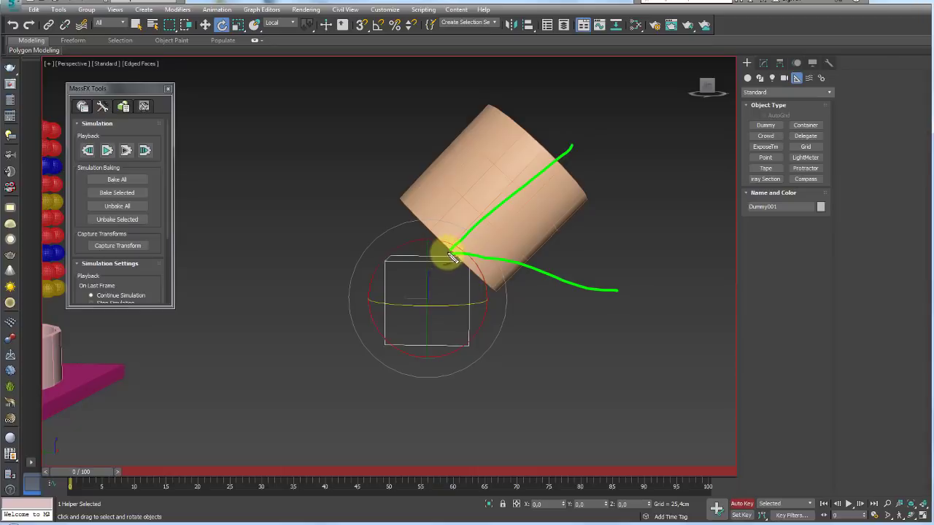
{"action": "left_click_drag", "start_coordinate": [446, 254], "coordinate": [445, 368]}
{"action": "key", "text": "Escape"}
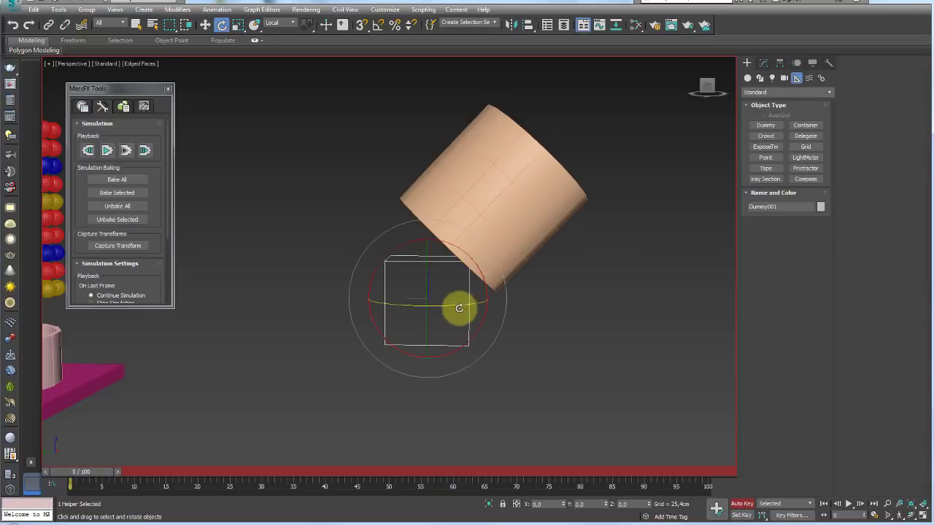
{"action": "left_click_drag", "start_coordinate": [459, 309], "coordinate": [431, 306]}
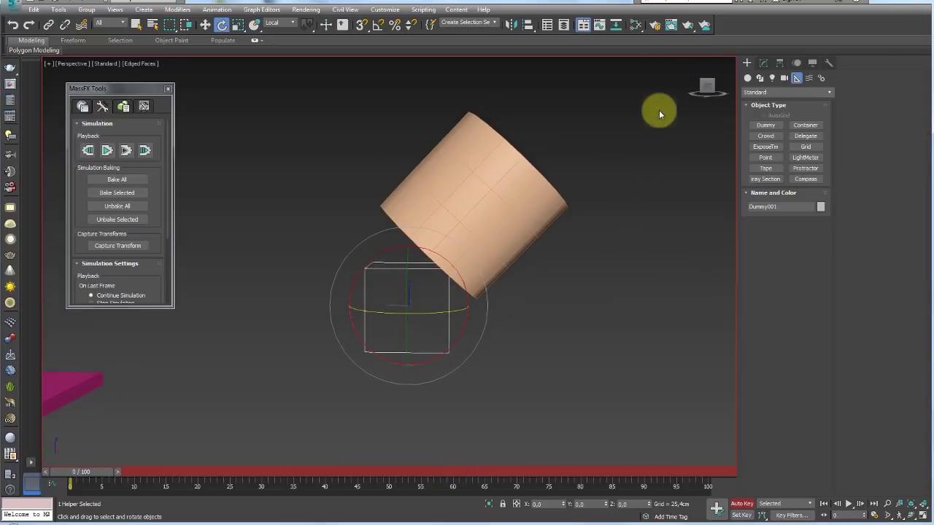
{"action": "left_click", "coordinate": [740, 504]}
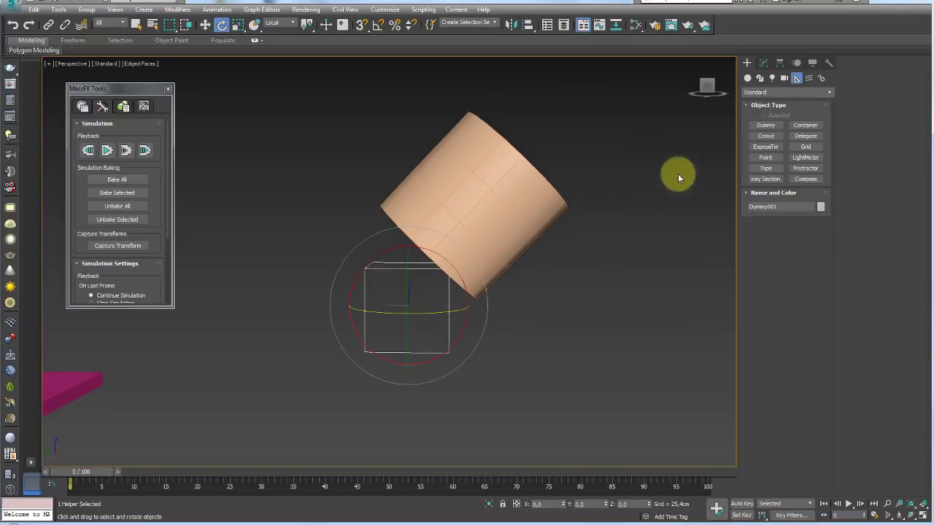
- Start aligning to the cylinder, cancel, and reselect only the dummy helper
{"action": "left_click", "coordinate": [528, 29]}
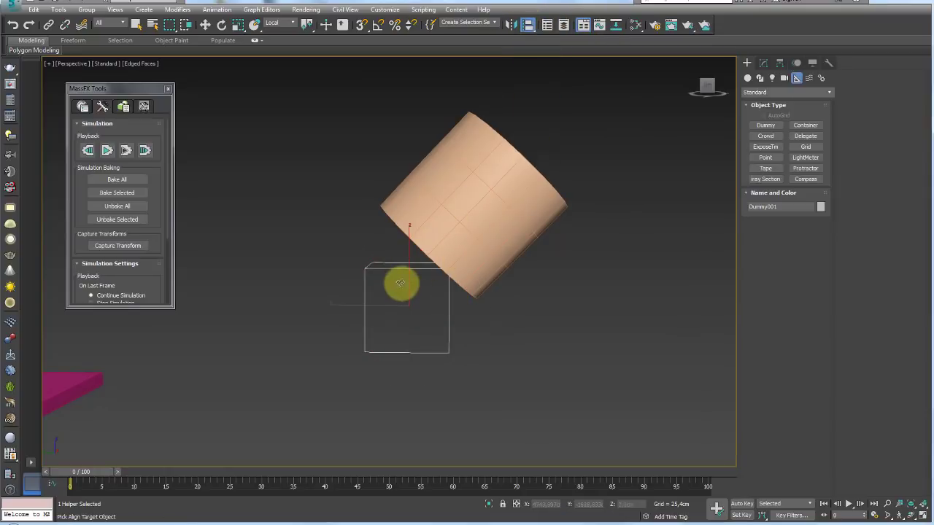
{"action": "left_click", "coordinate": [448, 214]}
{"action": "left_click_drag", "start_coordinate": [455, 175], "coordinate": [300, 179]}
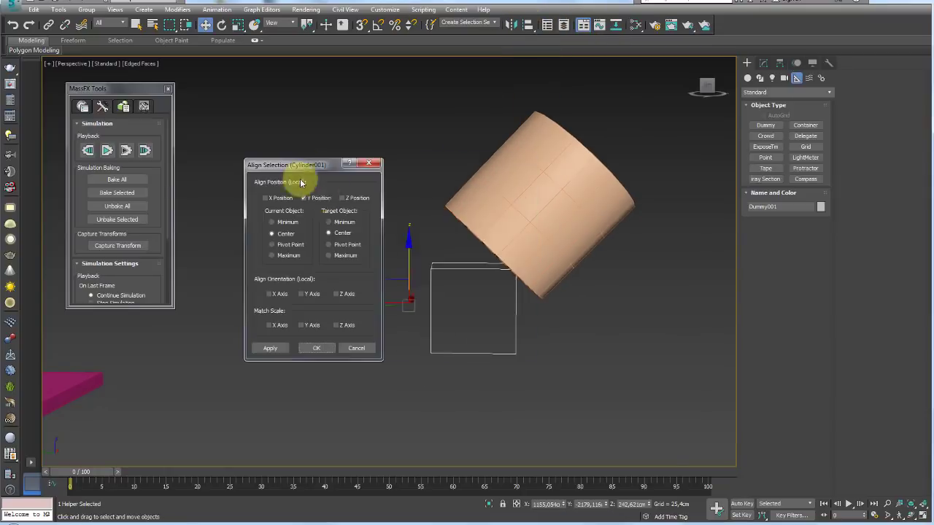
{"action": "left_click", "coordinate": [358, 348]}
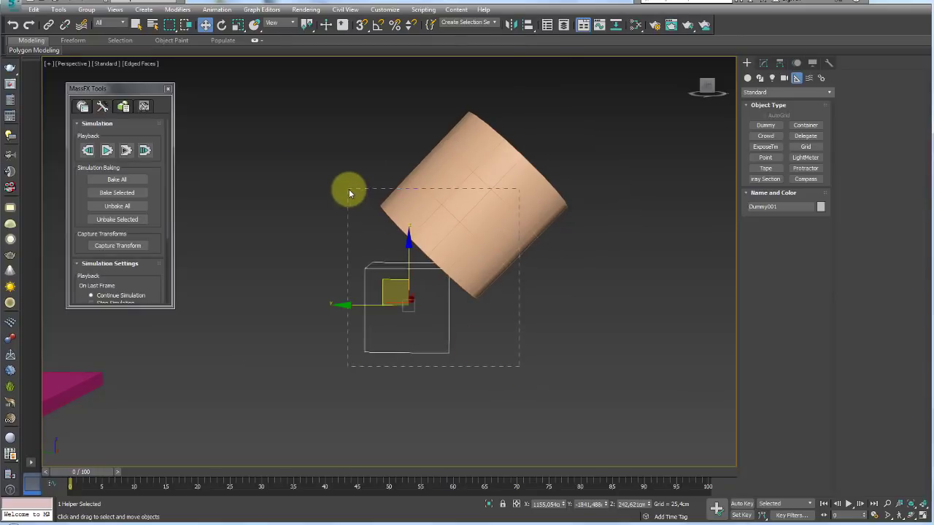
{"action": "left_click_drag", "start_coordinate": [349, 191], "coordinate": [348, 189]}
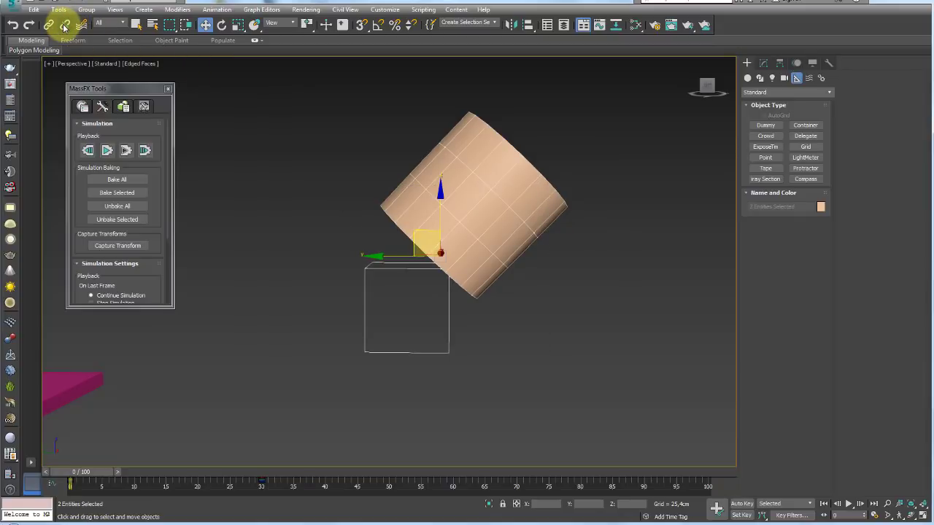
{"action": "left_click", "coordinate": [326, 287]}
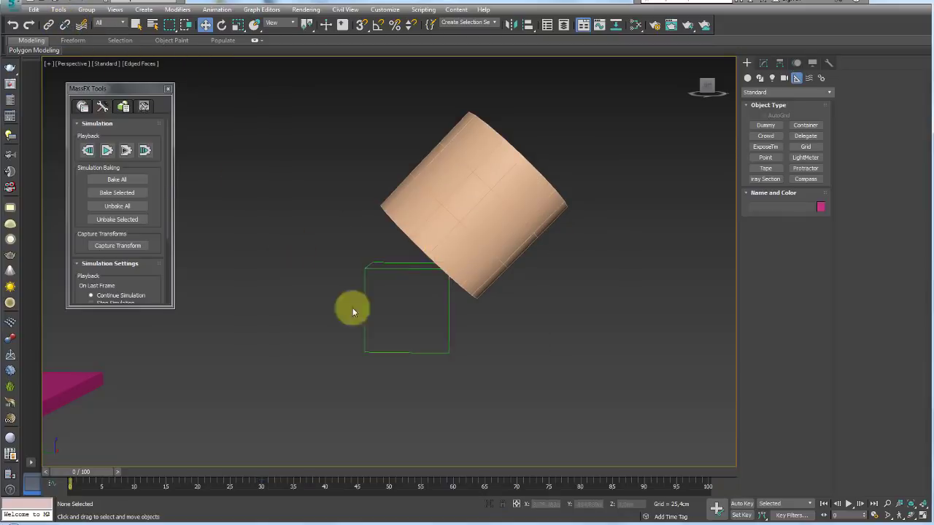
{"action": "left_click", "coordinate": [402, 274]}
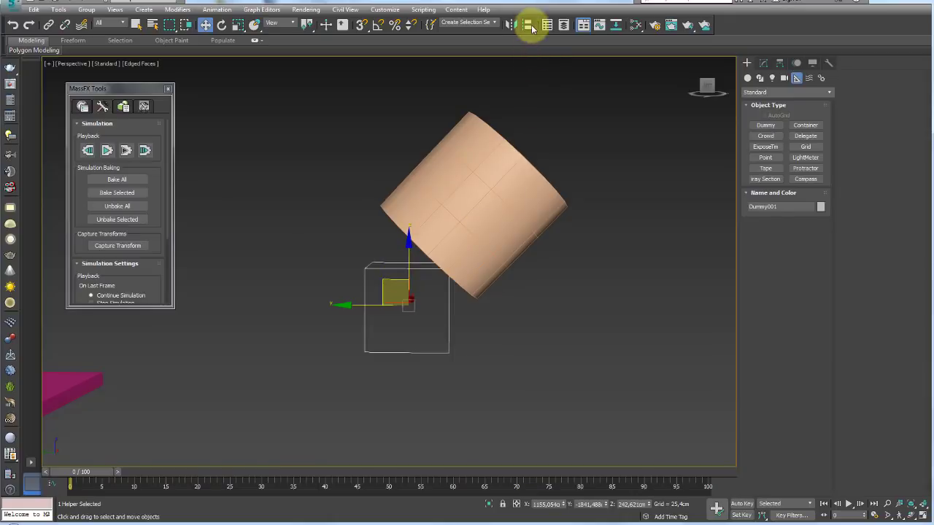
- Align the dummy to the cylinder's centre on X/Y/Z position and orientation, then drag it off-centre
{"action": "left_click", "coordinate": [488, 215]}
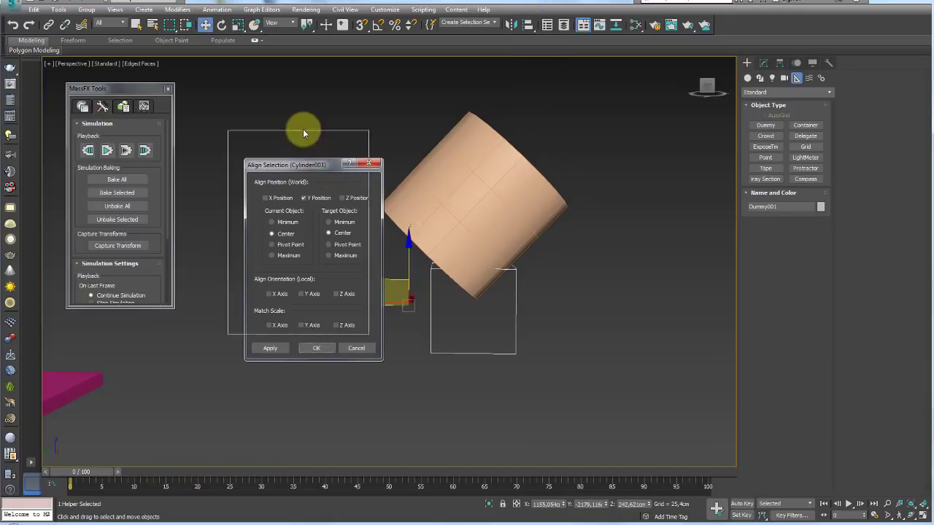
{"action": "left_click_drag", "start_coordinate": [303, 133], "coordinate": [291, 114]}
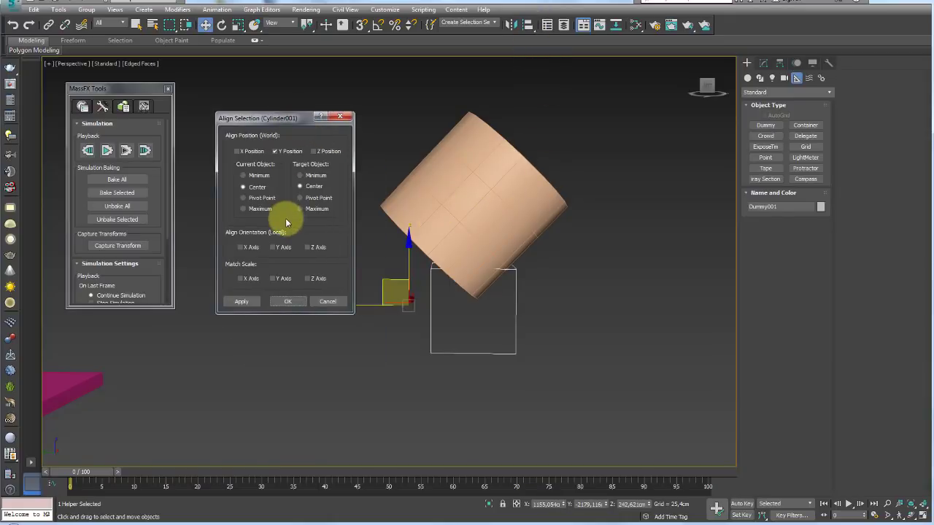
{"action": "left_click", "coordinate": [241, 152]}
{"action": "left_click", "coordinate": [313, 151]}
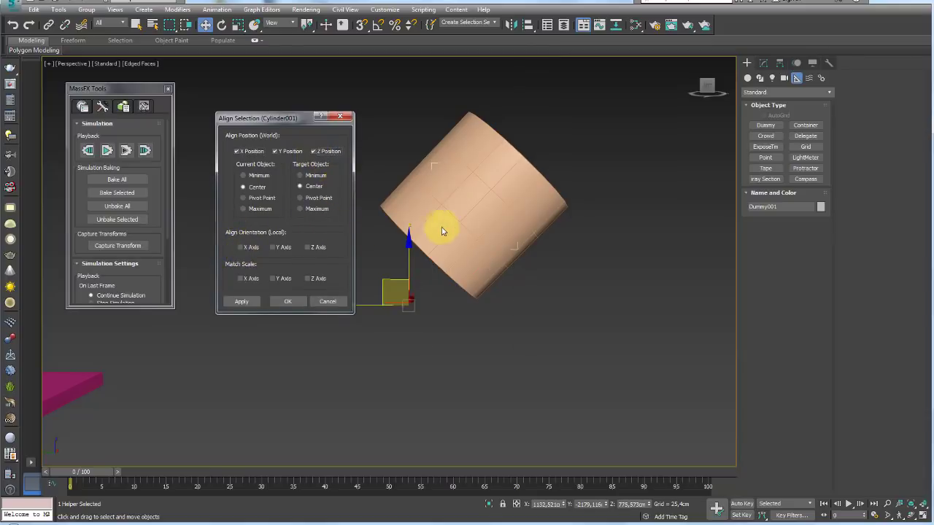
{"action": "left_click", "coordinate": [241, 248]}
{"action": "left_click", "coordinate": [283, 301]}
{"action": "left_click_drag", "start_coordinate": [457, 180], "coordinate": [358, 273]}
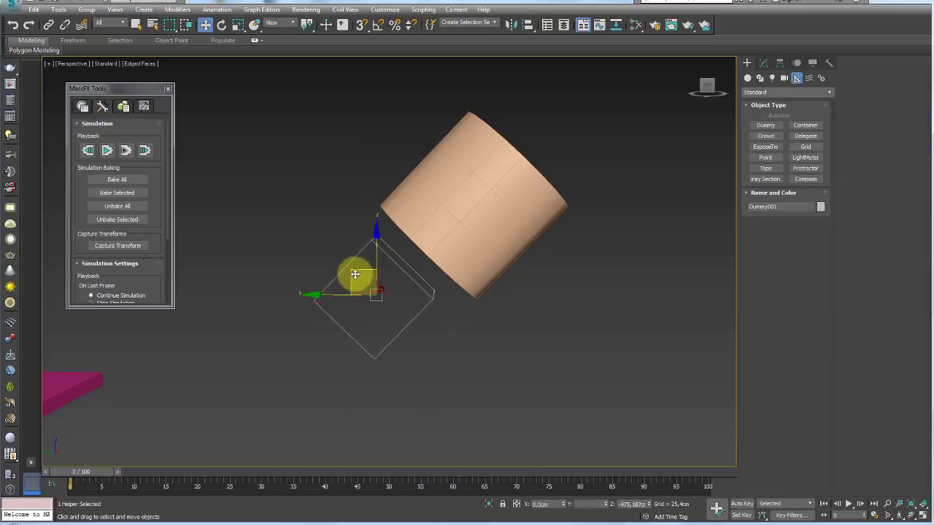
{"action": "mouse_move", "coordinate": [358, 273]}
{"action": "middle_mouse_down", "text": "alt"}
{"action": "mouse_move", "coordinate": [457, 245]}
{"action": "mouse_move", "coordinate": [481, 296]}
{"action": "middle_mouse_up", "text": "alt"}
- Undo the move and slide the dummy down its Local axis to the cylinder's lower end
{"action": "key", "text": "ctrl+z"}
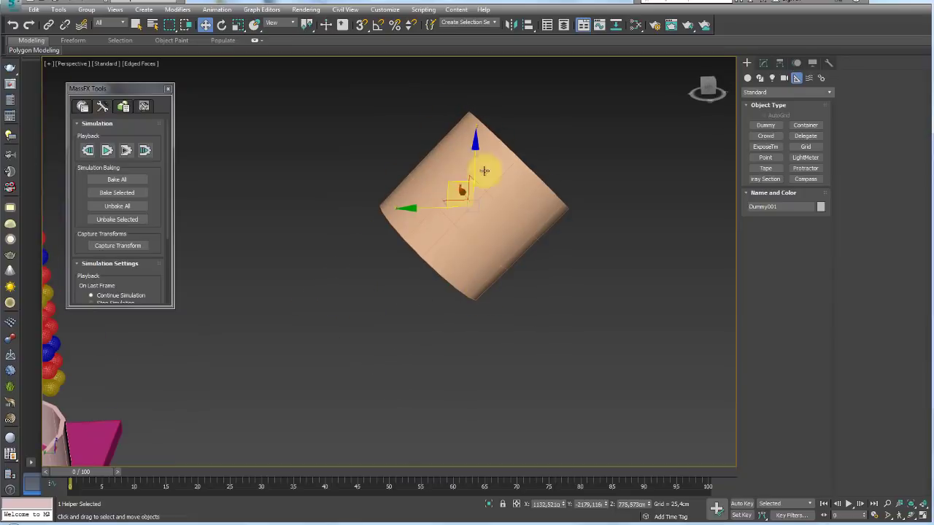
{"action": "left_click", "coordinate": [292, 24]}
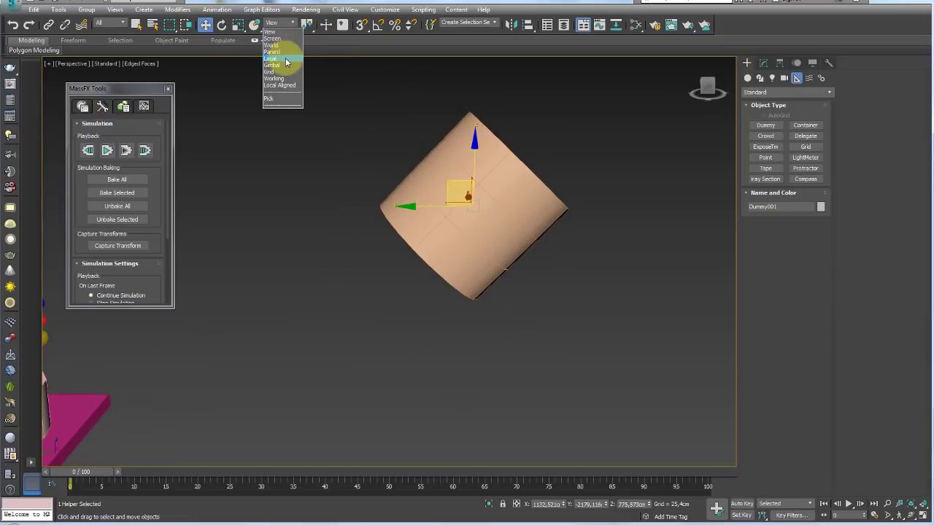
{"action": "left_click", "coordinate": [285, 59]}
{"action": "left_click_drag", "start_coordinate": [505, 176], "coordinate": [431, 233]}
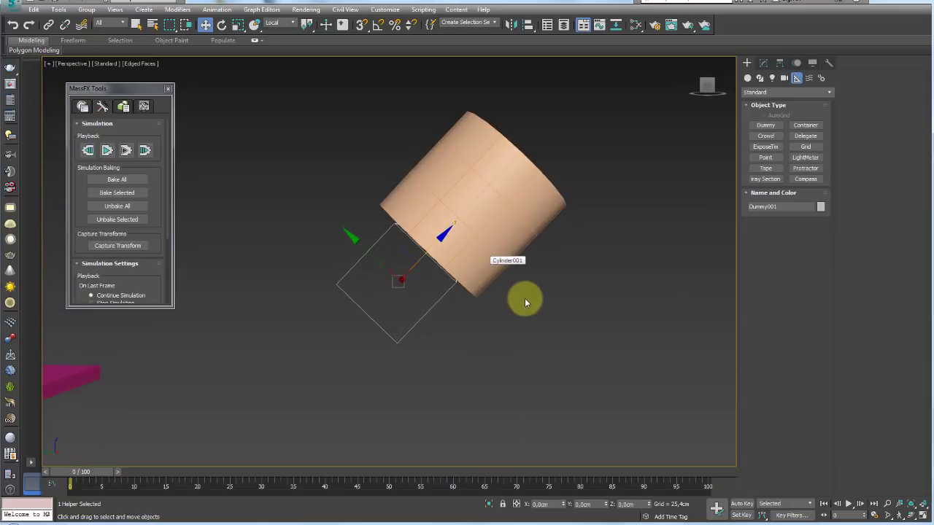
- Link Cylinder001 to Dummy001 and turn Auto Key back on
{"action": "left_click", "coordinate": [51, 27]}
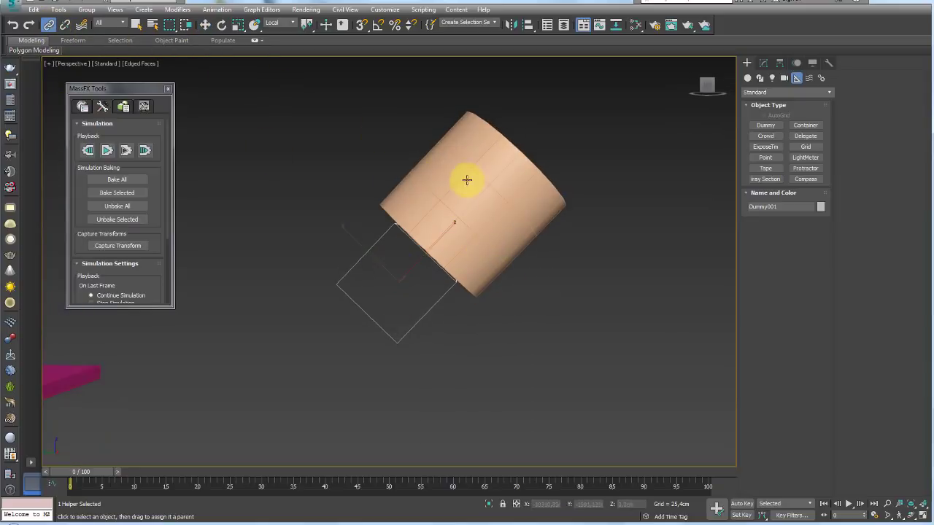
{"action": "left_click_drag", "start_coordinate": [463, 182], "coordinate": [363, 233]}
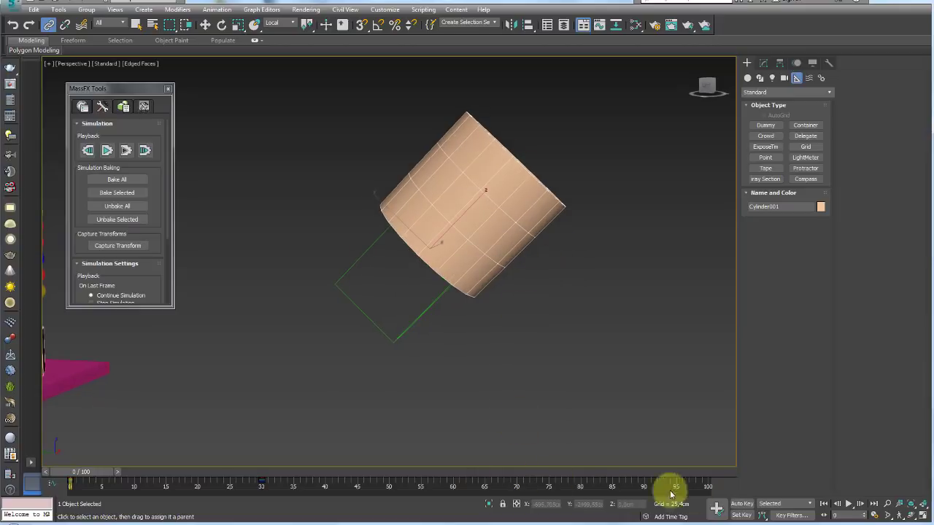
{"action": "left_click", "coordinate": [741, 503]}
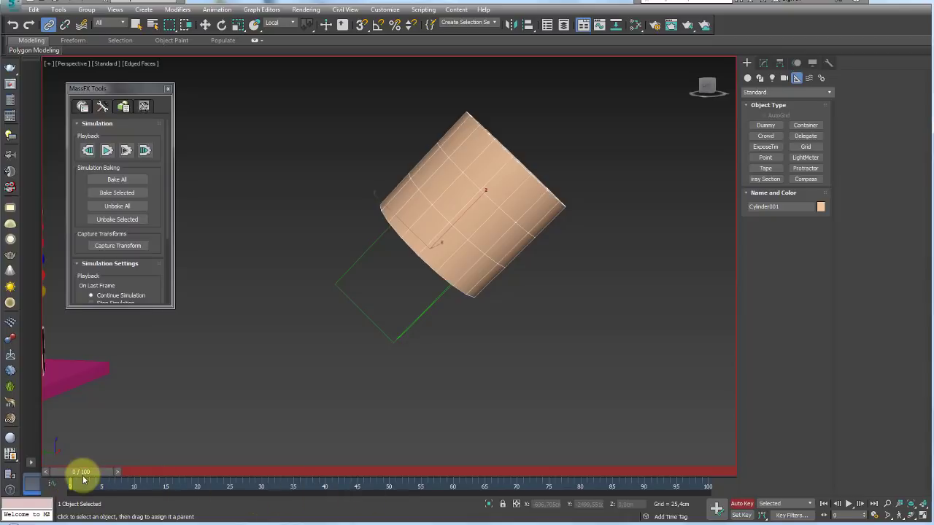
- Tilt the drum up-left by rotating Dummy001 at frame 30, and shift its start key to frame 29
{"action": "left_click_drag", "start_coordinate": [80, 473], "coordinate": [245, 475]}
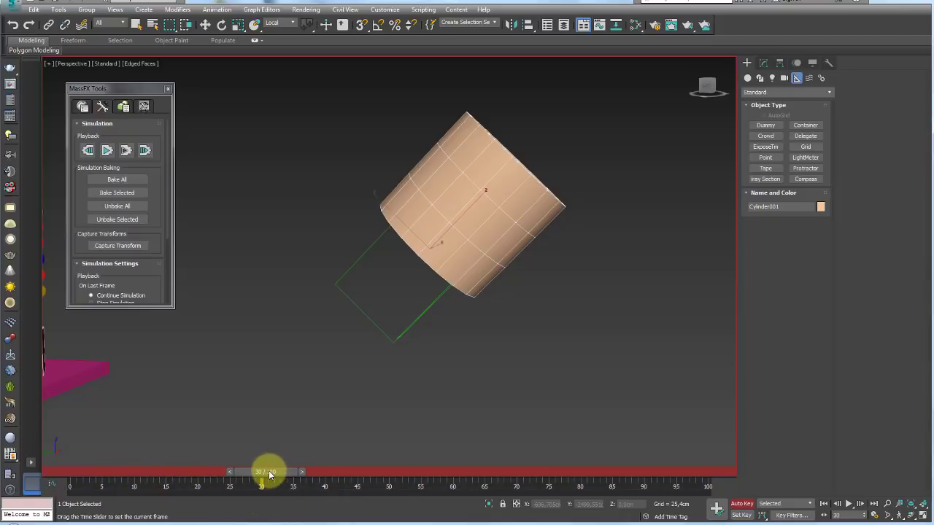
{"action": "key", "text": "e"}
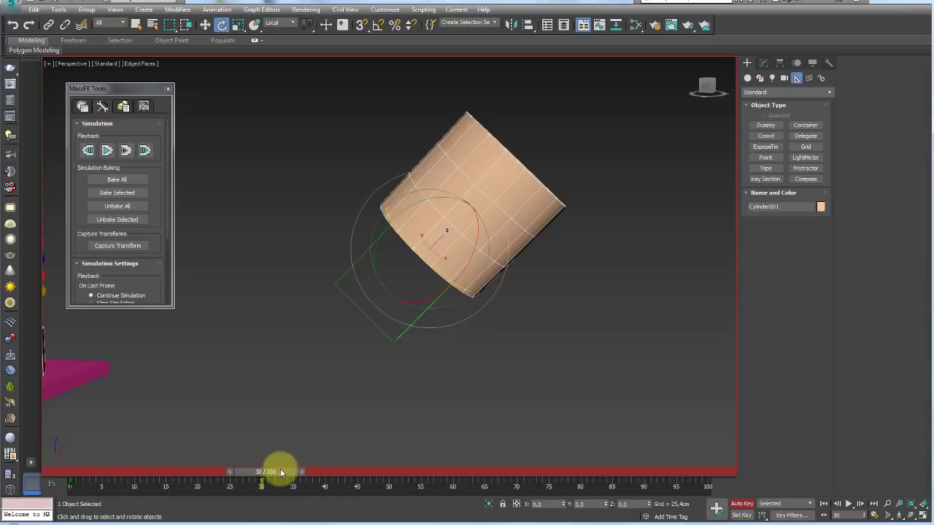
{"action": "middle_click_drag", "start_coordinate": [469, 387], "coordinate": [338, 447], "text": "alt"}
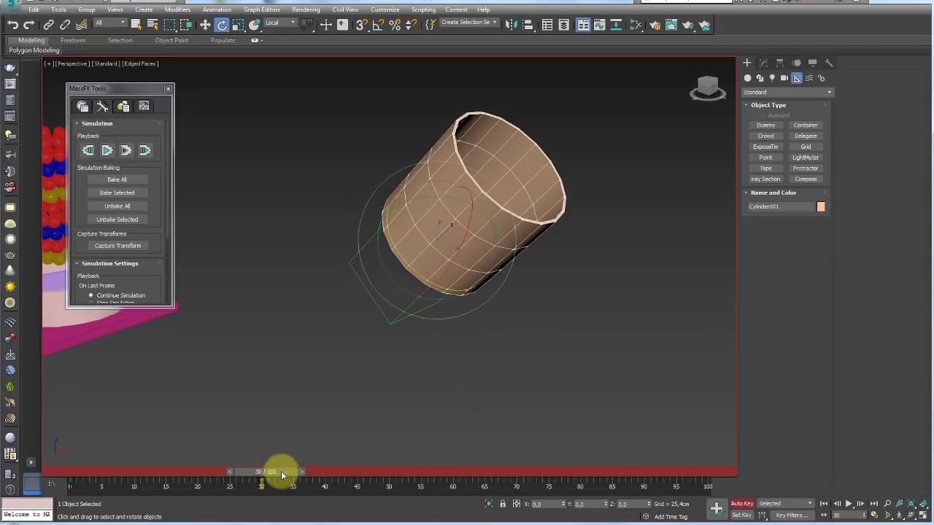
{"action": "mouse_move", "coordinate": [283, 474]}
{"action": "left_mouse_down"}
{"action": "mouse_move", "coordinate": [32, 464]}
{"action": "mouse_move", "coordinate": [321, 472]}
{"action": "mouse_move", "coordinate": [73, 471]}
{"action": "left_mouse_up"}
{"action": "key", "text": "e"}
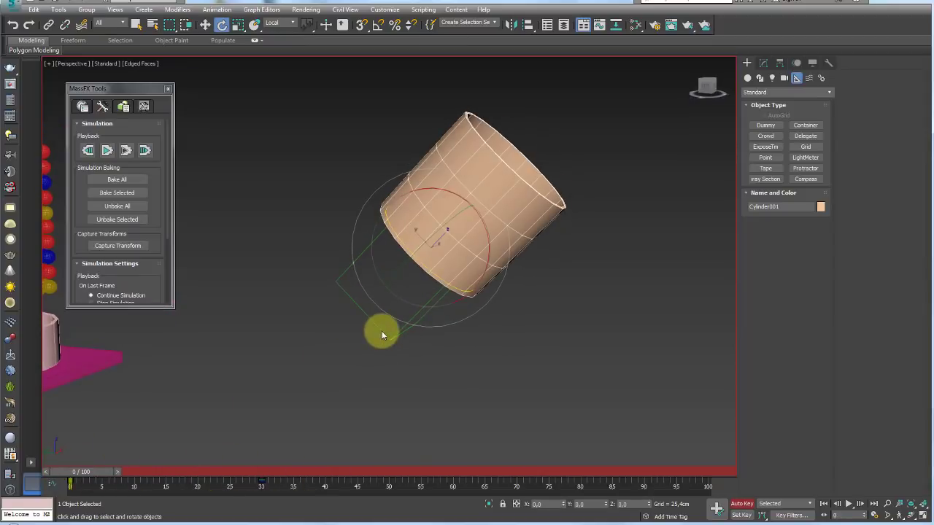
{"action": "left_click", "coordinate": [382, 335]}
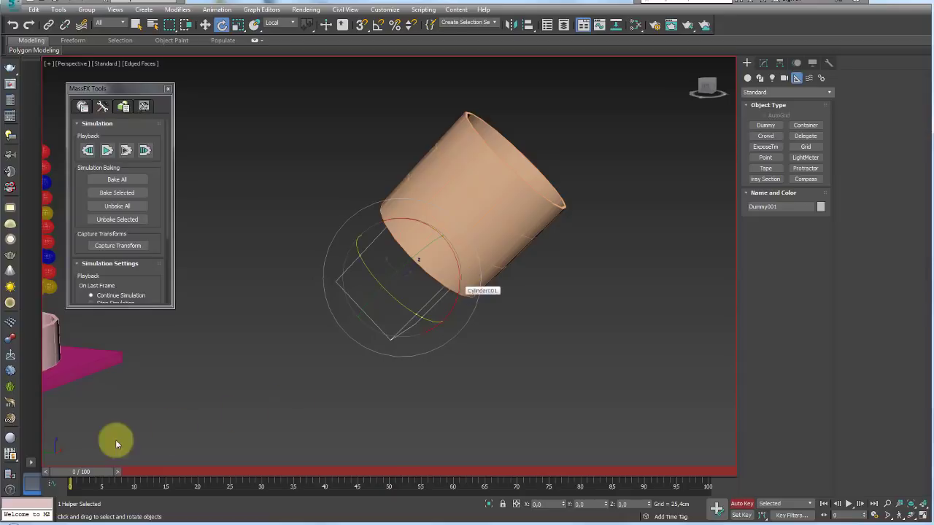
{"action": "left_click_drag", "start_coordinate": [91, 470], "coordinate": [244, 476]}
{"action": "key", "text": "e"}
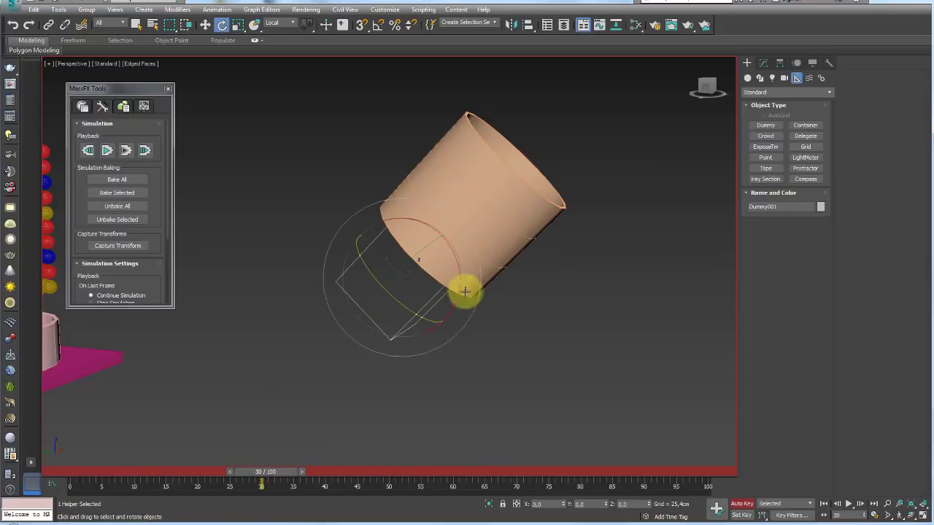
{"action": "left_click_drag", "start_coordinate": [456, 291], "coordinate": [423, 194]}
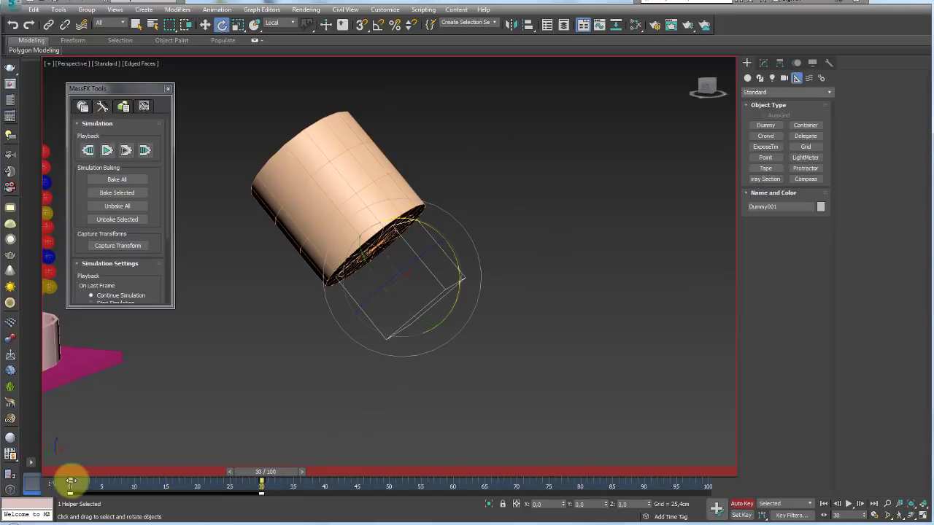
{"action": "mouse_move", "coordinate": [71, 485]}
{"action": "left_mouse_down"}
{"action": "mouse_move", "coordinate": [263, 495]}
{"action": "mouse_move", "coordinate": [108, 471]}
{"action": "left_mouse_up"}
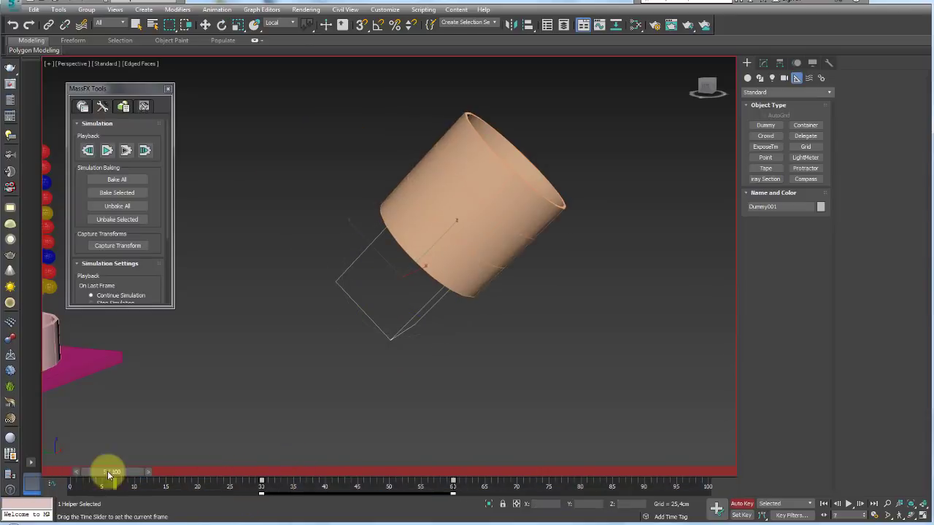
- With Auto Key off, move the stack of 350 spheres up and over the drum's open end
{"action": "left_click", "coordinate": [755, 505]}
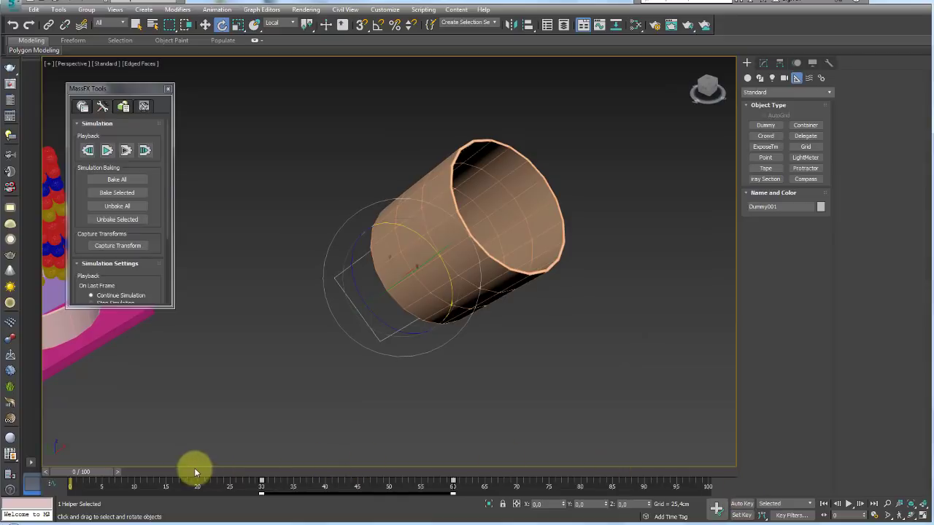
{"action": "mouse_move", "coordinate": [94, 472]}
{"action": "left_mouse_down"}
{"action": "mouse_move", "coordinate": [459, 495]}
{"action": "mouse_move", "coordinate": [96, 508]}
{"action": "mouse_move", "coordinate": [32, 494]}
{"action": "left_mouse_up"}
{"action": "key", "text": "e"}
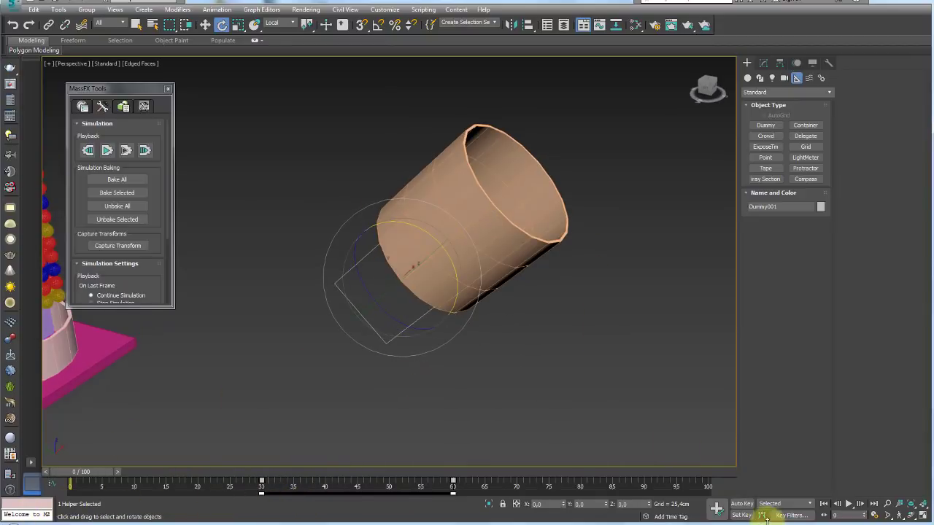
{"action": "scroll", "coordinate": [579, 338], "scroll_direction": "down", "scroll_amount": 2}
{"action": "middle_click_drag", "start_coordinate": [228, 260], "coordinate": [384, 168], "text": "alt"}
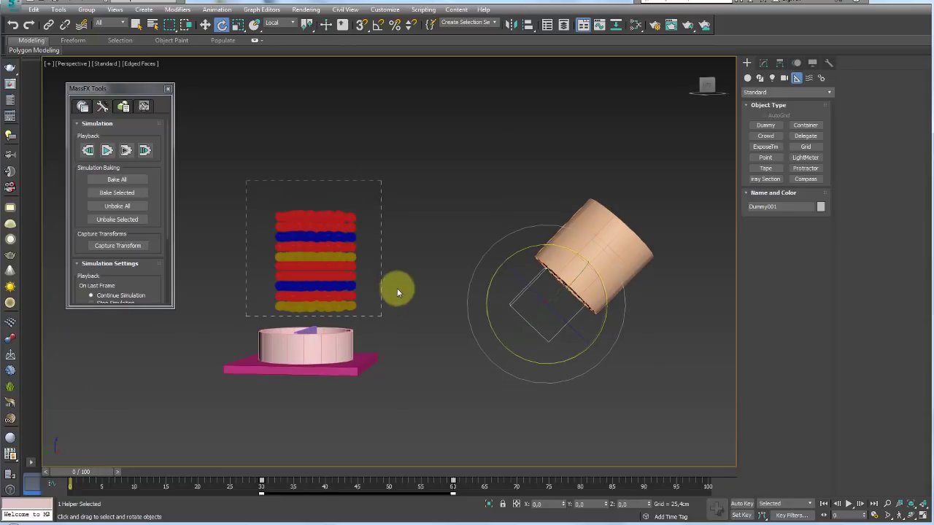
{"action": "left_click_drag", "start_coordinate": [396, 292], "coordinate": [405, 343]}
{"action": "key", "text": "w"}
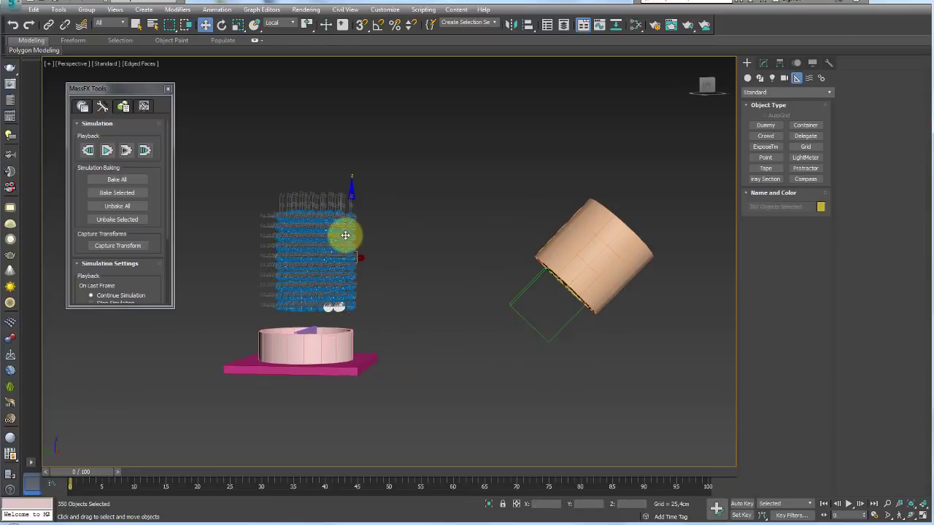
{"action": "mouse_move", "coordinate": [342, 232]}
{"action": "left_mouse_down"}
{"action": "mouse_move", "coordinate": [565, 148]}
{"action": "mouse_move", "coordinate": [649, 133]}
{"action": "mouse_move", "coordinate": [646, 147]}
{"action": "left_mouse_up"}
{"action": "mouse_move", "coordinate": [646, 147]}
{"action": "middle_mouse_down", "text": "alt"}
{"action": "mouse_move", "coordinate": [575, 210]}
{"action": "mouse_move", "coordinate": [416, 323]}
{"action": "mouse_move", "coordinate": [488, 329]}
{"action": "mouse_move", "coordinate": [475, 287]}
{"action": "middle_mouse_up", "text": "alt"}
{"action": "mouse_move", "coordinate": [475, 287]}
{"action": "left_mouse_down"}
{"action": "mouse_move", "coordinate": [581, 287]}
{"action": "mouse_move", "coordinate": [651, 324]}
{"action": "left_mouse_up"}
{"action": "mouse_move", "coordinate": [652, 324]}
{"action": "middle_mouse_down", "text": "alt"}
{"action": "mouse_move", "coordinate": [642, 285]}
{"action": "mouse_move", "coordinate": [702, 229]}
{"action": "mouse_move", "coordinate": [644, 212]}
{"action": "mouse_move", "coordinate": [573, 255]}
{"action": "mouse_move", "coordinate": [617, 252]}
{"action": "mouse_move", "coordinate": [465, 303]}
{"action": "mouse_move", "coordinate": [436, 350]}
{"action": "middle_mouse_up", "text": "alt"}
- Using Auto Key, rotate Dummy001 about 163 degrees at frame 60, then scrub back to check it
{"action": "left_click", "coordinate": [435, 350]}
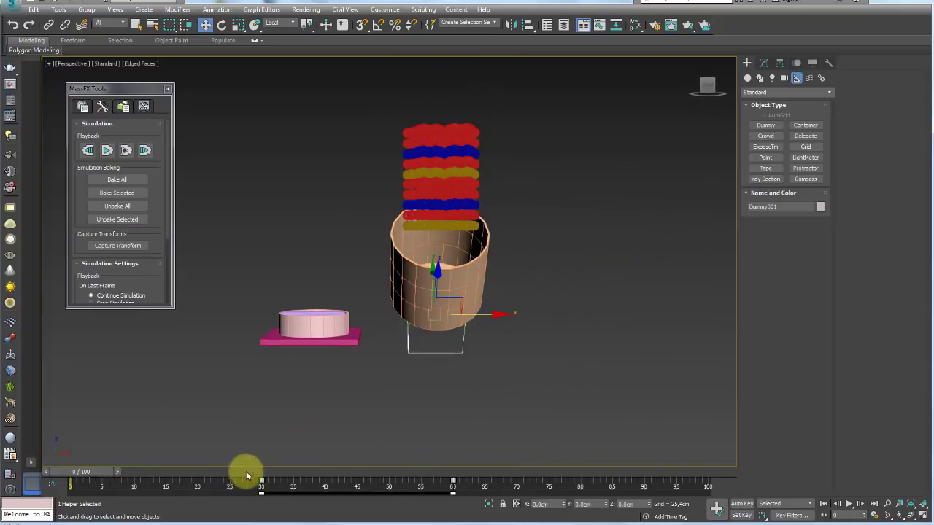
{"action": "left_click_drag", "start_coordinate": [246, 469], "coordinate": [461, 472]}
{"action": "key", "text": "w"}
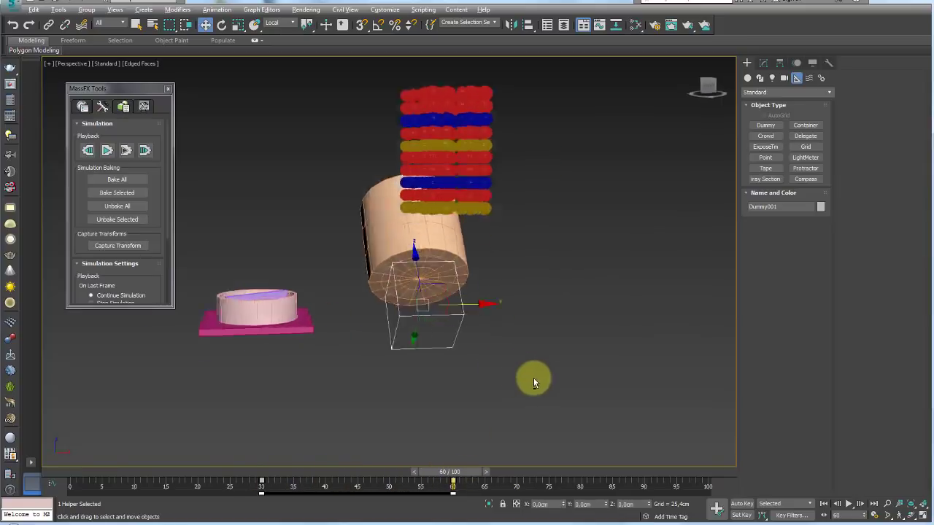
{"action": "middle_click_drag", "start_coordinate": [535, 382], "coordinate": [543, 358], "text": "alt"}
{"action": "left_click", "coordinate": [742, 503]}
{"action": "key", "text": "e"}
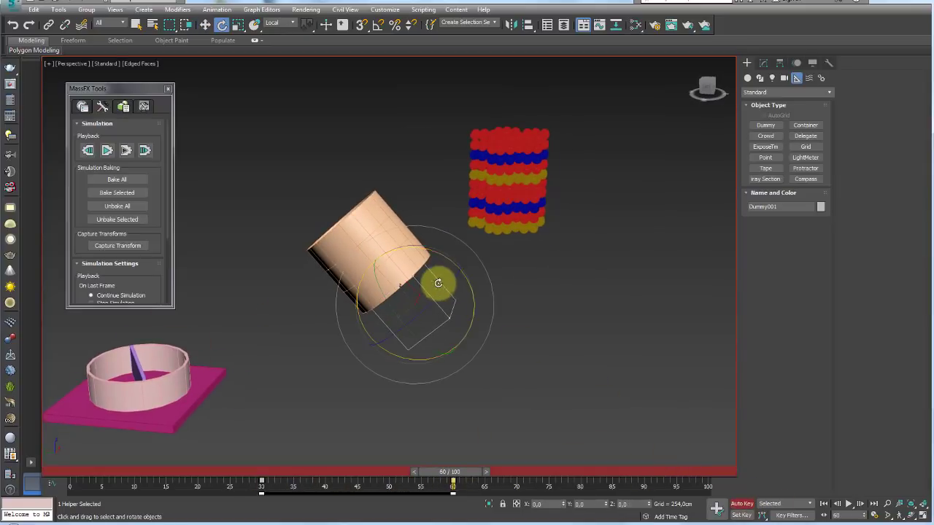
{"action": "mouse_move", "coordinate": [437, 254]}
{"action": "left_mouse_down"}
{"action": "mouse_move", "coordinate": [521, 337]}
{"action": "mouse_move", "coordinate": [540, 430]}
{"action": "left_mouse_up"}
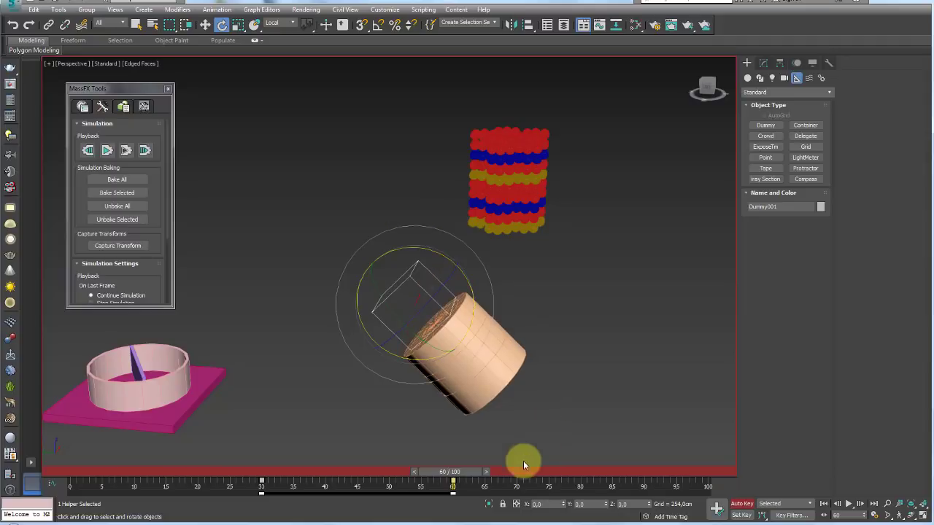
{"action": "left_click", "coordinate": [742, 504]}
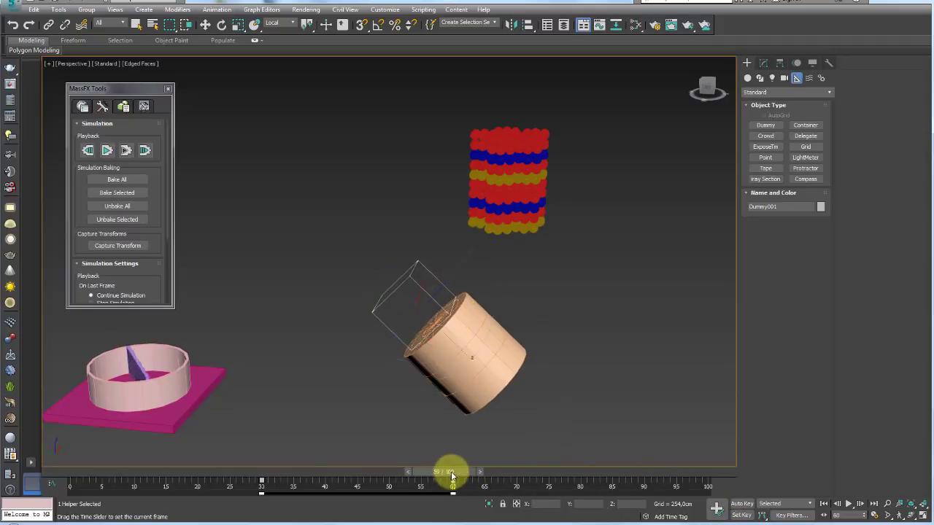
{"action": "left_click_drag", "start_coordinate": [450, 474], "coordinate": [179, 473]}
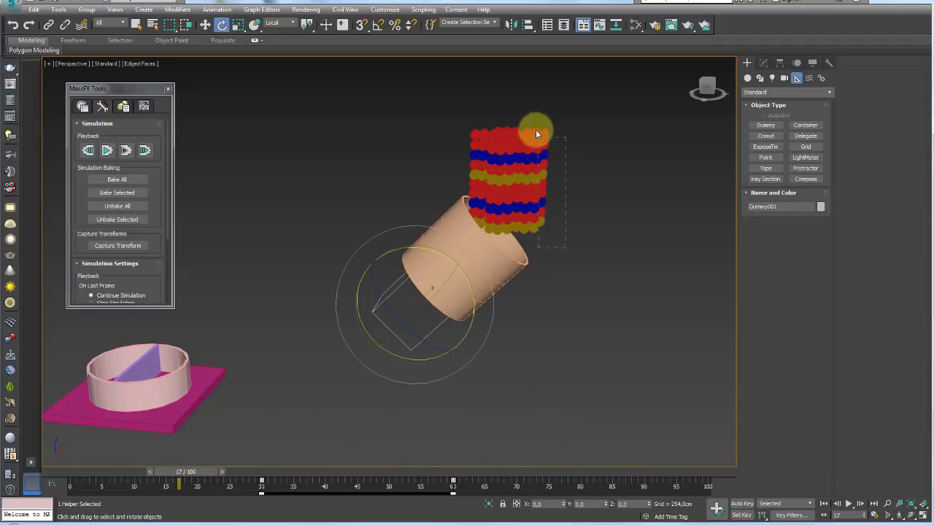
{"action": "left_click", "coordinate": [568, 176]}
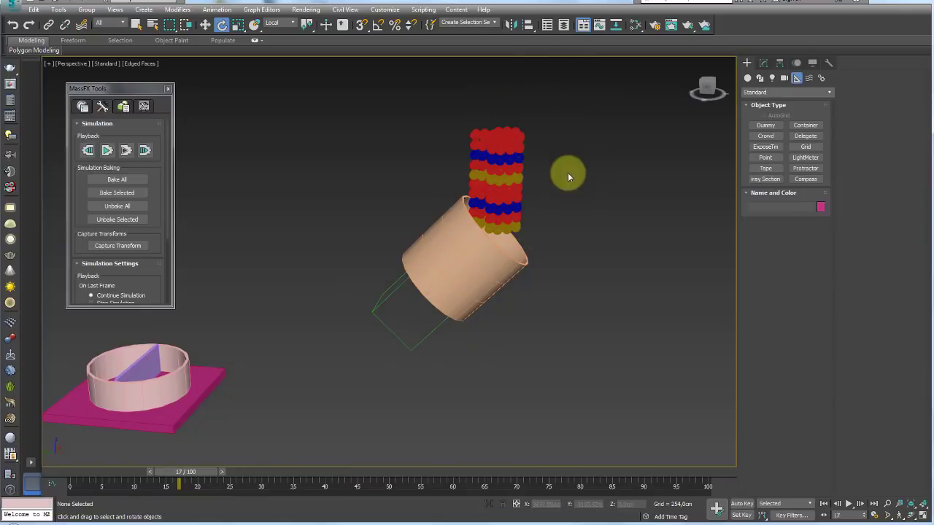
{"action": "mouse_move", "coordinate": [567, 236]}
{"action": "middle_mouse_down", "text": "alt"}
{"action": "mouse_move", "coordinate": [542, 270]}
{"action": "mouse_move", "coordinate": [506, 254]}
{"action": "mouse_move", "coordinate": [503, 291]}
{"action": "mouse_move", "coordinate": [562, 277]}
{"action": "mouse_move", "coordinate": [511, 282]}
{"action": "mouse_move", "coordinate": [548, 271]}
{"action": "mouse_move", "coordinate": [492, 302]}
{"action": "middle_mouse_up", "text": "alt"}
- Add a MassFX Rigid Body modifier to the drum cylinder
{"action": "left_click", "coordinate": [493, 301]}
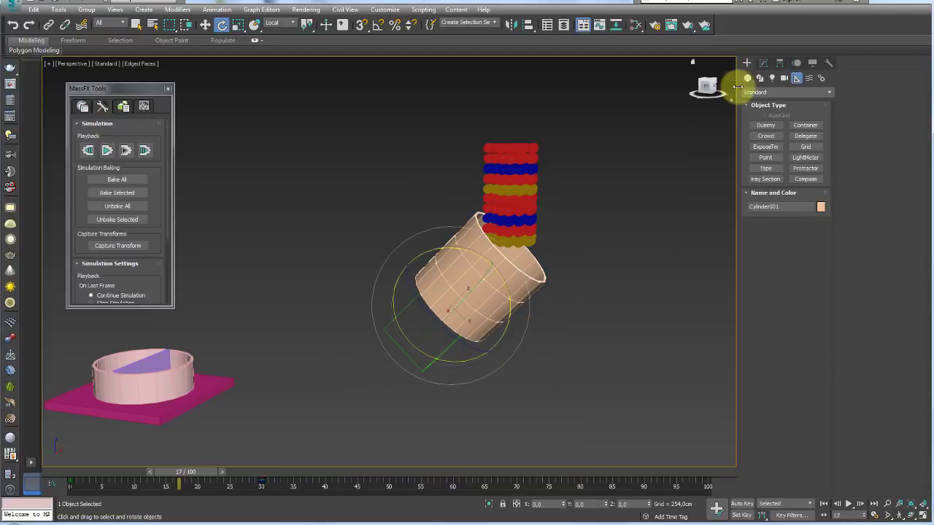
{"action": "left_click", "coordinate": [765, 67]}
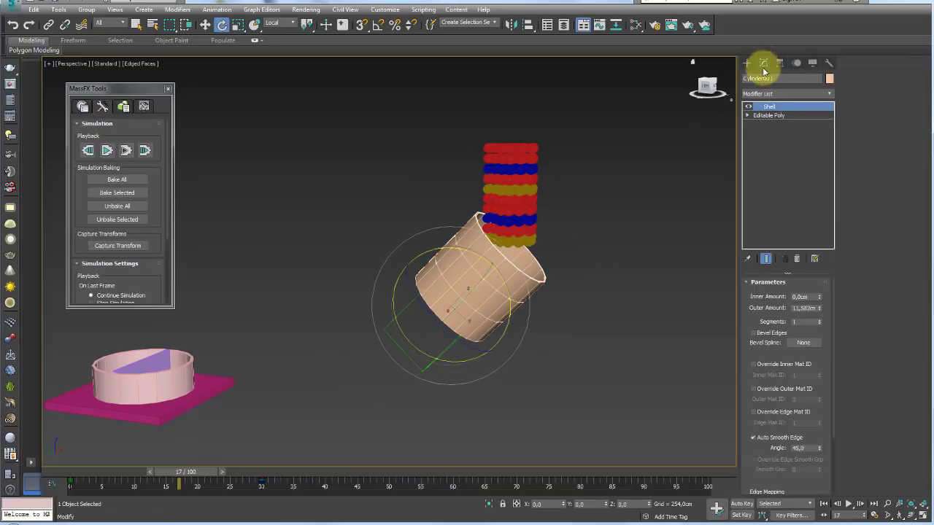
{"action": "left_click", "coordinate": [832, 96]}
{"action": "left_click_drag", "start_coordinate": [830, 102], "coordinate": [838, 248]}
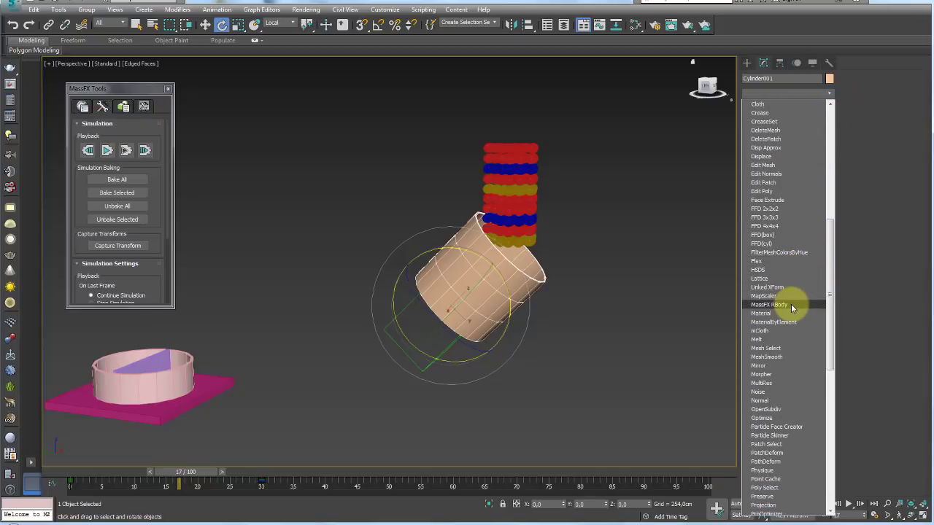
{"action": "left_click", "coordinate": [791, 305]}
{"action": "mouse_move", "coordinate": [630, 311]}
{"action": "middle_mouse_down", "text": "alt"}
{"action": "mouse_move", "coordinate": [509, 321]}
{"action": "mouse_move", "coordinate": [640, 300]}
{"action": "middle_mouse_up", "text": "alt"}
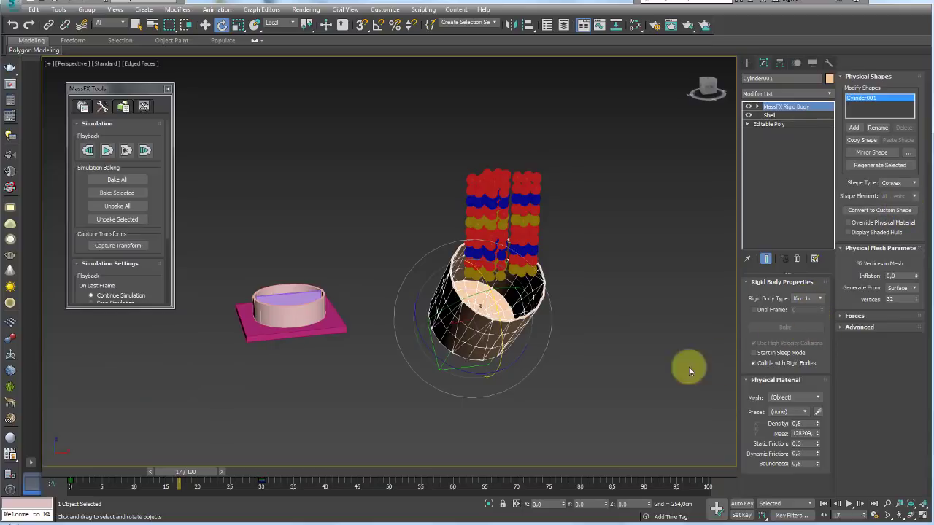
{"action": "middle_click_drag", "start_coordinate": [476, 378], "coordinate": [495, 375], "text": "alt"}
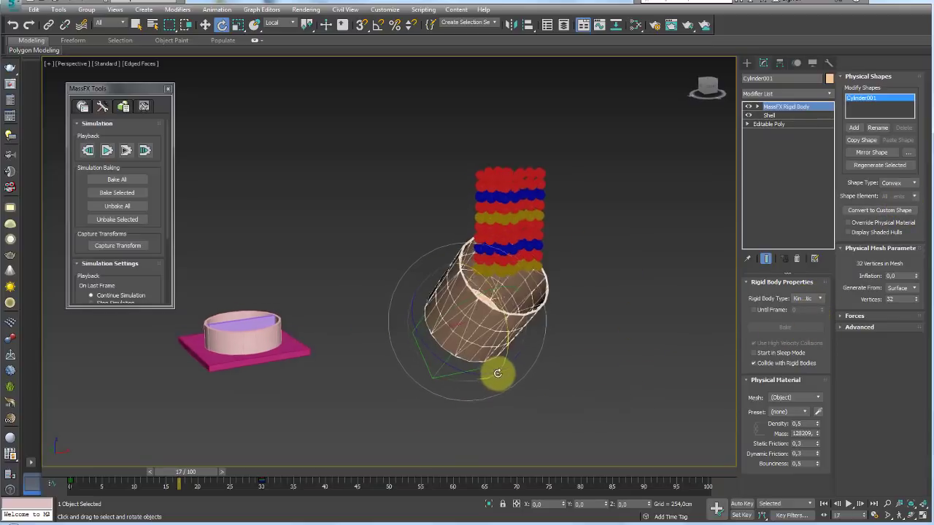
- Set the drum's physical shape to Concave and generate its collision hulls
{"action": "left_click", "coordinate": [896, 183]}
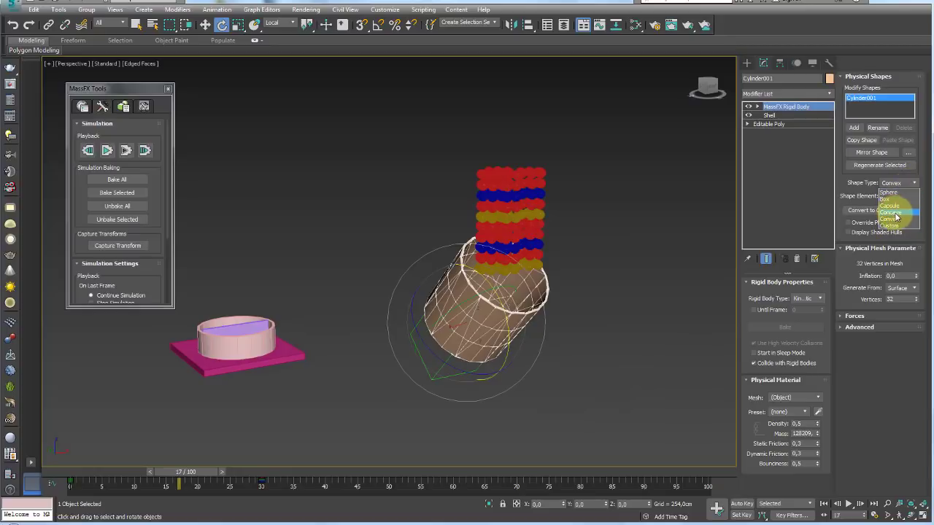
{"action": "left_click", "coordinate": [895, 213]}
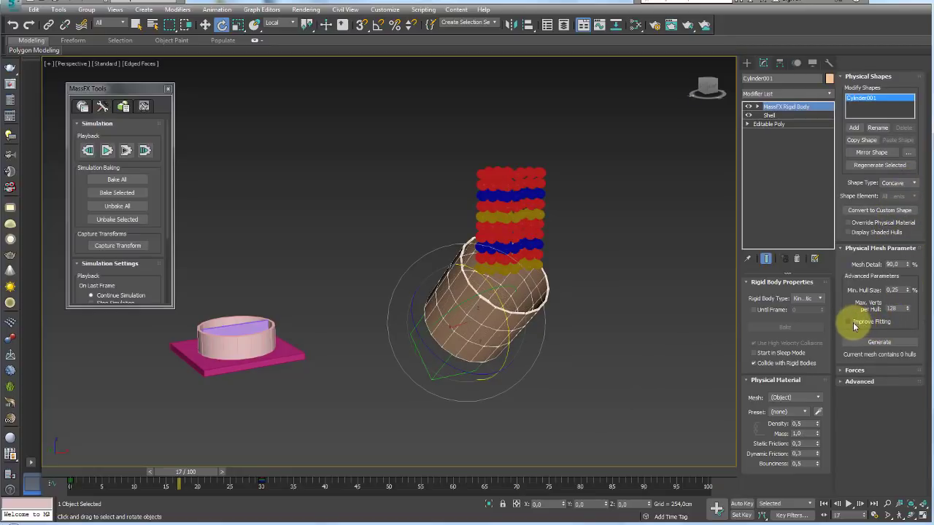
{"action": "left_click", "coordinate": [868, 342]}
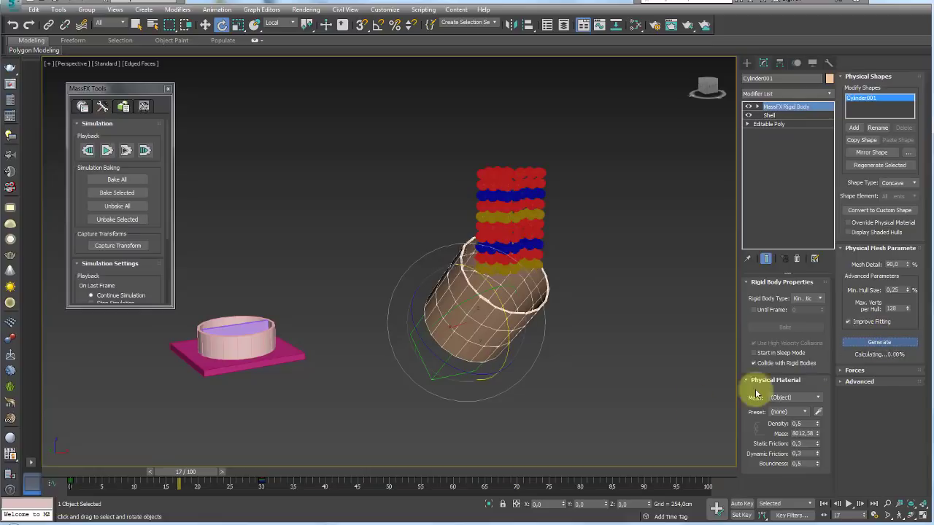
{"action": "mouse_move", "coordinate": [626, 231]}
{"action": "middle_mouse_down", "text": "alt"}
{"action": "mouse_move", "coordinate": [593, 277]}
{"action": "mouse_move", "coordinate": [541, 291]}
{"action": "mouse_move", "coordinate": [538, 309]}
{"action": "middle_mouse_up", "text": "alt"}
{"action": "scroll", "coordinate": [595, 278], "scroll_direction": "up", "scroll_amount": 3}
{"action": "scroll", "coordinate": [567, 284], "scroll_direction": "down", "scroll_amount": 3}
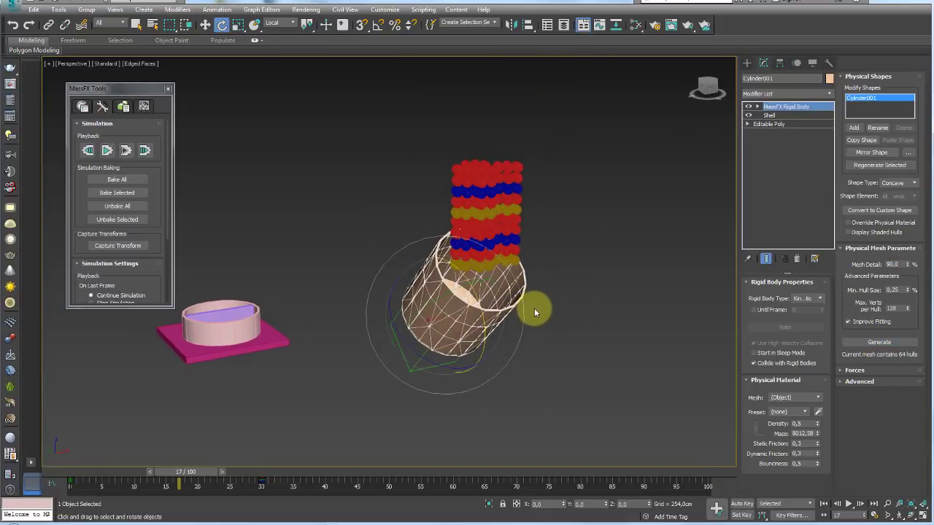
- Run the MassFX simulation, reset it to frame 0, then select the drum with its helper
{"action": "left_click", "coordinate": [106, 151]}
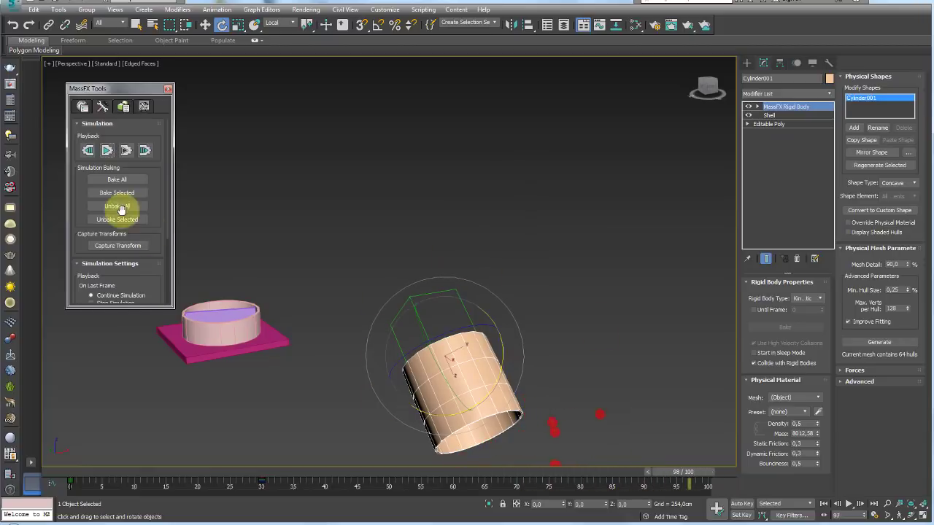
{"action": "left_click", "coordinate": [88, 151]}
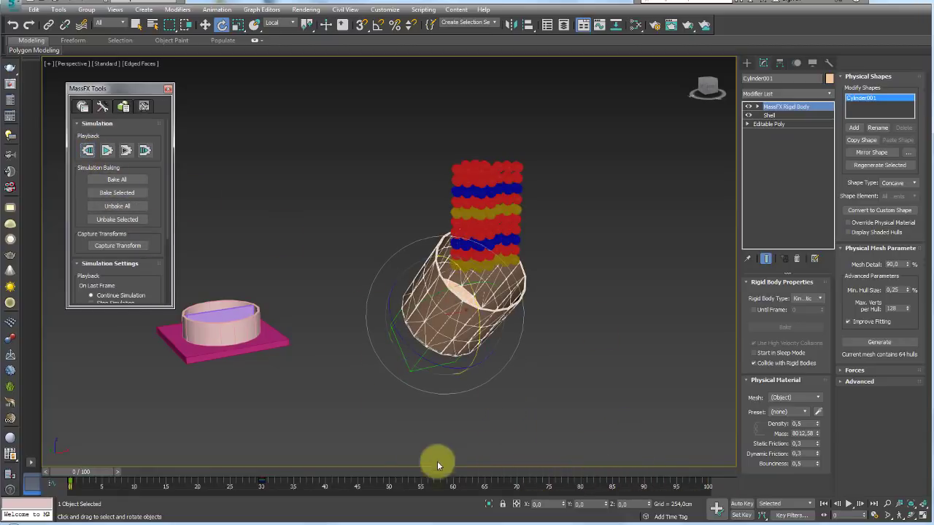
{"action": "left_click_drag", "start_coordinate": [475, 320], "coordinate": [506, 318]}
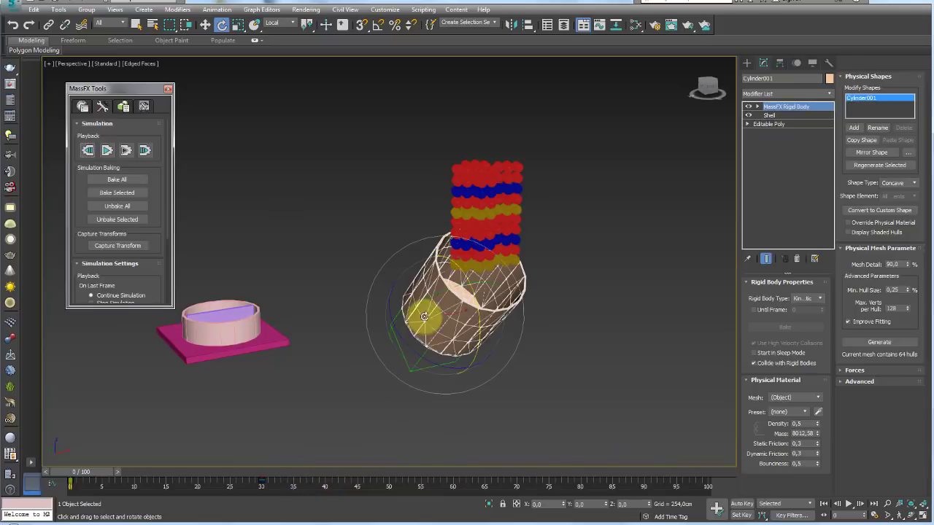
{"action": "left_click_drag", "start_coordinate": [506, 391], "coordinate": [370, 311]}
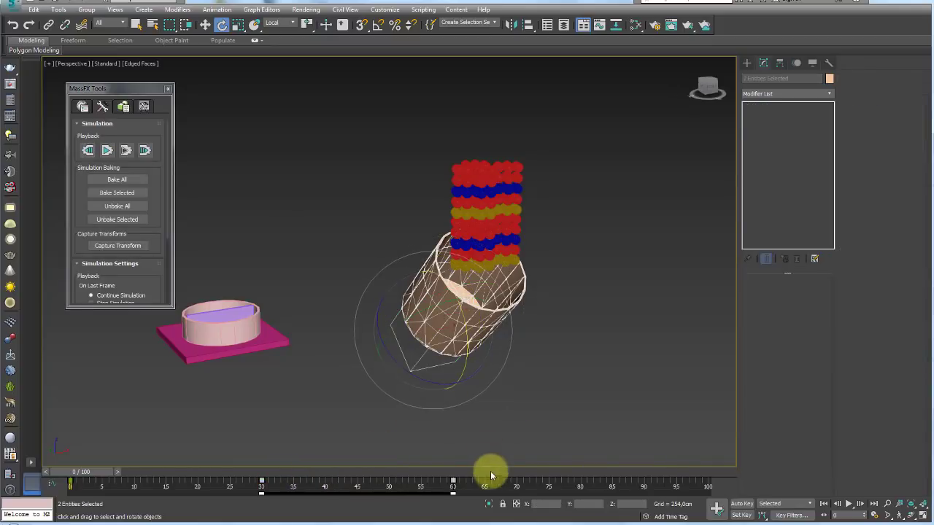
- Select the drum's animation keys and extend the animation end time to 250 frames
{"action": "mouse_move", "coordinate": [487, 485]}
{"action": "left_mouse_down"}
{"action": "mouse_move", "coordinate": [70, 482]}
{"action": "mouse_move", "coordinate": [324, 482]}
{"action": "left_mouse_up"}
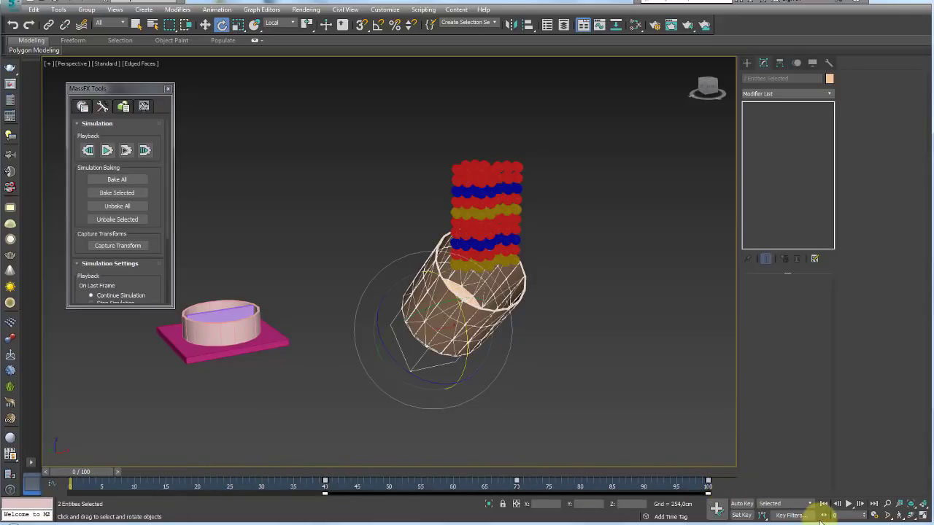
{"action": "left_click", "coordinate": [875, 518]}
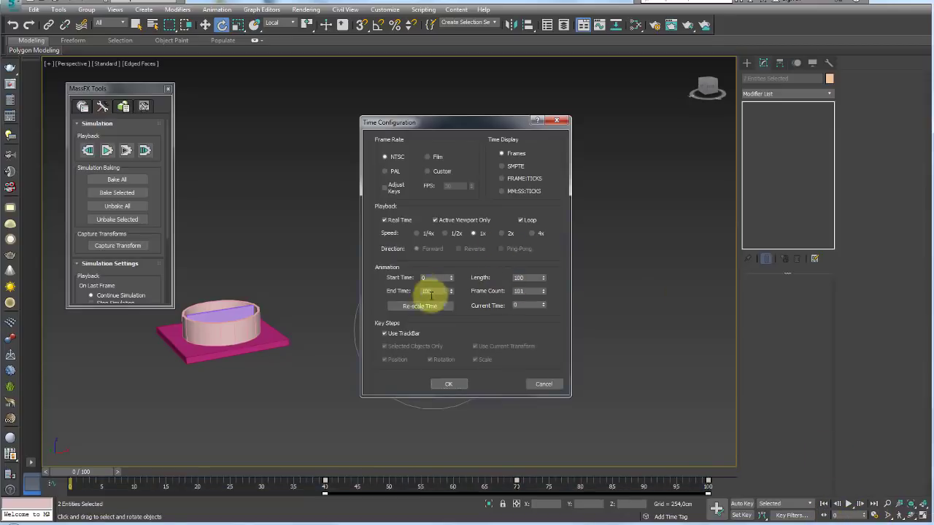
{"action": "left_click_drag", "start_coordinate": [438, 291], "coordinate": [407, 293]}
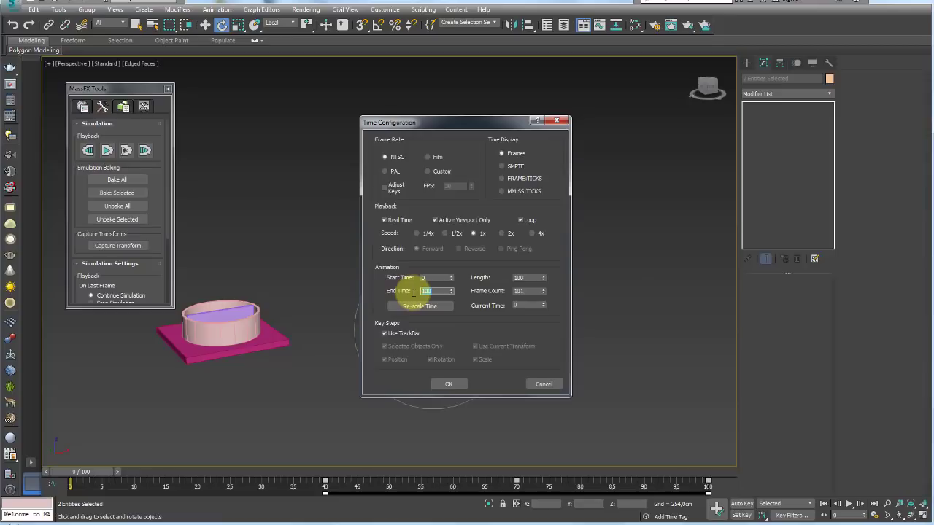
{"action": "type", "text": "250"}
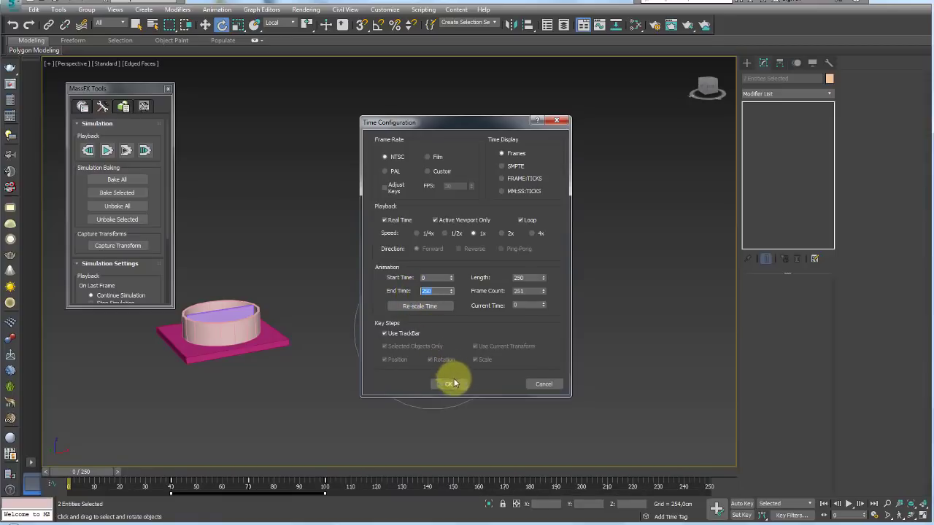
{"action": "left_click", "coordinate": [449, 384]}
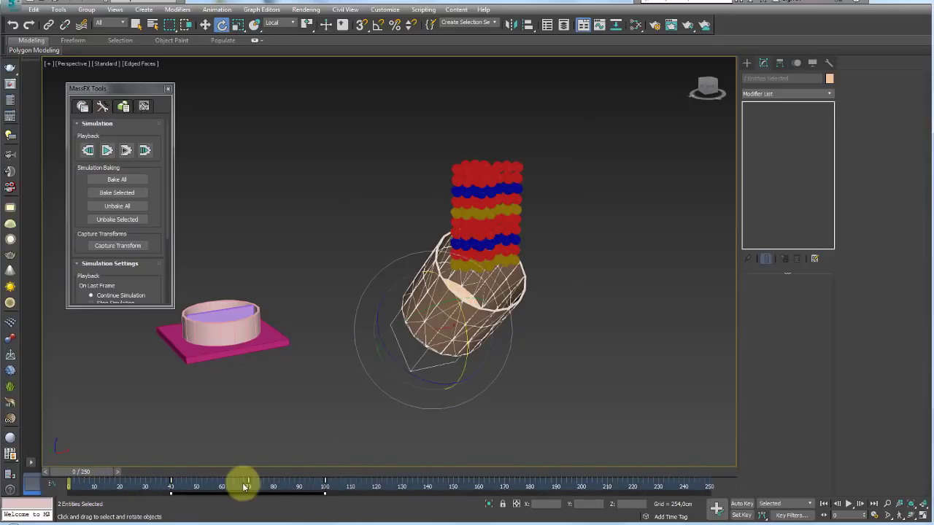
- Drag the drum's key from frame 100 to frame 170, then zoom in on the drum and balls
{"action": "left_click_drag", "start_coordinate": [326, 480], "coordinate": [516, 490]}
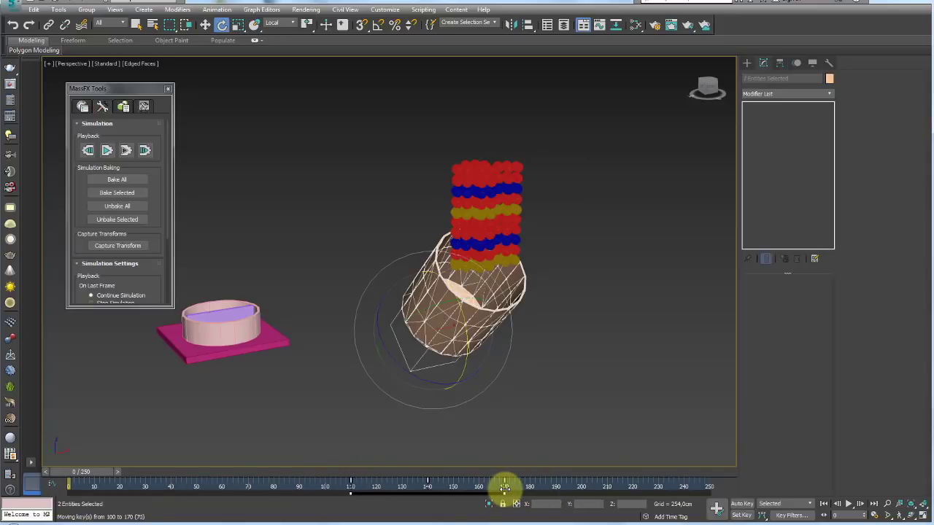
{"action": "left_click", "coordinate": [519, 418]}
{"action": "mouse_move", "coordinate": [496, 382]}
{"action": "middle_mouse_down", "text": "alt"}
{"action": "mouse_move", "coordinate": [559, 387]}
{"action": "mouse_move", "coordinate": [412, 350]}
{"action": "mouse_move", "coordinate": [440, 355]}
{"action": "middle_mouse_up", "text": "alt"}
{"action": "scroll", "coordinate": [445, 330], "scroll_direction": "up", "scroll_amount": 3}
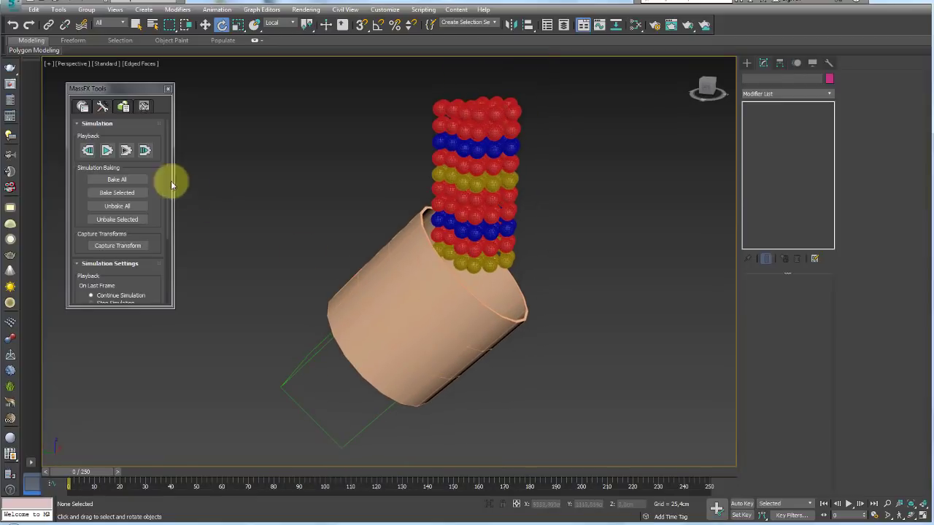
- Run the MassFX simulation, follow the balls spilling from the tipping drum, then reset to frame 0
{"action": "left_click", "coordinate": [107, 150]}
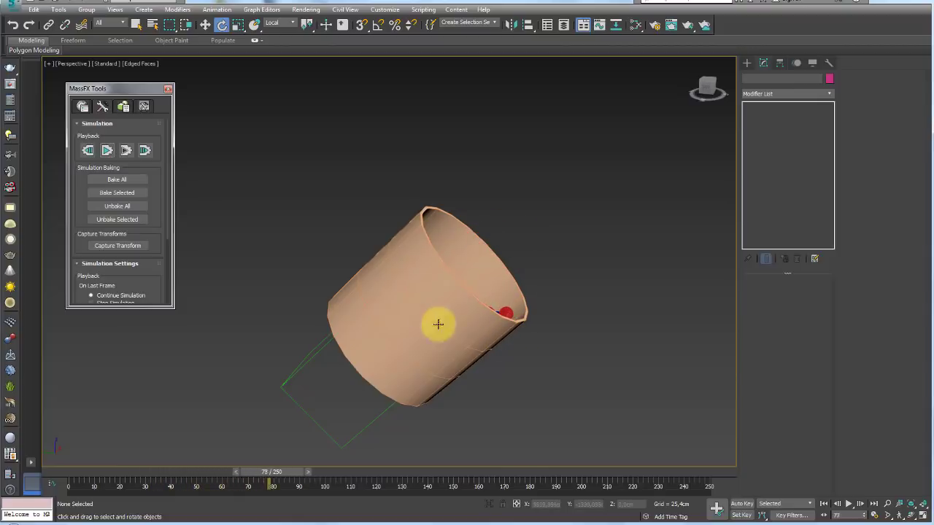
{"action": "middle_click_drag", "start_coordinate": [580, 338], "coordinate": [400, 352], "text": "alt"}
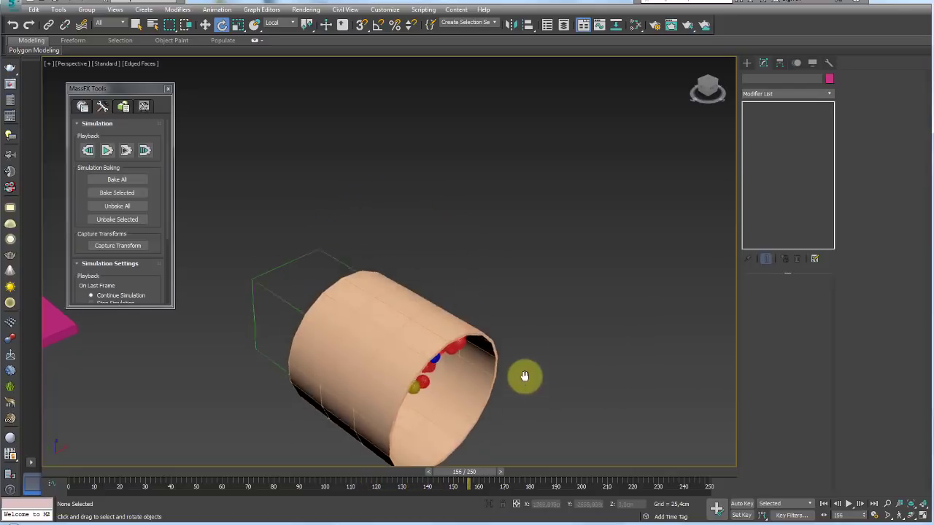
{"action": "middle_click_drag", "start_coordinate": [525, 375], "coordinate": [529, 246]}
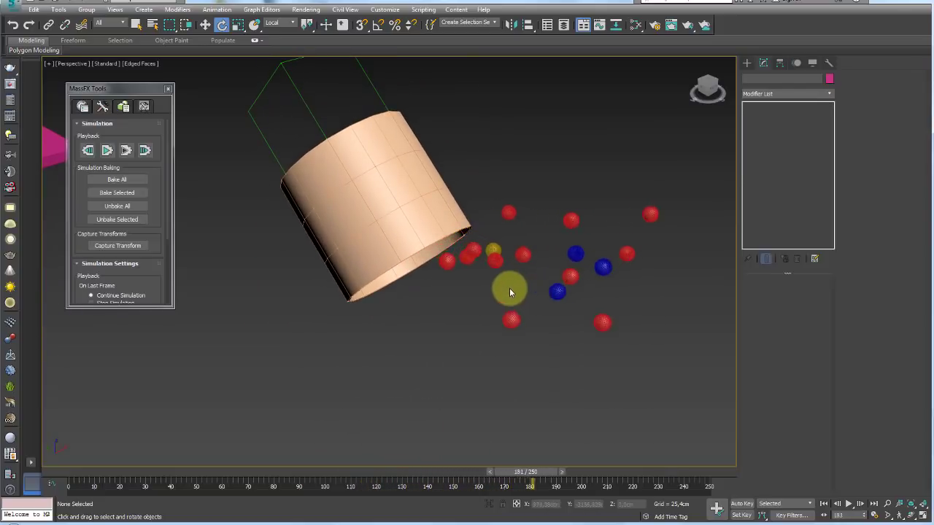
{"action": "mouse_move", "coordinate": [509, 287]}
{"action": "middle_mouse_down", "text": "alt"}
{"action": "mouse_move", "coordinate": [477, 255]}
{"action": "mouse_move", "coordinate": [480, 224]}
{"action": "middle_mouse_up", "text": "alt"}
{"action": "scroll", "coordinate": [480, 224], "scroll_direction": "down", "scroll_amount": 3}
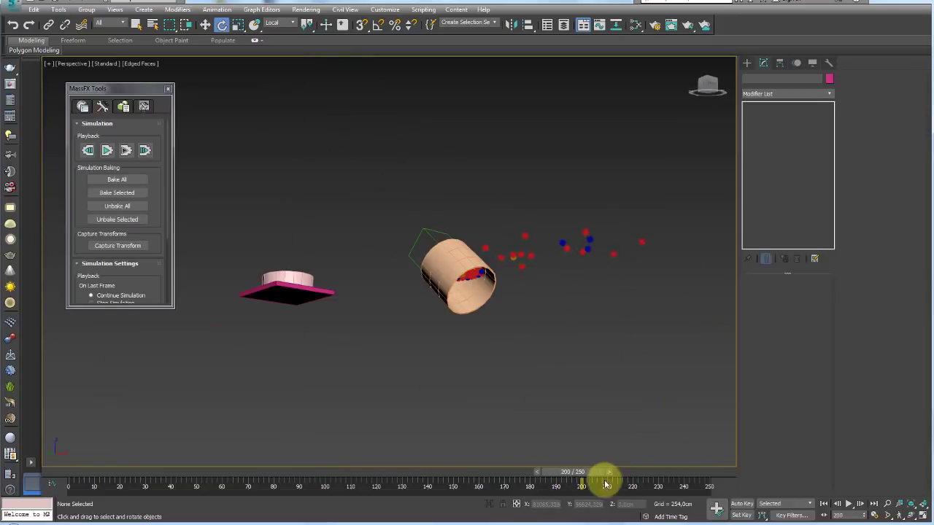
{"action": "left_click_drag", "start_coordinate": [601, 473], "coordinate": [382, 476]}
{"action": "key", "text": "e"}
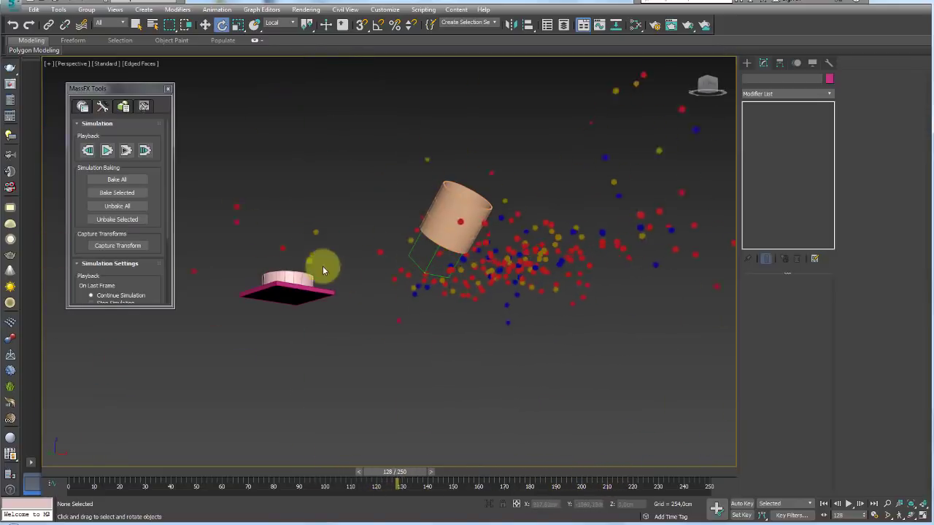
{"action": "left_click", "coordinate": [93, 153]}
- Raise Dummy001 in the View coordinate system, then lift all 230 balls above the drum
{"action": "mouse_move", "coordinate": [437, 202]}
{"action": "middle_mouse_down", "text": "alt"}
{"action": "mouse_move", "coordinate": [483, 240]}
{"action": "mouse_move", "coordinate": [320, 287]}
{"action": "mouse_move", "coordinate": [354, 313]}
{"action": "middle_mouse_up", "text": "alt"}
{"action": "left_click", "coordinate": [355, 311]}
{"action": "key", "text": "w"}
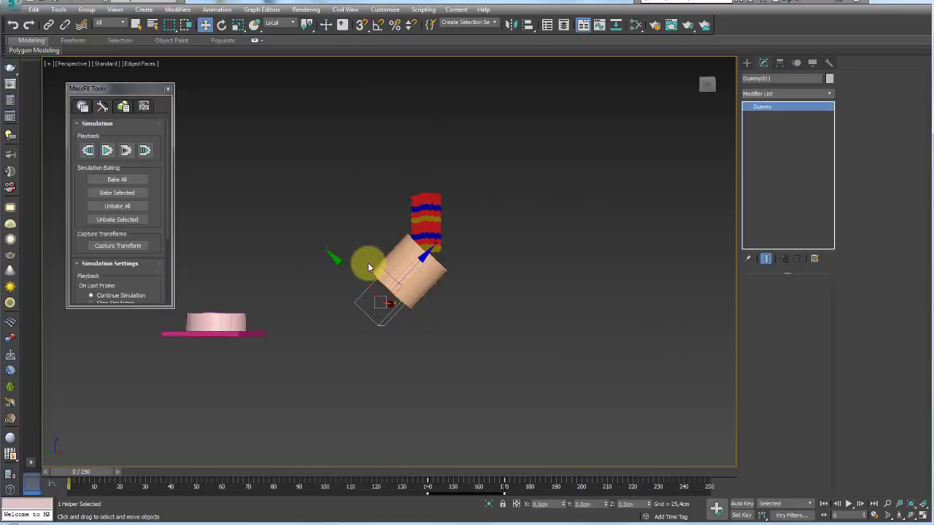
{"action": "left_click", "coordinate": [271, 22]}
{"action": "left_click", "coordinate": [272, 34]}
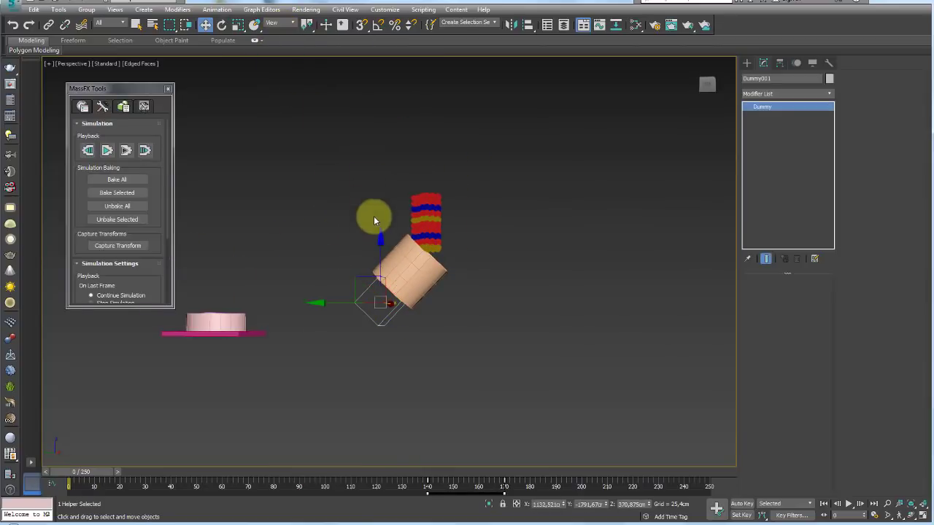
{"action": "left_click_drag", "start_coordinate": [379, 248], "coordinate": [380, 200]}
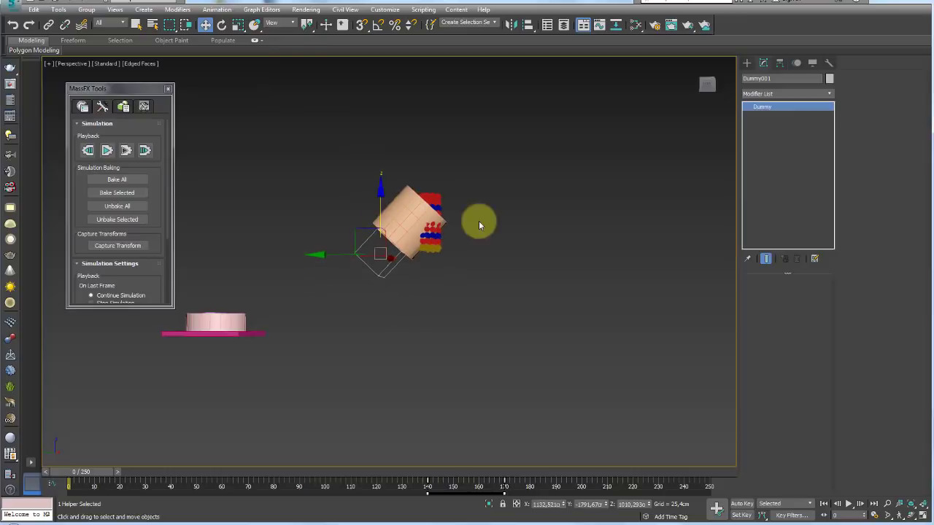
{"action": "double_click", "coordinate": [380, 242]}
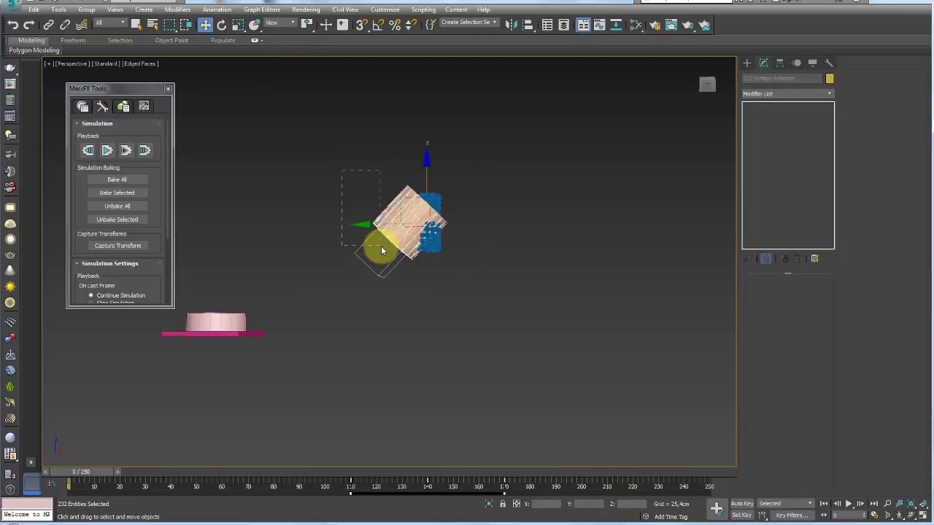
{"action": "left_click_drag", "start_coordinate": [380, 242], "coordinate": [428, 135]}
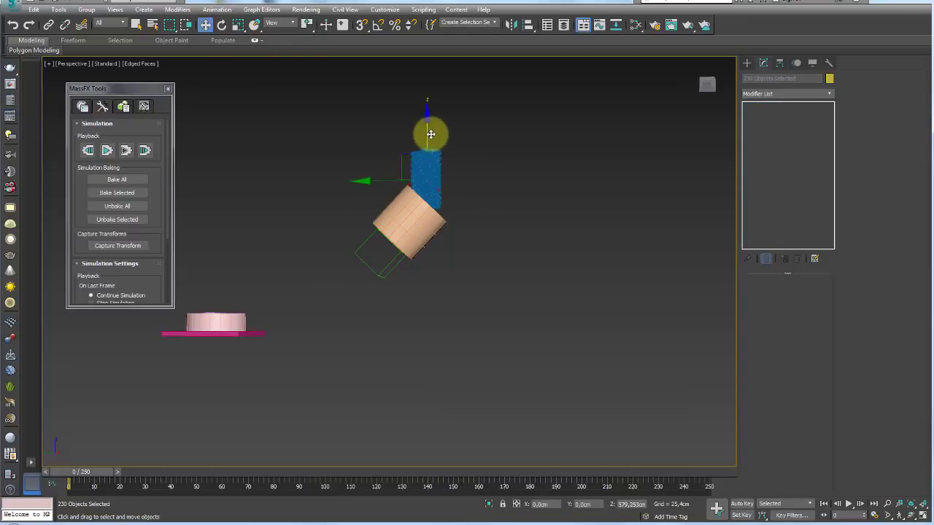
{"action": "middle_click_drag", "start_coordinate": [504, 213], "coordinate": [461, 242], "text": "alt"}
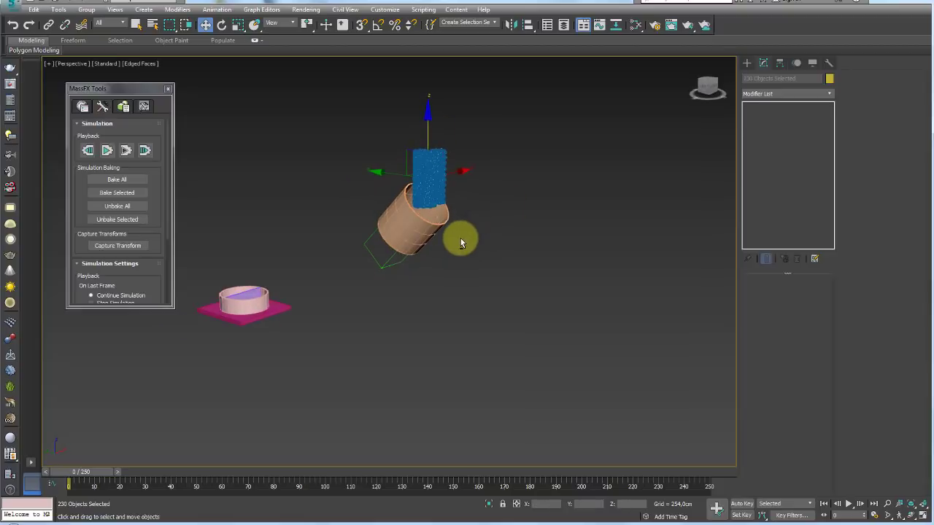
- Run the MassFX simulation twice to watch the balls pile up below the drum
{"action": "left_click", "coordinate": [110, 151]}
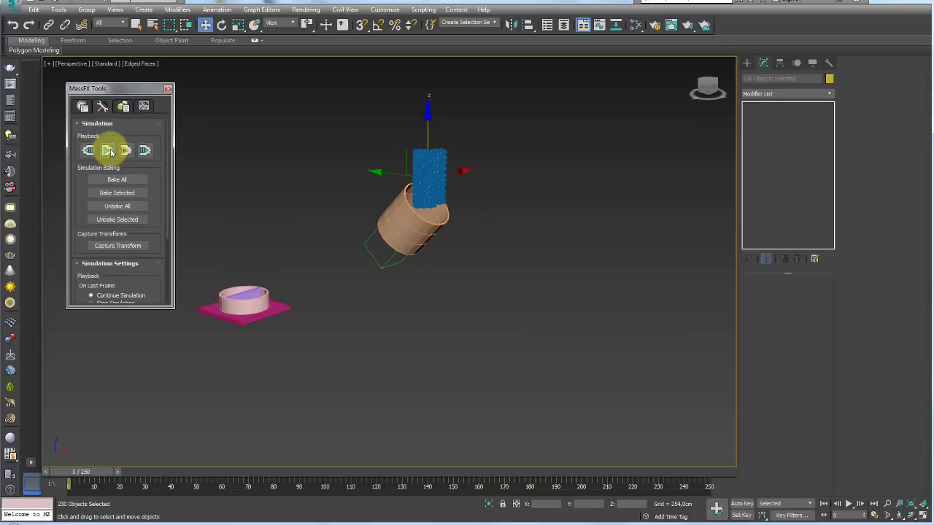
{"action": "left_click", "coordinate": [107, 150]}
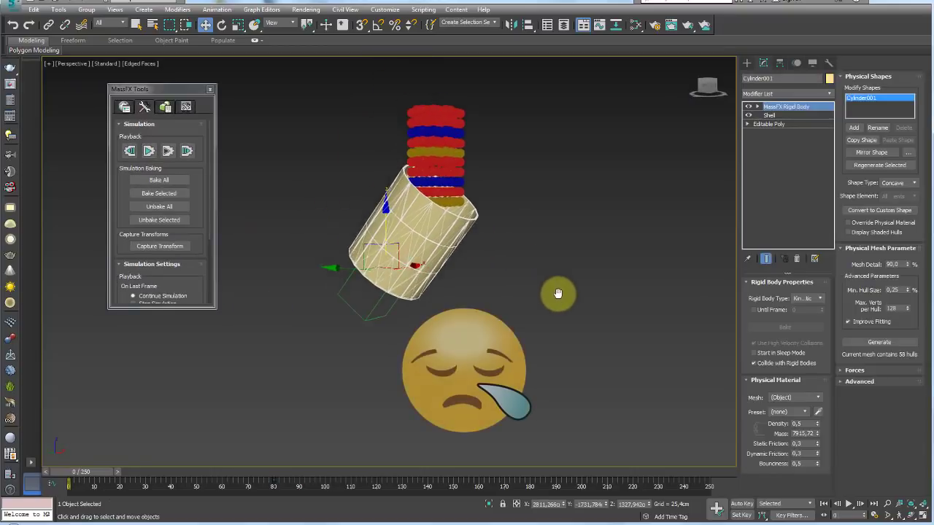
{"action": "mouse_move", "coordinate": [528, 354]}
{"action": "middle_mouse_down", "text": "alt"}
{"action": "mouse_move", "coordinate": [552, 319]}
{"action": "mouse_move", "coordinate": [366, 230]}
{"action": "middle_mouse_up", "text": "alt"}
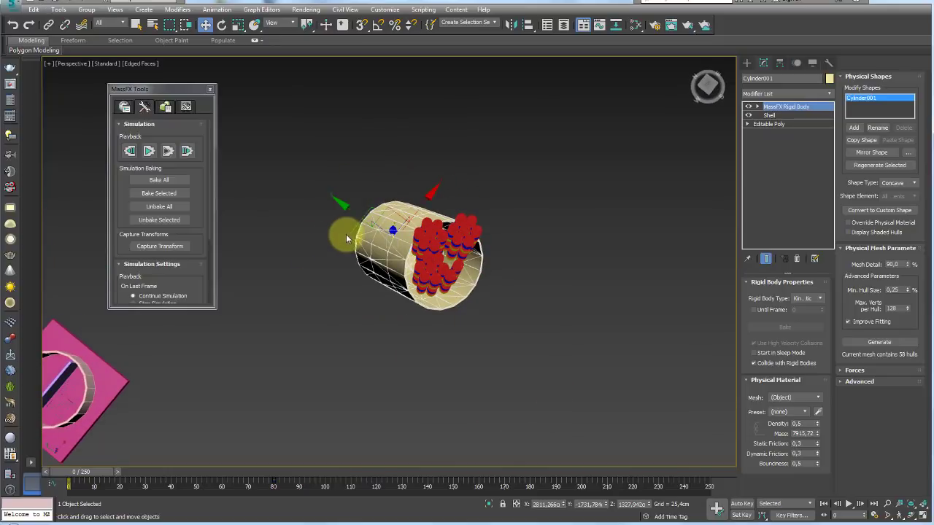
{"action": "left_click", "coordinate": [348, 230]}
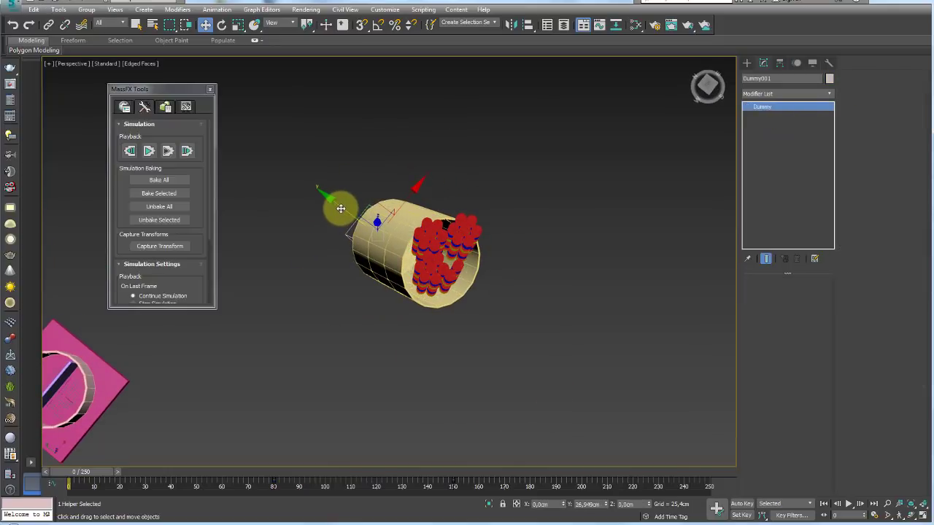
{"action": "middle_click_drag", "start_coordinate": [342, 209], "coordinate": [375, 194], "text": "alt"}
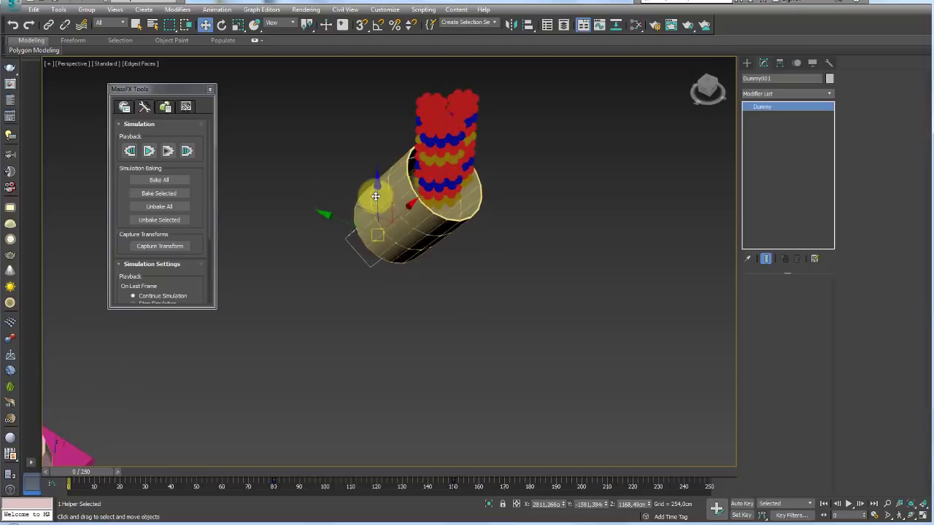
{"action": "left_click", "coordinate": [151, 152]}
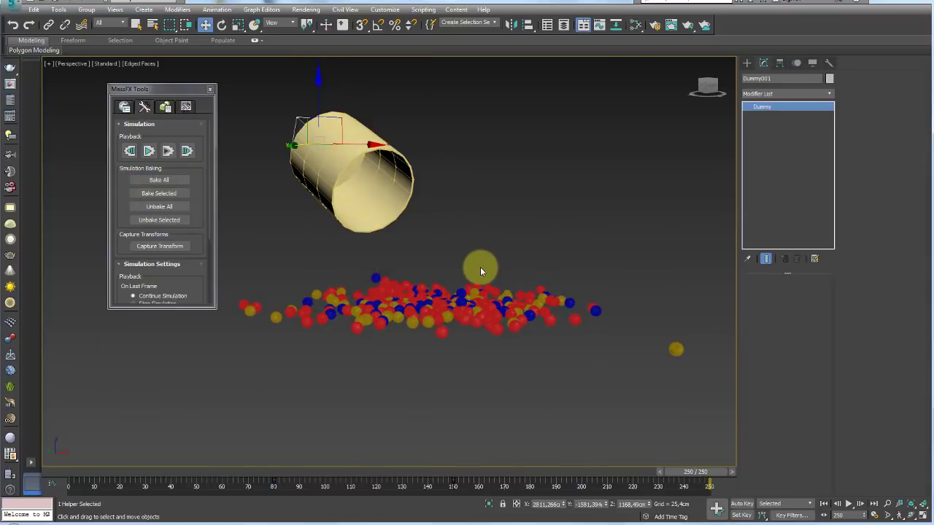
{"action": "mouse_move", "coordinate": [480, 267]}
{"action": "middle_mouse_down", "text": "alt"}
{"action": "mouse_move", "coordinate": [500, 270]}
{"action": "mouse_move", "coordinate": [511, 299]}
{"action": "middle_mouse_up", "text": "alt"}
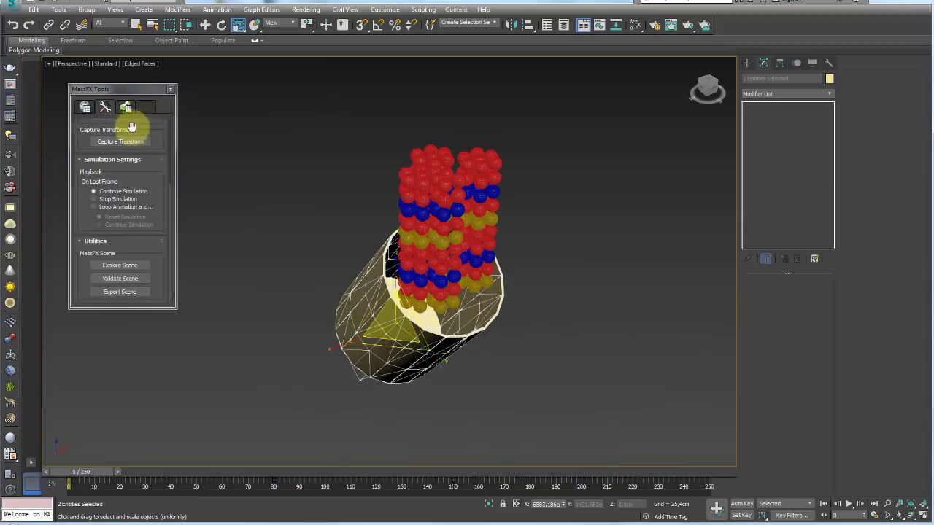
- Move the MassFX Tools window aside and close it
{"action": "scroll", "coordinate": [132, 127], "scroll_direction": "up", "scroll_amount": 1}
{"action": "scroll", "coordinate": [143, 132], "scroll_direction": "up", "scroll_amount": 4}
{"action": "left_click_drag", "start_coordinate": [120, 93], "coordinate": [184, 104]}
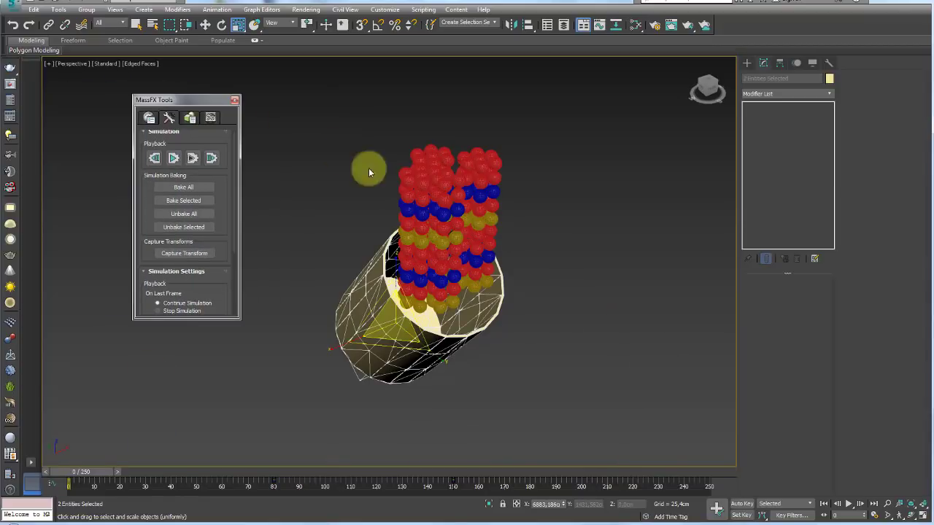
{"action": "middle_click_drag", "start_coordinate": [450, 89], "coordinate": [454, 139], "text": "alt"}
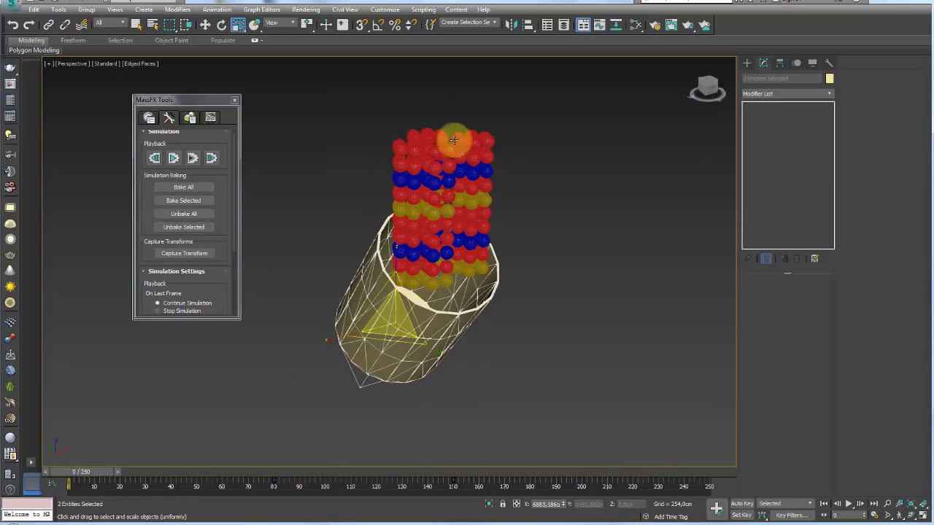
{"action": "left_click", "coordinate": [235, 100]}
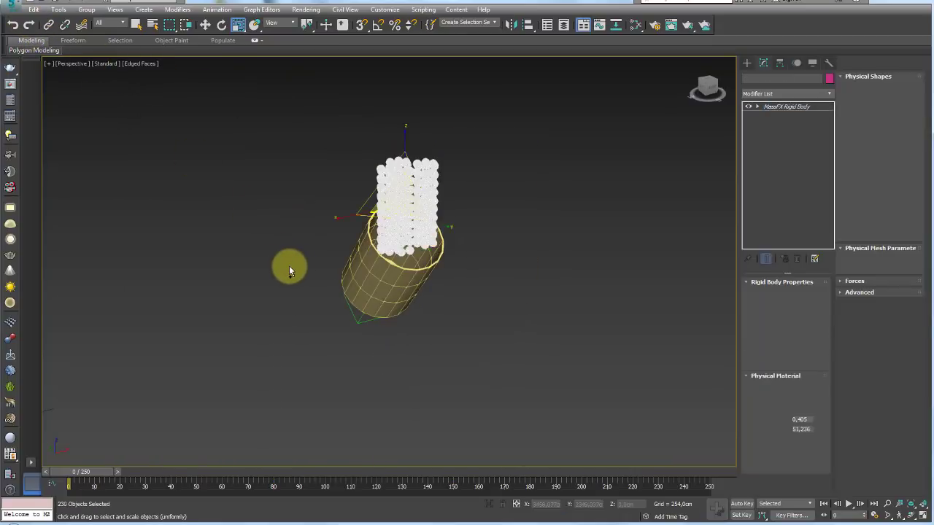
- Select the coloured ball groups, the drum and the blue balls inside it, then open Recent Documents
{"action": "left_click", "coordinate": [275, 261]}
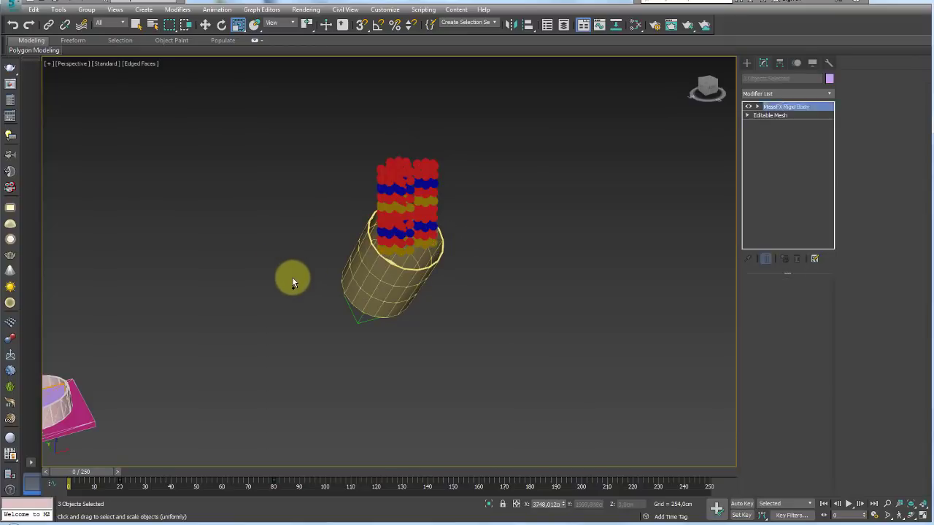
{"action": "middle_click_drag", "start_coordinate": [292, 276], "coordinate": [450, 287]}
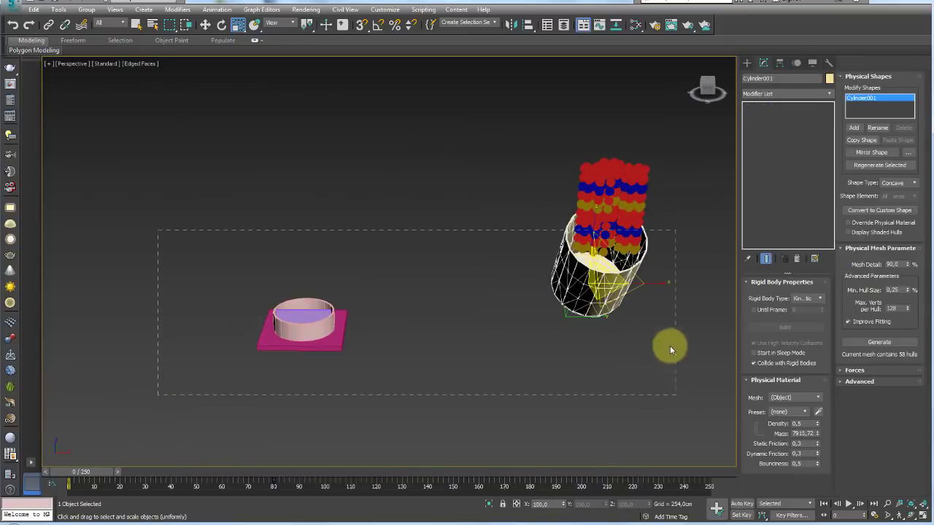
{"action": "left_click_drag", "start_coordinate": [670, 349], "coordinate": [324, 315]}
{"action": "middle_click_drag", "start_coordinate": [505, 279], "coordinate": [477, 280]}
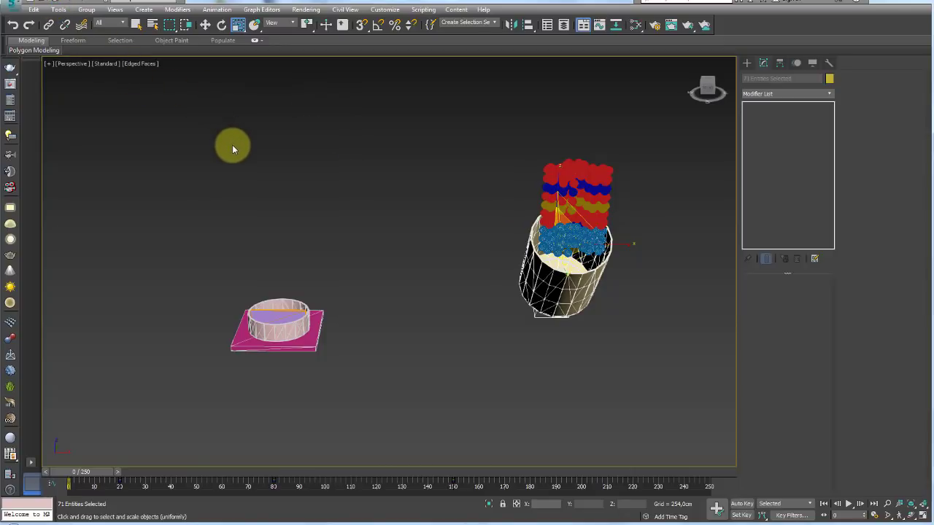
{"action": "mouse_move", "coordinate": [232, 145]}
{"action": "middle_mouse_down", "text": "alt"}
{"action": "mouse_move", "coordinate": [256, 198]}
{"action": "mouse_move", "coordinate": [85, 101]}
{"action": "middle_mouse_up", "text": "alt"}
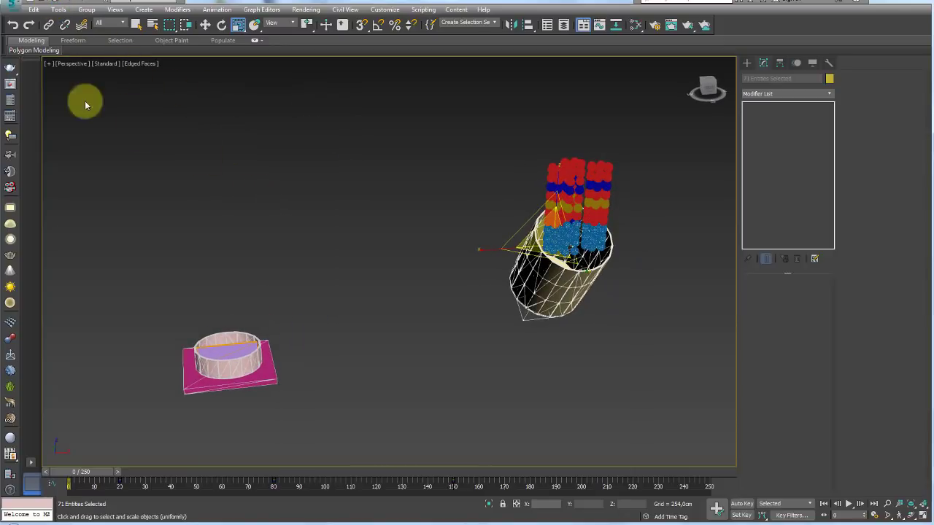
{"action": "left_click", "coordinate": [18, 11]}
{"action": "left_click", "coordinate": [127, 77]}
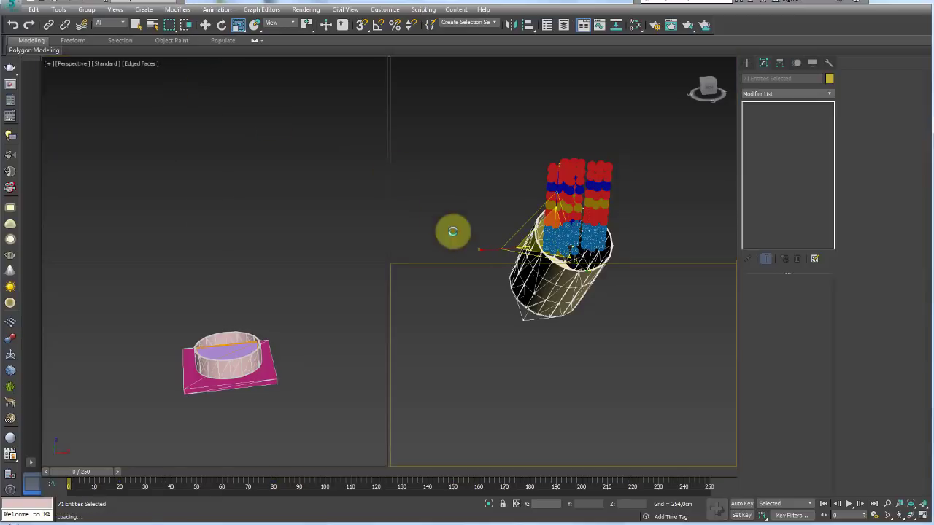
{"action": "mouse_move", "coordinate": [522, 327]}
{"action": "middle_mouse_down", "text": "alt"}
{"action": "mouse_move", "coordinate": [517, 319]}
{"action": "mouse_move", "coordinate": [559, 333]}
{"action": "mouse_move", "coordinate": [506, 401]}
{"action": "mouse_move", "coordinate": [469, 396]}
{"action": "mouse_move", "coordinate": [500, 358]}
{"action": "mouse_move", "coordinate": [539, 343]}
{"action": "middle_mouse_up", "text": "alt"}
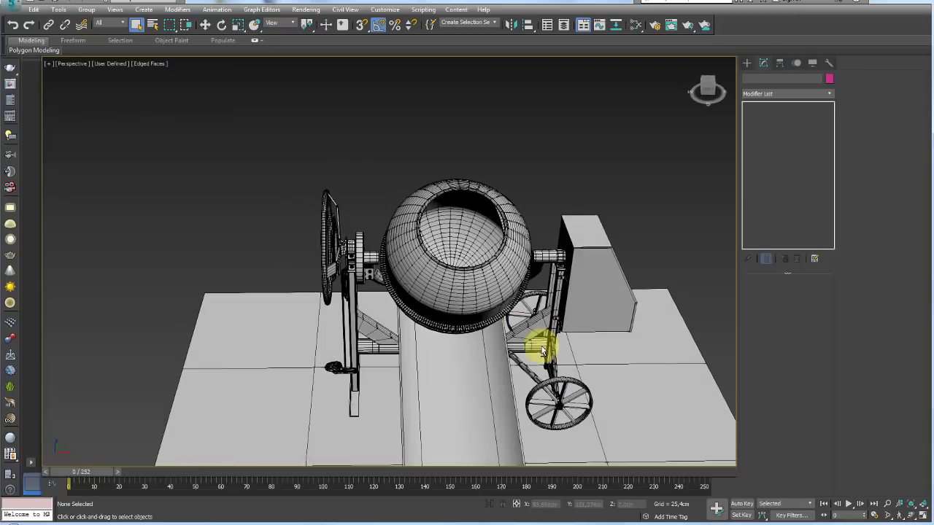
{"action": "scroll", "coordinate": [489, 244], "scroll_direction": "up", "scroll_amount": 5}
{"action": "middle_click_drag", "start_coordinate": [486, 252], "coordinate": [343, 187], "text": "alt"}
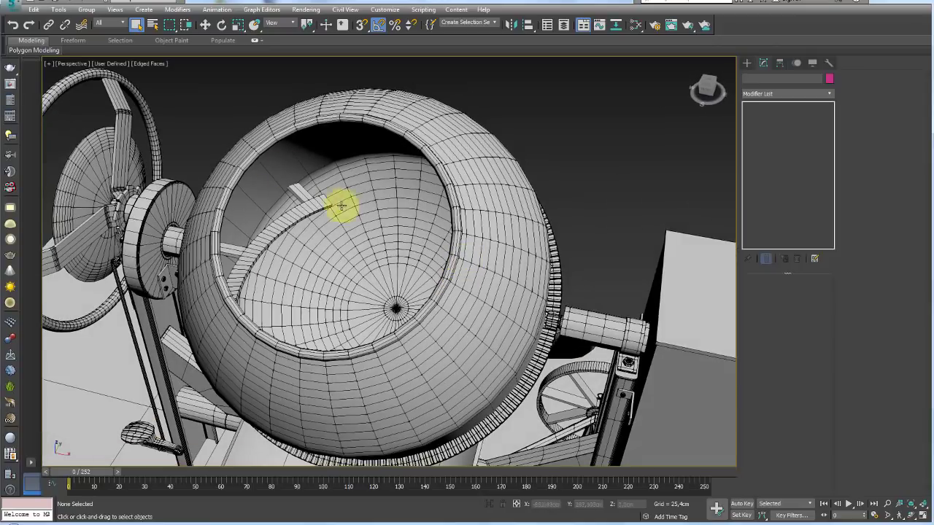
{"action": "mouse_move", "coordinate": [420, 269]}
{"action": "middle_mouse_down", "text": "alt"}
{"action": "mouse_move", "coordinate": [483, 281]}
{"action": "mouse_move", "coordinate": [519, 302]}
{"action": "mouse_move", "coordinate": [534, 246]}
{"action": "mouse_move", "coordinate": [559, 292]}
{"action": "mouse_move", "coordinate": [546, 277]}
{"action": "mouse_move", "coordinate": [576, 248]}
{"action": "middle_mouse_up", "text": "alt"}
{"action": "key", "text": "F4"}
{"action": "scroll", "coordinate": [475, 249], "scroll_direction": "up", "scroll_amount": 5}
{"action": "scroll", "coordinate": [475, 249], "scroll_direction": "up", "scroll_amount": 3}
{"action": "middle_click_drag", "start_coordinate": [616, 209], "coordinate": [558, 215], "text": "alt"}
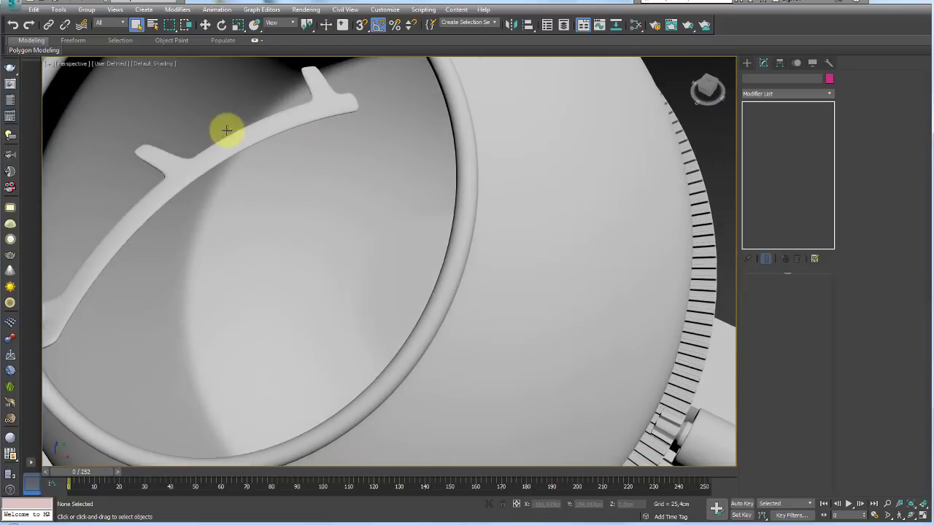
{"action": "scroll", "coordinate": [223, 140], "scroll_direction": "down", "scroll_amount": 2}
{"action": "scroll", "coordinate": [277, 182], "scroll_direction": "down", "scroll_amount": 5}
{"action": "mouse_move", "coordinate": [325, 213]}
{"action": "middle_mouse_down", "text": "alt"}
{"action": "mouse_move", "coordinate": [402, 179]}
{"action": "mouse_move", "coordinate": [428, 232]}
{"action": "middle_mouse_up", "text": "alt"}
{"action": "scroll", "coordinate": [407, 203], "scroll_direction": "down", "scroll_amount": 3}
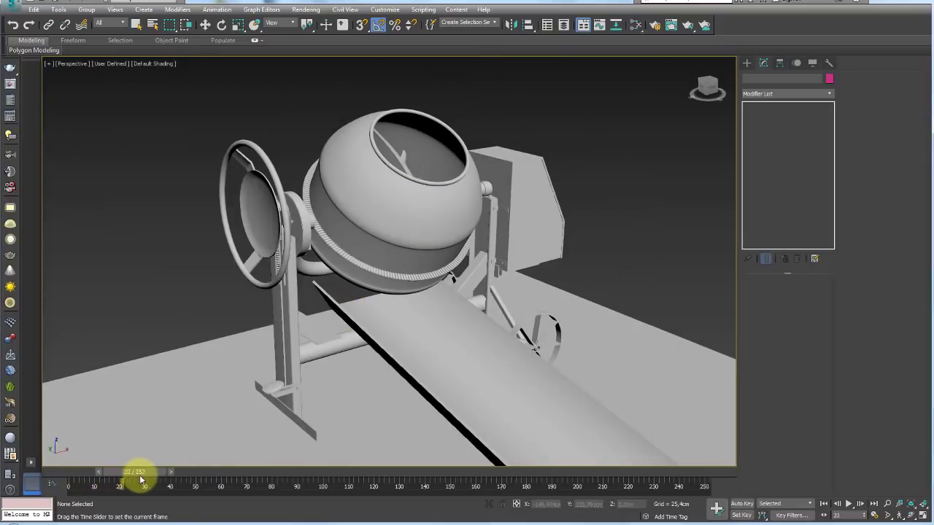
{"action": "mouse_move", "coordinate": [185, 475]}
{"action": "left_mouse_down"}
{"action": "mouse_move", "coordinate": [150, 478]}
{"action": "mouse_move", "coordinate": [515, 503]}
{"action": "mouse_move", "coordinate": [648, 488]}
{"action": "mouse_move", "coordinate": [548, 482]}
{"action": "mouse_move", "coordinate": [450, 448]}
{"action": "mouse_move", "coordinate": [71, 412]}
{"action": "left_mouse_up"}
{"action": "key", "text": "F4"}
{"action": "mouse_move", "coordinate": [301, 232]}
{"action": "middle_mouse_down", "text": "alt"}
{"action": "mouse_move", "coordinate": [444, 224]}
{"action": "mouse_move", "coordinate": [349, 240]}
{"action": "middle_mouse_up", "text": "alt"}
{"action": "middle_click_drag", "start_coordinate": [450, 207], "coordinate": [173, 156], "text": "alt"}
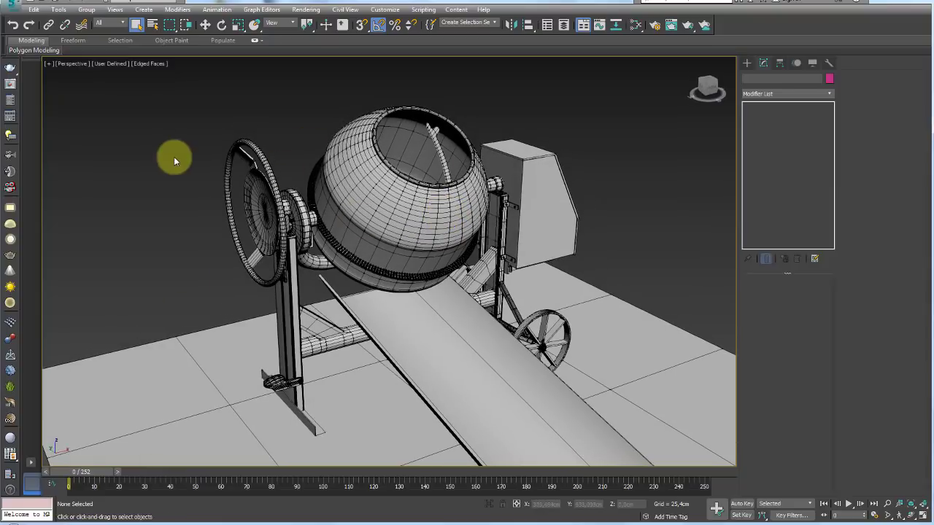
- Open and close the Scene Explorer layer list while orbiting around the mixer
{"action": "left_click", "coordinate": [565, 27]}
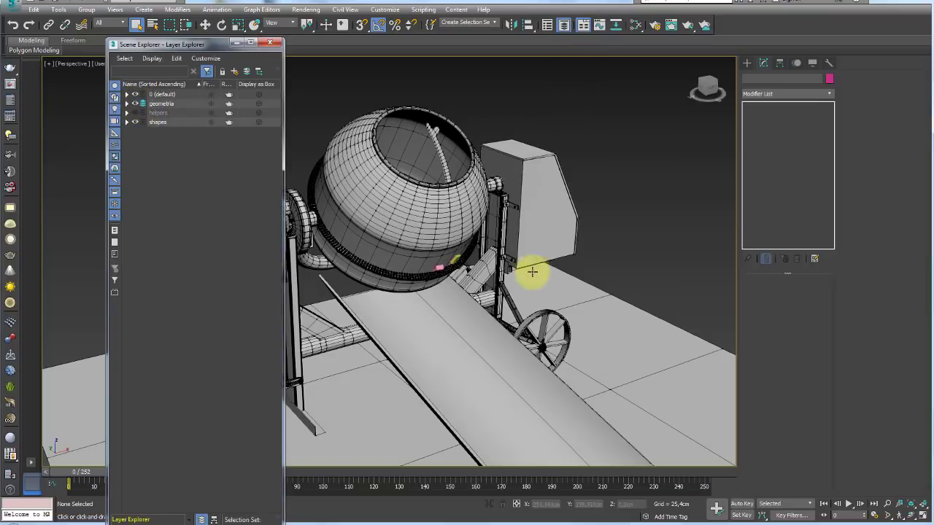
{"action": "middle_click_drag", "start_coordinate": [532, 272], "coordinate": [289, 127], "text": "alt"}
{"action": "left_click", "coordinate": [250, 44]}
{"action": "mouse_move", "coordinate": [346, 133]}
{"action": "middle_mouse_down", "text": "alt"}
{"action": "mouse_move", "coordinate": [464, 219]}
{"action": "mouse_move", "coordinate": [396, 292]}
{"action": "mouse_move", "coordinate": [437, 240]}
{"action": "middle_mouse_up", "text": "alt"}
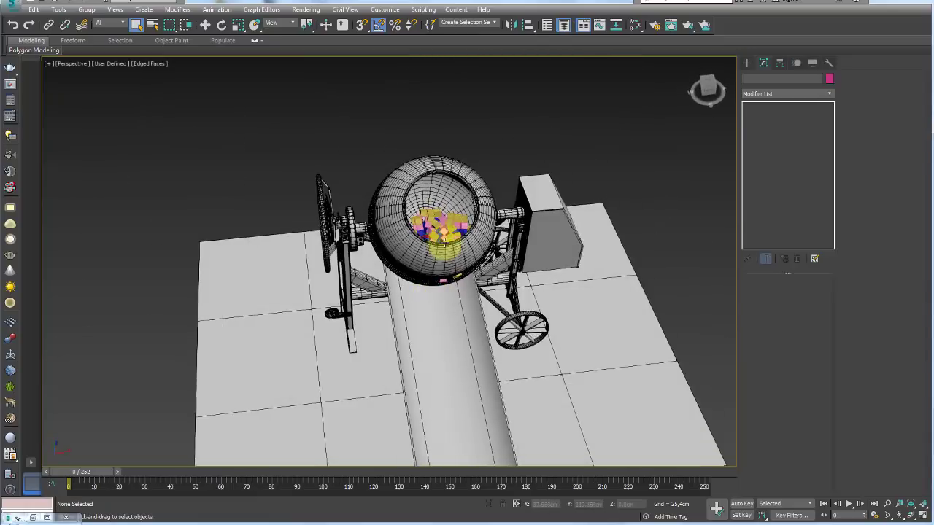
{"action": "scroll", "coordinate": [438, 248], "scroll_direction": "up", "scroll_amount": 5}
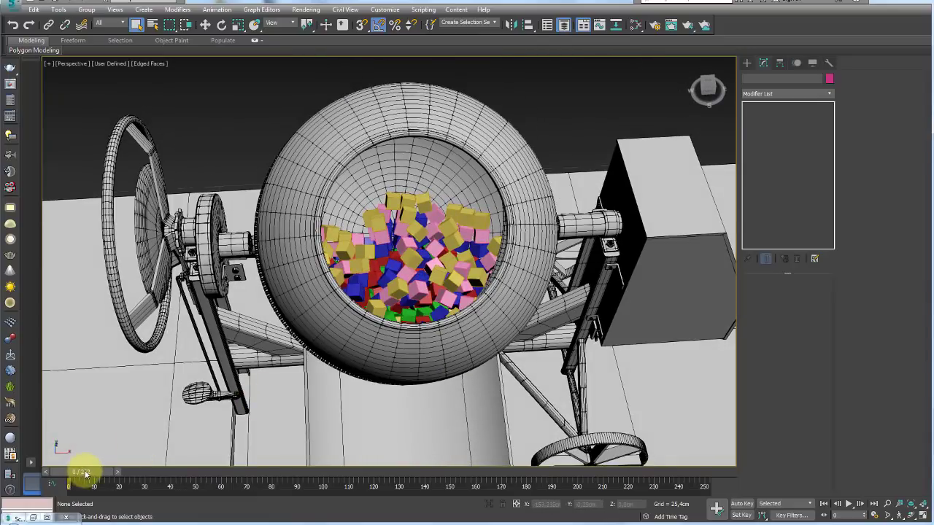
- Scrub the simulation from frame 0 to 208 until the cubes pile onto the chute
{"action": "left_click_drag", "start_coordinate": [85, 474], "coordinate": [182, 442]}
{"action": "middle_click_drag", "start_coordinate": [181, 442], "coordinate": [368, 398], "text": "alt"}
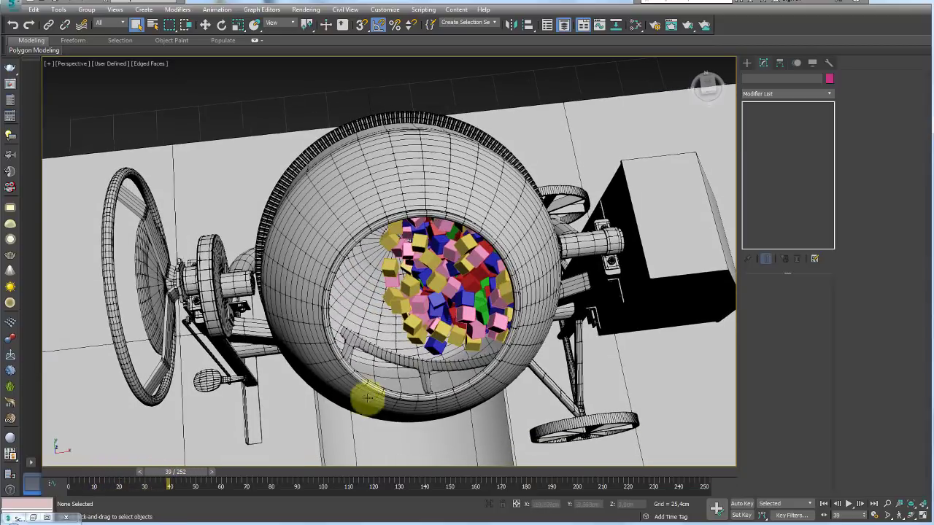
{"action": "left_click_drag", "start_coordinate": [197, 461], "coordinate": [319, 442]}
{"action": "mouse_move", "coordinate": [319, 442]}
{"action": "middle_mouse_down", "text": "alt"}
{"action": "mouse_move", "coordinate": [455, 358]}
{"action": "mouse_move", "coordinate": [306, 460]}
{"action": "middle_mouse_up", "text": "alt"}
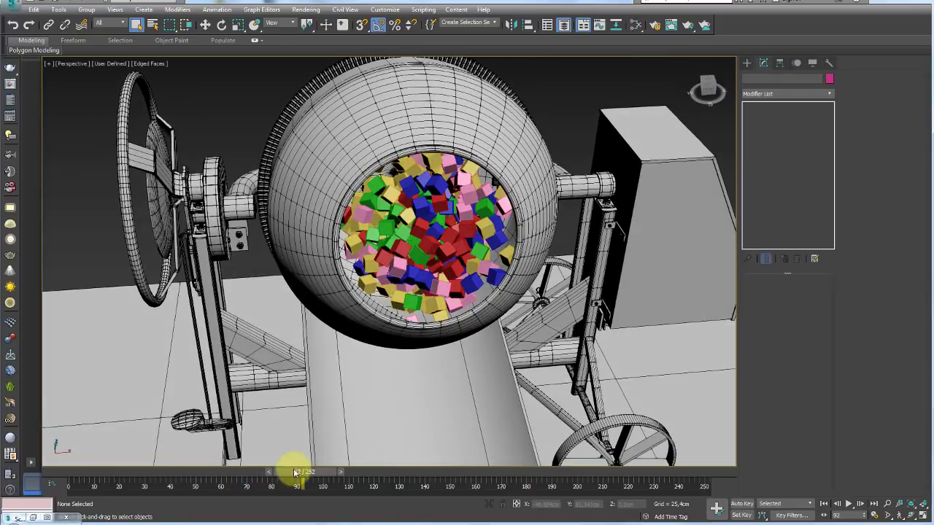
{"action": "left_click_drag", "start_coordinate": [298, 471], "coordinate": [368, 482]}
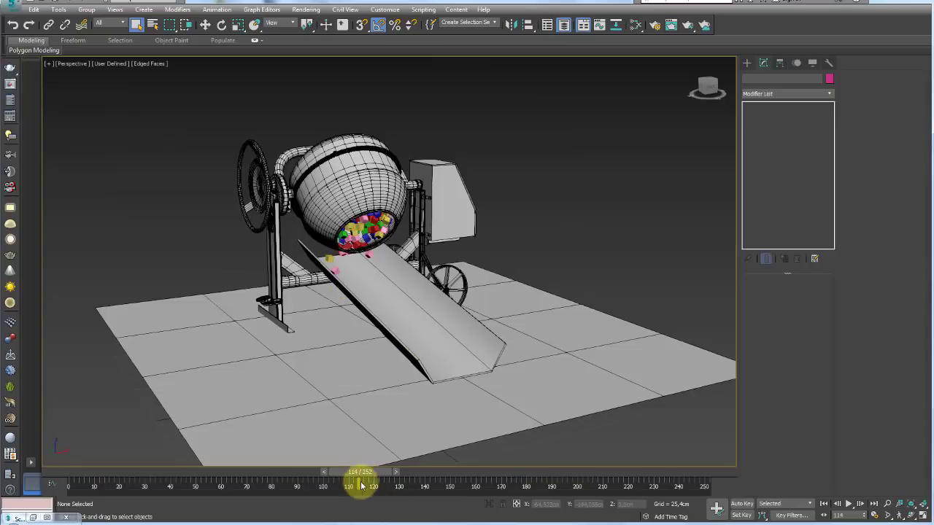
{"action": "left_click_drag", "start_coordinate": [363, 487], "coordinate": [388, 477]}
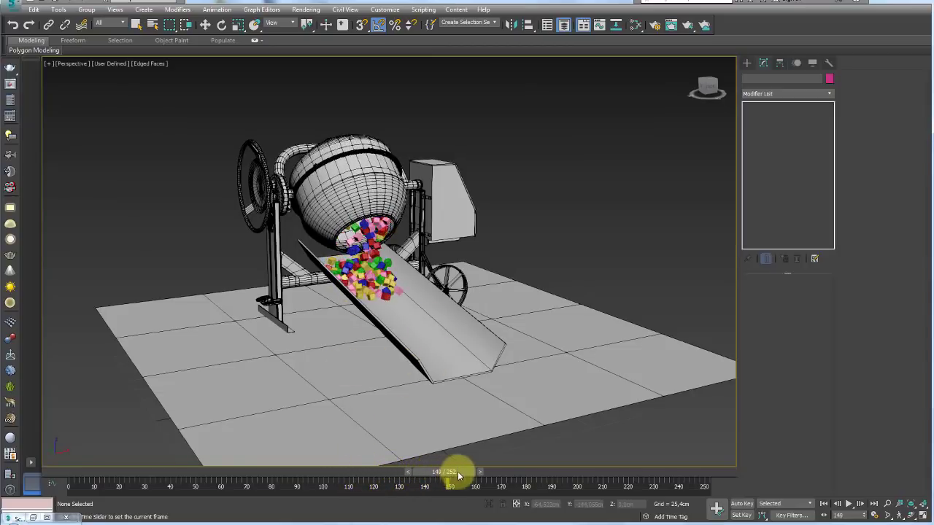
{"action": "left_click_drag", "start_coordinate": [458, 475], "coordinate": [601, 480]}
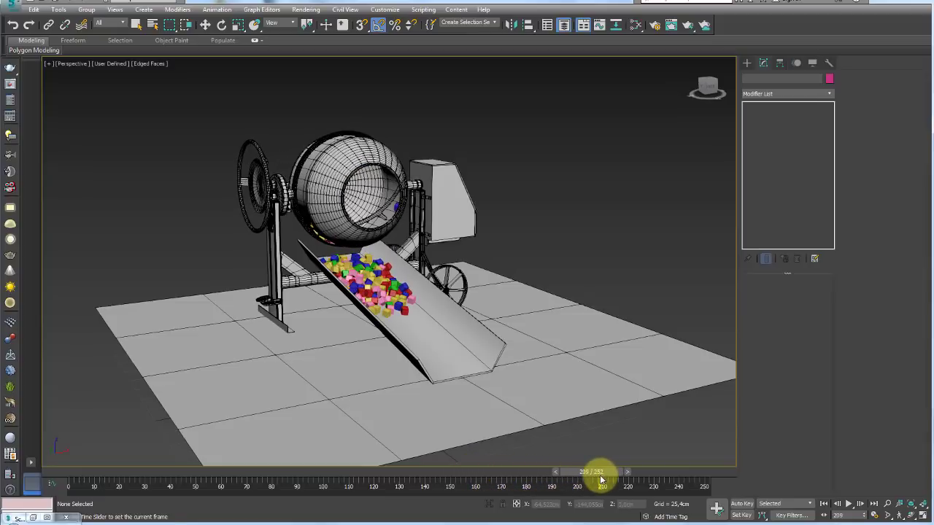
- Orbit round to the mixer's handwheel side and select the handwheel
{"action": "mouse_move", "coordinate": [547, 371]}
{"action": "middle_mouse_down", "text": "alt"}
{"action": "mouse_move", "coordinate": [344, 291]}
{"action": "mouse_move", "coordinate": [437, 298]}
{"action": "middle_mouse_up", "text": "alt"}
{"action": "scroll", "coordinate": [417, 260], "scroll_direction": "up", "scroll_amount": 3}
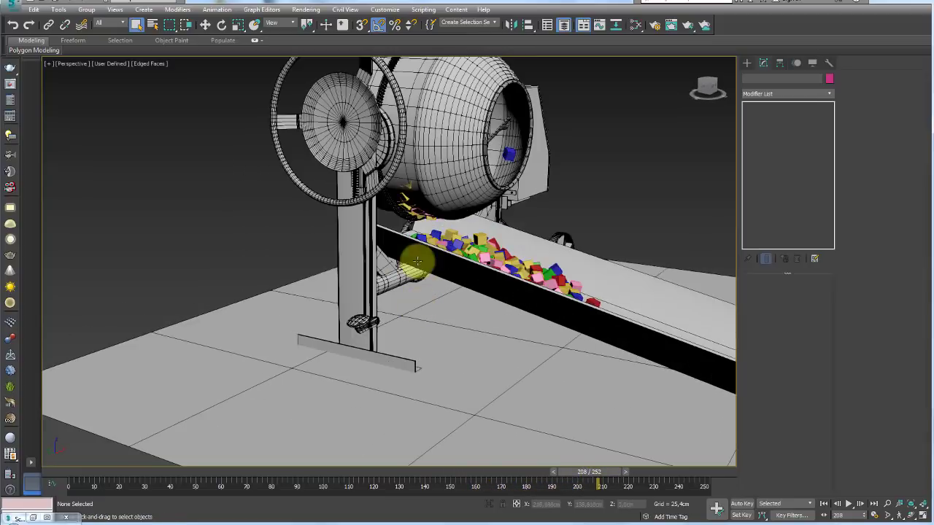
{"action": "mouse_move", "coordinate": [455, 223]}
{"action": "middle_mouse_down", "text": "alt"}
{"action": "mouse_move", "coordinate": [417, 226]}
{"action": "mouse_move", "coordinate": [495, 291]}
{"action": "middle_mouse_up", "text": "alt"}
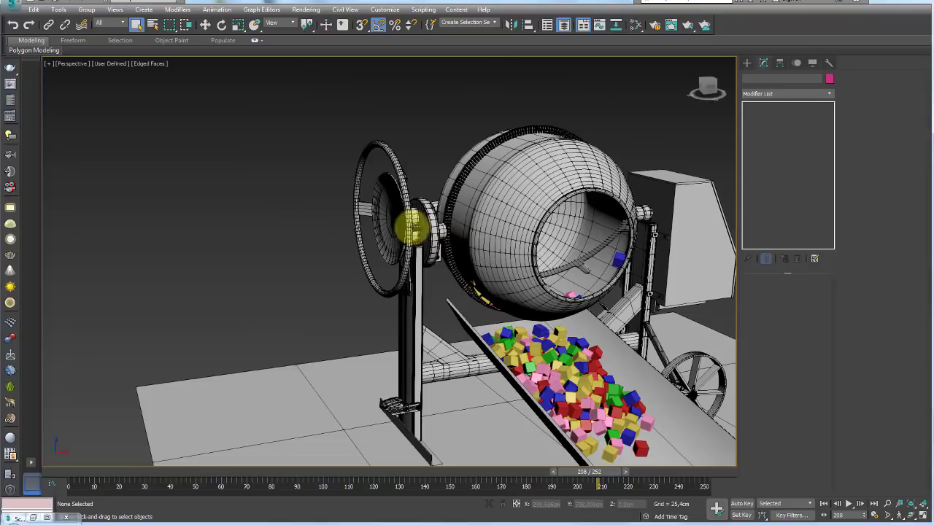
{"action": "left_click", "coordinate": [407, 227]}
- Rotate the handwheel 'volante' 30 degrees about its local Z axis
{"action": "key", "text": "e"}
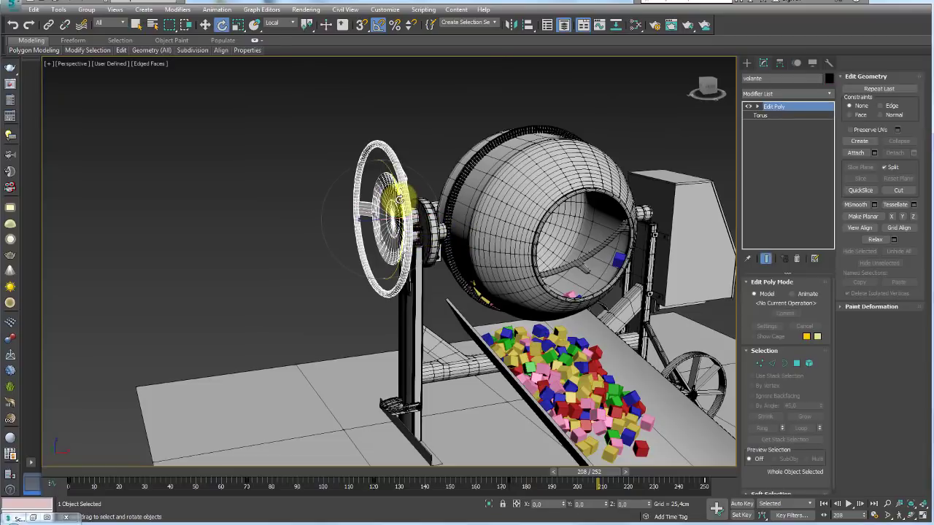
{"action": "mouse_move", "coordinate": [400, 196]}
{"action": "left_mouse_down"}
{"action": "mouse_move", "coordinate": [394, 183]}
{"action": "mouse_move", "coordinate": [428, 344]}
{"action": "mouse_move", "coordinate": [396, 143]}
{"action": "mouse_move", "coordinate": [448, 357]}
{"action": "mouse_move", "coordinate": [417, 182]}
{"action": "mouse_move", "coordinate": [489, 261]}
{"action": "left_mouse_up"}
{"action": "mouse_move", "coordinate": [489, 260]}
{"action": "middle_mouse_down", "text": "alt"}
{"action": "mouse_move", "coordinate": [428, 226]}
{"action": "mouse_move", "coordinate": [416, 329]}
{"action": "mouse_move", "coordinate": [387, 365]}
{"action": "mouse_move", "coordinate": [416, 317]}
{"action": "mouse_move", "coordinate": [430, 335]}
{"action": "middle_mouse_up", "text": "alt"}
{"action": "scroll", "coordinate": [386, 354], "scroll_direction": "up", "scroll_amount": 2}
{"action": "scroll", "coordinate": [385, 347], "scroll_direction": "up", "scroll_amount": 3}
- Select the lever Rectangle006 and switch to a two-viewport layout framing the stand
{"action": "left_click", "coordinate": [385, 345]}
{"action": "scroll", "coordinate": [389, 342], "scroll_direction": "up", "scroll_amount": 3}
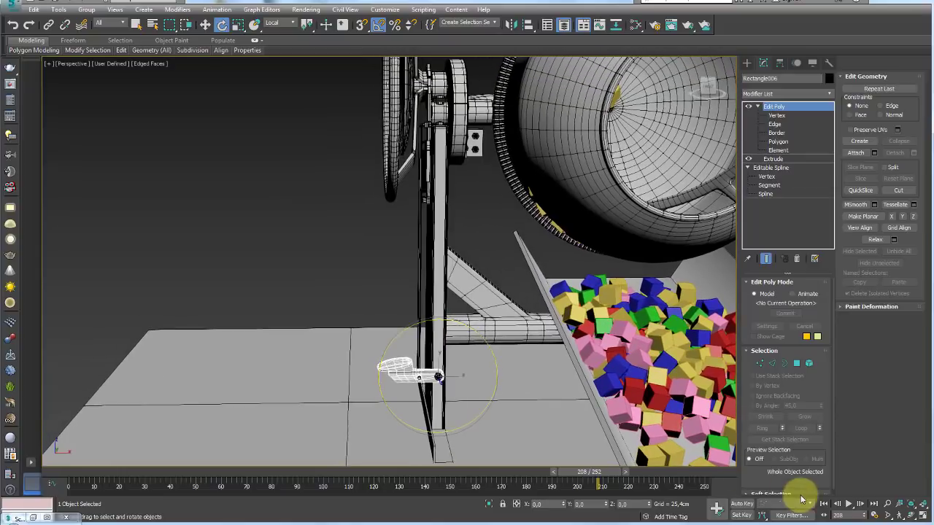
{"action": "left_click", "coordinate": [922, 515]}
{"action": "mouse_move", "coordinate": [620, 377]}
{"action": "middle_mouse_down", "text": "alt"}
{"action": "mouse_move", "coordinate": [511, 329]}
{"action": "mouse_move", "coordinate": [567, 328]}
{"action": "middle_mouse_up", "text": "alt"}
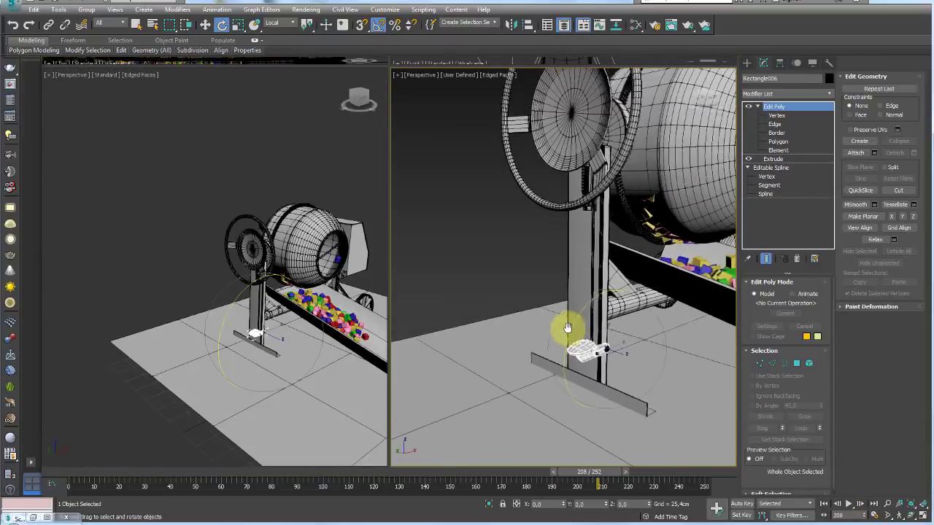
{"action": "scroll", "coordinate": [584, 336], "scroll_direction": "up", "scroll_amount": 2}
{"action": "scroll", "coordinate": [615, 344], "scroll_direction": "up", "scroll_amount": 2}
{"action": "scroll", "coordinate": [208, 308], "scroll_direction": "up", "scroll_amount": 2}
{"action": "scroll", "coordinate": [295, 257], "scroll_direction": "up", "scroll_amount": 2}
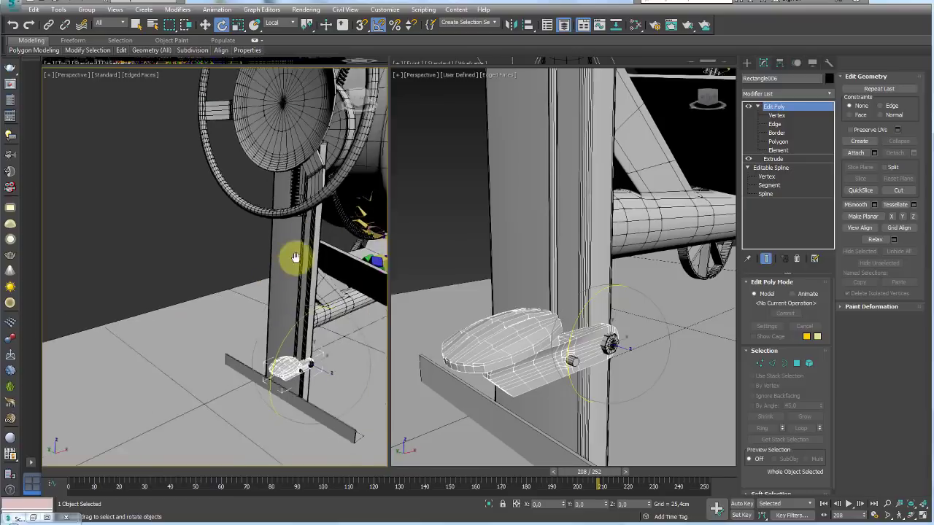
- Reframe the left view, reselect Rectangle006 and rotate the lever down 45 degrees
{"action": "middle_click_drag", "start_coordinate": [295, 257], "coordinate": [292, 135], "text": "alt"}
{"action": "right_click", "coordinate": [292, 135]}
{"action": "left_click", "coordinate": [321, 115]}
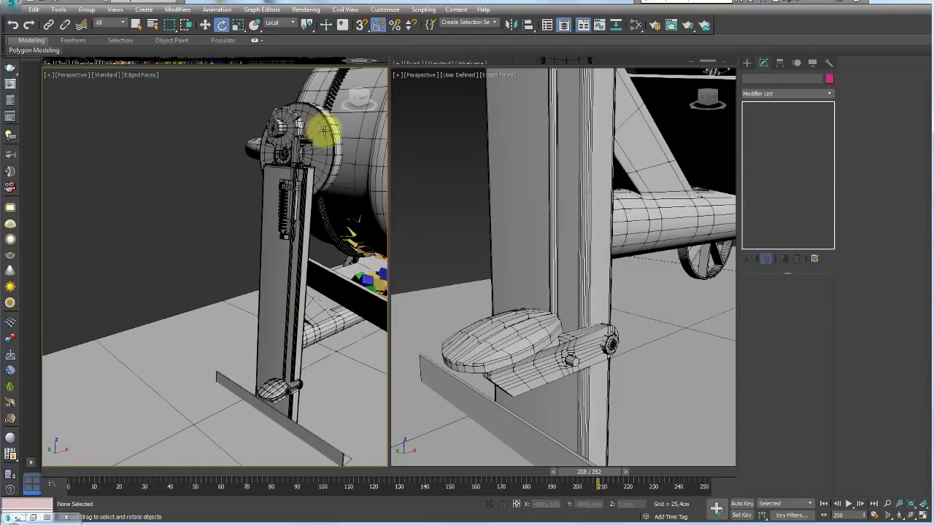
{"action": "scroll", "coordinate": [313, 175], "scroll_direction": "up", "scroll_amount": 3}
{"action": "scroll", "coordinate": [292, 226], "scroll_direction": "up", "scroll_amount": 2}
{"action": "middle_click_drag", "start_coordinate": [277, 240], "coordinate": [335, 306]}
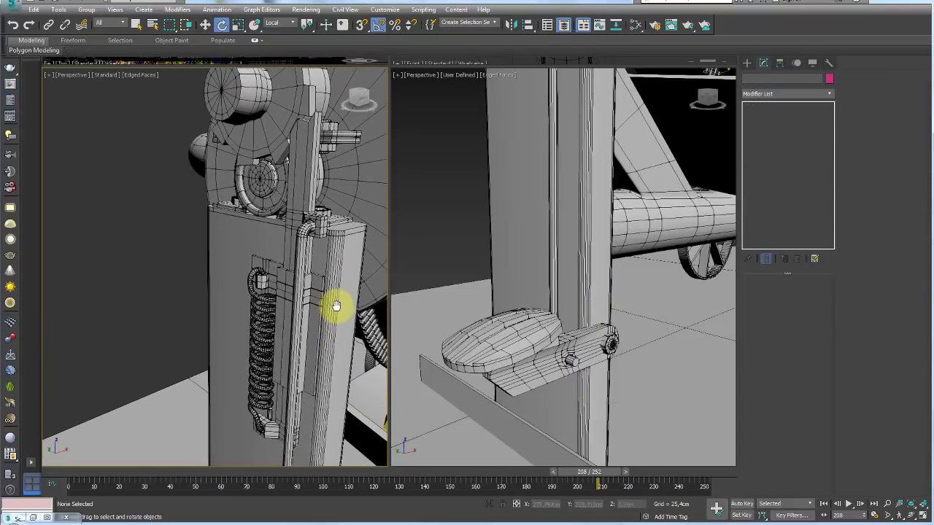
{"action": "left_click", "coordinate": [548, 352]}
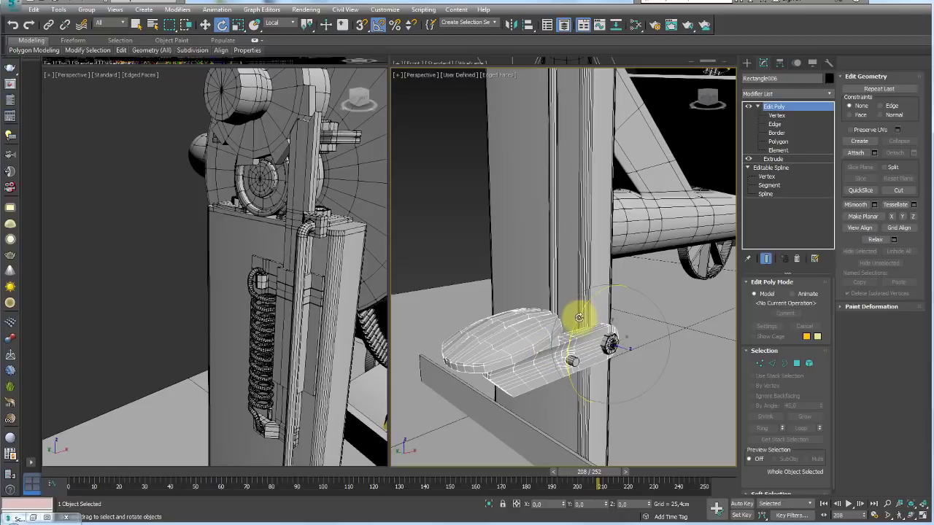
{"action": "mouse_move", "coordinate": [579, 317]}
{"action": "left_mouse_down"}
{"action": "mouse_move", "coordinate": [576, 335]}
{"action": "mouse_move", "coordinate": [588, 313]}
{"action": "mouse_move", "coordinate": [562, 329]}
{"action": "mouse_move", "coordinate": [579, 302]}
{"action": "left_mouse_up"}
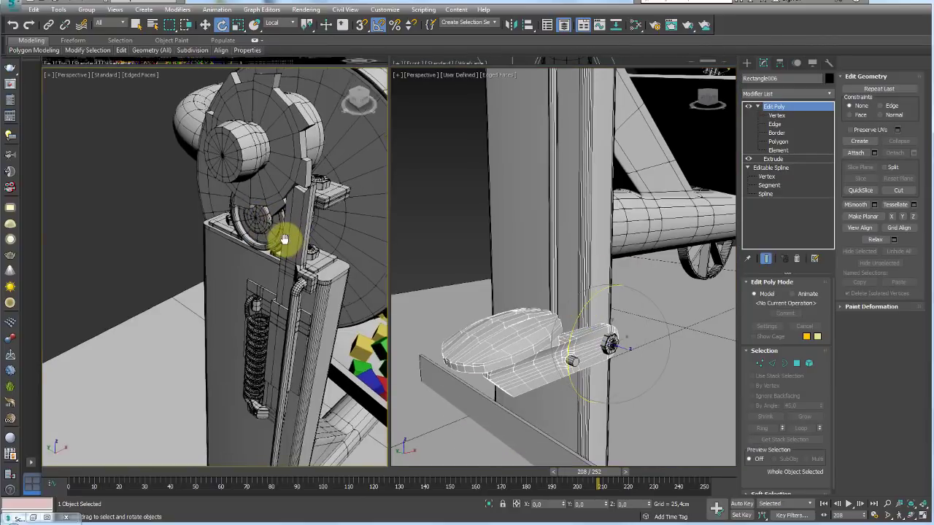
- Fine-tune the Rectangle006 lever angle, rotating it down and then back up flat
{"action": "mouse_move", "coordinate": [277, 235]}
{"action": "middle_mouse_down", "text": "alt"}
{"action": "mouse_move", "coordinate": [277, 244]}
{"action": "mouse_move", "coordinate": [289, 171]}
{"action": "middle_mouse_up", "text": "alt"}
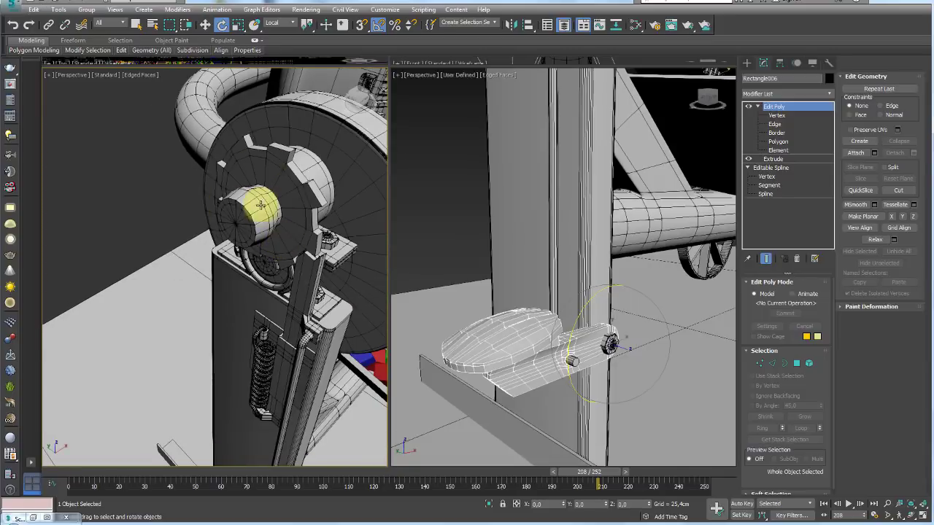
{"action": "middle_click_drag", "start_coordinate": [304, 261], "coordinate": [305, 252], "text": "alt"}
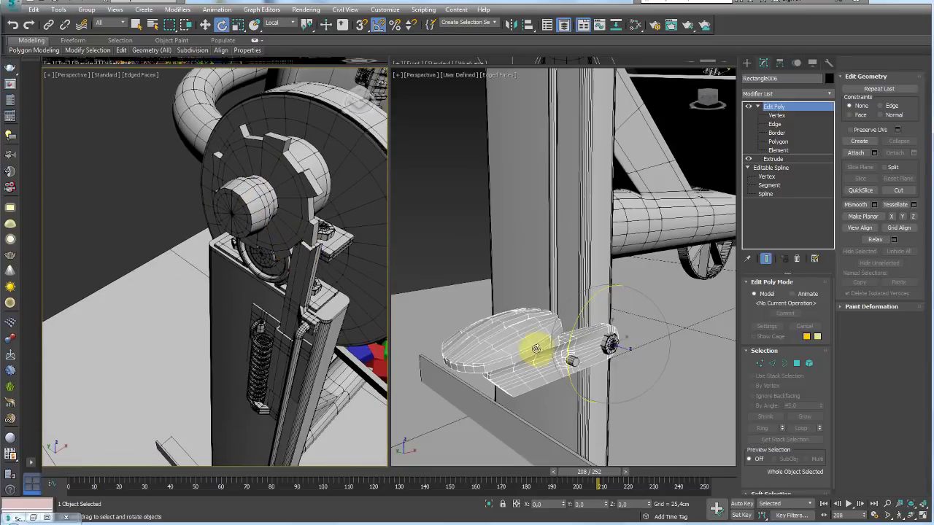
{"action": "middle_click", "coordinate": [581, 314]}
{"action": "left_click_drag", "start_coordinate": [581, 311], "coordinate": [513, 337]}
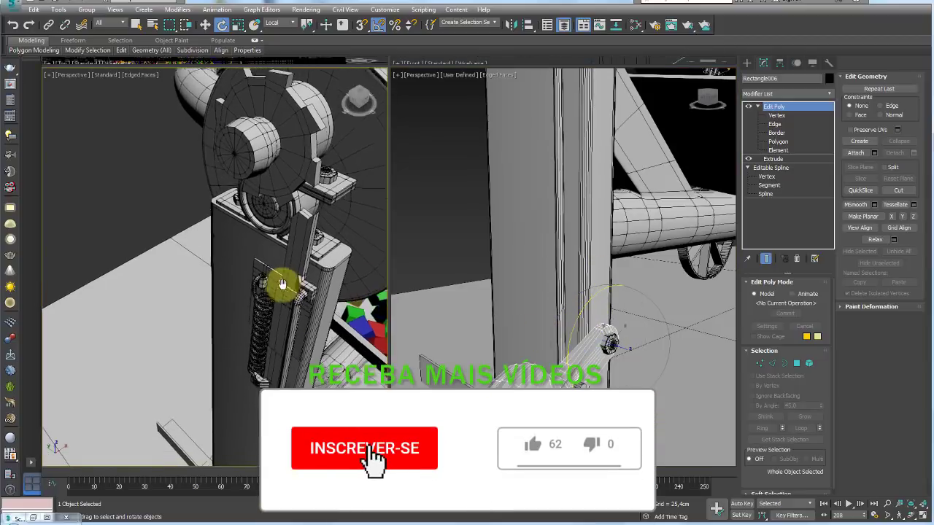
{"action": "mouse_move", "coordinate": [282, 287]}
{"action": "middle_mouse_down", "text": "alt"}
{"action": "mouse_move", "coordinate": [302, 282]}
{"action": "mouse_move", "coordinate": [229, 234]}
{"action": "mouse_move", "coordinate": [250, 295]}
{"action": "mouse_move", "coordinate": [289, 179]}
{"action": "middle_mouse_up", "text": "alt"}
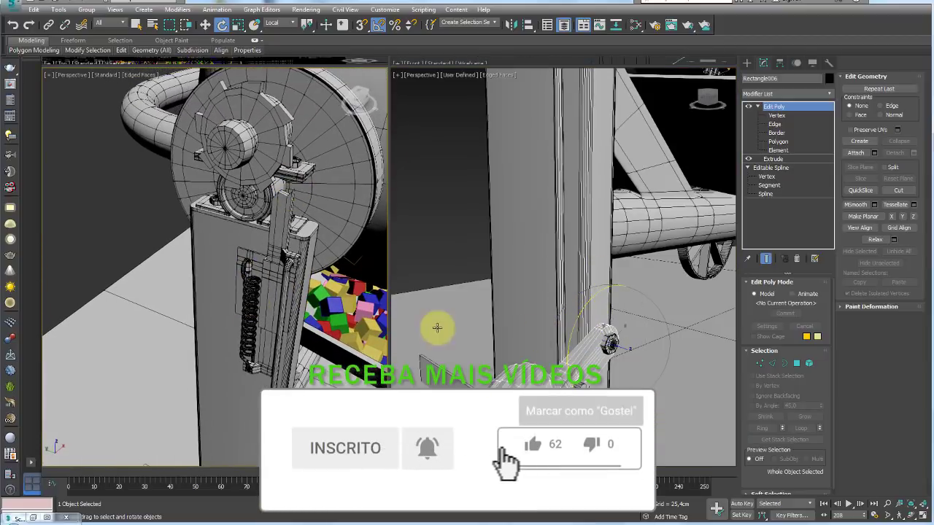
{"action": "mouse_move", "coordinate": [577, 325]}
{"action": "left_mouse_down"}
{"action": "mouse_move", "coordinate": [593, 322]}
{"action": "mouse_move", "coordinate": [573, 329]}
{"action": "mouse_move", "coordinate": [590, 329]}
{"action": "mouse_move", "coordinate": [487, 275]}
{"action": "left_mouse_up"}
{"action": "scroll", "coordinate": [487, 275], "scroll_direction": "down", "scroll_amount": 3}
{"action": "scroll", "coordinate": [494, 292], "scroll_direction": "down", "scroll_amount": 3}
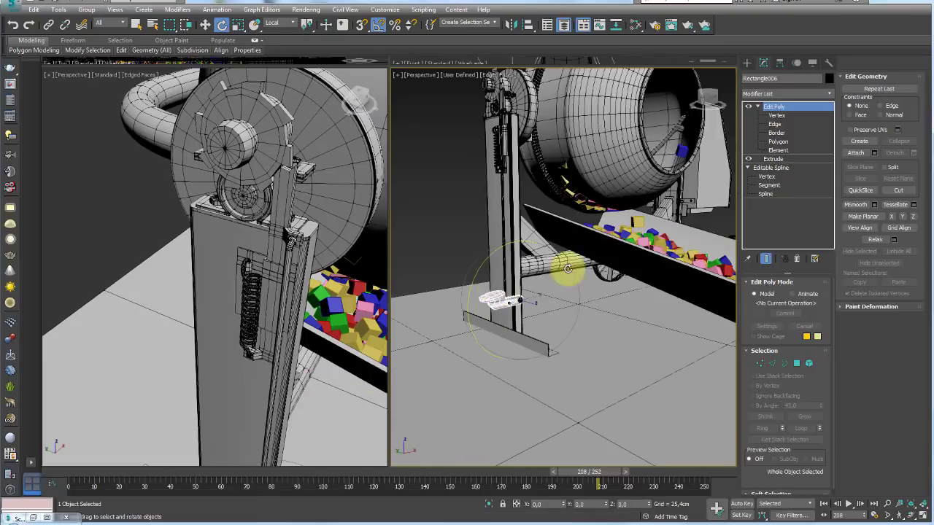
{"action": "scroll", "coordinate": [574, 267], "scroll_direction": "down", "scroll_amount": 3}
{"action": "scroll", "coordinate": [515, 319], "scroll_direction": "down", "scroll_amount": 2}
{"action": "middle_click_drag", "start_coordinate": [520, 348], "coordinate": [498, 269], "text": "alt"}
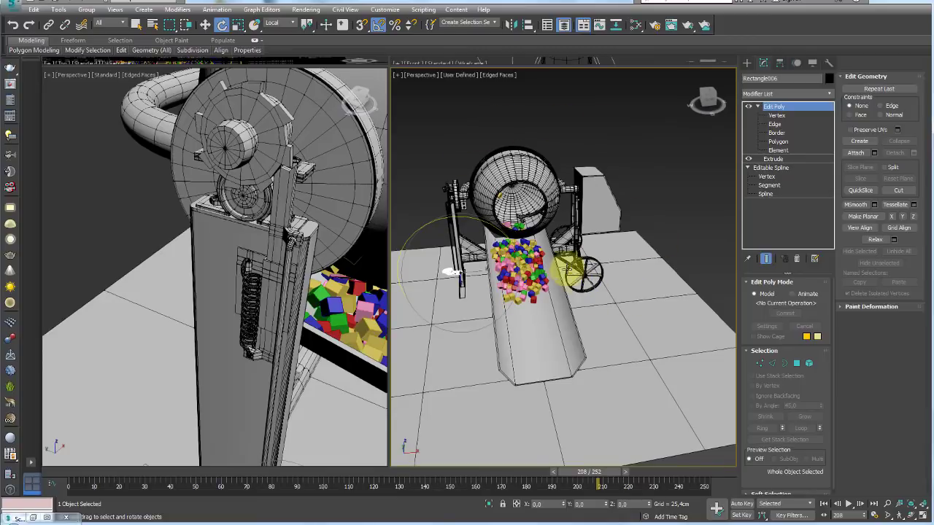